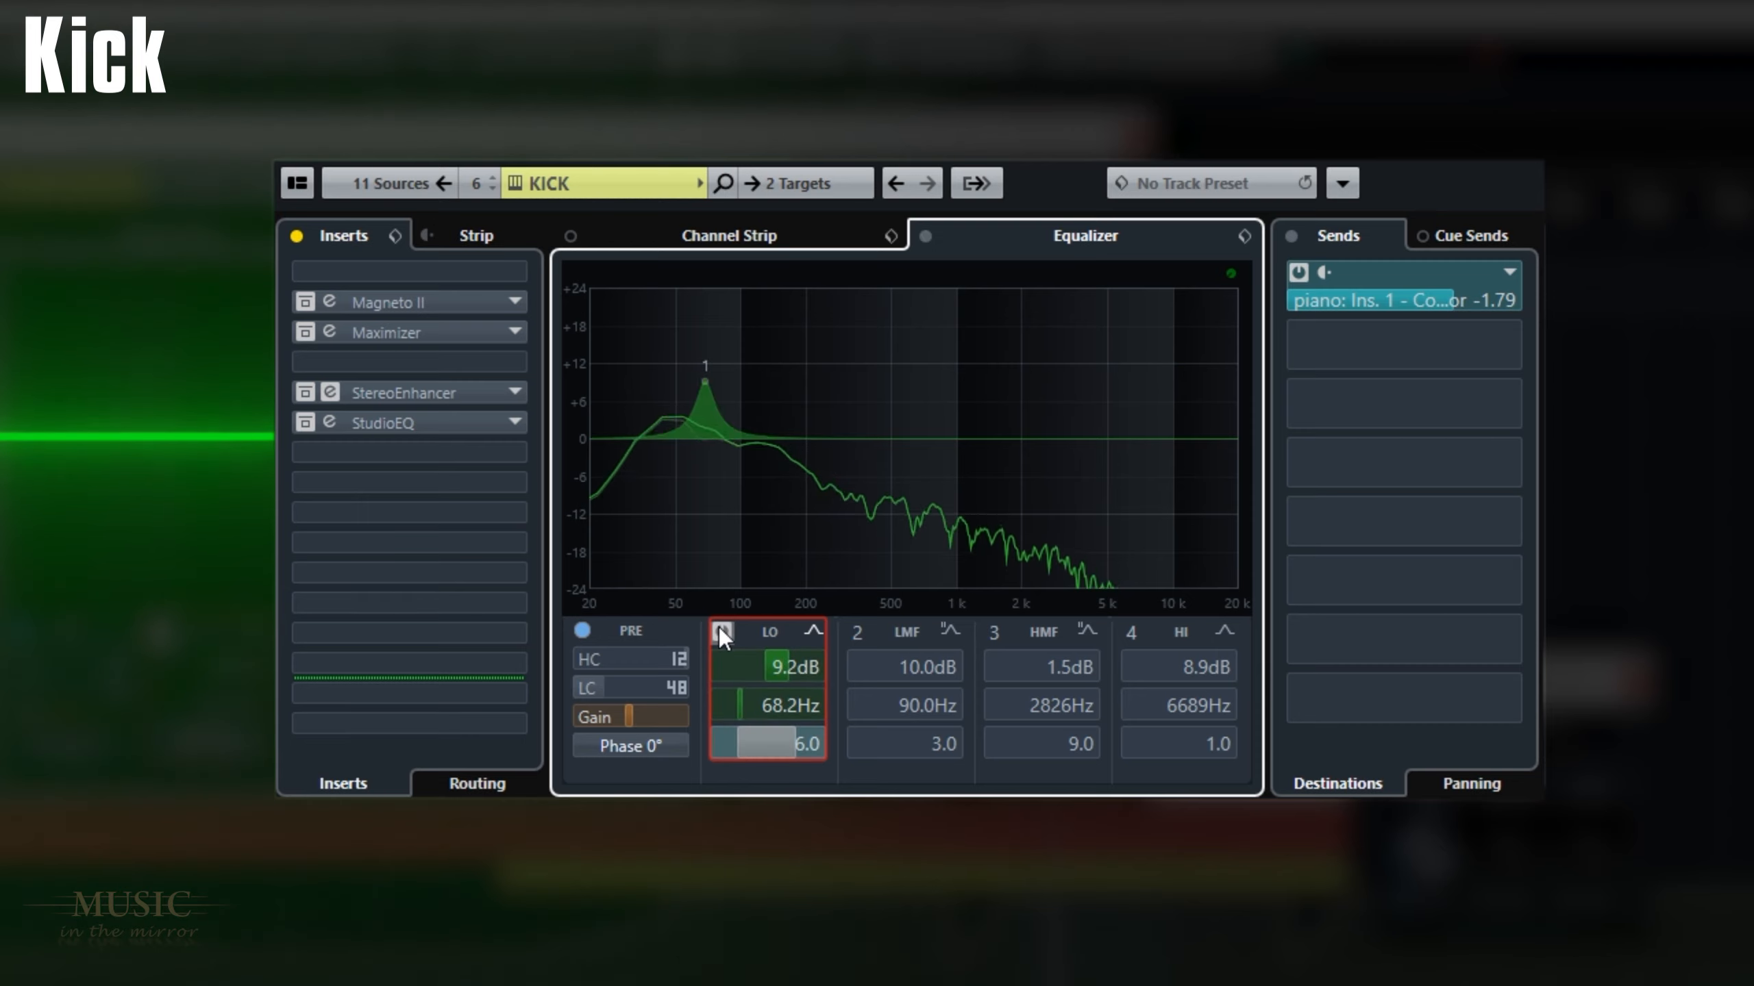
Step: Enable EQ band 4 on the KICK channel and activate its Magneto II and Maximizer inserts
{"action": "left_click", "coordinate": [1136, 635]}
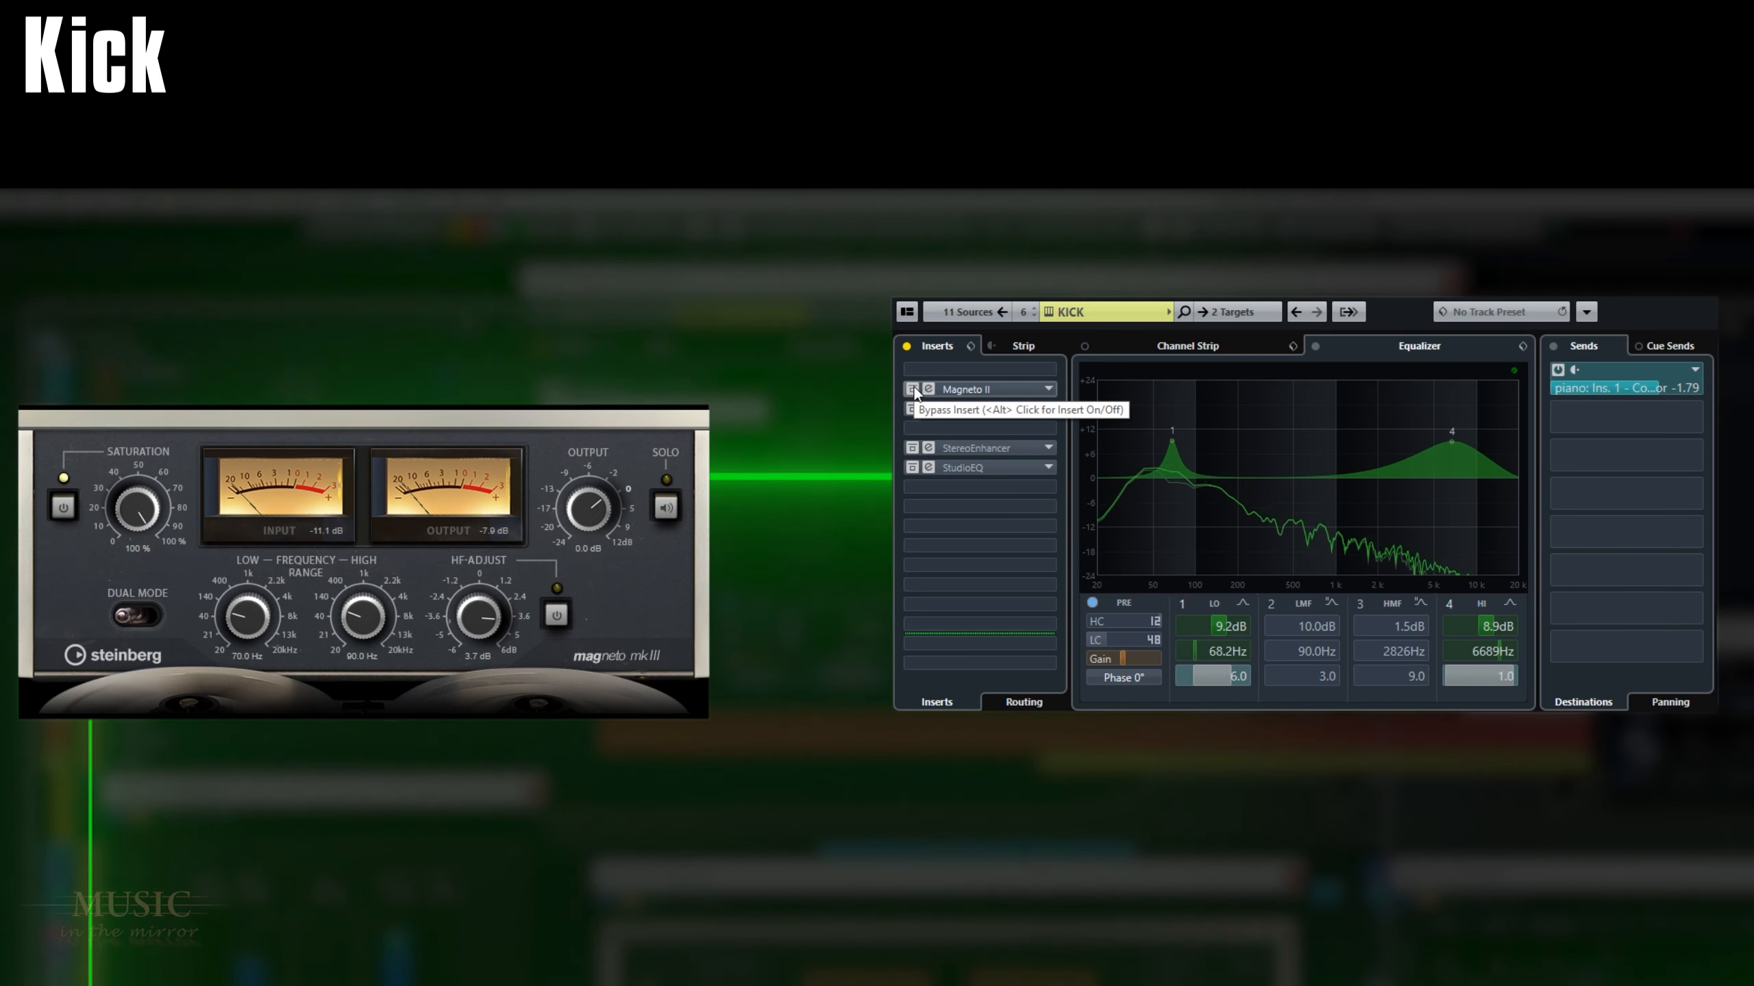
{"action": "left_click", "coordinate": [912, 390]}
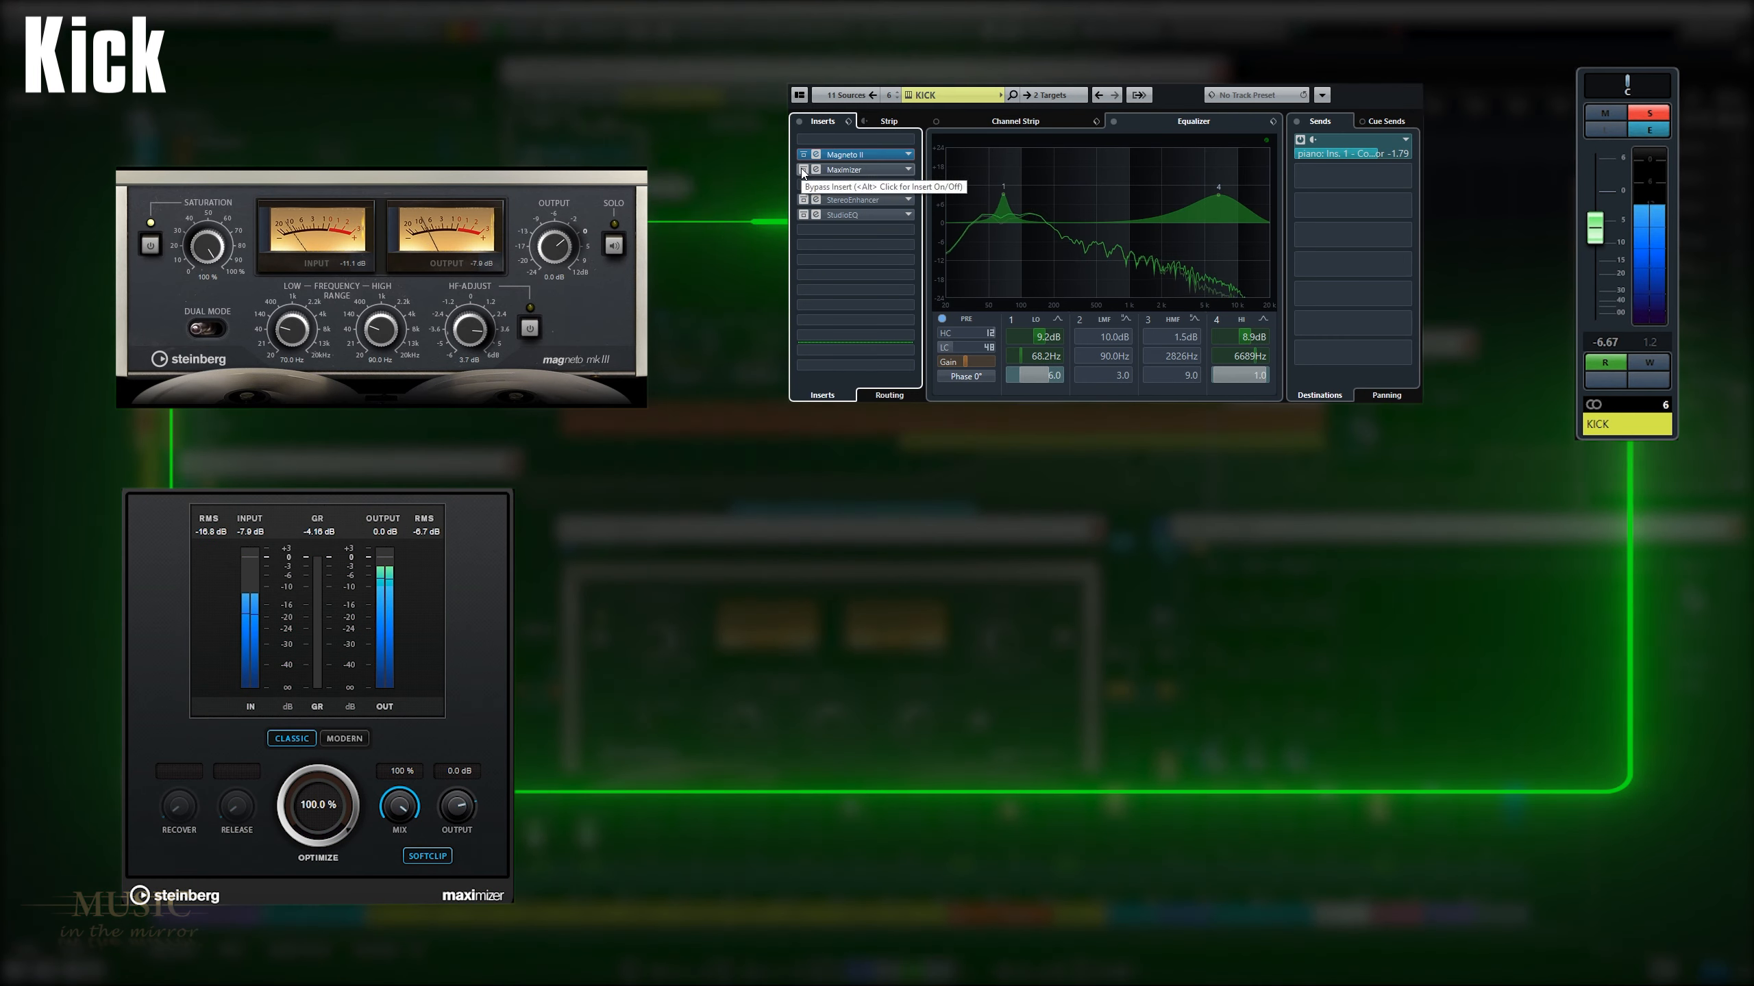
{"action": "left_click", "coordinate": [803, 170]}
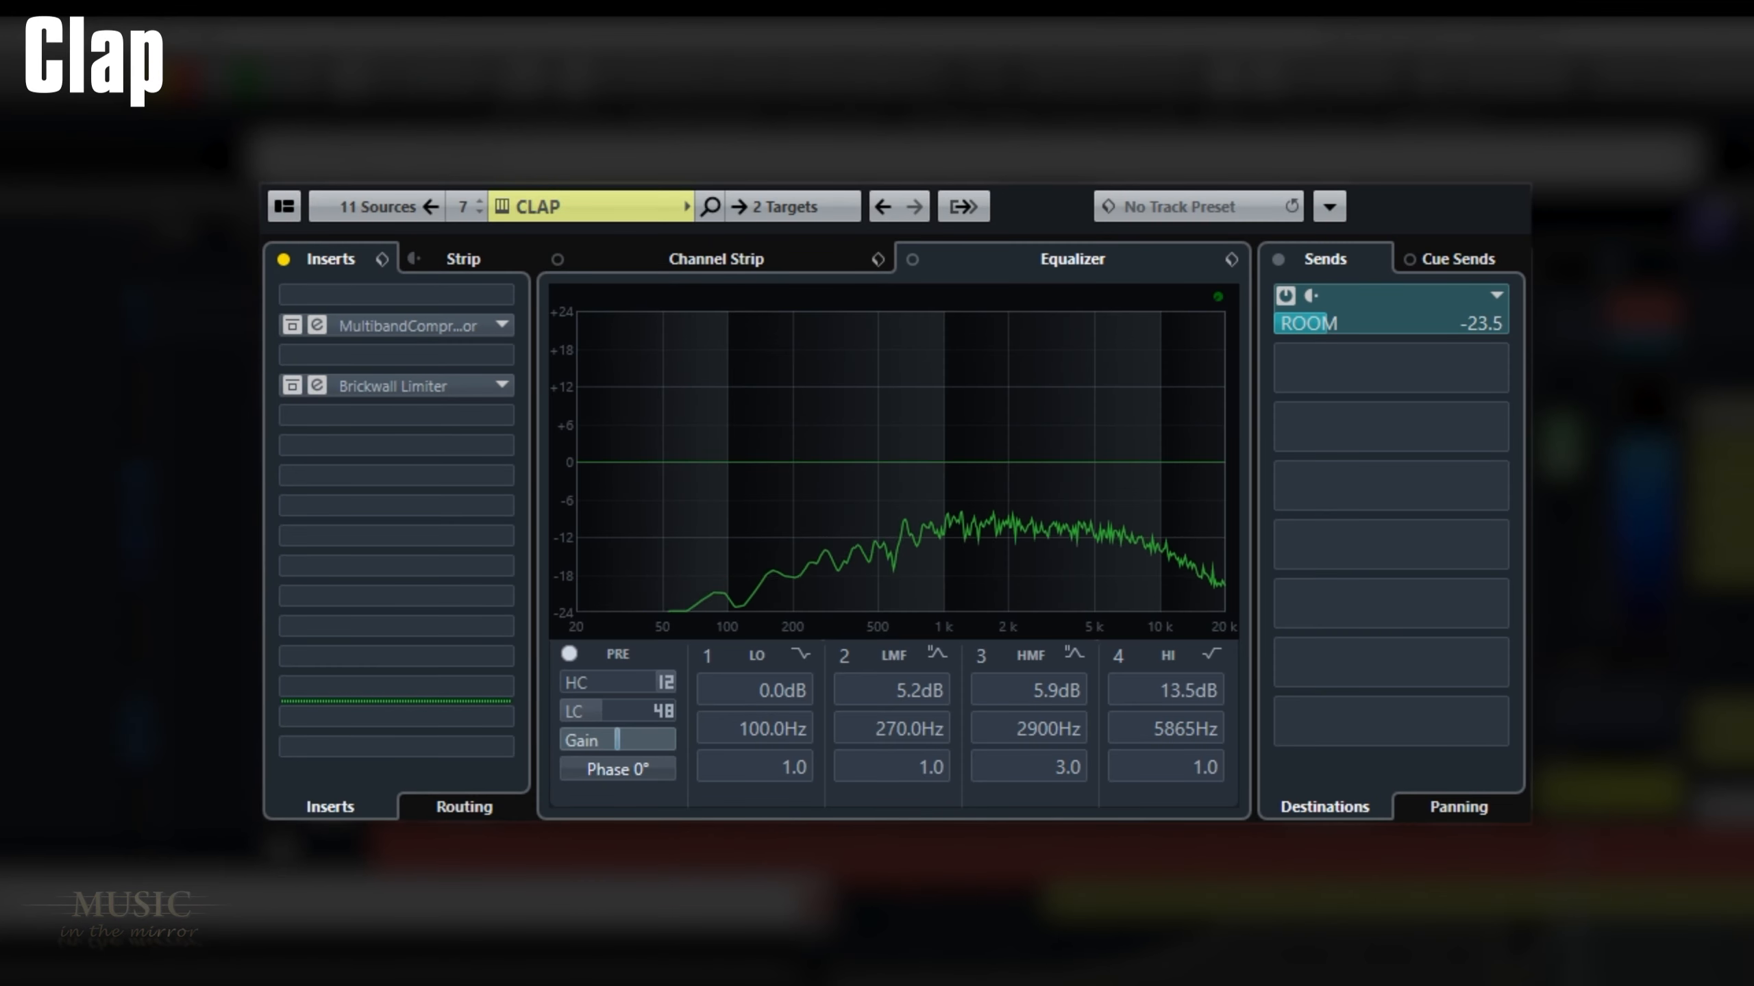
Step: Enable the low-cut filter and EQ bands 2, 3 and 4 on the CLAP channel
{"action": "left_click", "coordinate": [571, 712]}
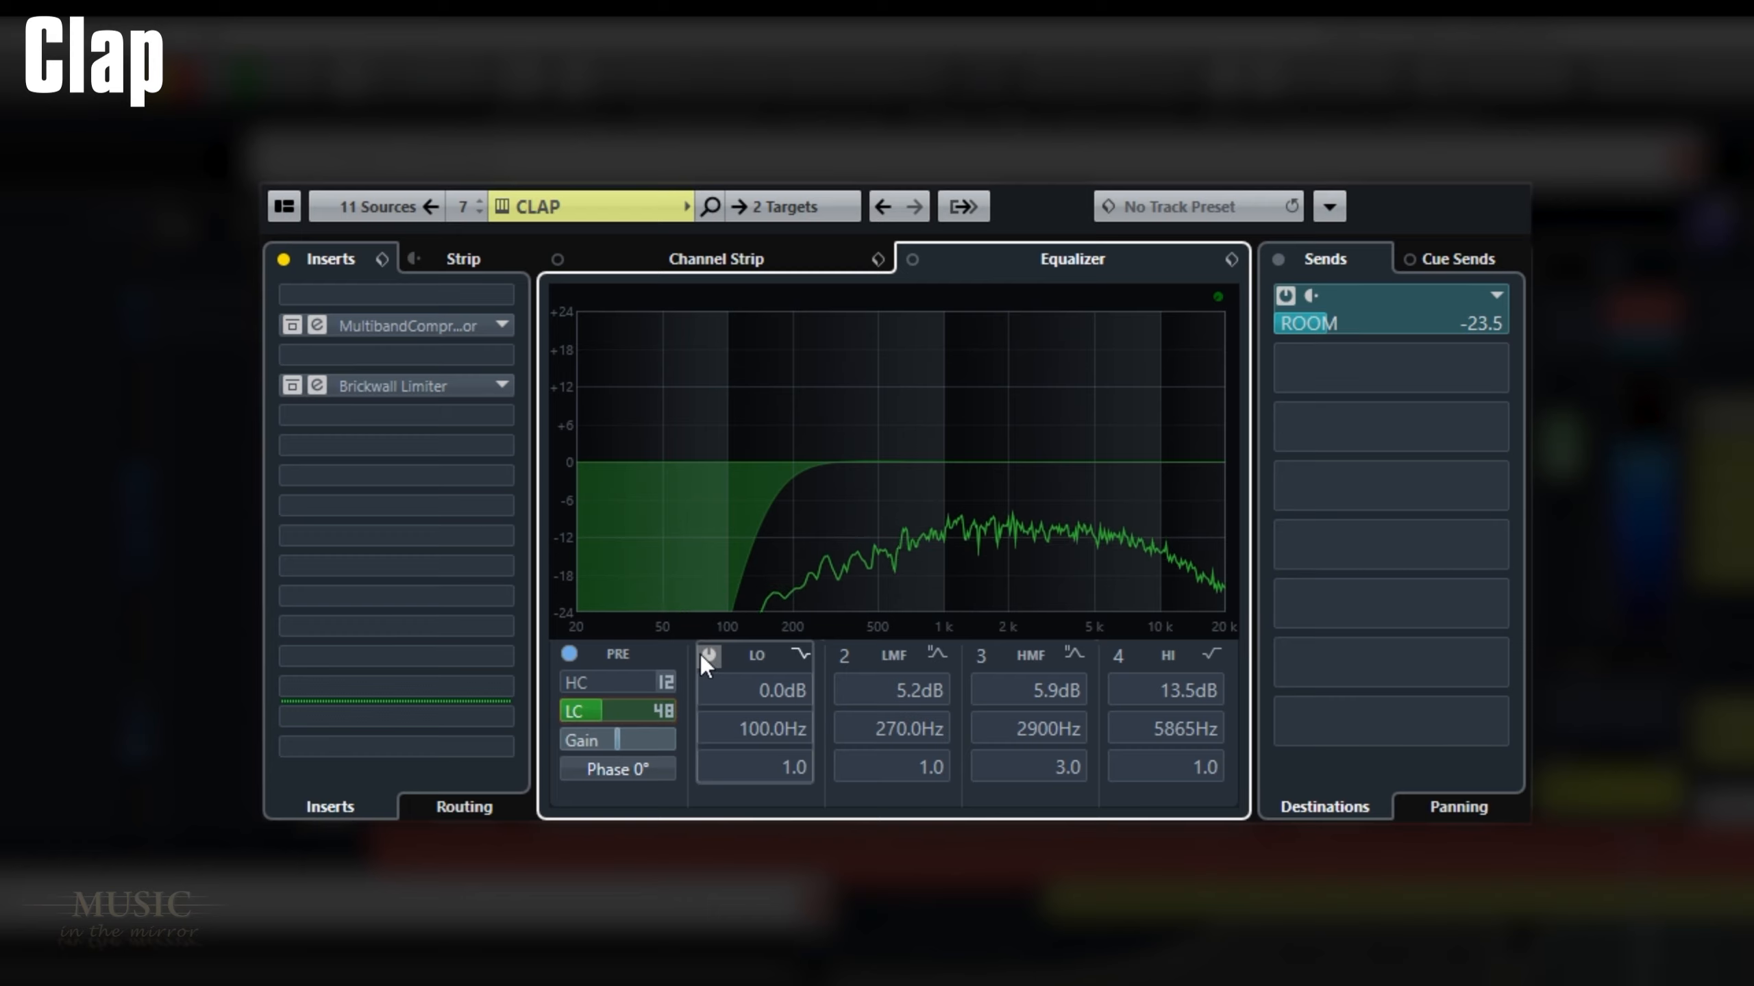
{"action": "left_click", "coordinate": [845, 655]}
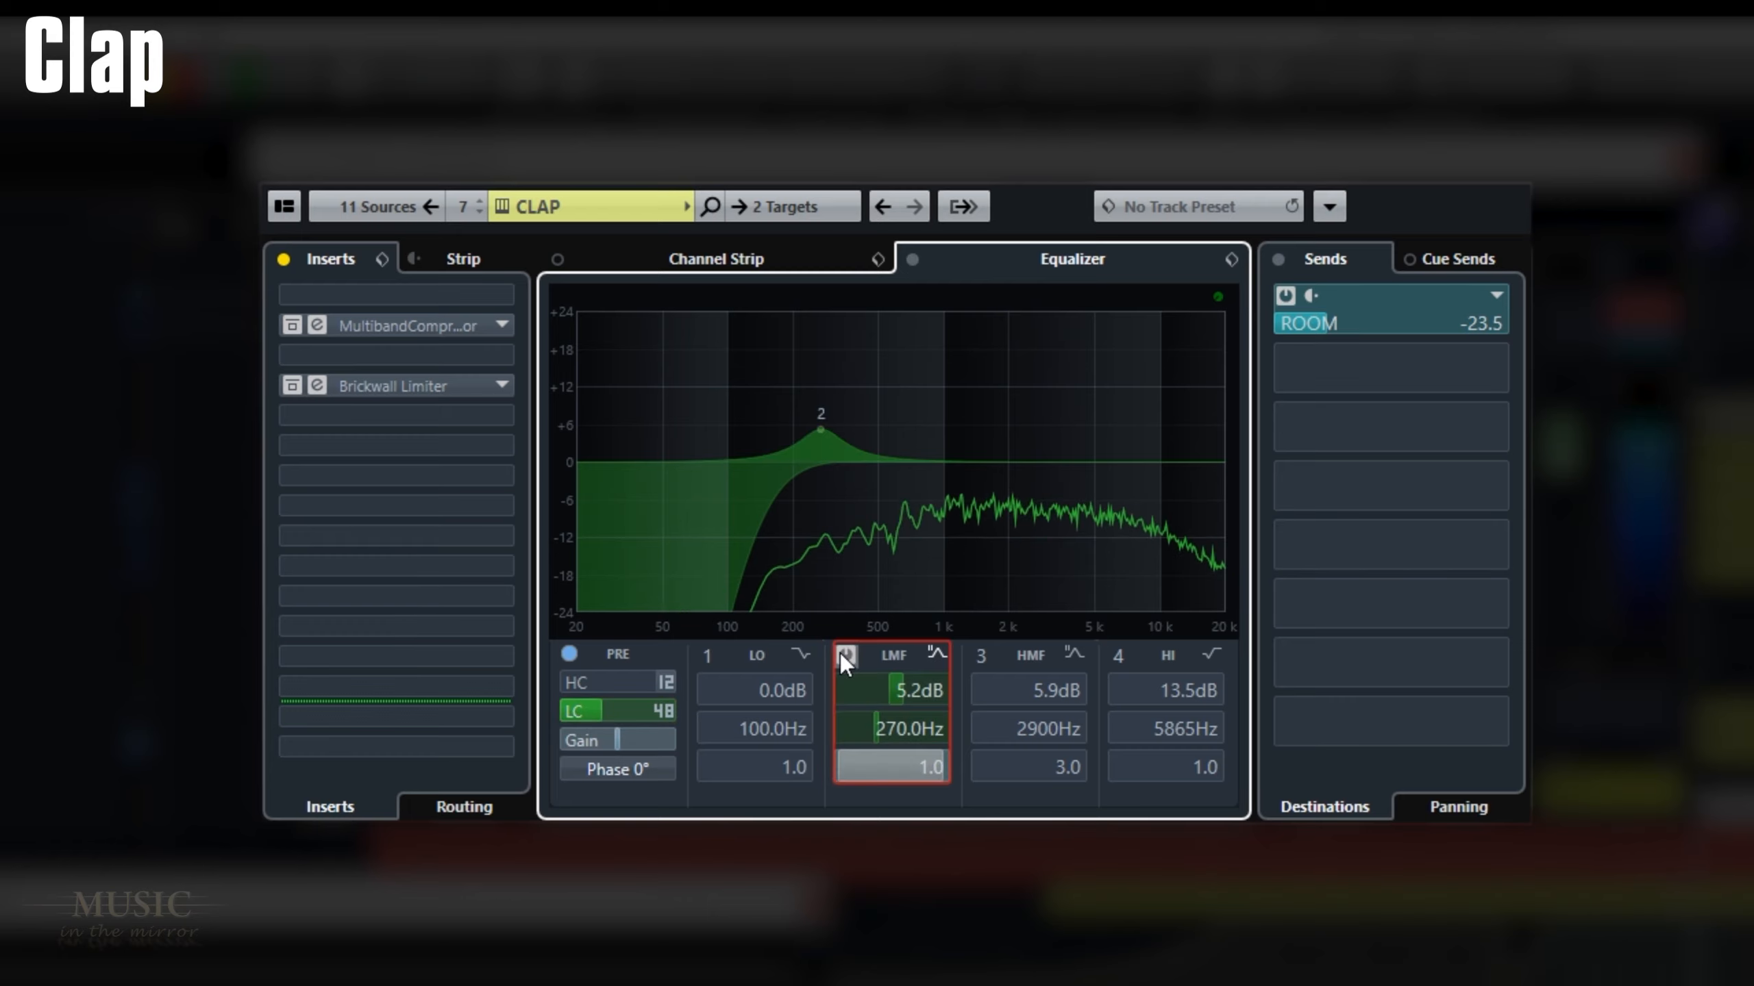
{"action": "left_click", "coordinate": [981, 655]}
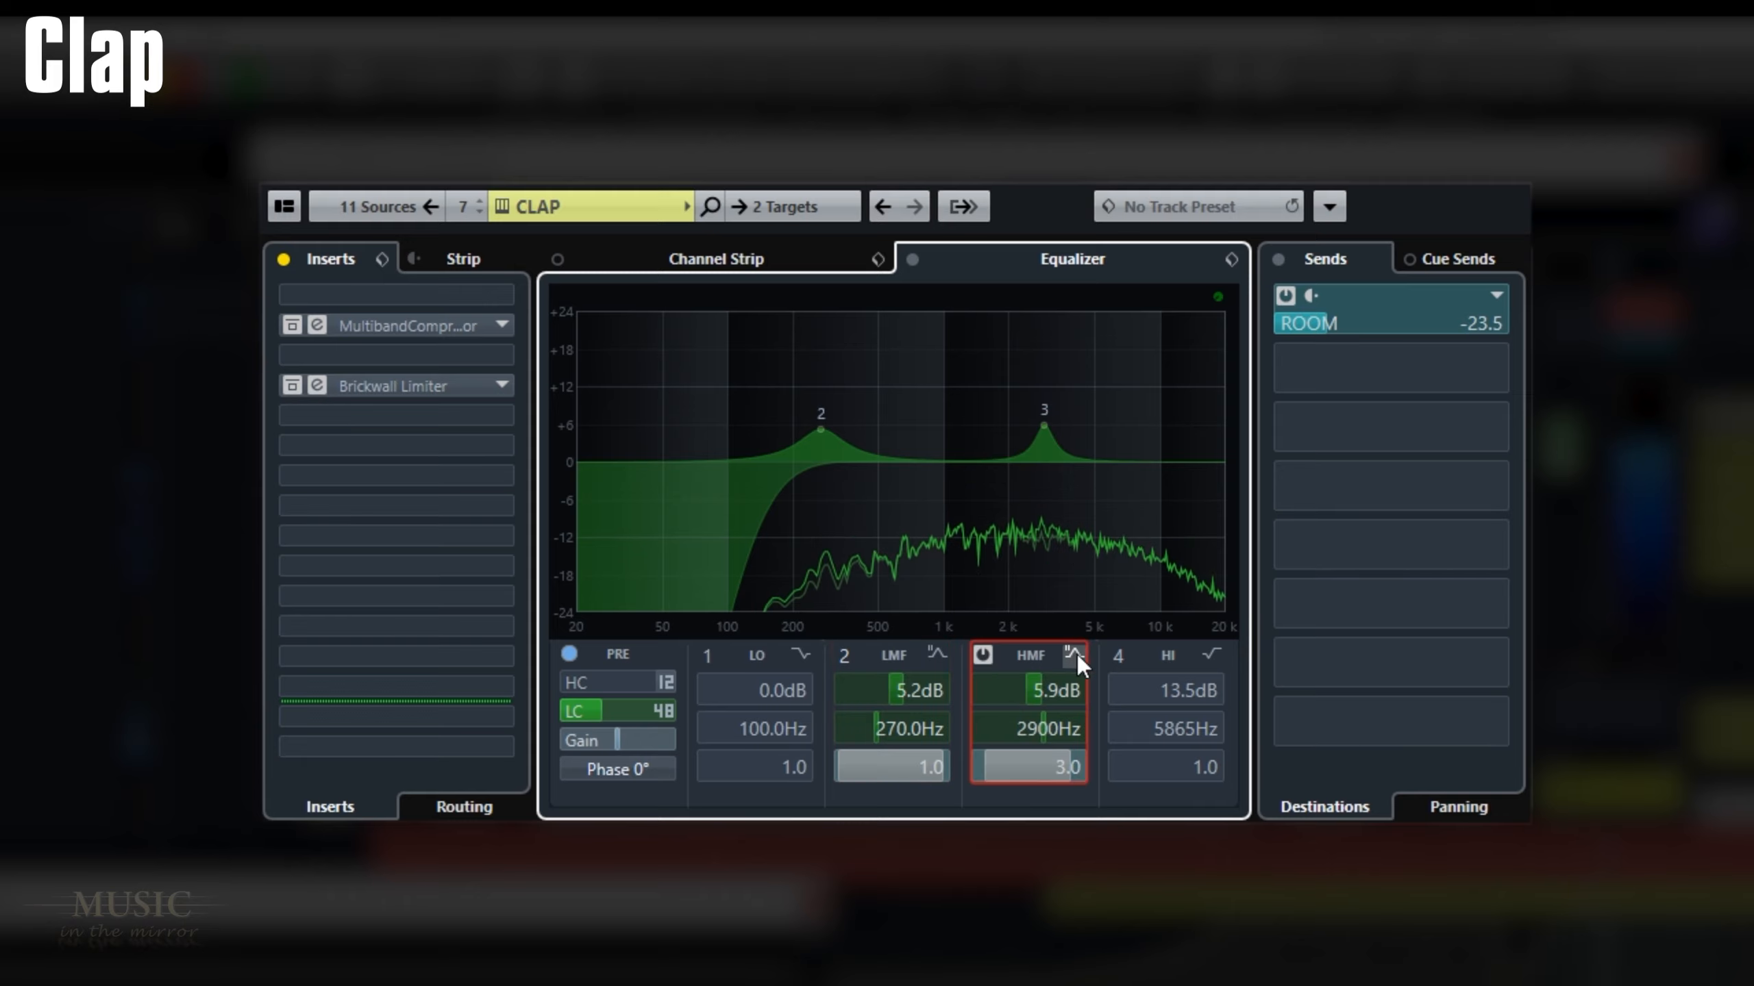
{"action": "left_click", "coordinate": [1116, 655]}
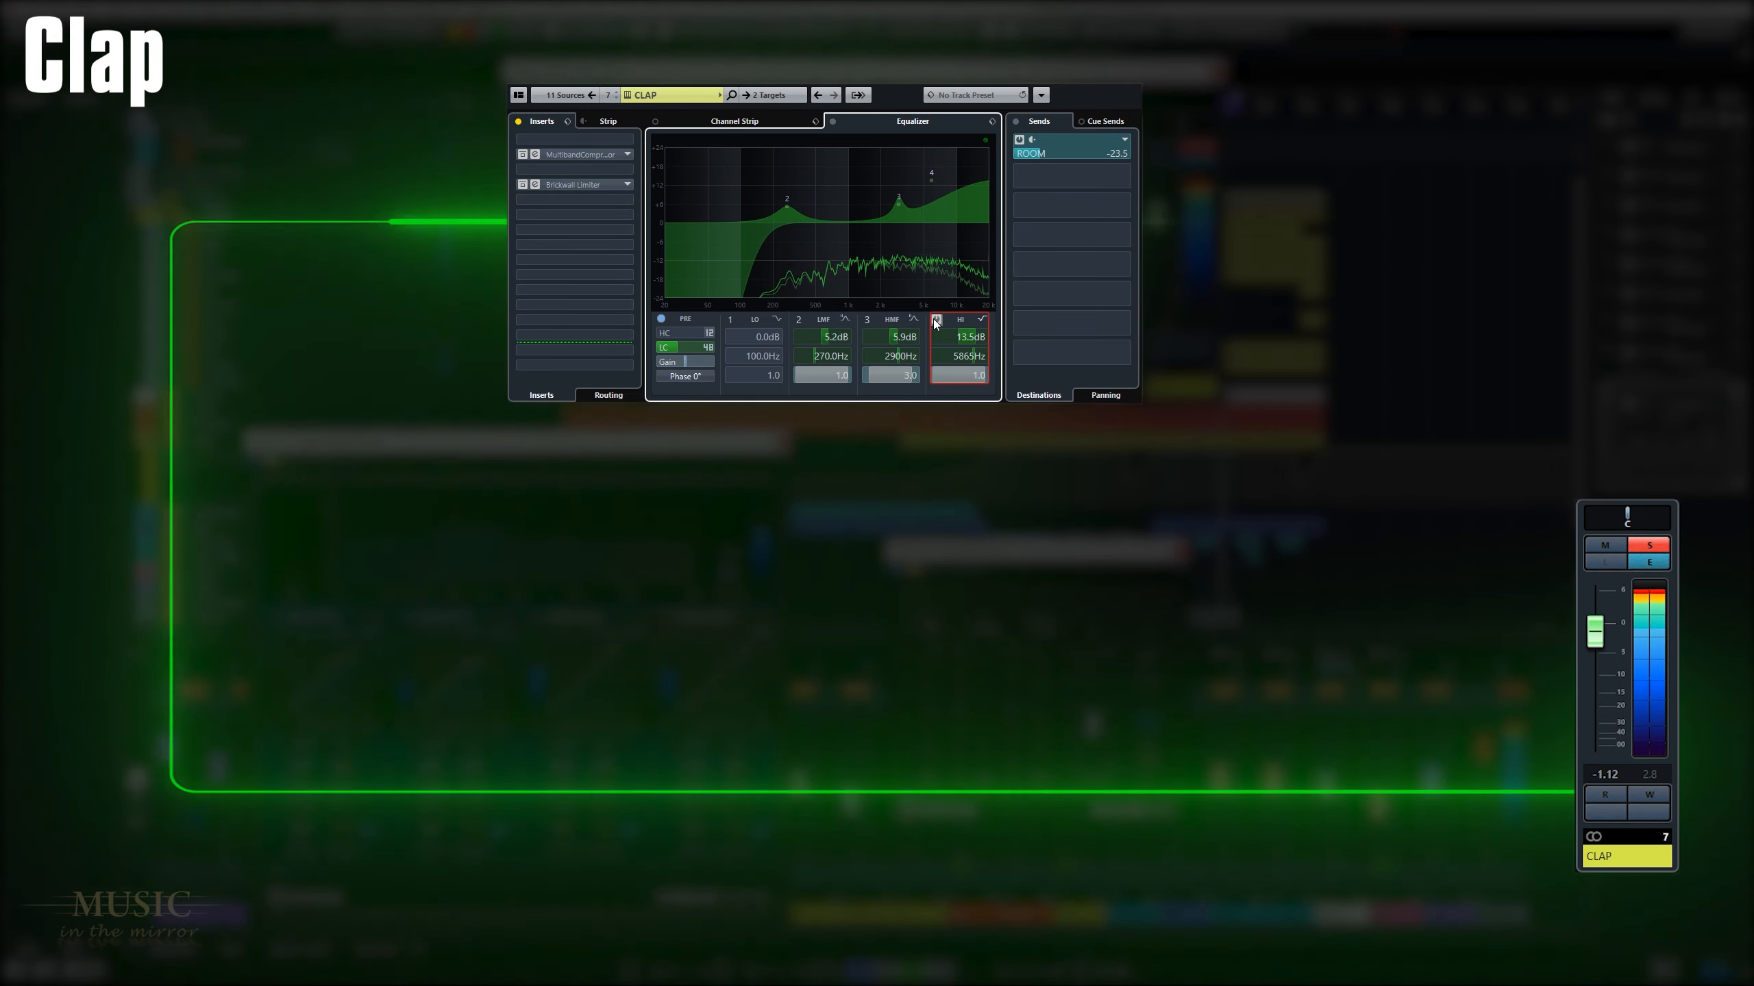
Step: Activate the MultibandCompressor and Brickwall Limiter inserts on the CLAP channel
{"action": "left_click", "coordinate": [577, 155]}
{"action": "left_click", "coordinate": [525, 156]}
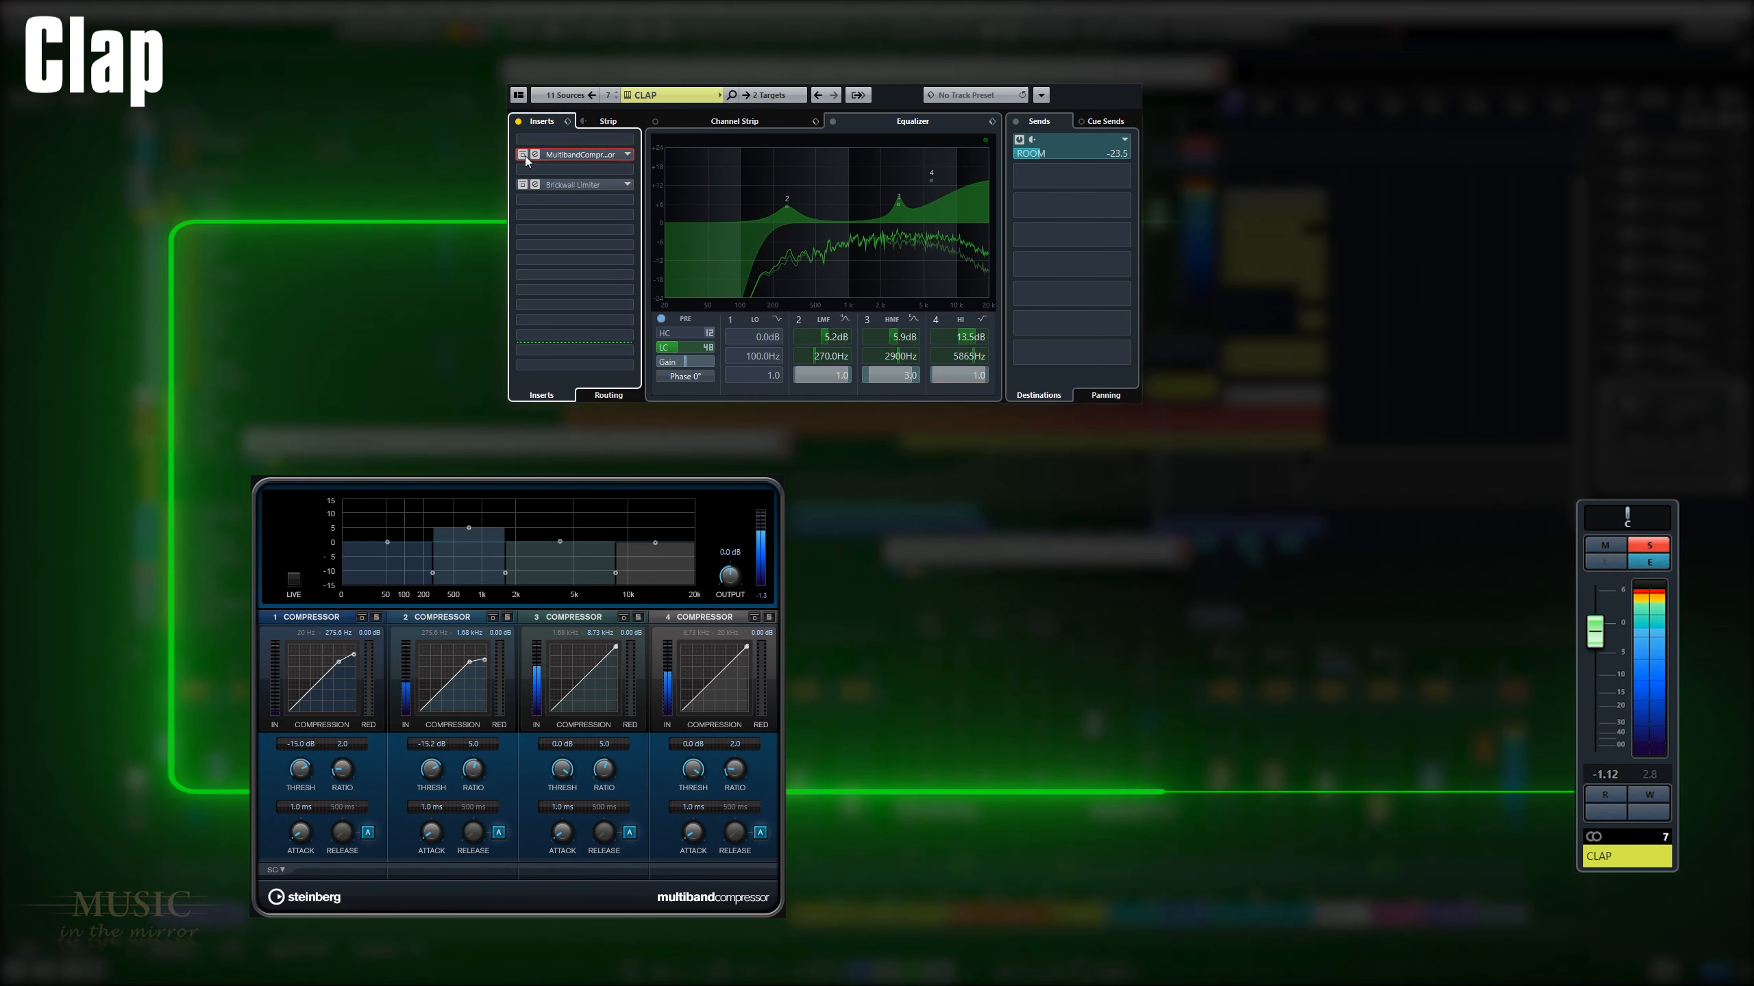
{"action": "left_click", "coordinate": [523, 185]}
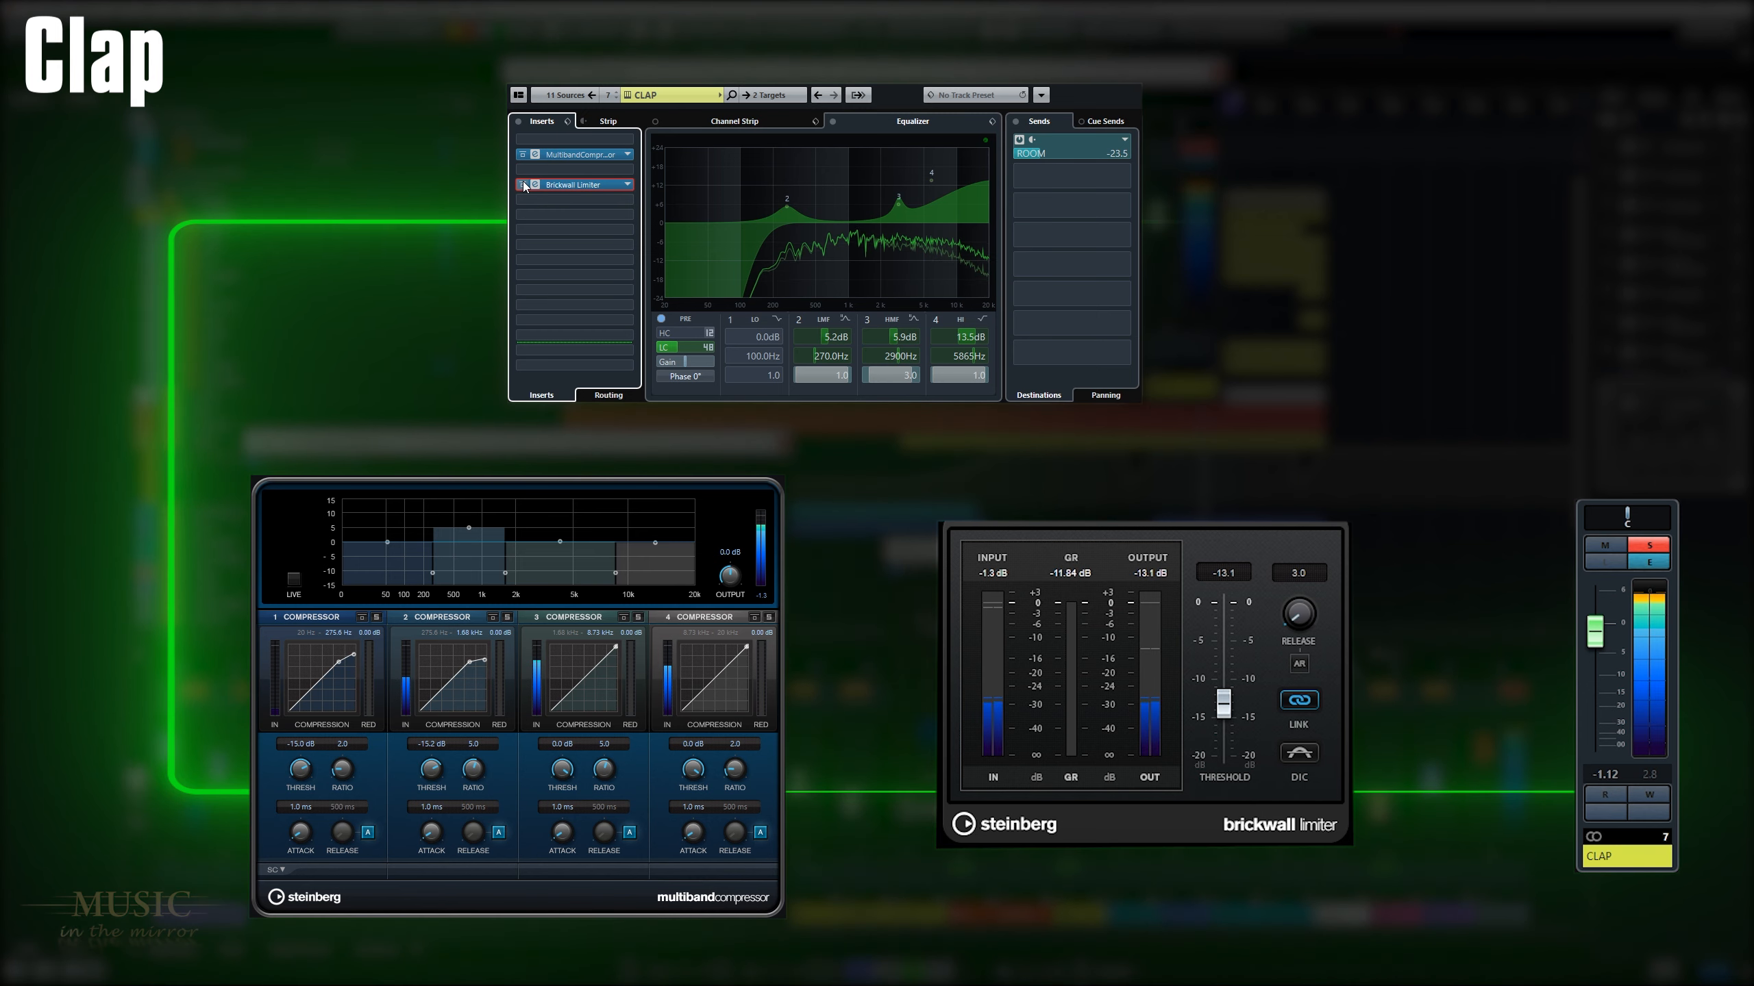
{"action": "left_click", "coordinate": [523, 185]}
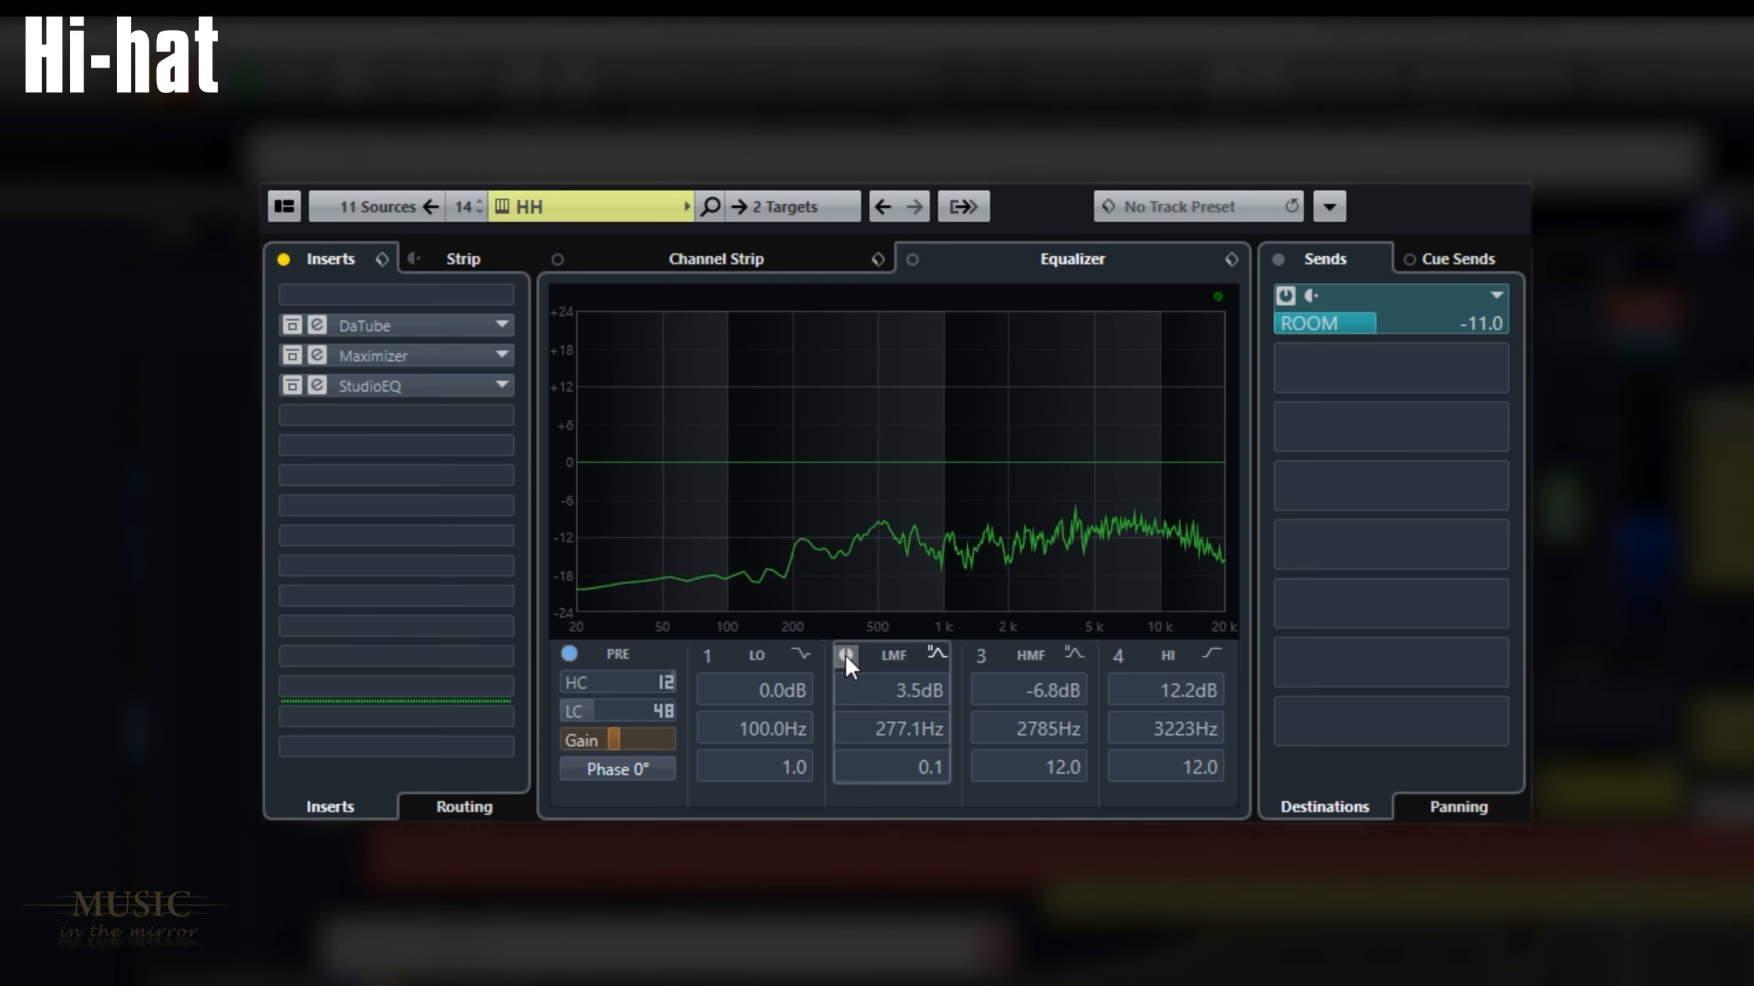
Step: Enable EQ bands 2 and 4 on the HH channel and activate its DaTube and Maximizer inserts
{"action": "left_click", "coordinate": [845, 655]}
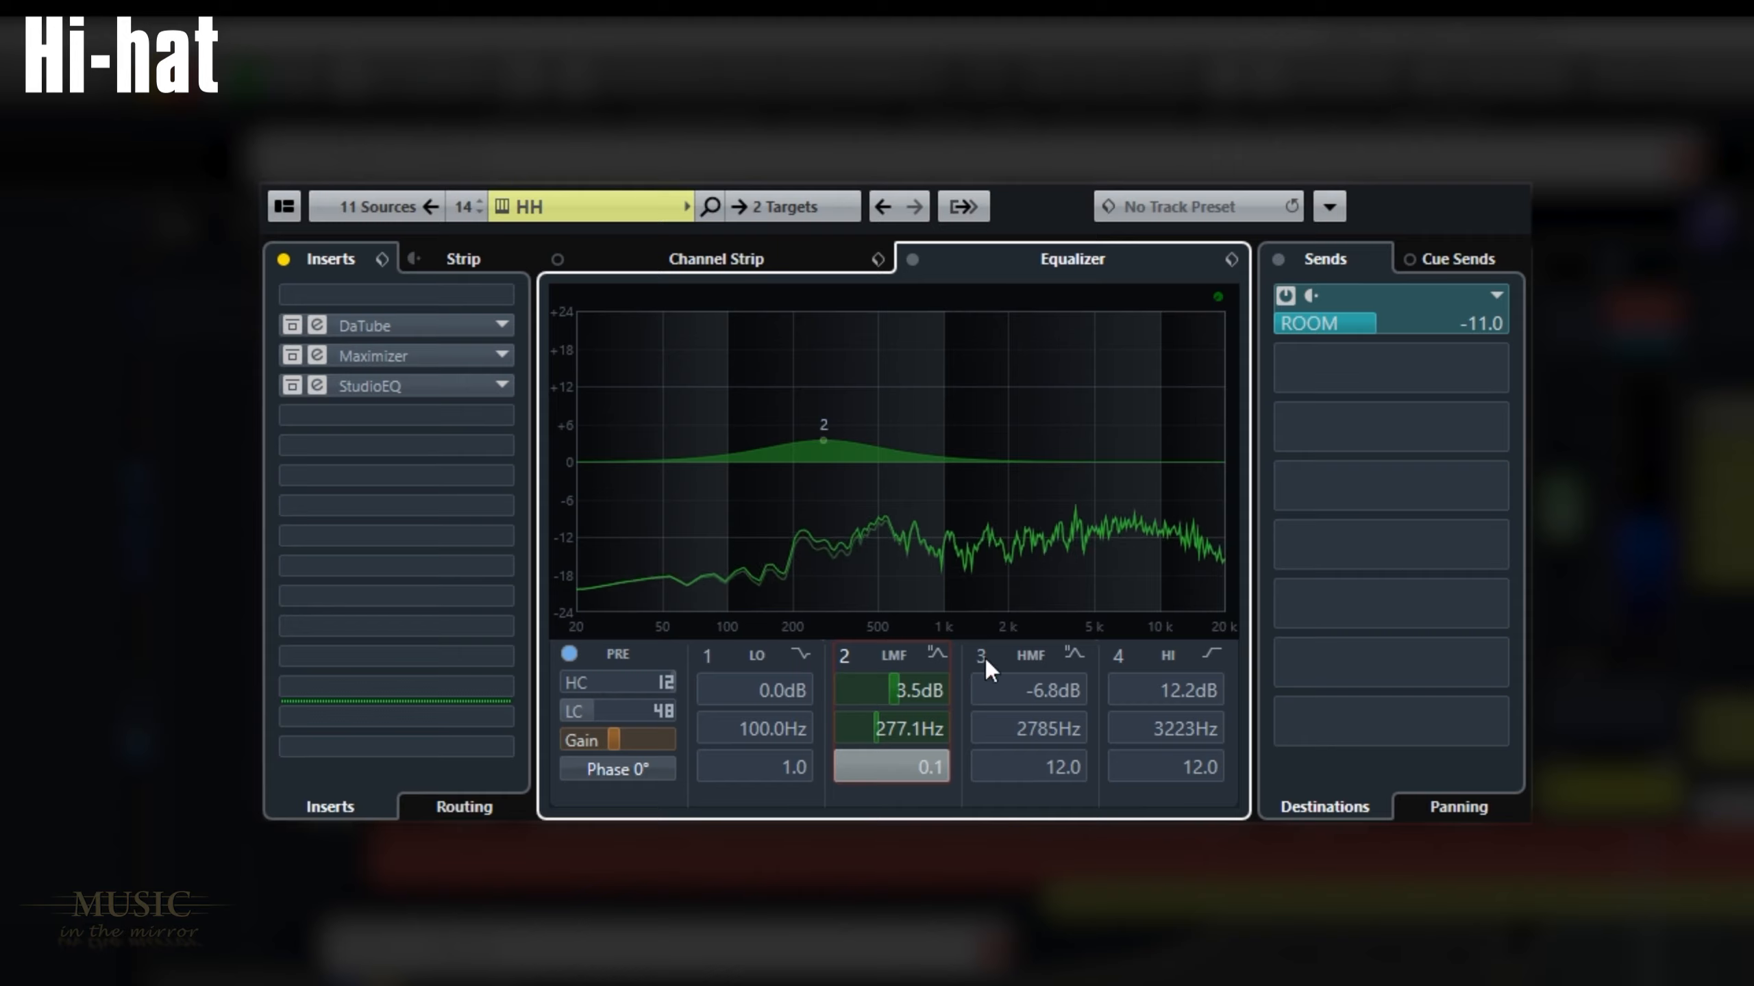
{"action": "left_click", "coordinate": [1119, 656]}
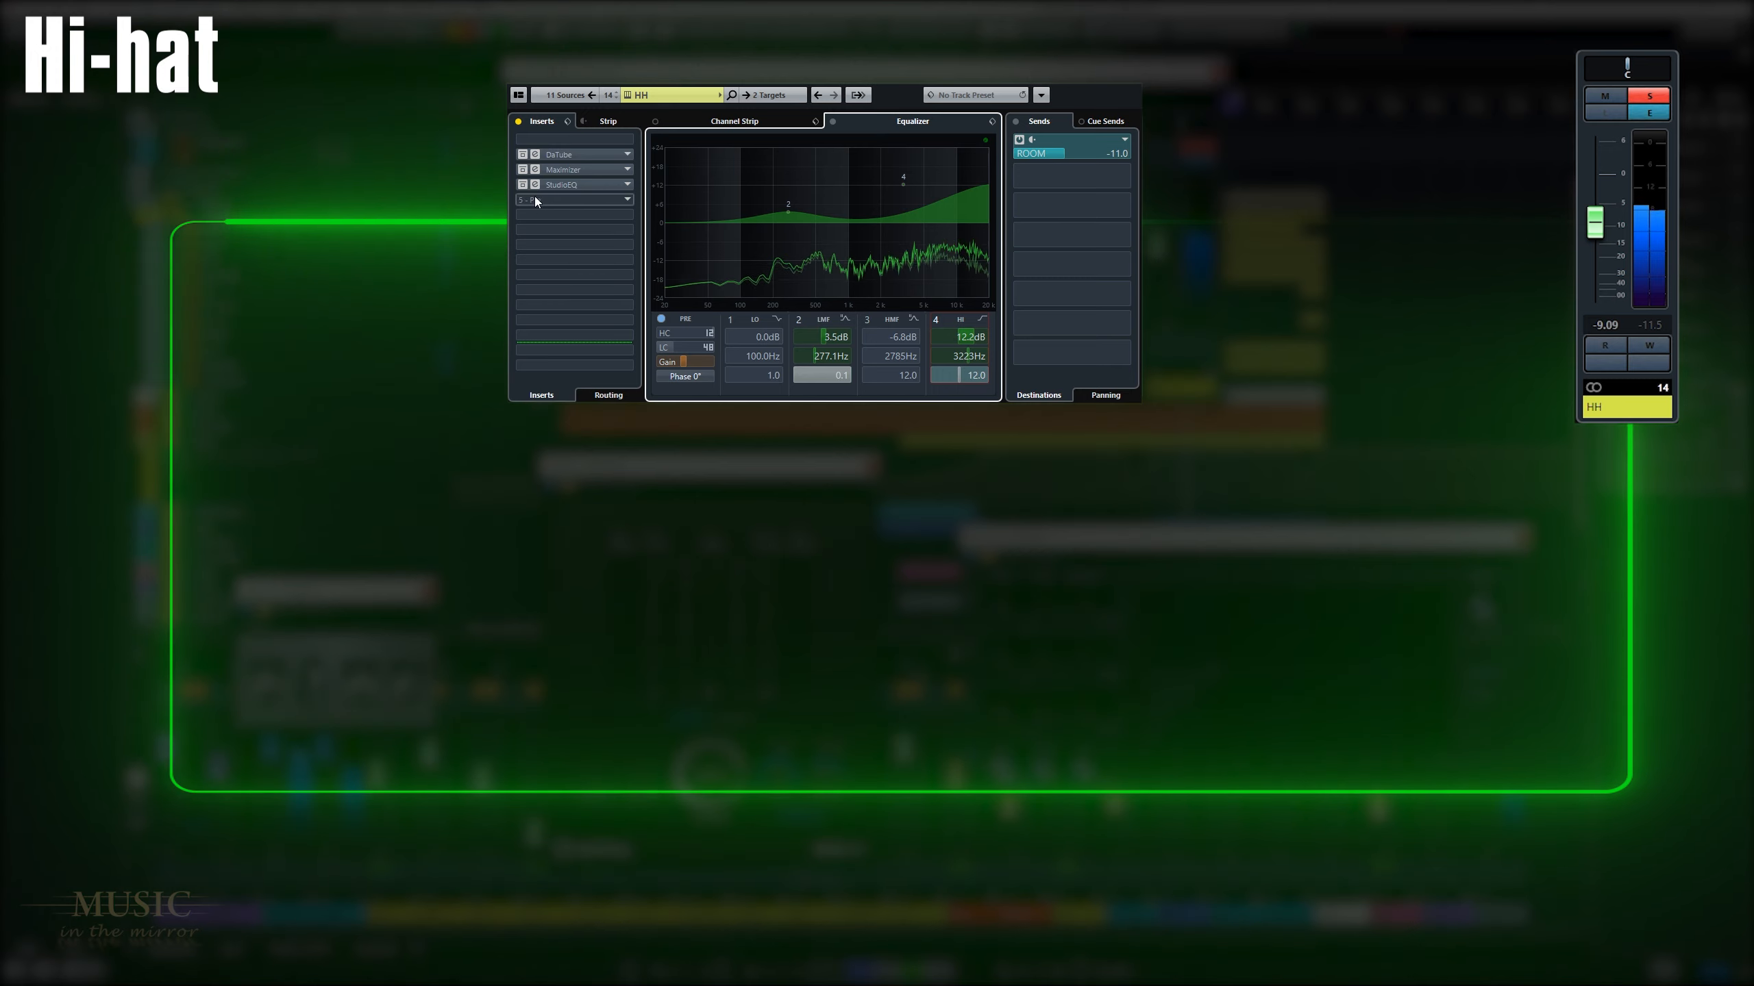
{"action": "left_click", "coordinate": [532, 155]}
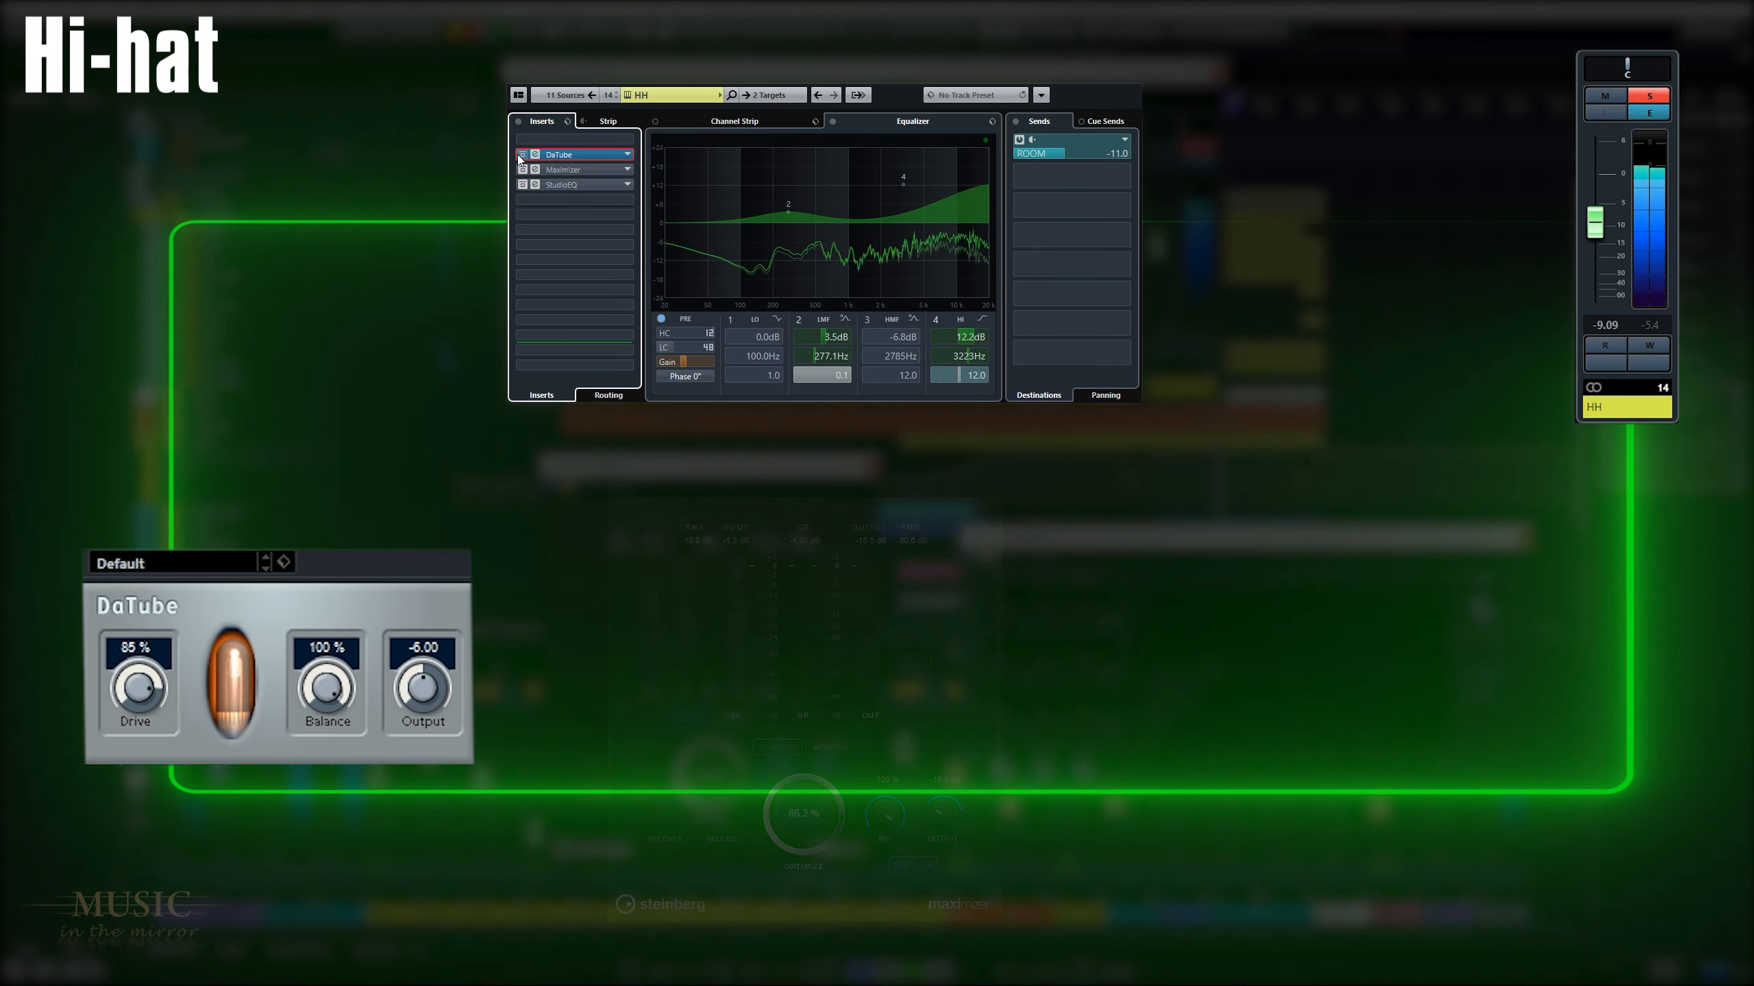
{"action": "left_click", "coordinate": [521, 170]}
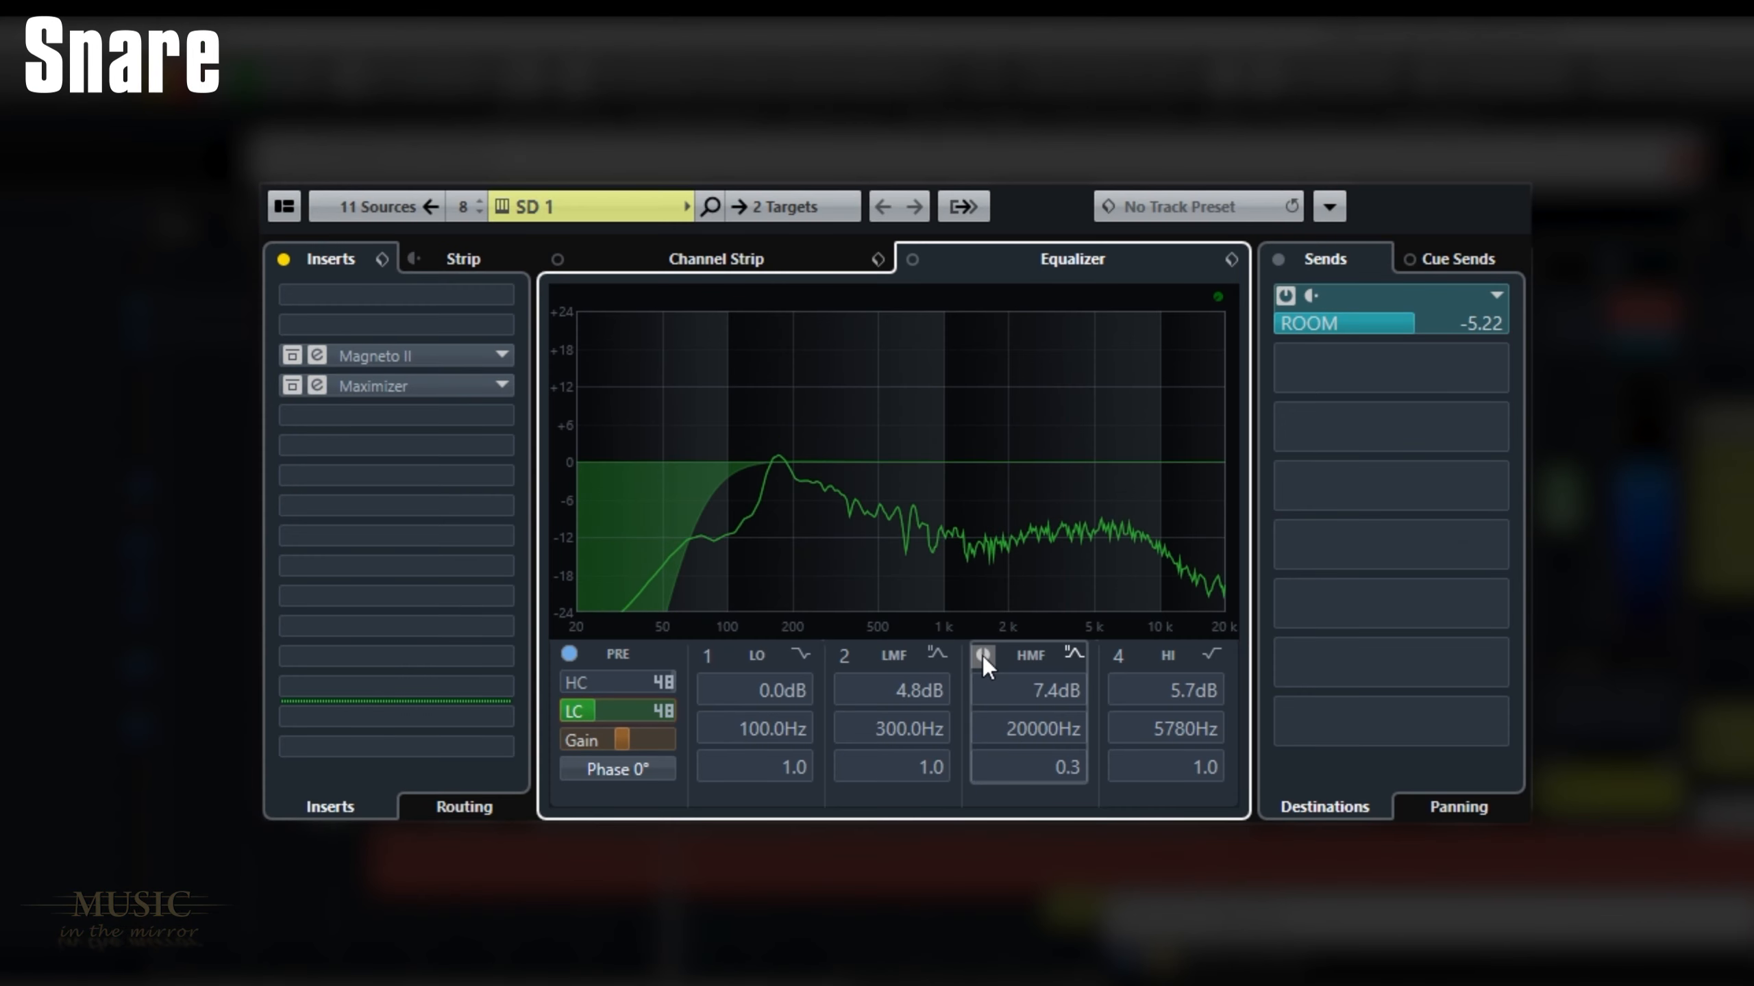
Step: Enable EQ bands 3 and 4 on the SD 1 channel and activate its Magneto II insert
{"action": "left_click", "coordinate": [982, 656]}
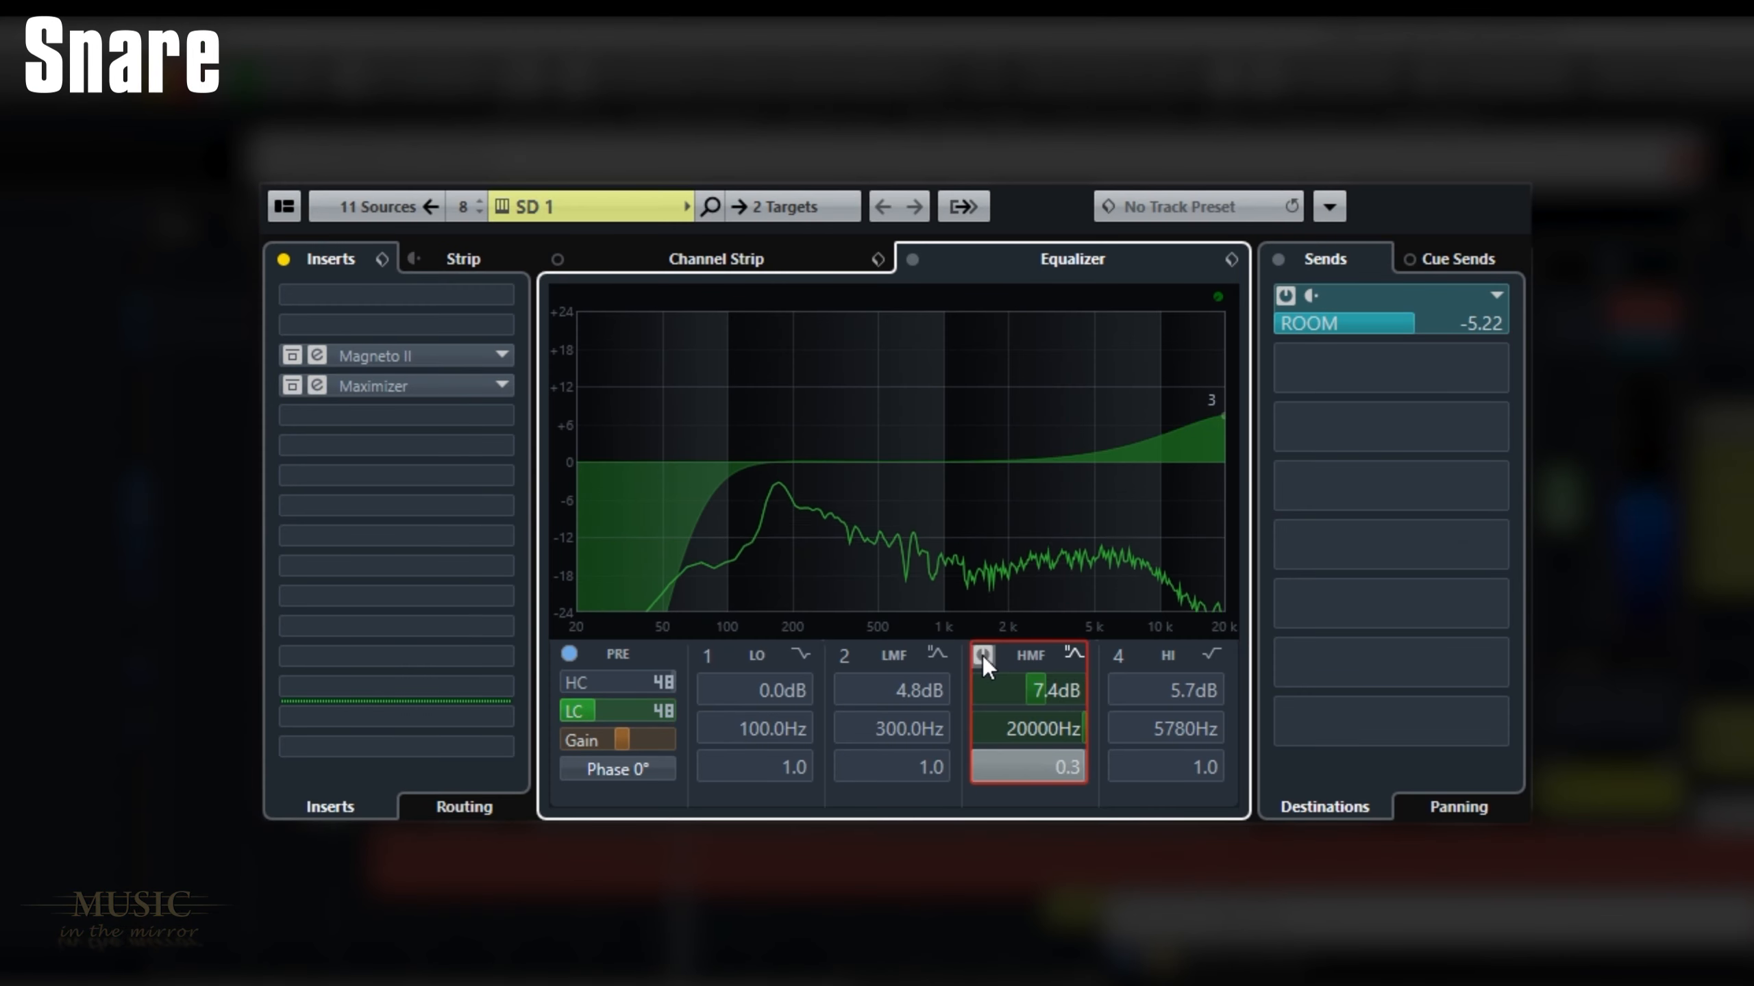
{"action": "left_click", "coordinate": [1120, 656]}
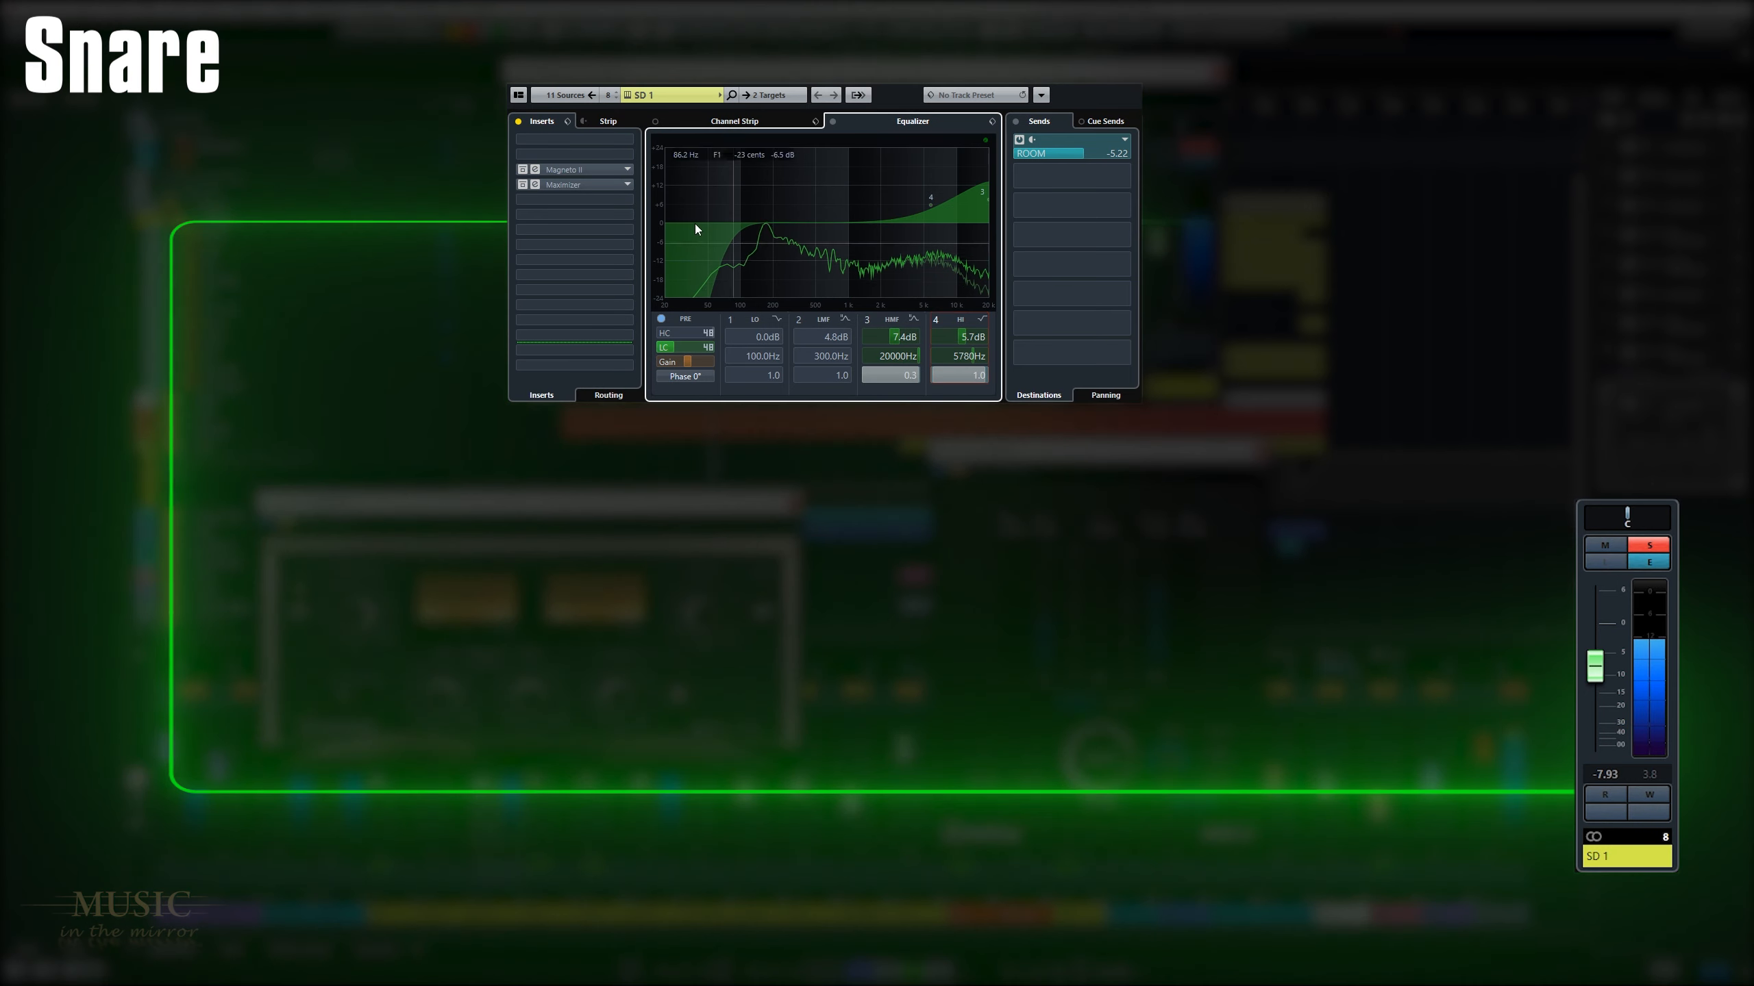
{"action": "left_click", "coordinate": [521, 170]}
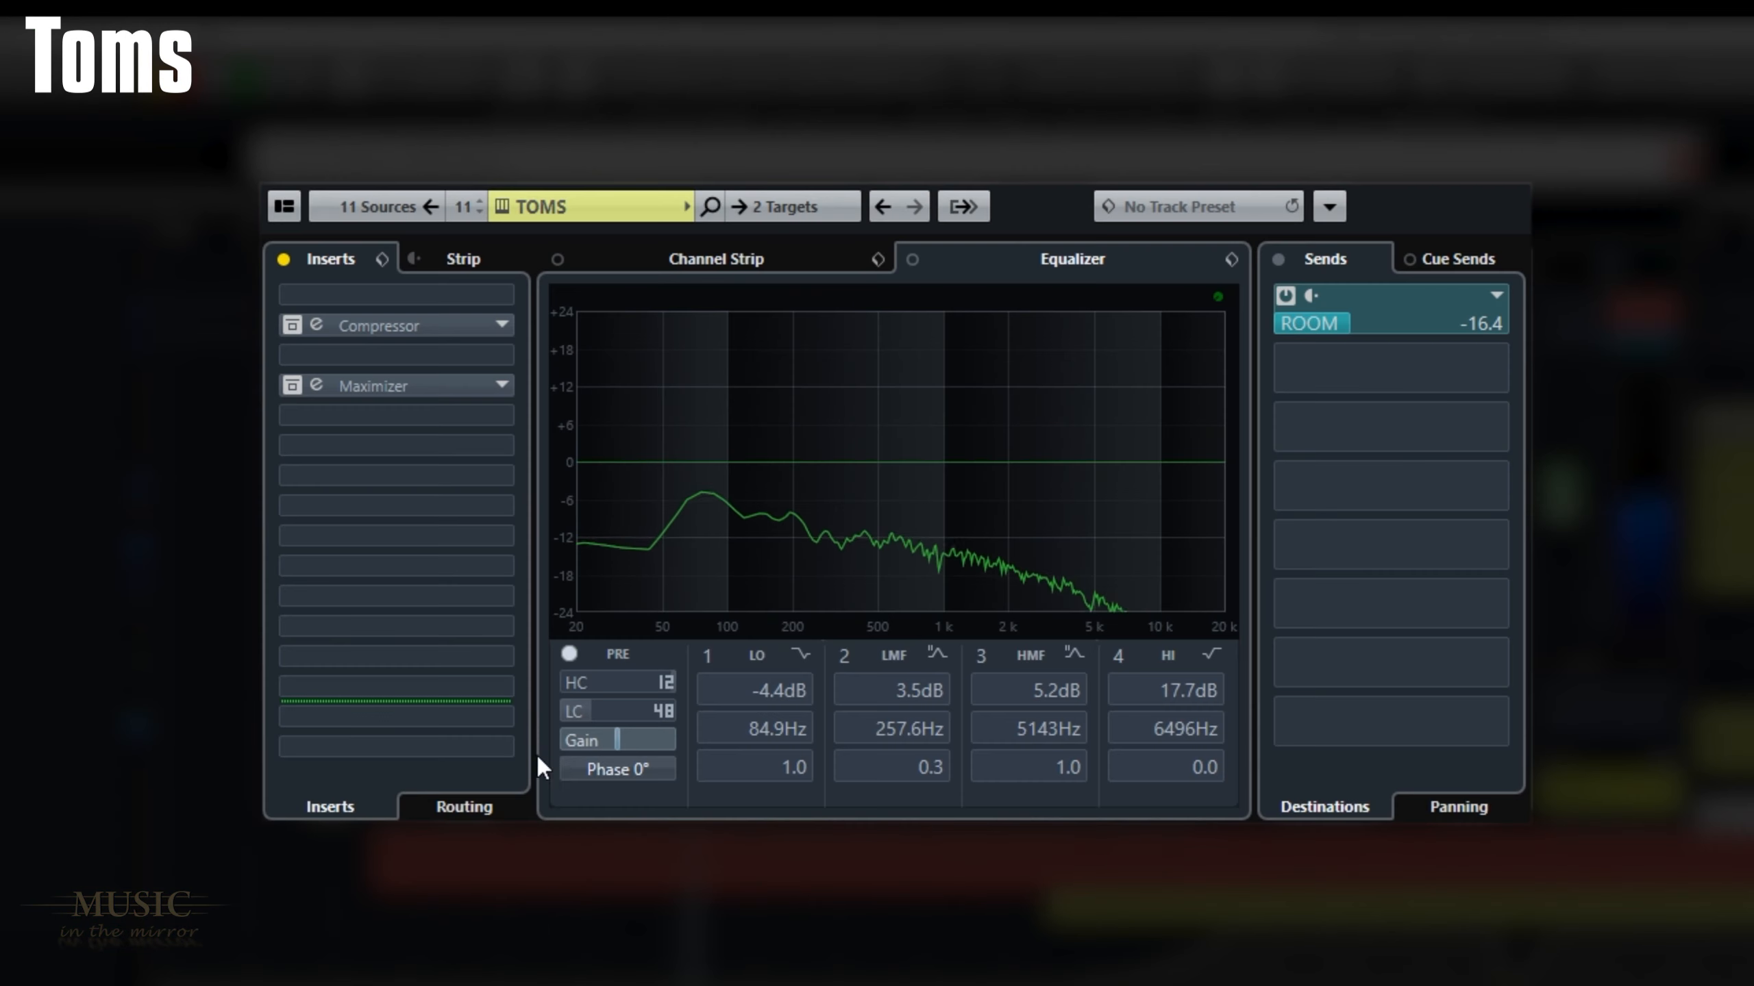
Step: Enable the low cut and EQ bands 2, 3 and 4 on the TOMS channel, and activate its Compressor and Maximizer inserts
{"action": "left_click", "coordinate": [569, 712]}
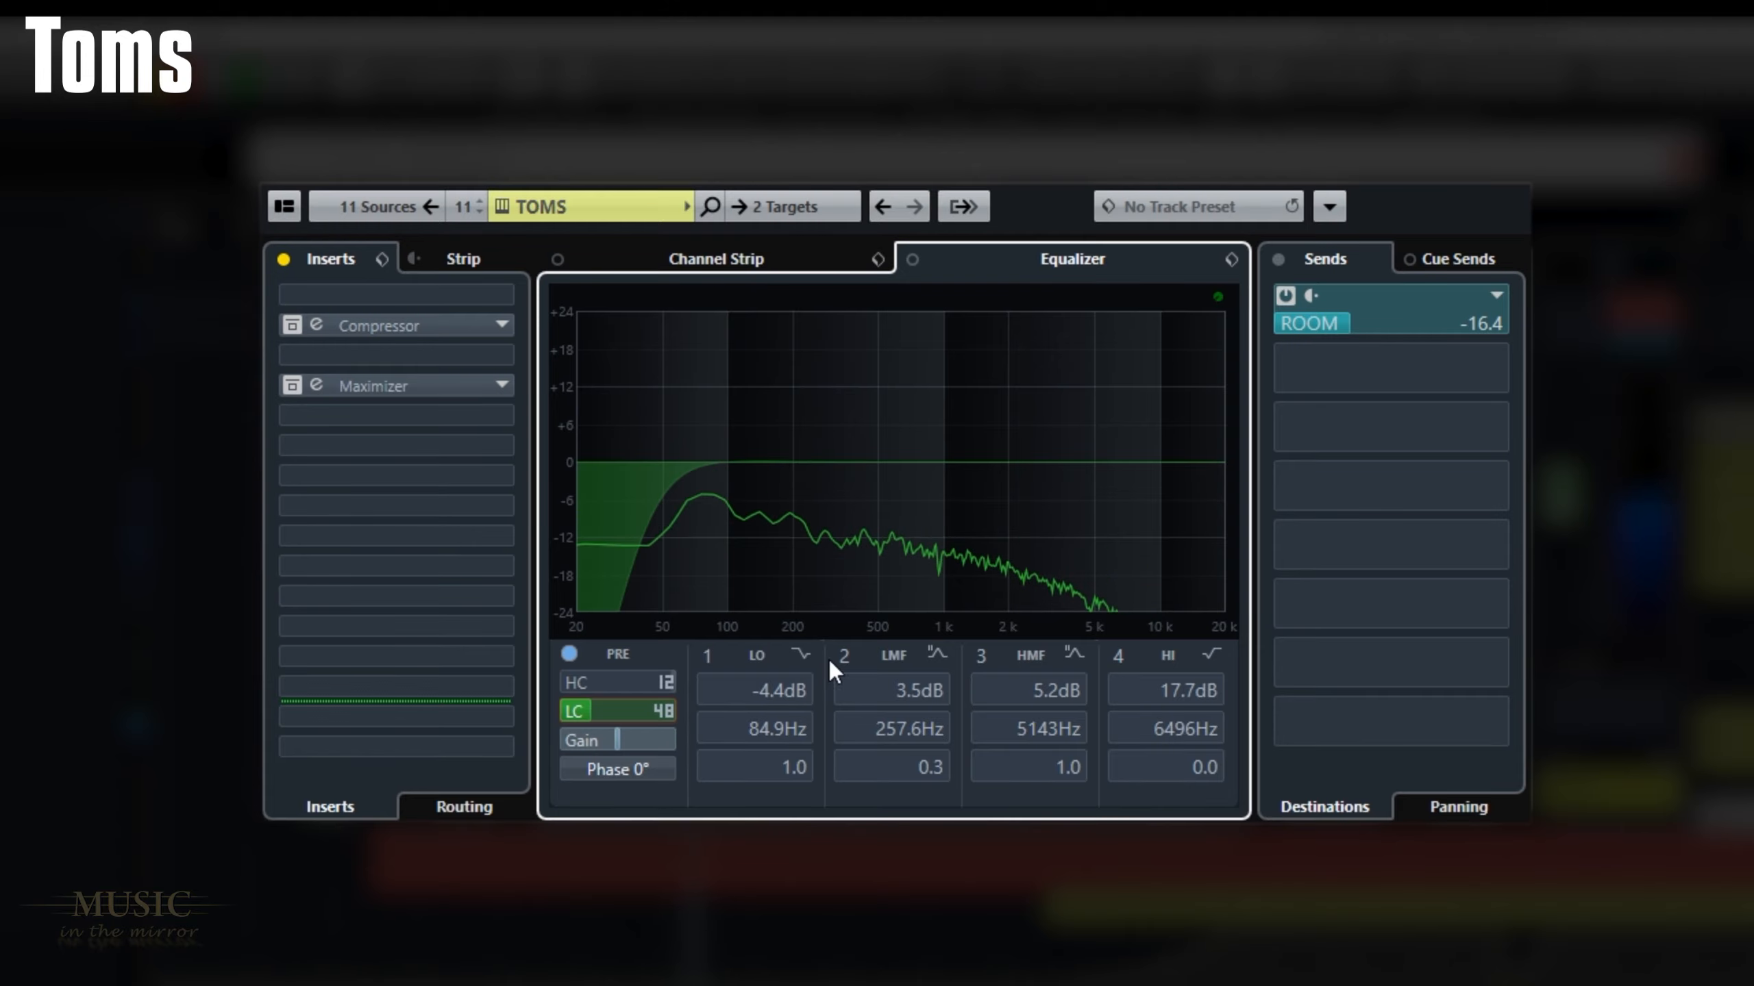
{"action": "left_click", "coordinate": [846, 654]}
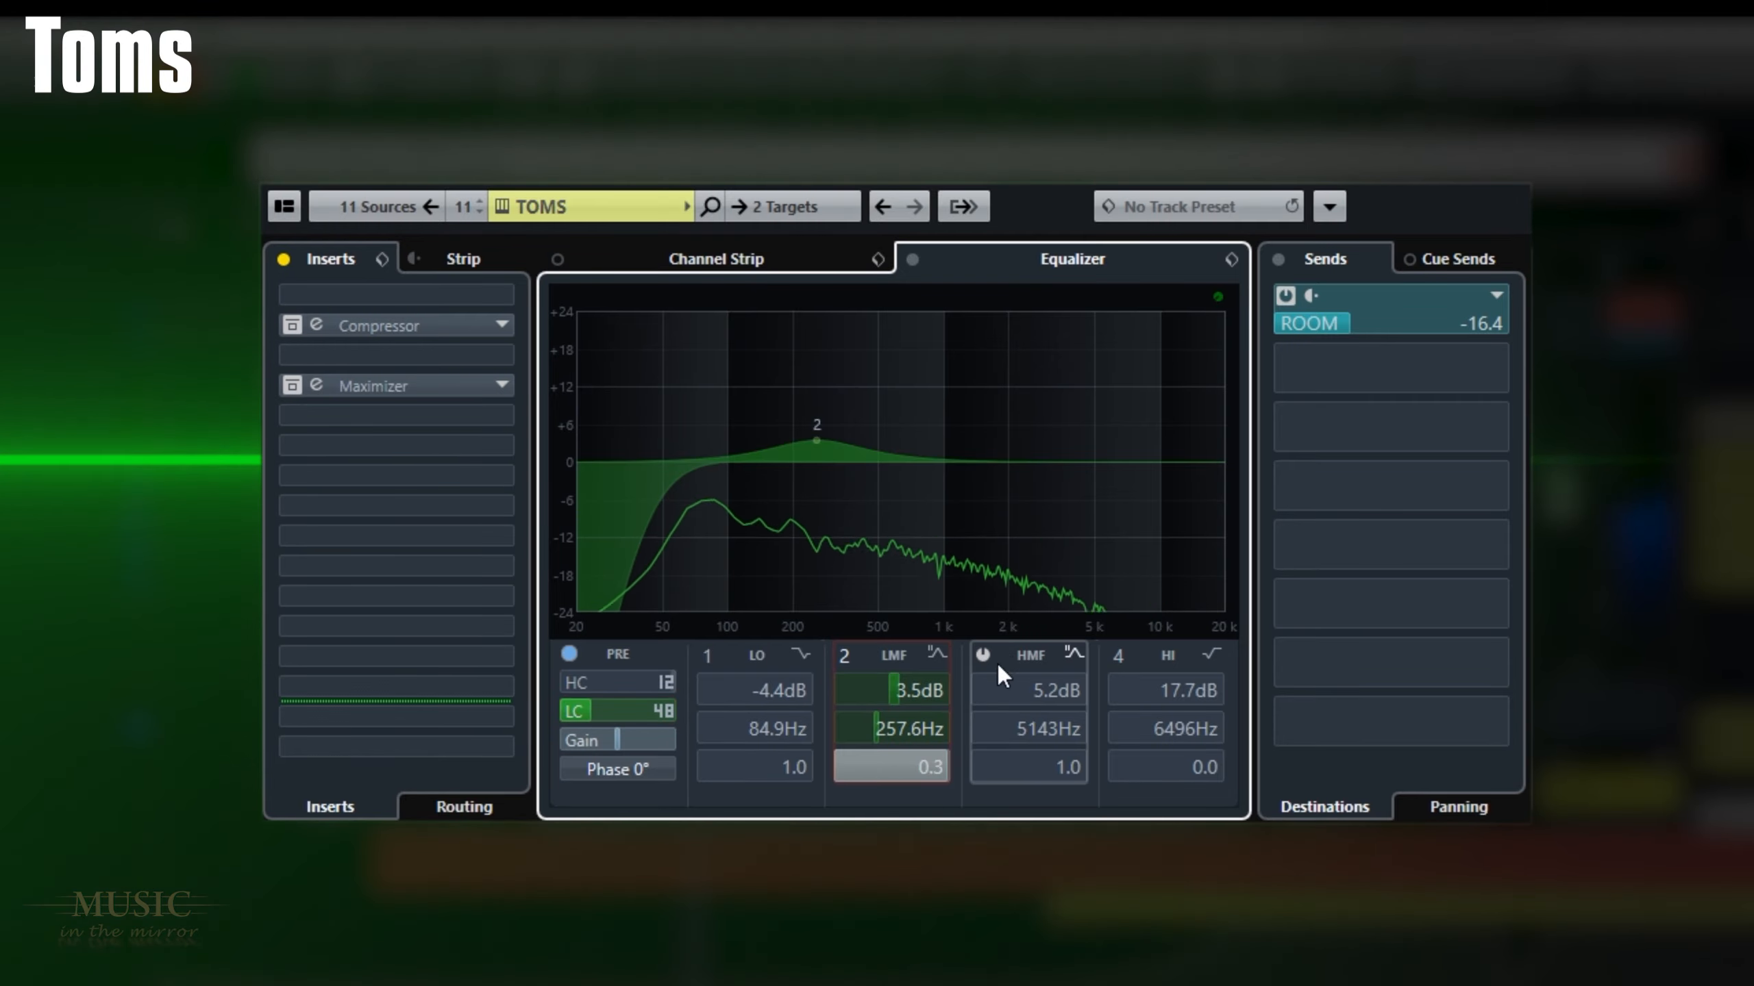
{"action": "left_click", "coordinate": [983, 655]}
{"action": "left_click", "coordinate": [1120, 655]}
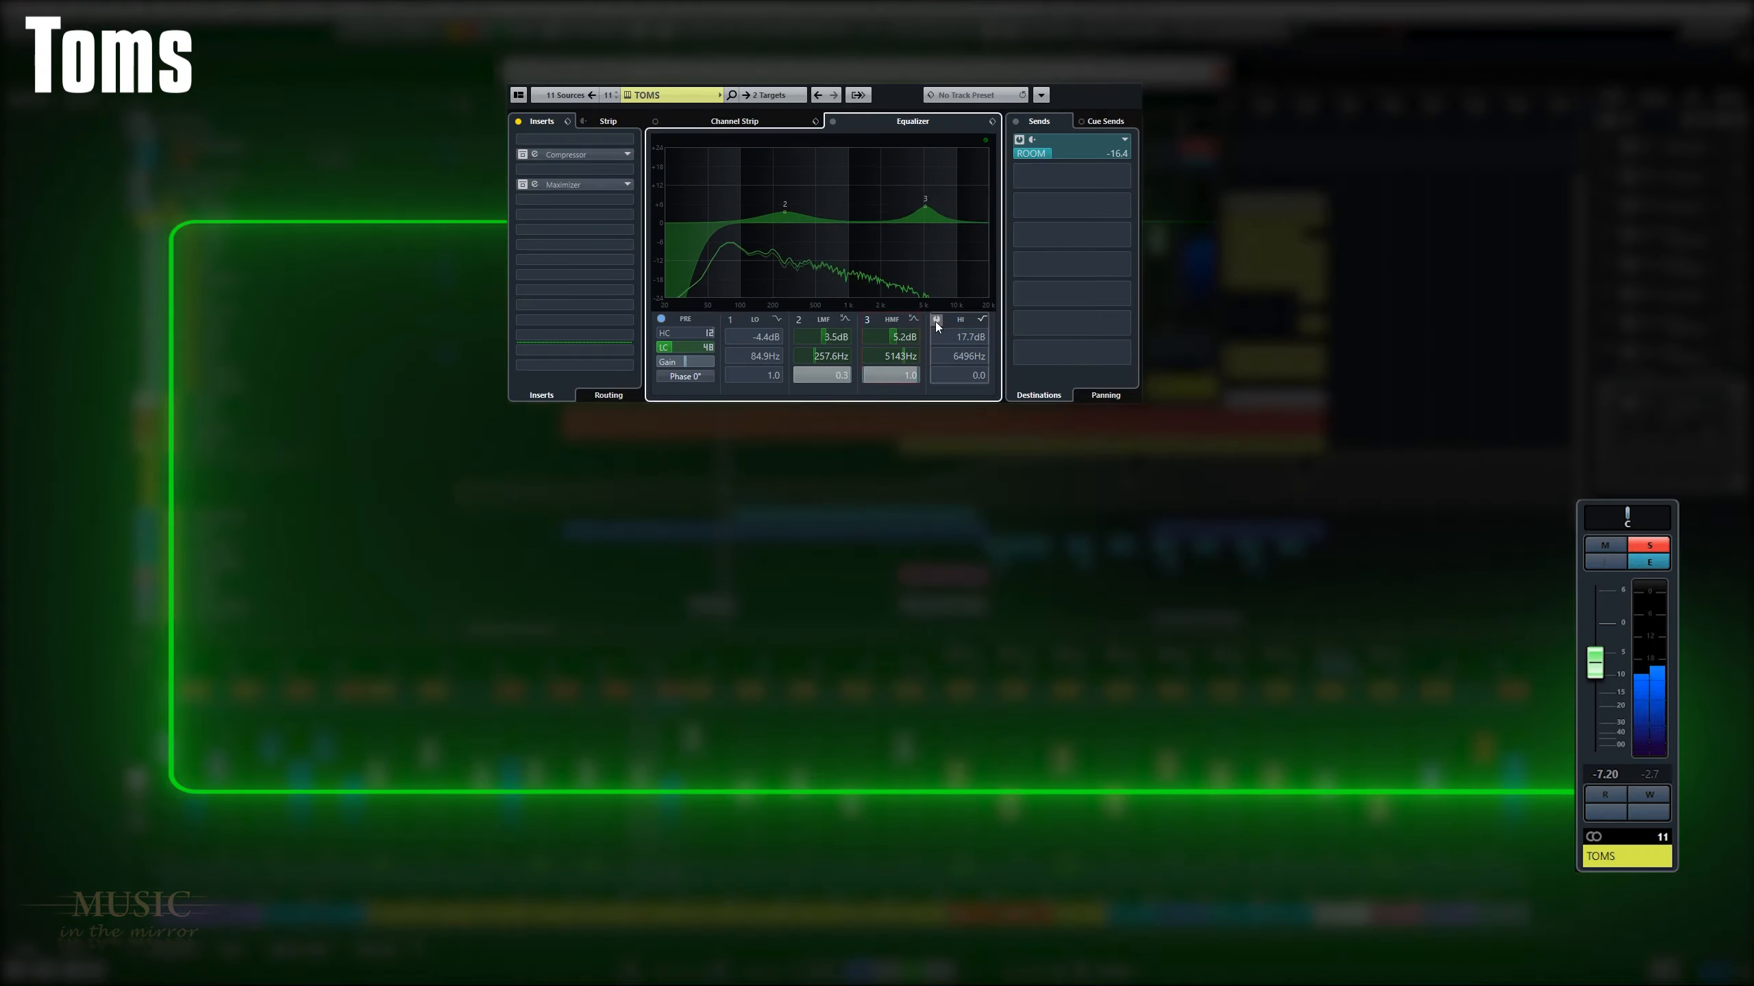
{"action": "left_click", "coordinate": [292, 325]}
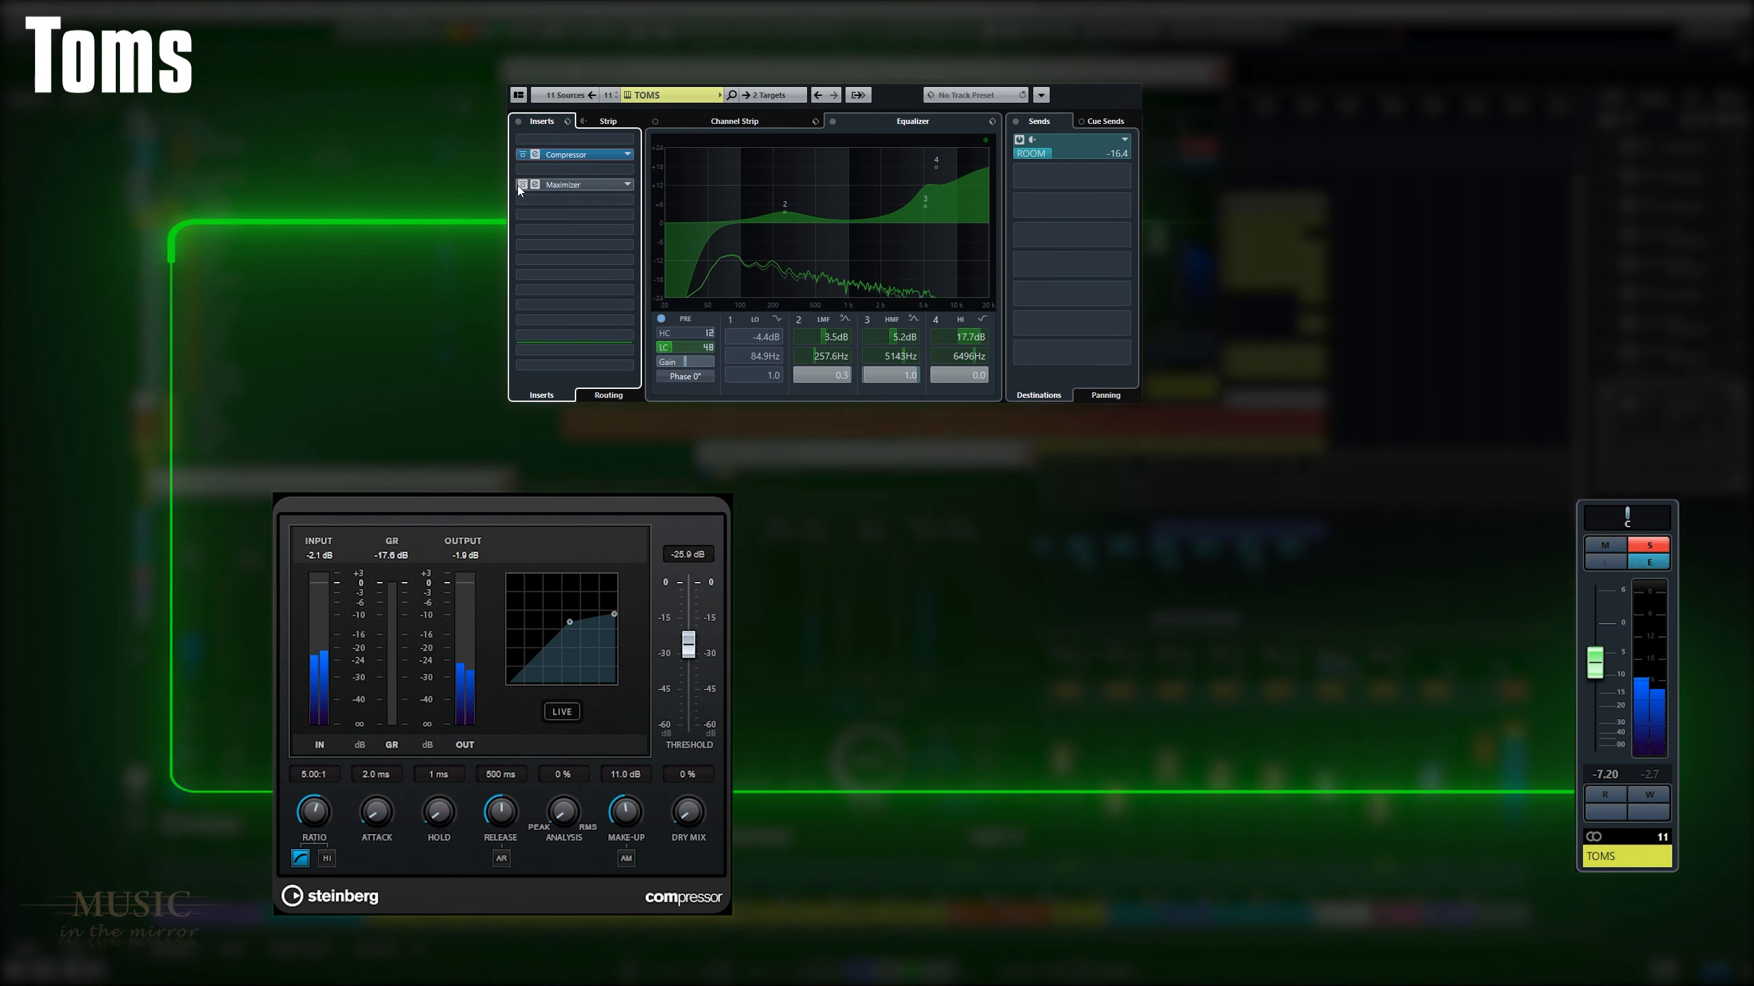
{"action": "left_click", "coordinate": [519, 185]}
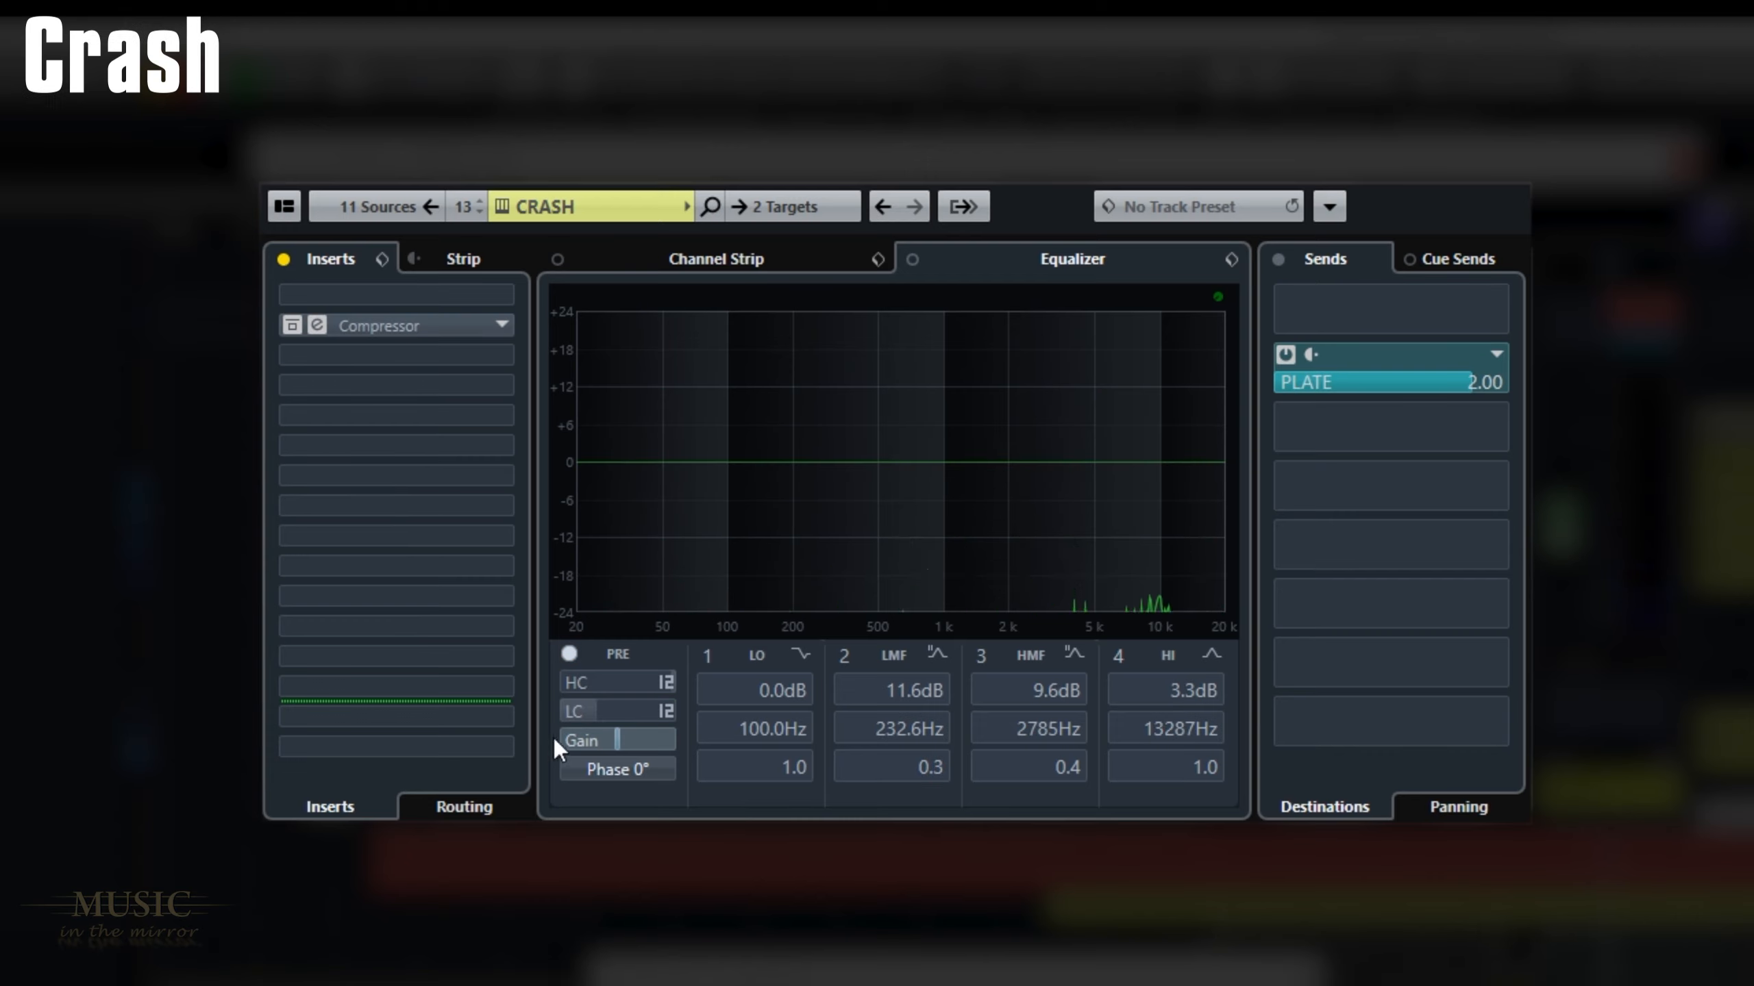
Step: Enable the low cut and EQ bands 2, 3 and 4 on the CRASH channel, and activate its Compressor insert
{"action": "left_click", "coordinate": [579, 710]}
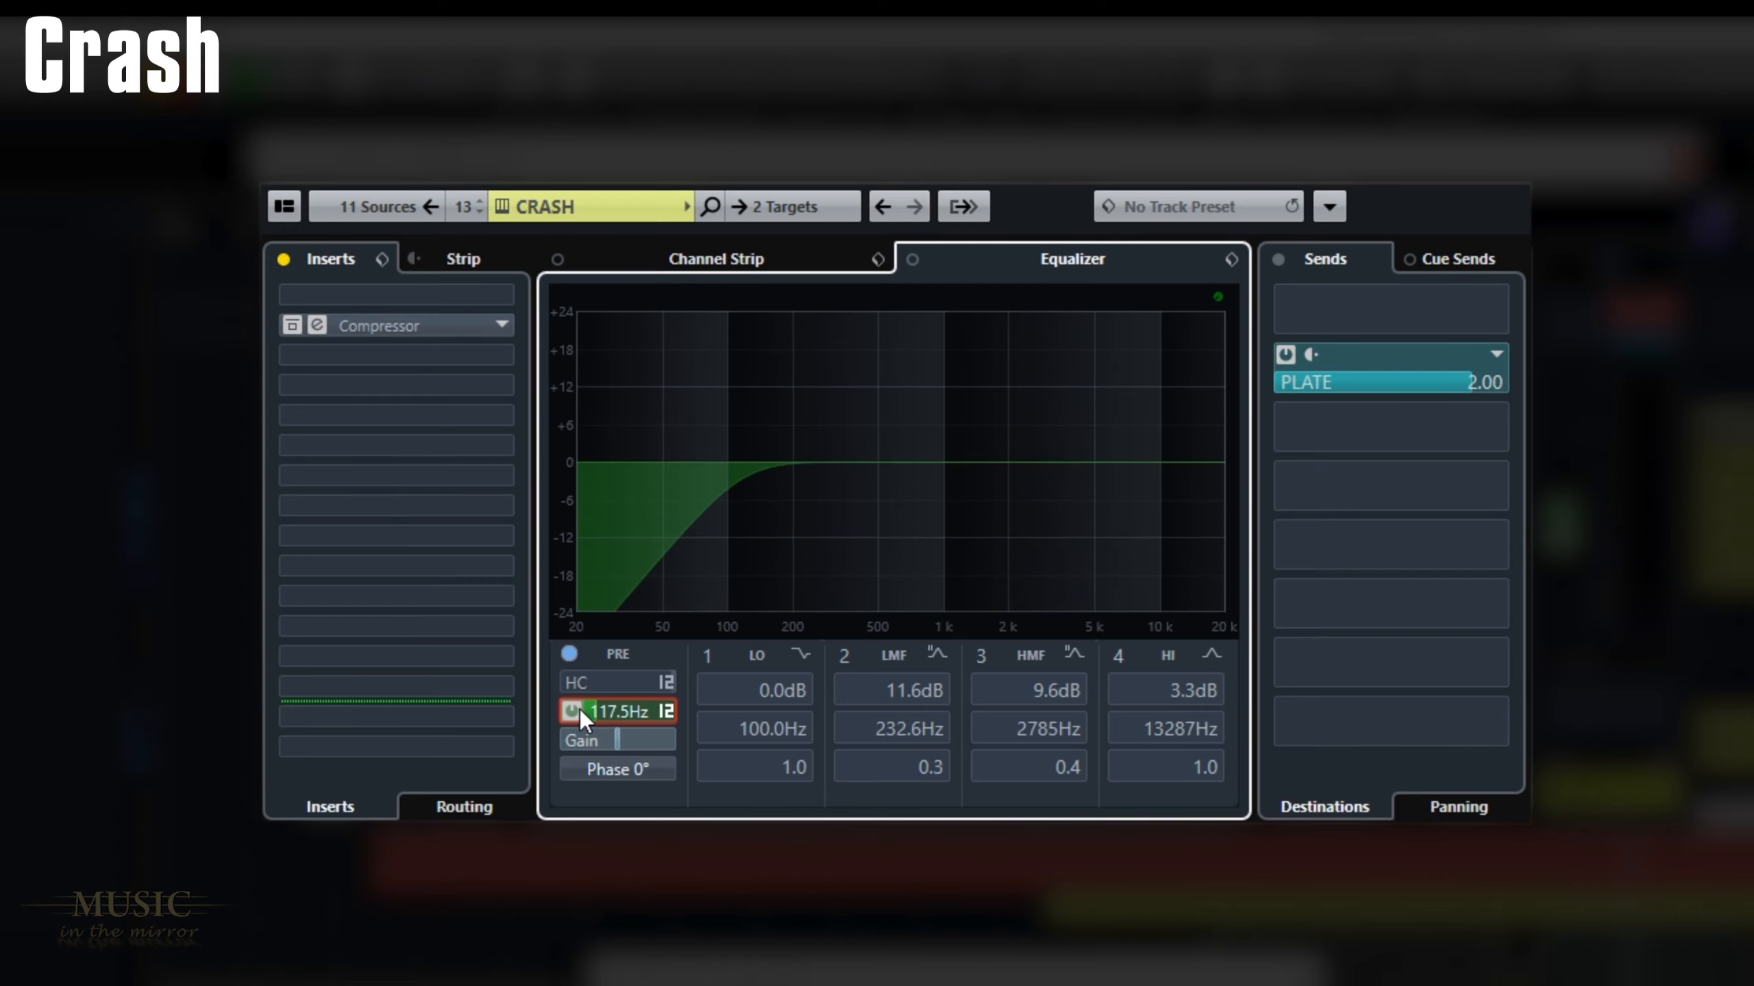
{"action": "left_click", "coordinate": [841, 653]}
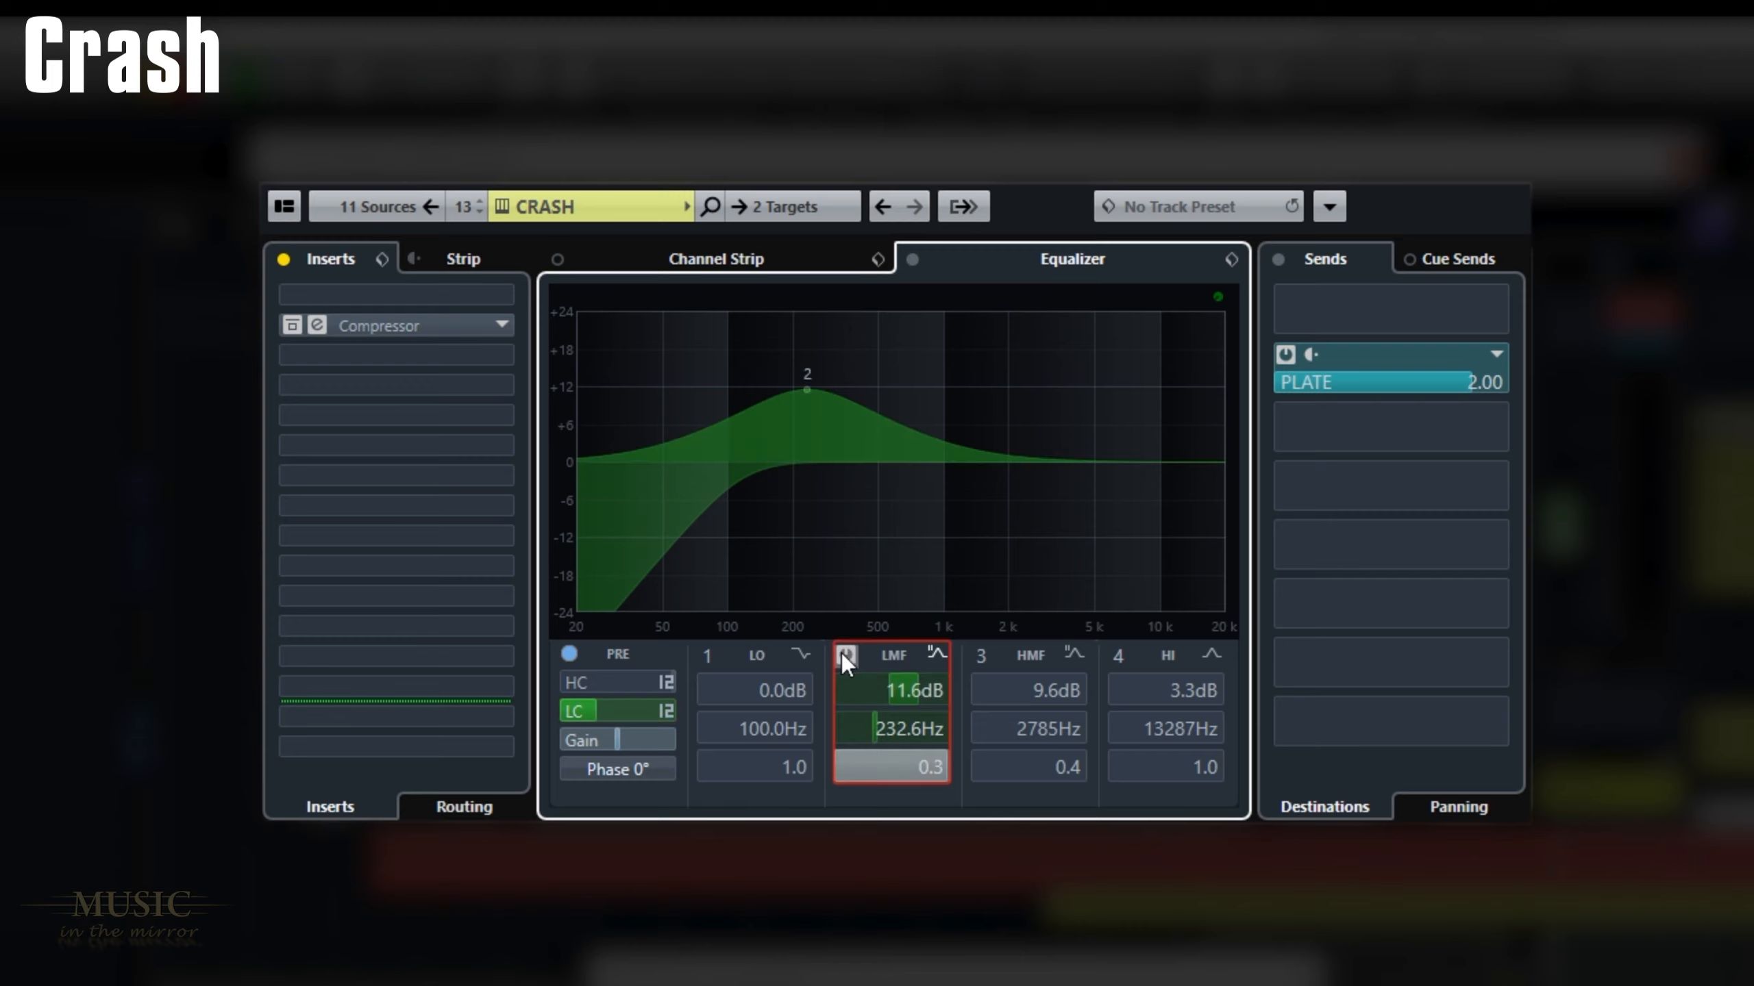
{"action": "left_click", "coordinate": [990, 657]}
{"action": "left_click", "coordinate": [1128, 656]}
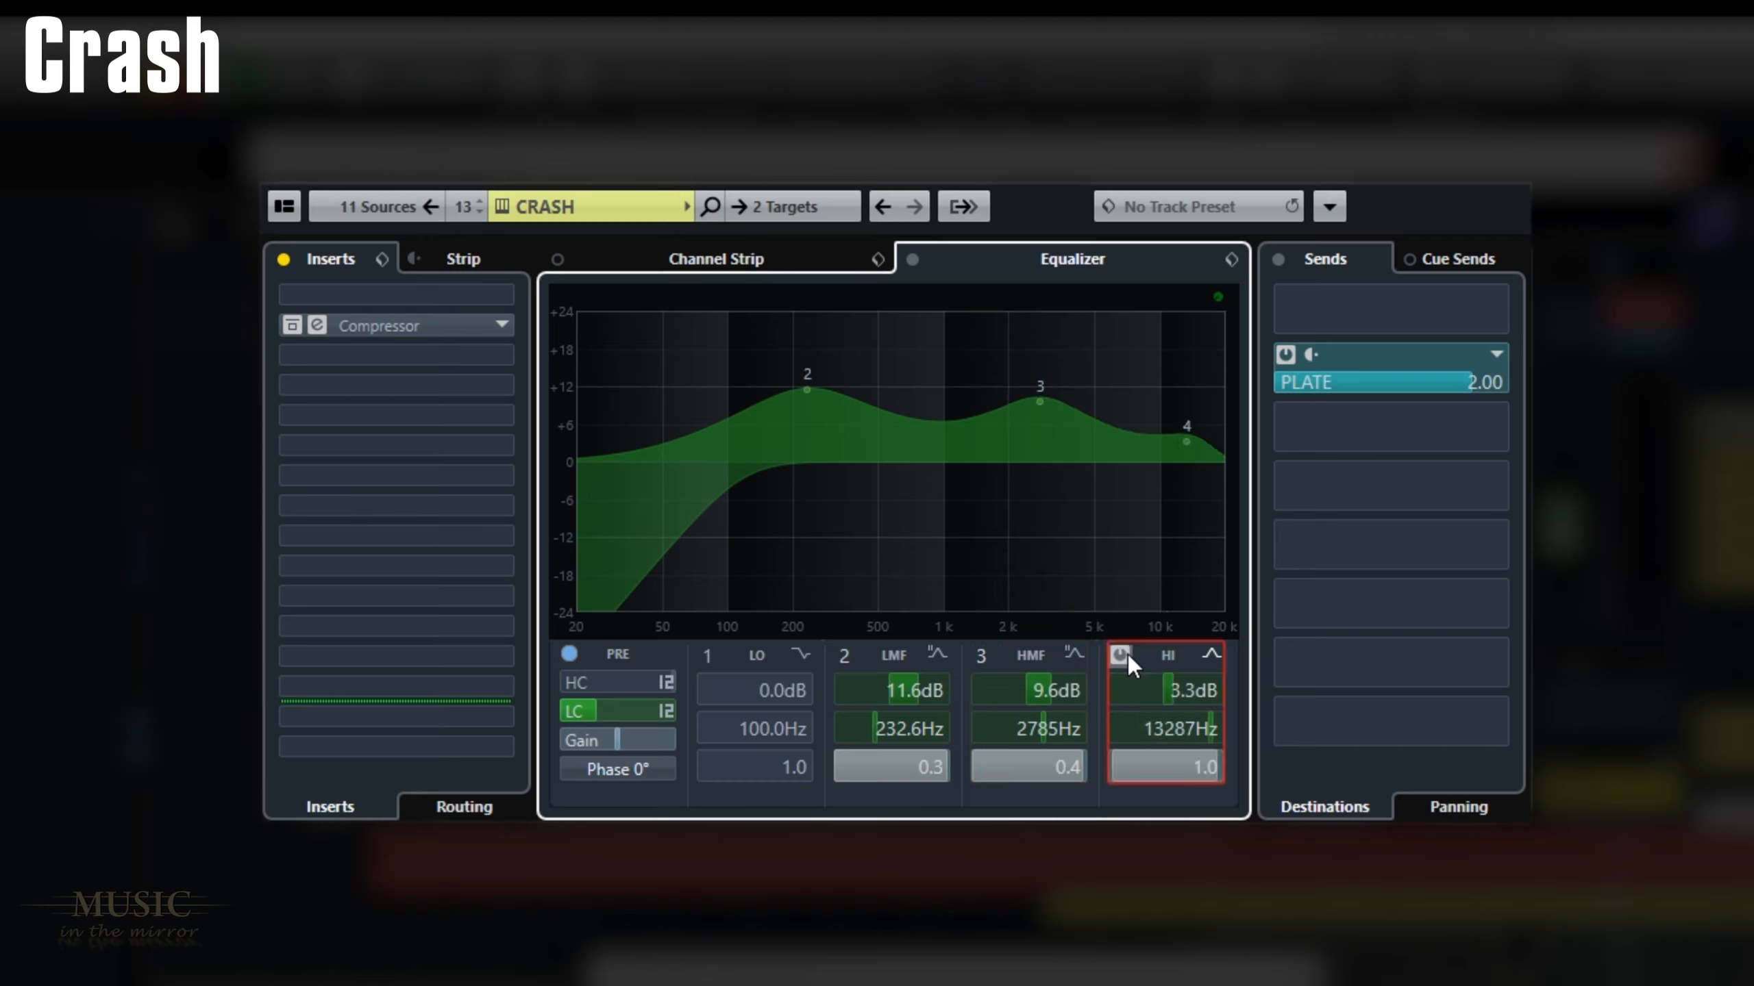
{"action": "left_click", "coordinate": [292, 325]}
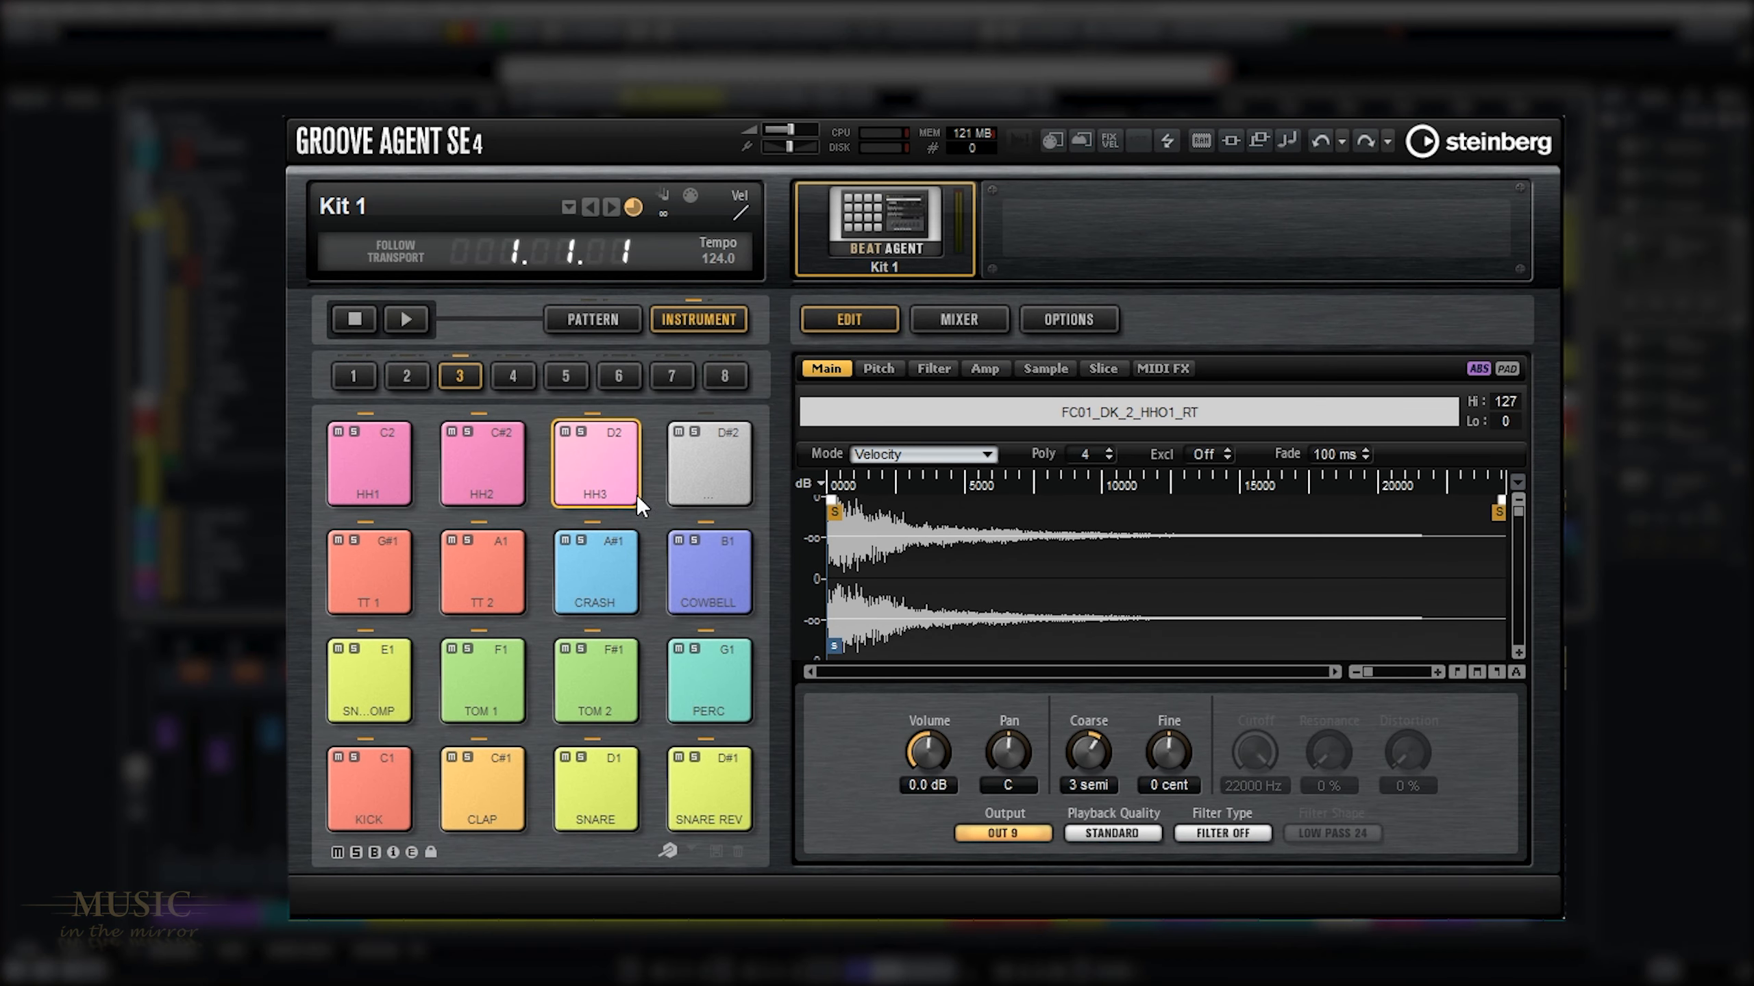
Step: Audition the hi-hat pads HH1, HH2 and HH3 in Kit 1 repeatedly to compare their sounds
{"action": "left_click", "coordinate": [578, 663]}
{"action": "left_click", "coordinate": [484, 487]}
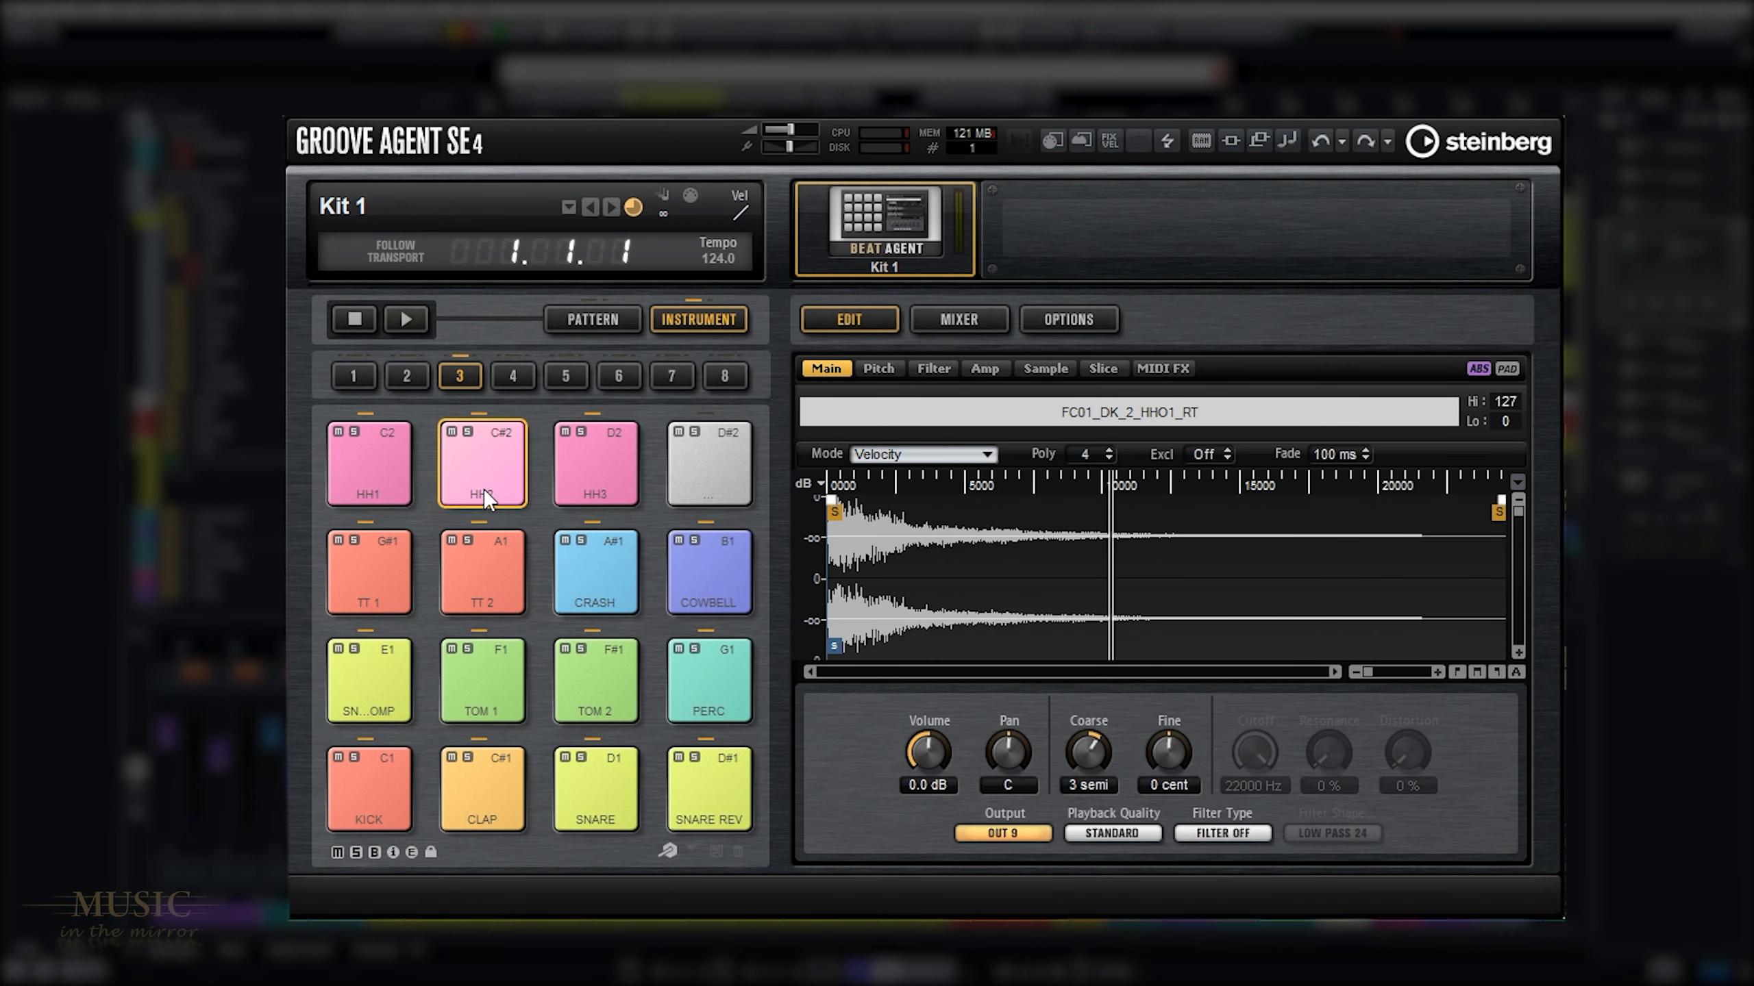
{"action": "left_click", "coordinate": [616, 488]}
{"action": "left_click", "coordinate": [395, 479]}
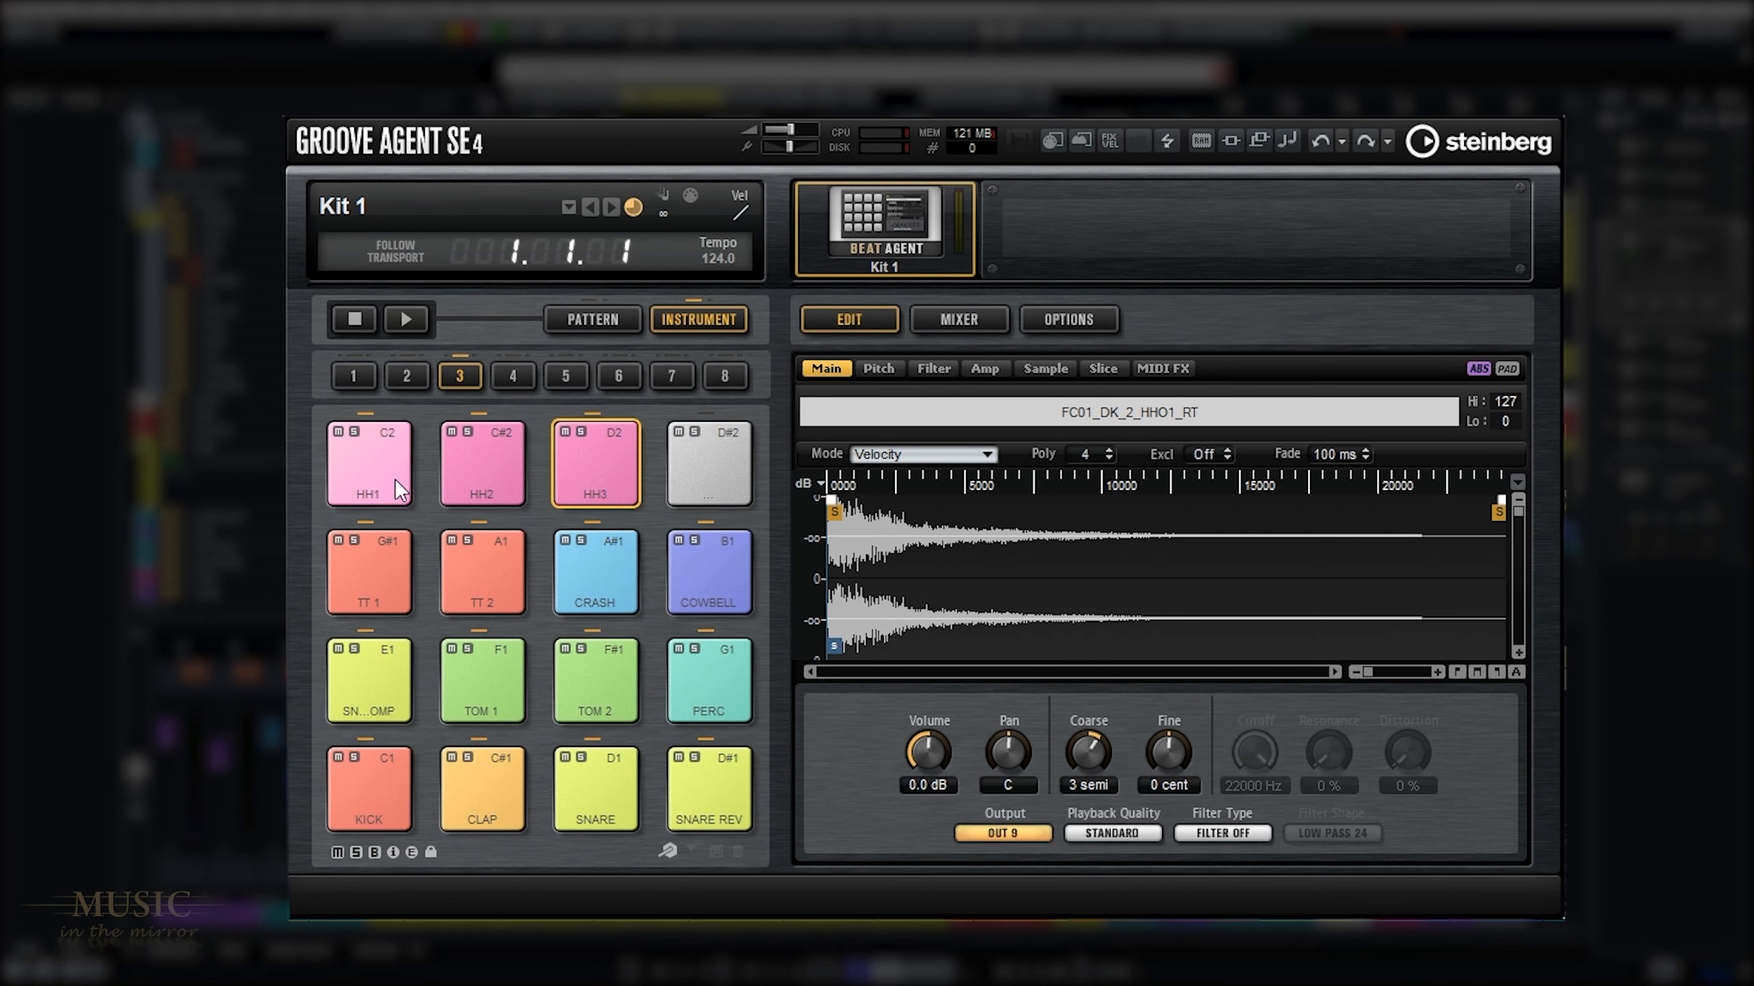
{"action": "left_click", "coordinate": [495, 483]}
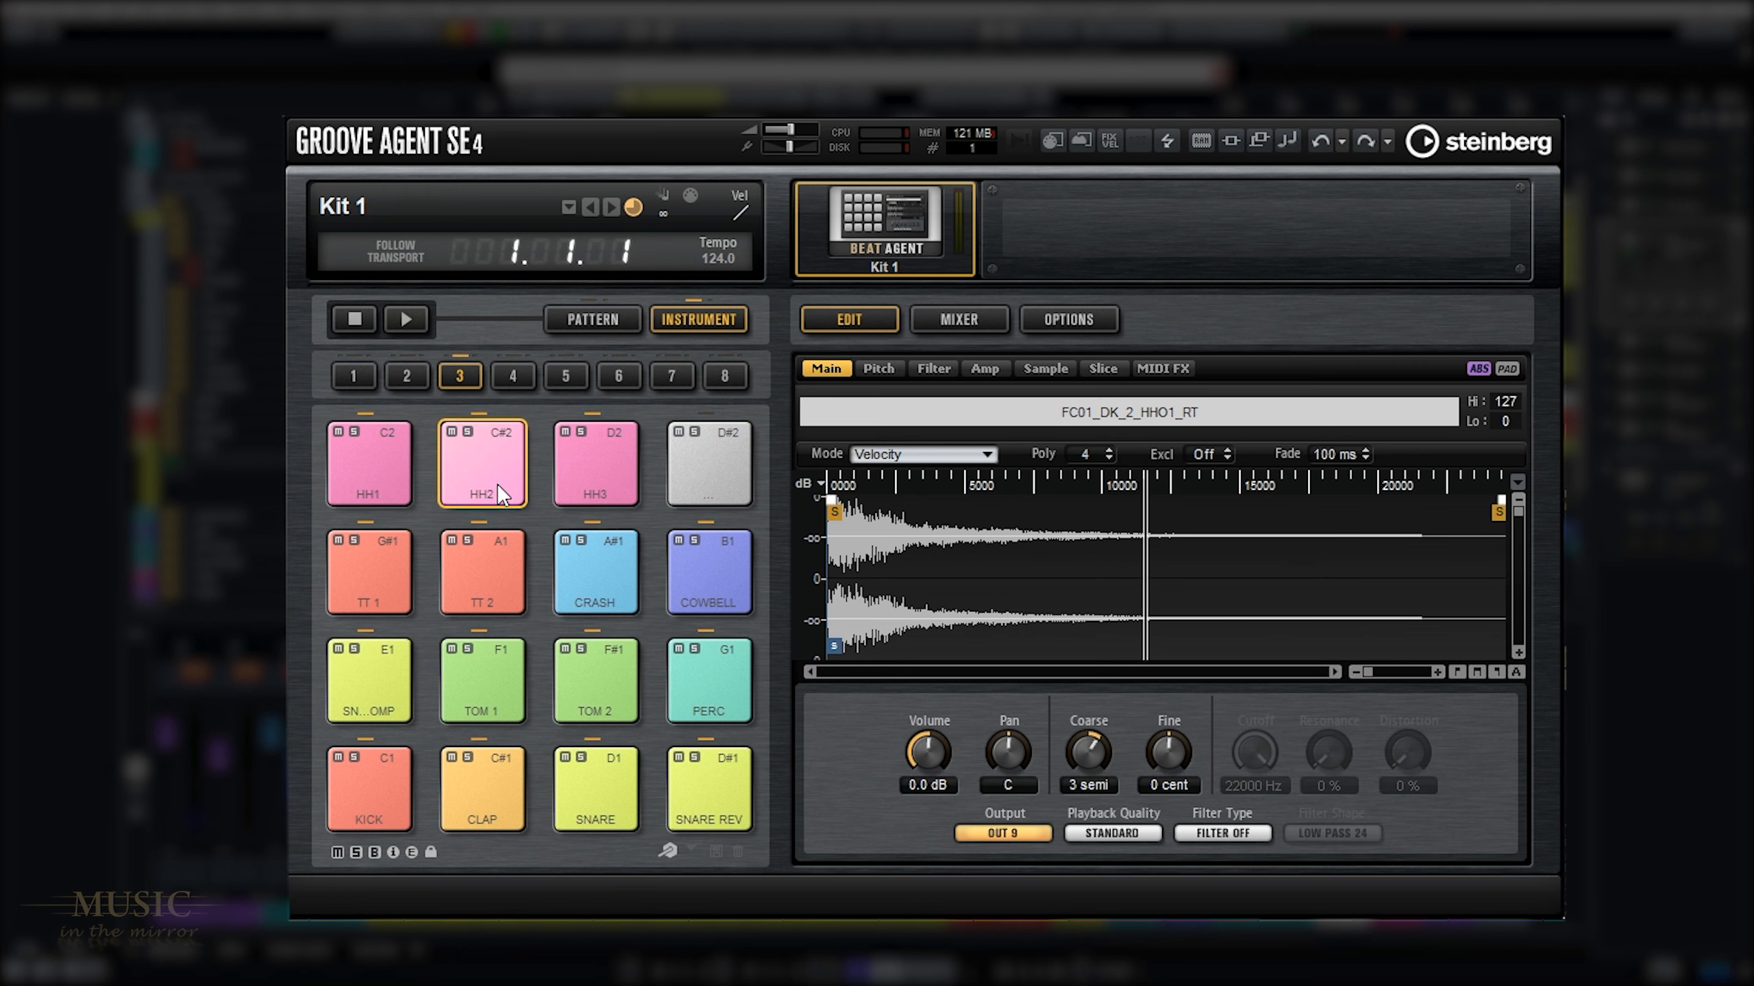
{"action": "left_click", "coordinate": [589, 484]}
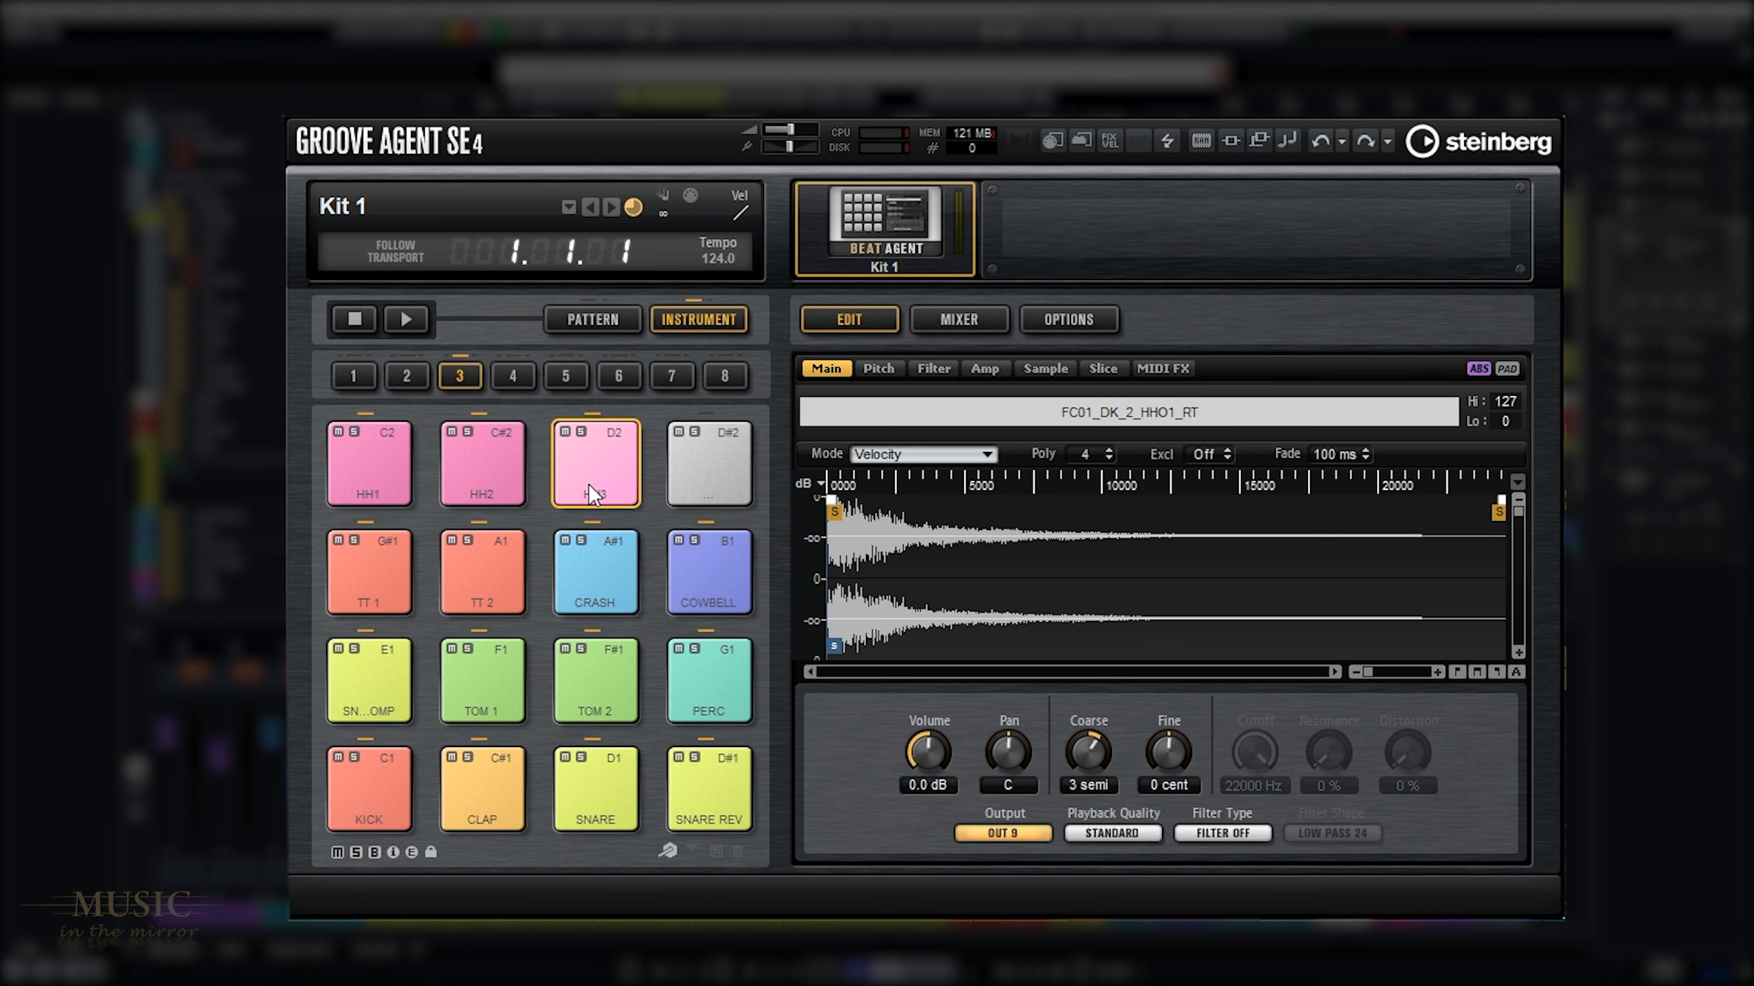
{"action": "left_click", "coordinate": [400, 482]}
{"action": "left_click", "coordinate": [485, 482]}
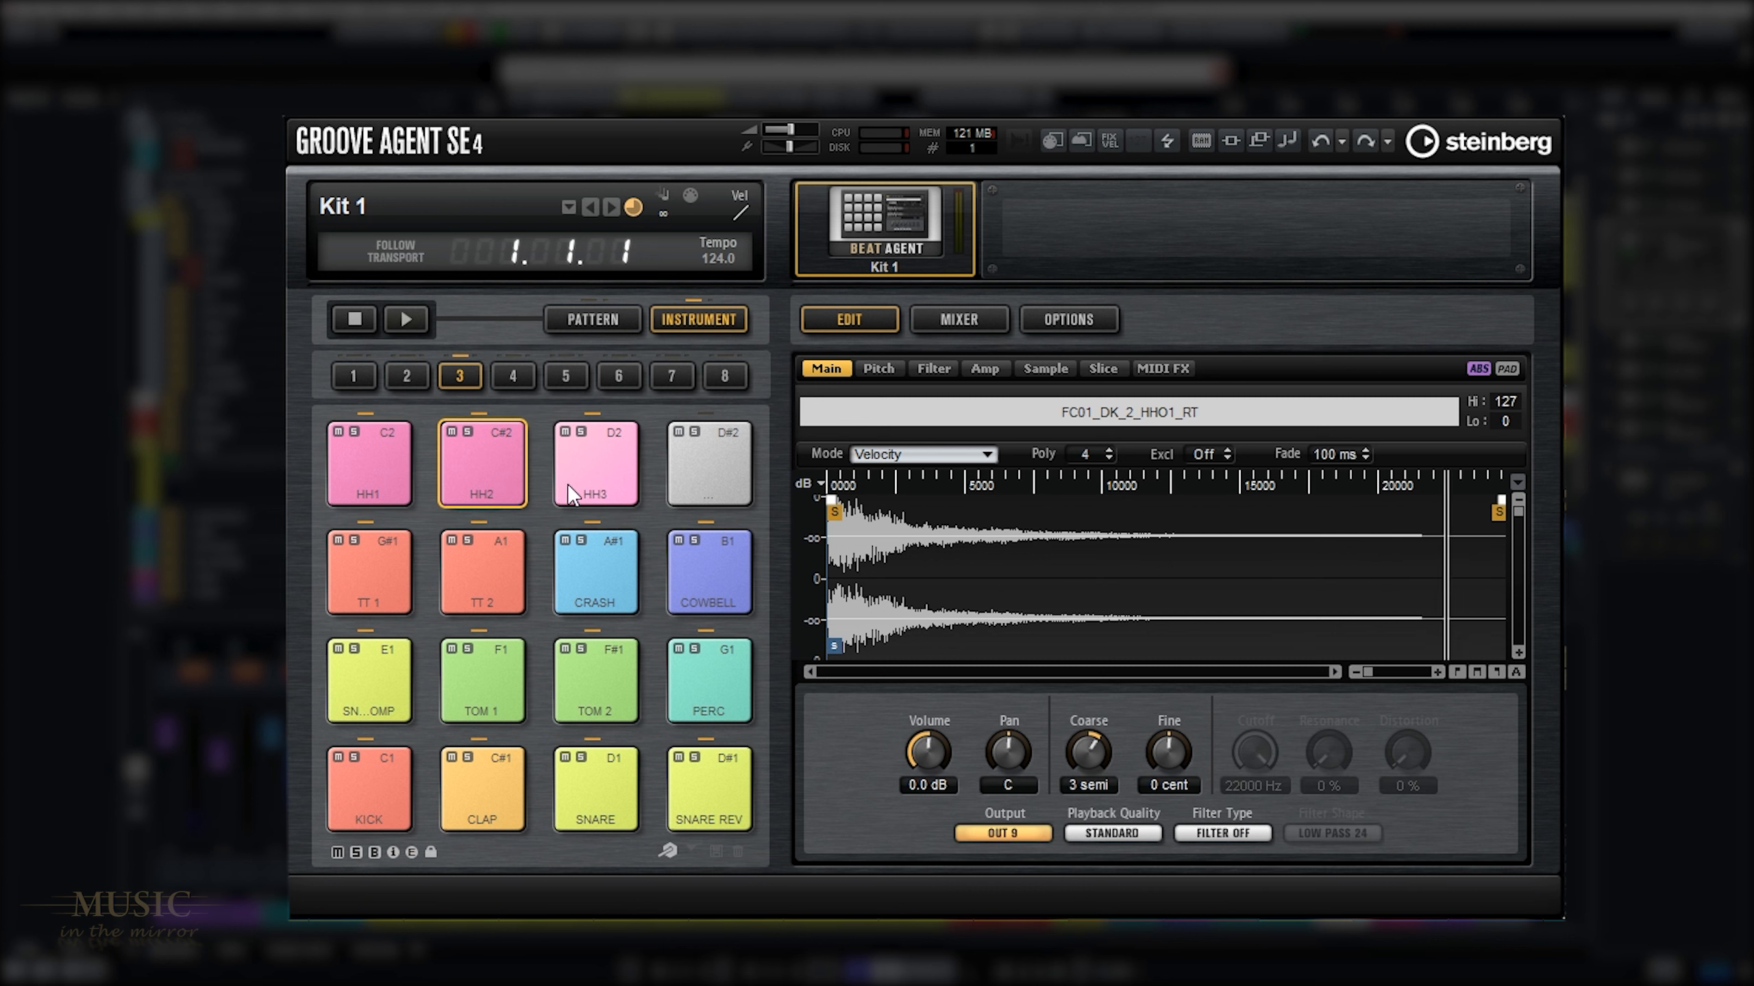
{"action": "left_click", "coordinate": [589, 483]}
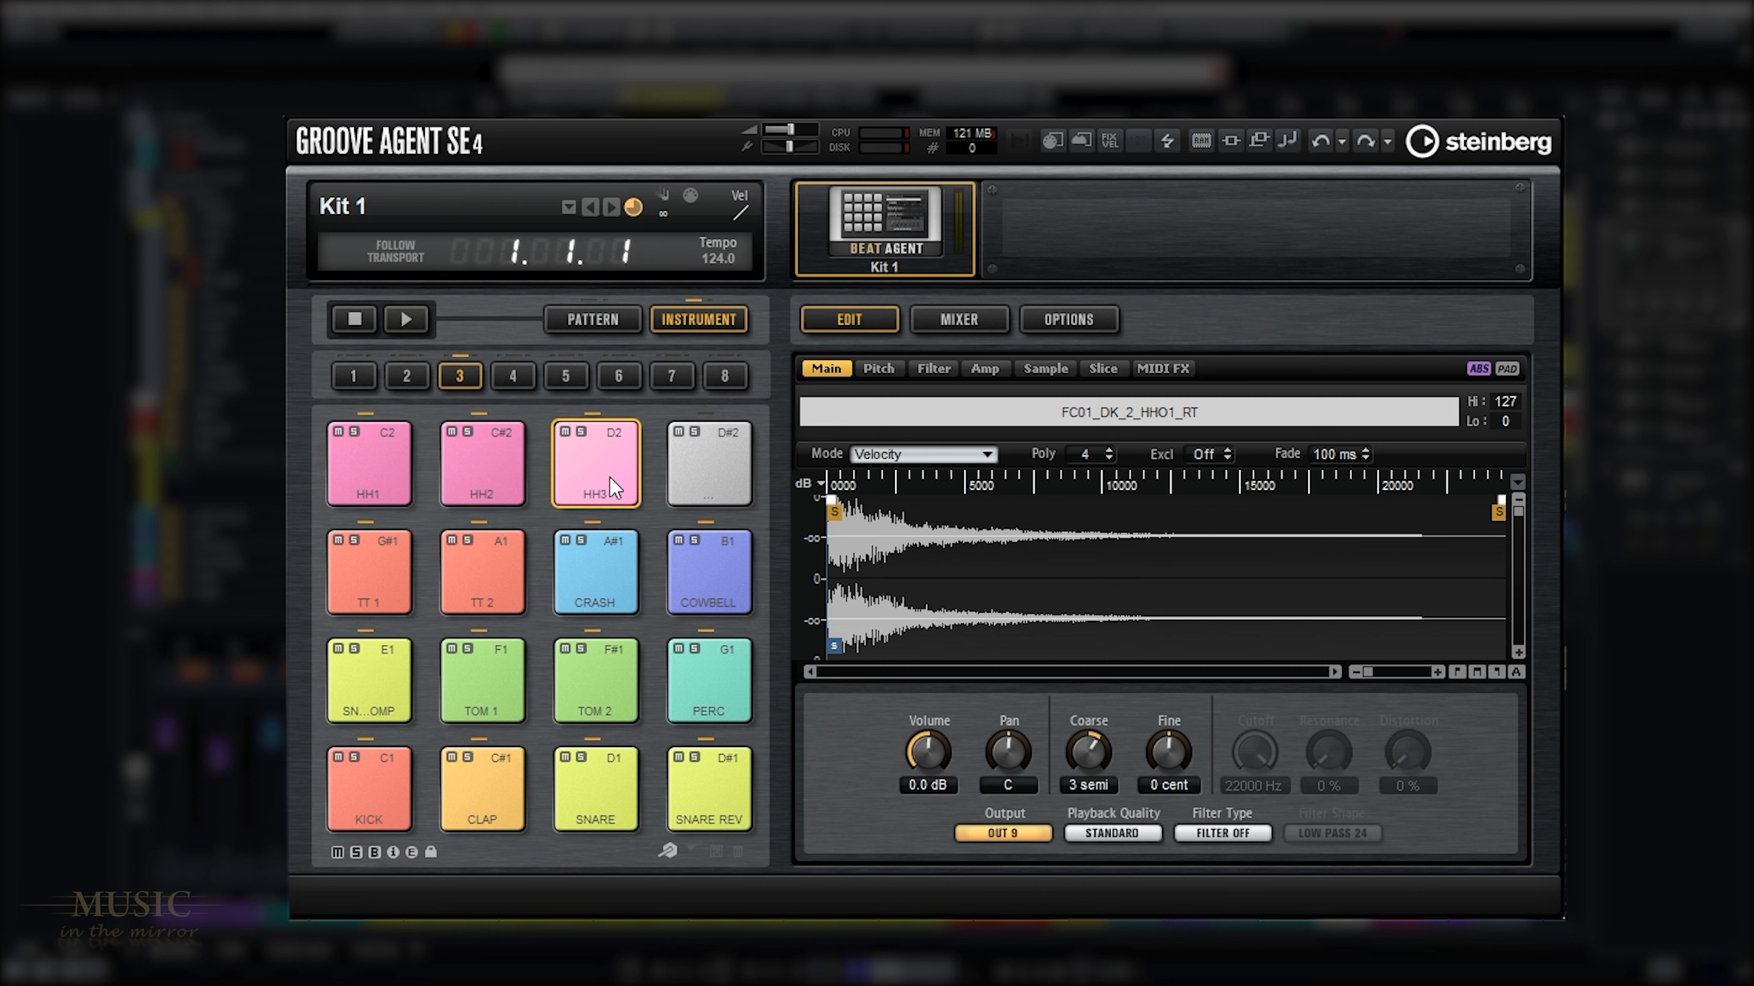
{"action": "left_click", "coordinate": [610, 478]}
{"action": "left_click", "coordinate": [610, 478]}
{"action": "left_click", "coordinate": [611, 478]}
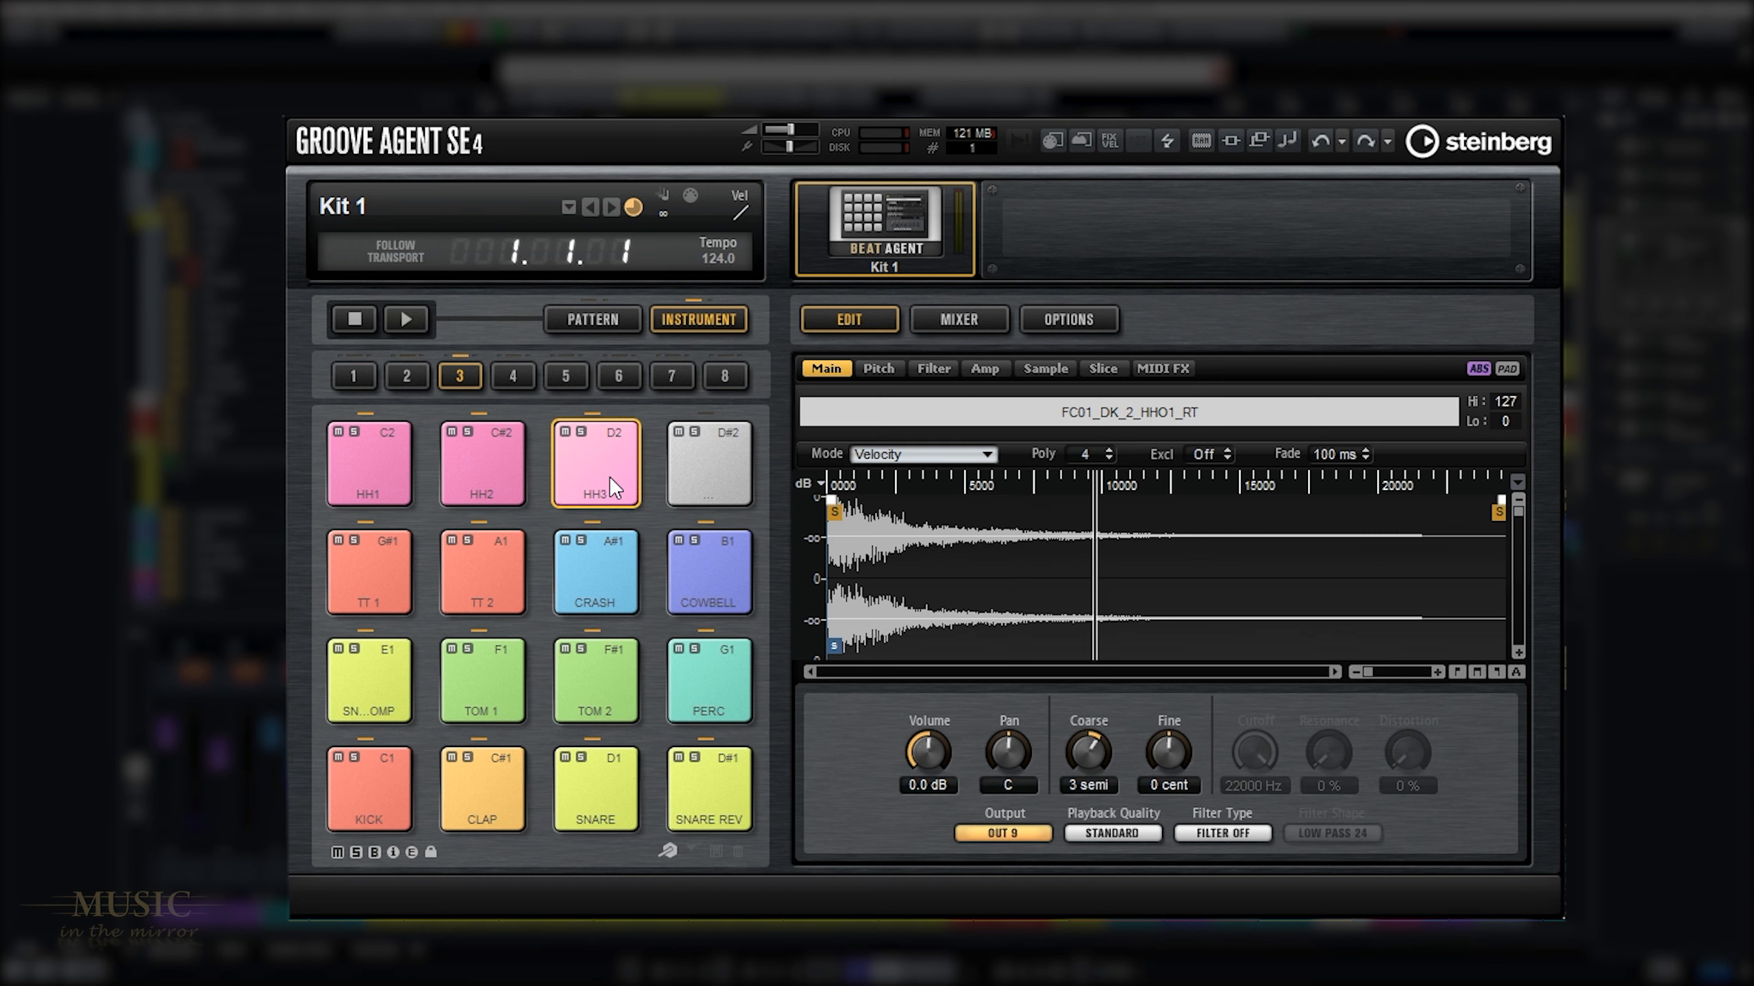
{"action": "left_click", "coordinate": [404, 472]}
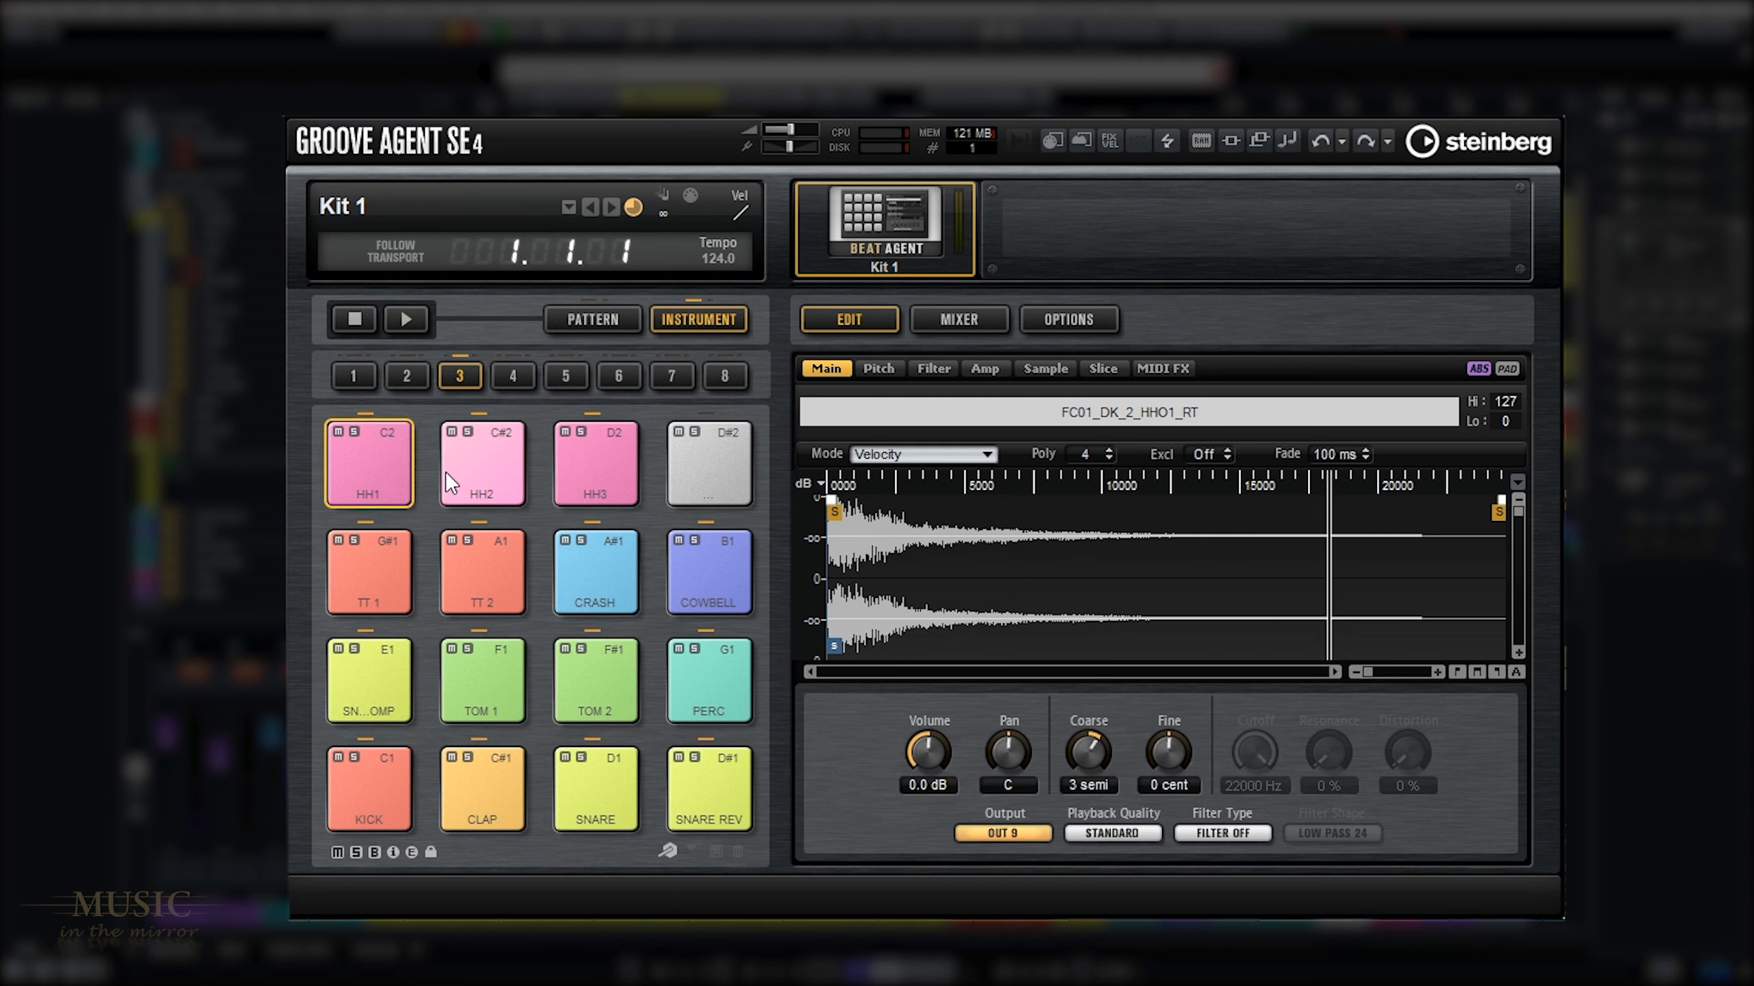
Step: Compare the amp envelopes of the HH2 and HH3 pads and shorten the decay of HH3's envelope
{"action": "left_click", "coordinate": [987, 369]}
{"action": "left_click", "coordinate": [510, 453]}
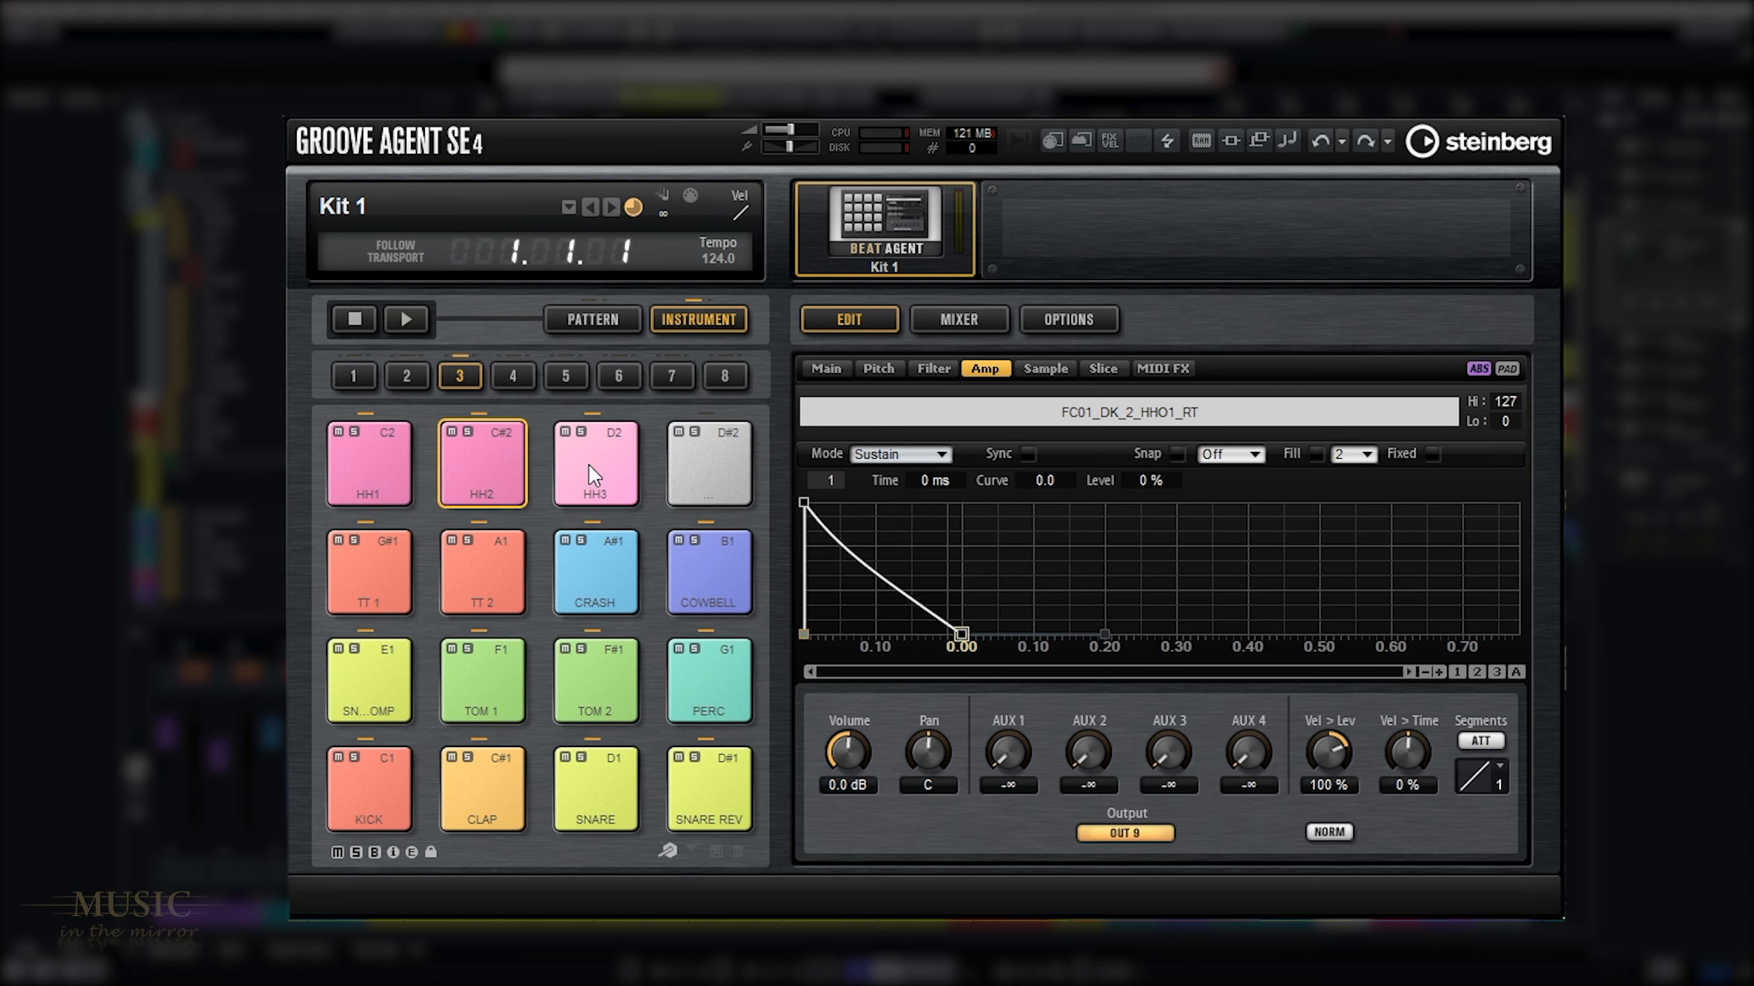
{"action": "left_click", "coordinate": [589, 464]}
{"action": "left_click_drag", "start_coordinate": [1195, 634], "coordinate": [1029, 634]}
{"action": "left_click_drag", "start_coordinate": [945, 525], "coordinate": [860, 658]}
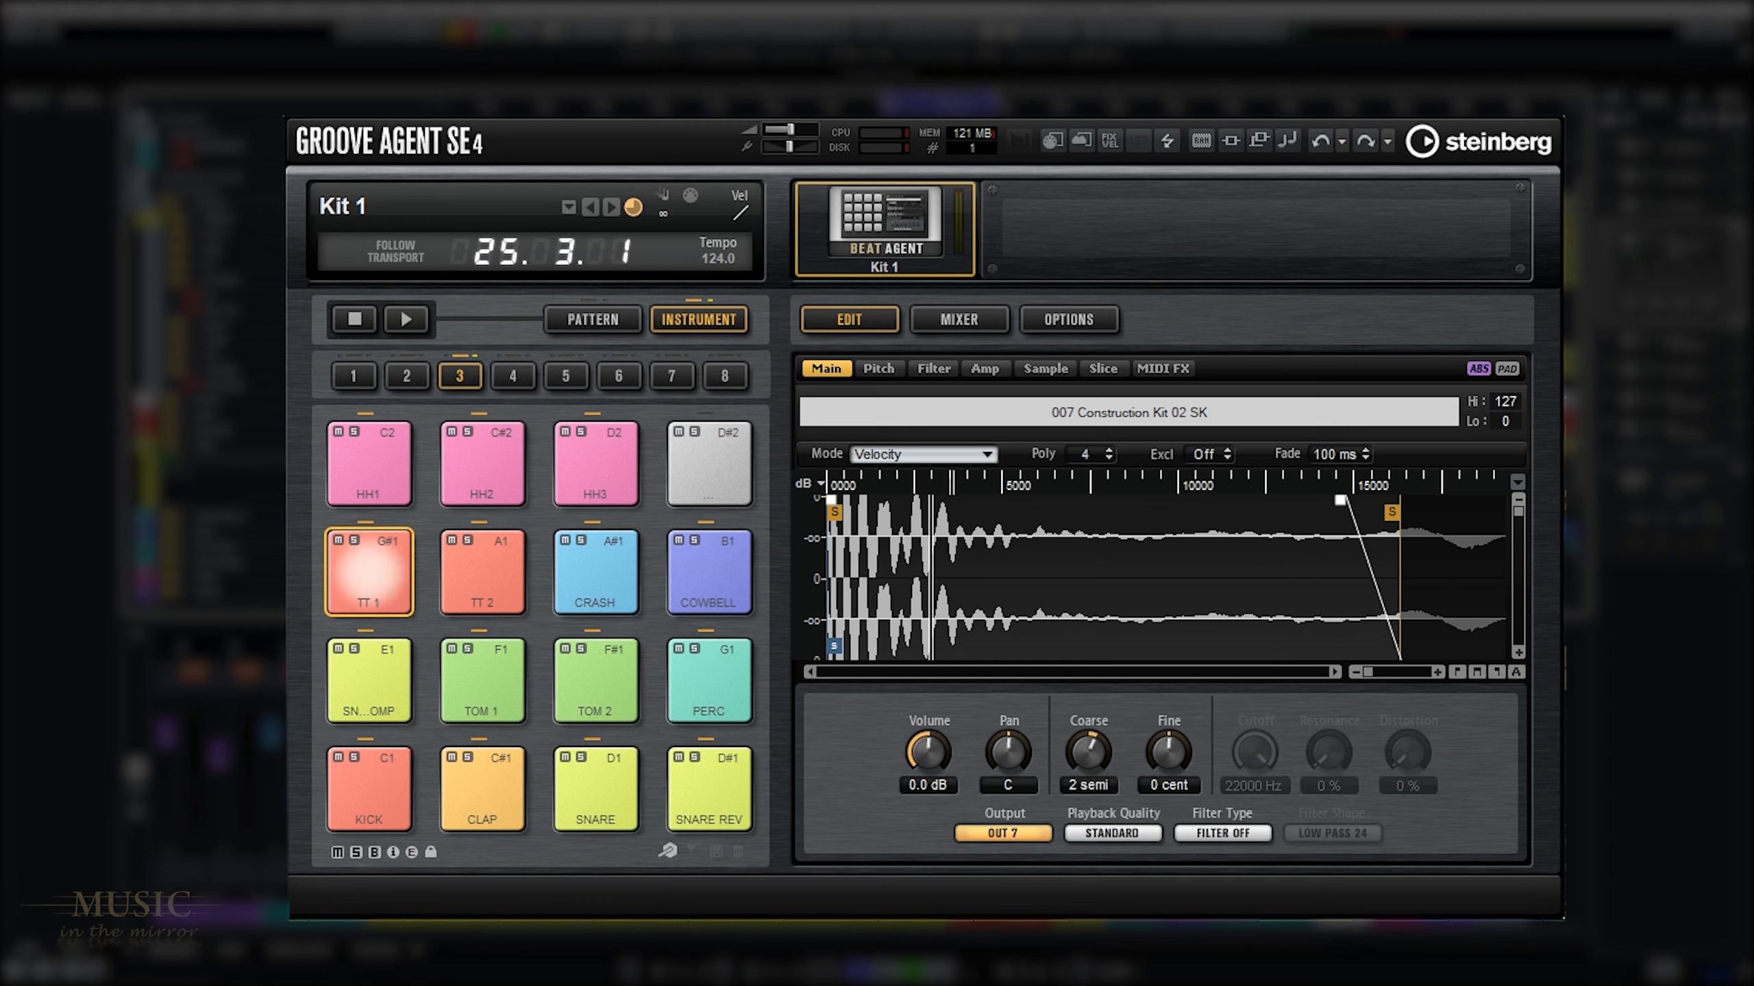
Step: Copy the TT 1 pad onto the empty D#2 pad, reverse the copied sample, and stop playback
{"action": "key", "text": "space"}
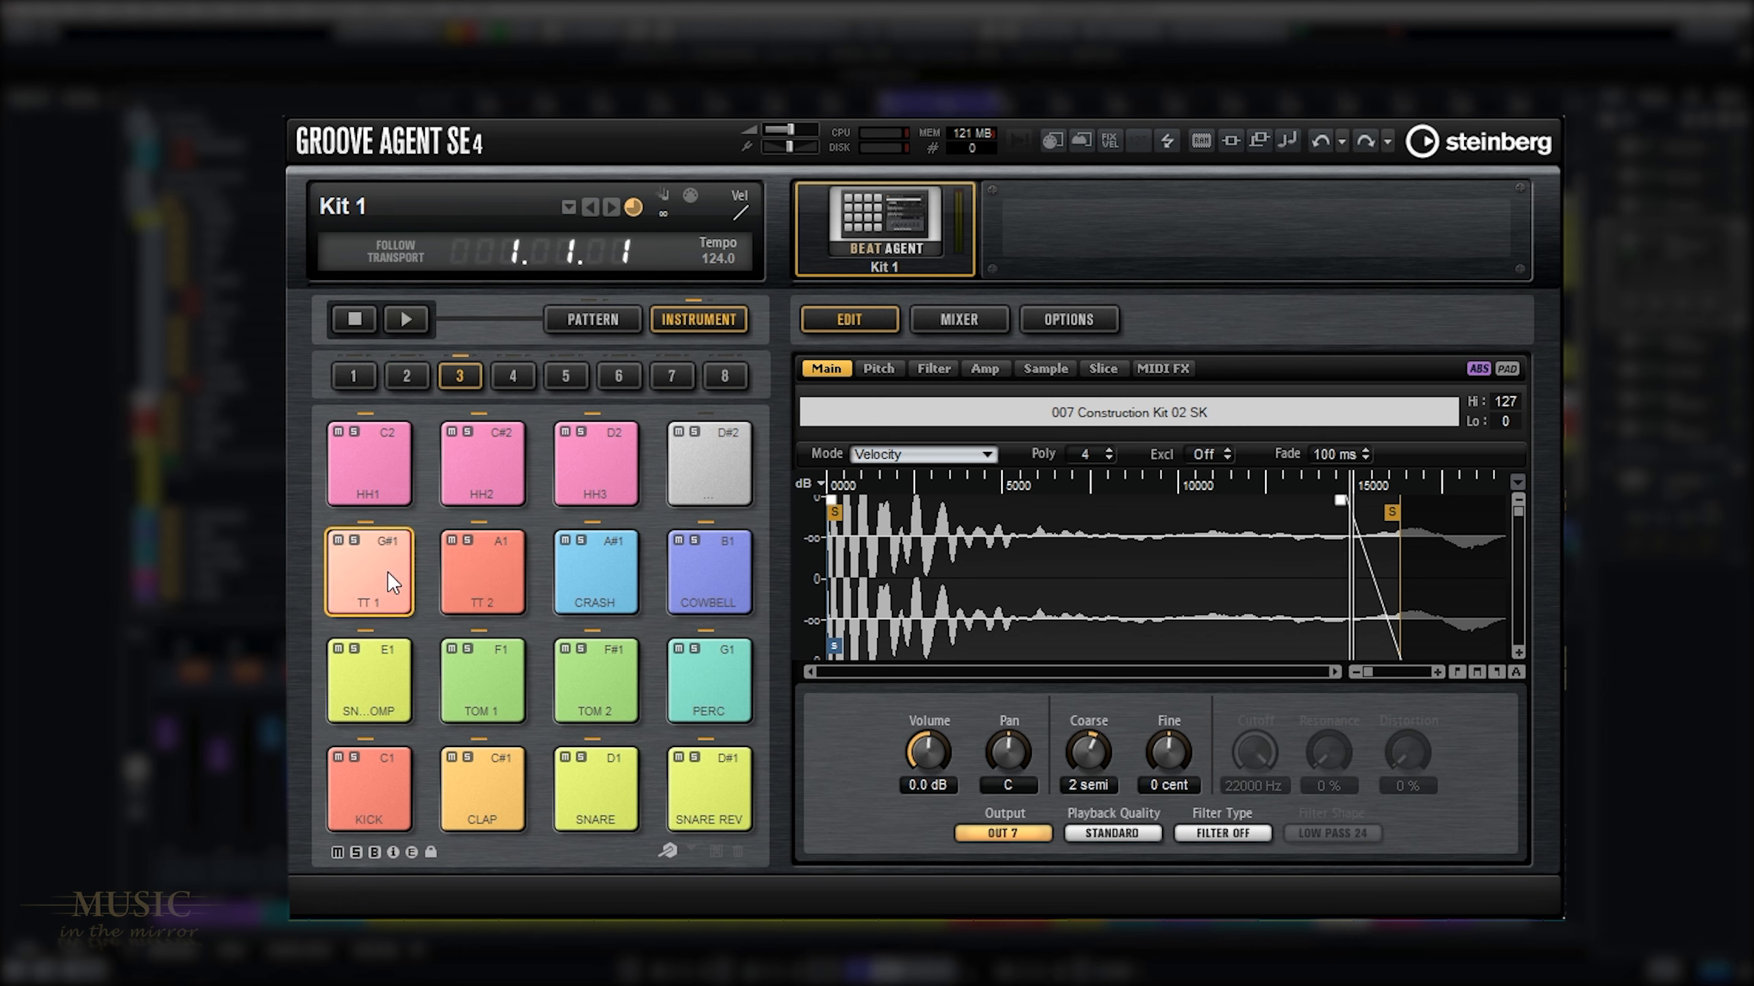
{"action": "left_click_drag", "start_coordinate": [391, 579], "coordinate": [704, 477]}
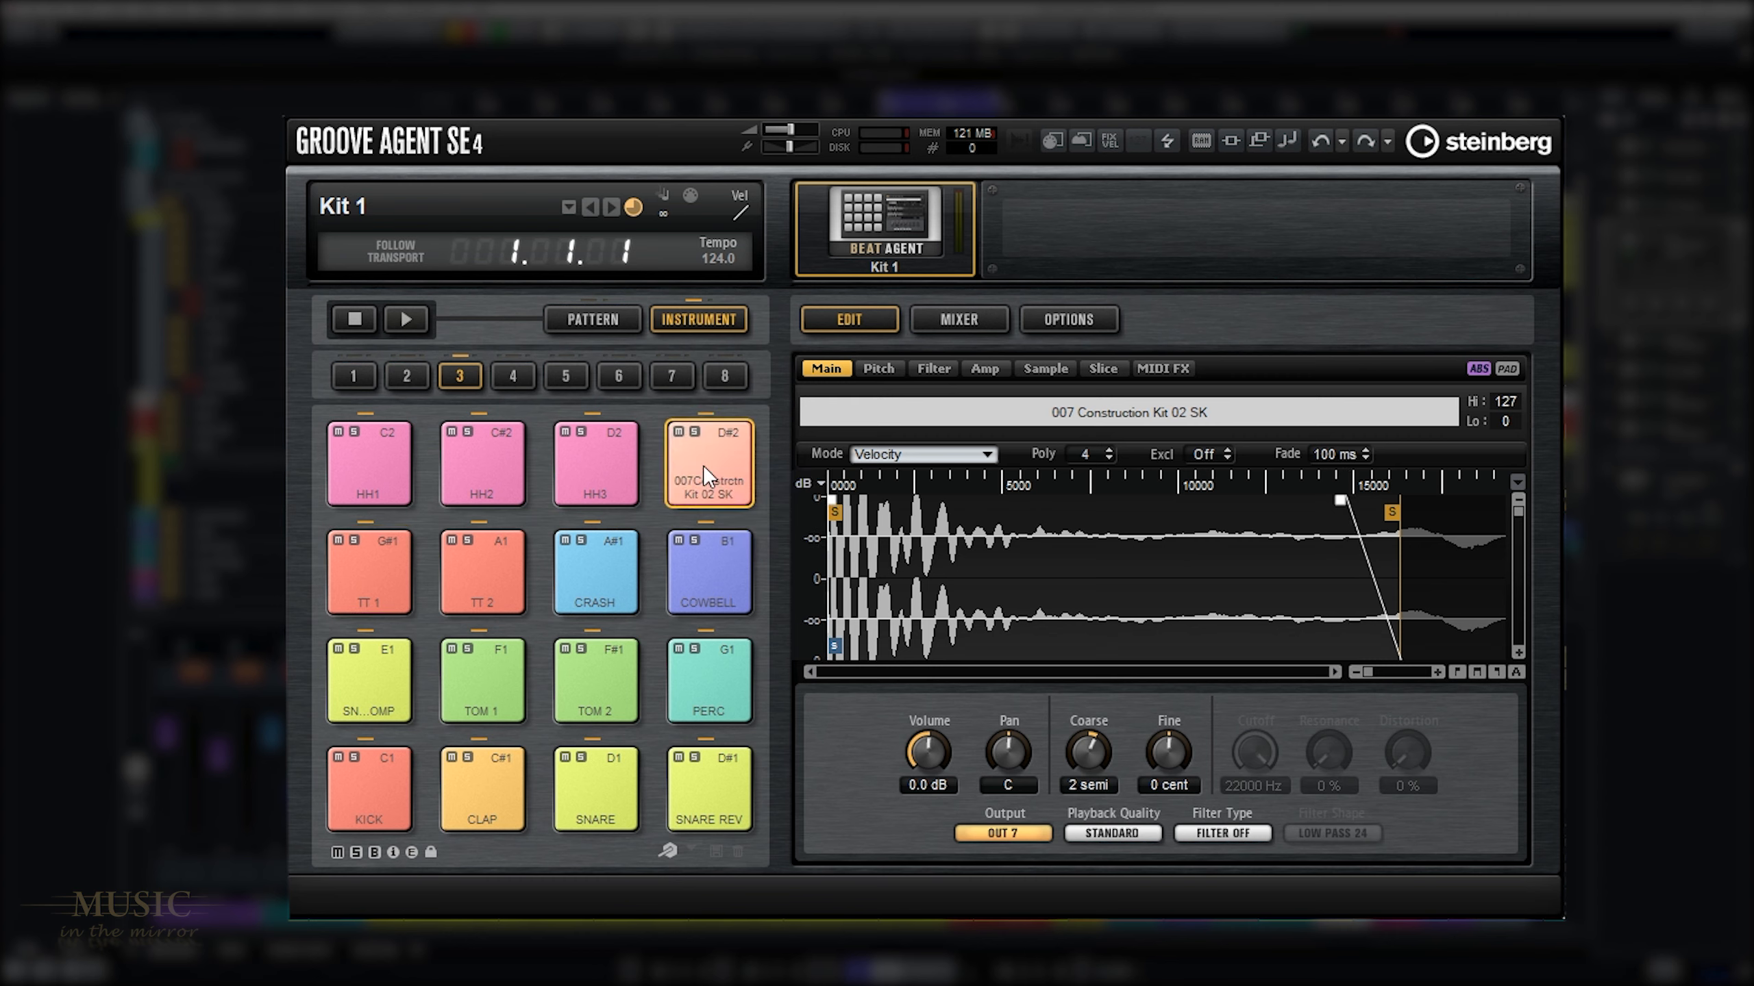
{"action": "left_click", "coordinate": [1047, 368]}
{"action": "left_click", "coordinate": [861, 829]}
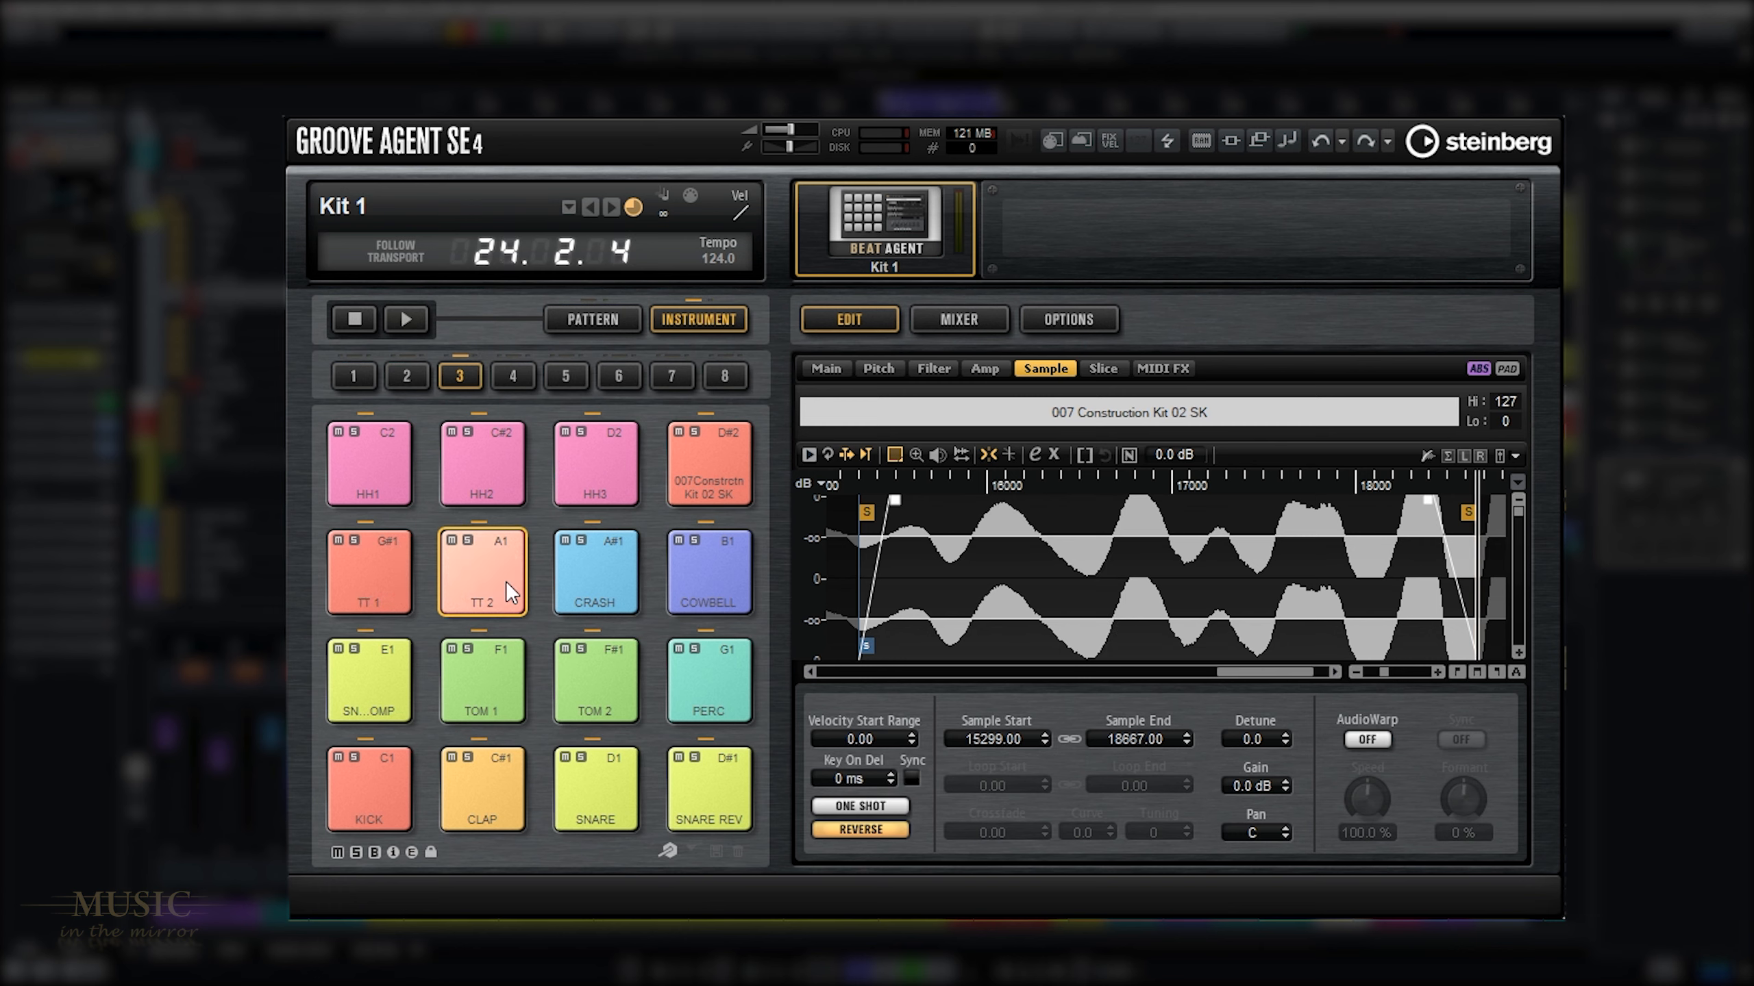
{"action": "key", "text": "space"}
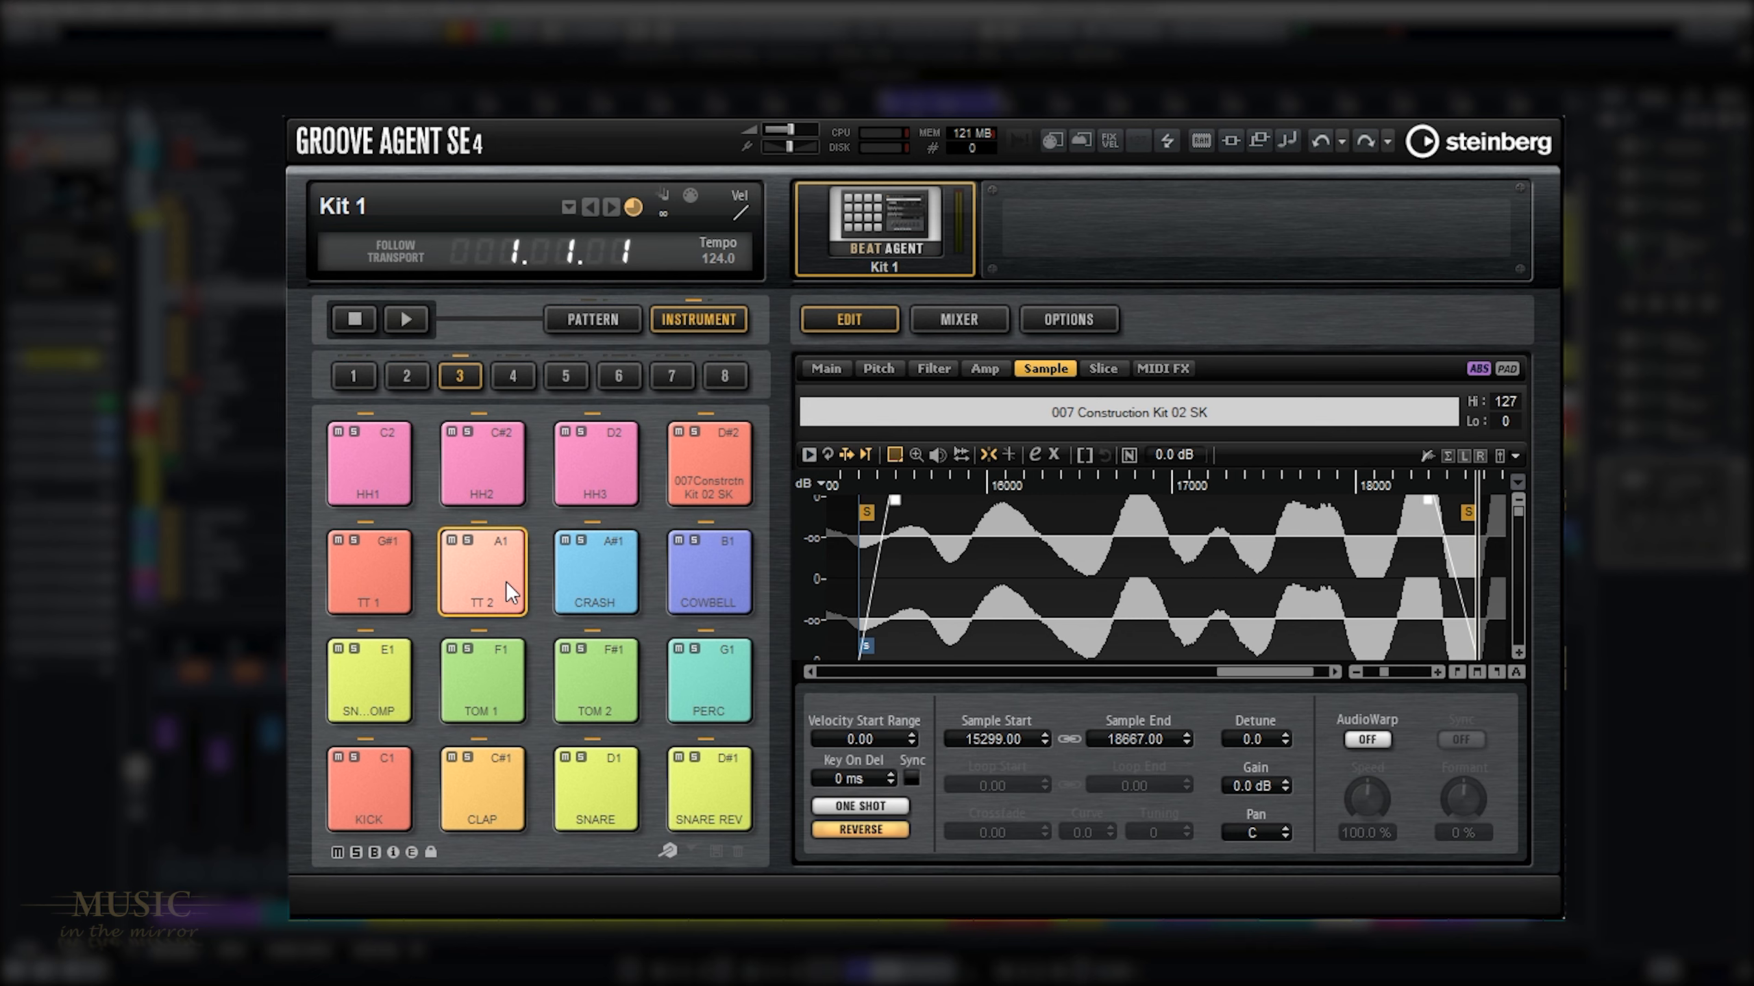
Step: Audition the SNARE pad against SNARE REV and reverse the SNARE REV pad's sample
{"action": "left_click", "coordinate": [588, 810]}
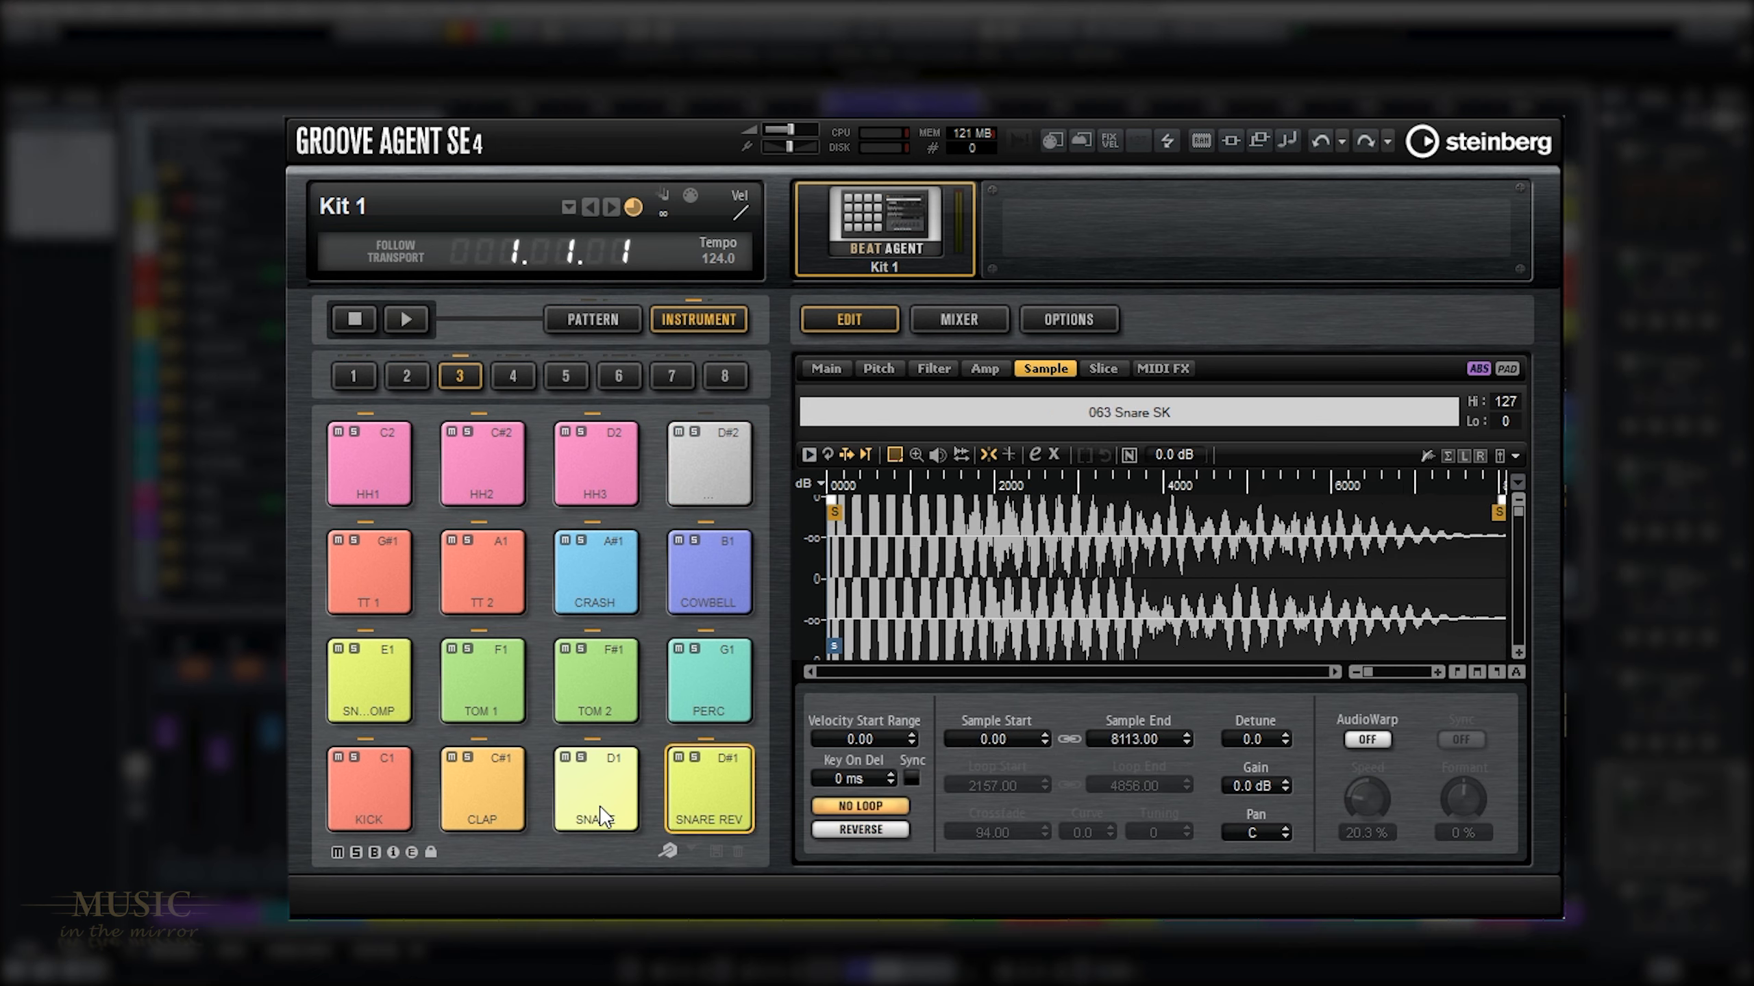
{"action": "left_click", "coordinate": [733, 802]}
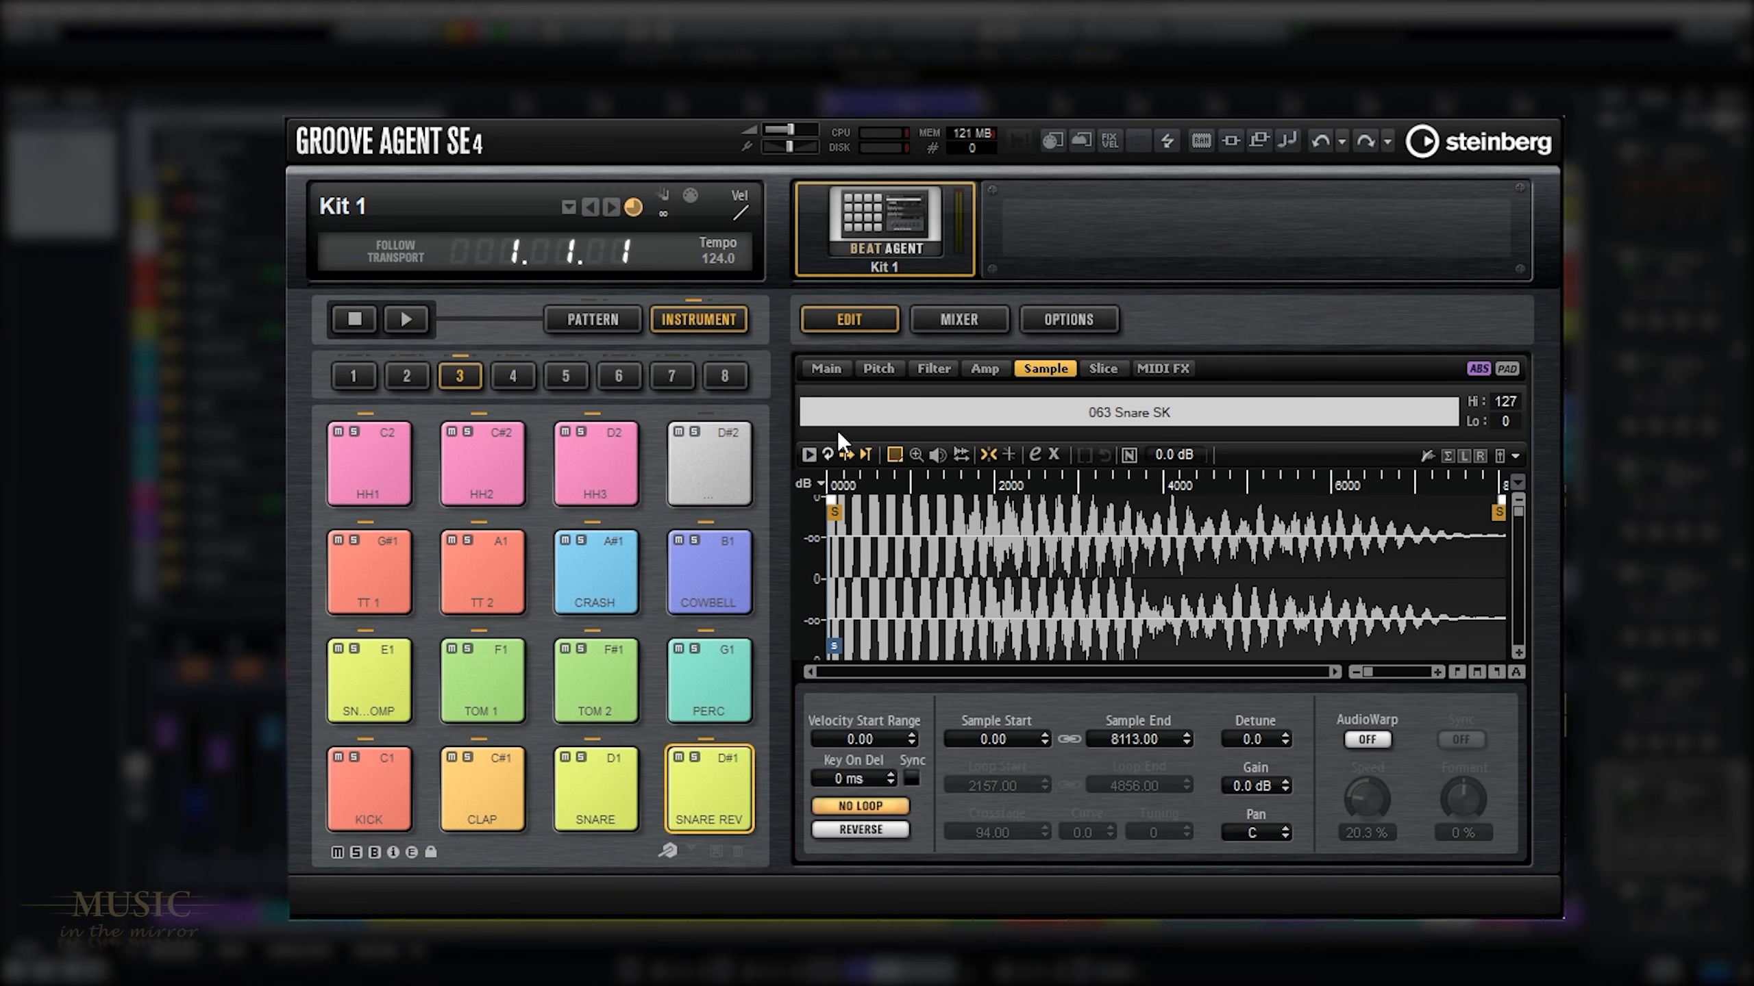
{"action": "left_click", "coordinate": [871, 830]}
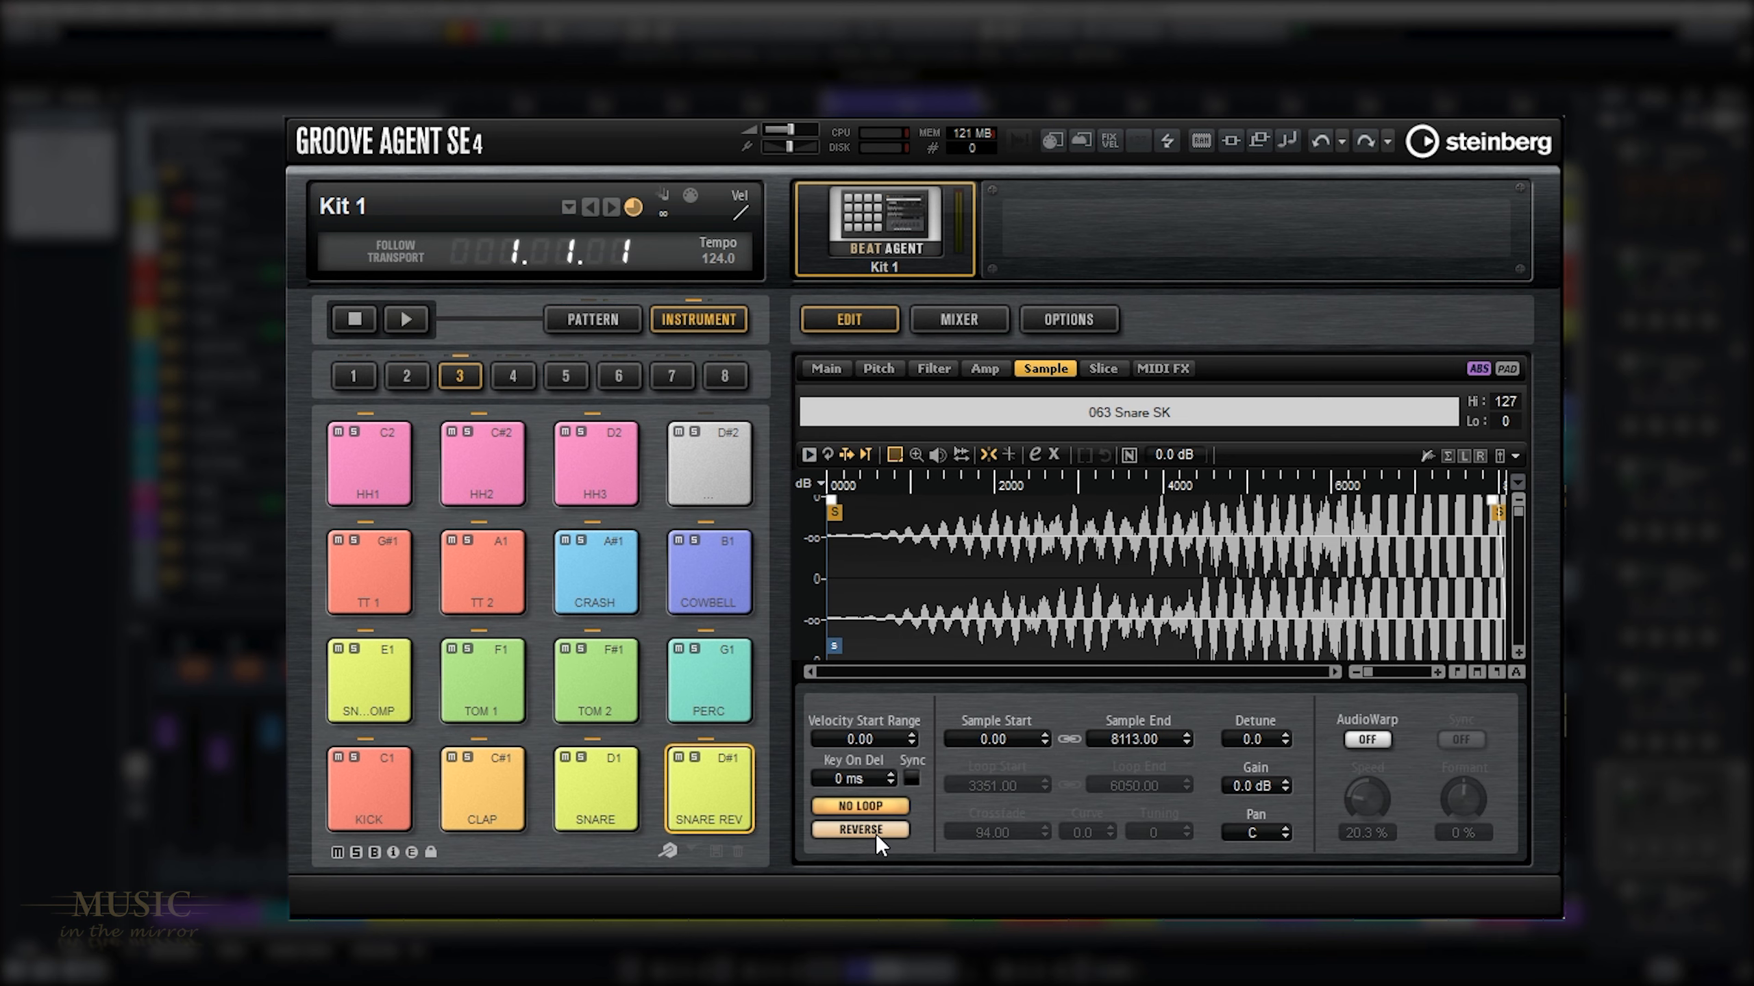
Step: Set the SNARE REV pad's AudioWarp mode to Solo with a speed of 20 % and audition it
{"action": "left_click", "coordinate": [1367, 739]}
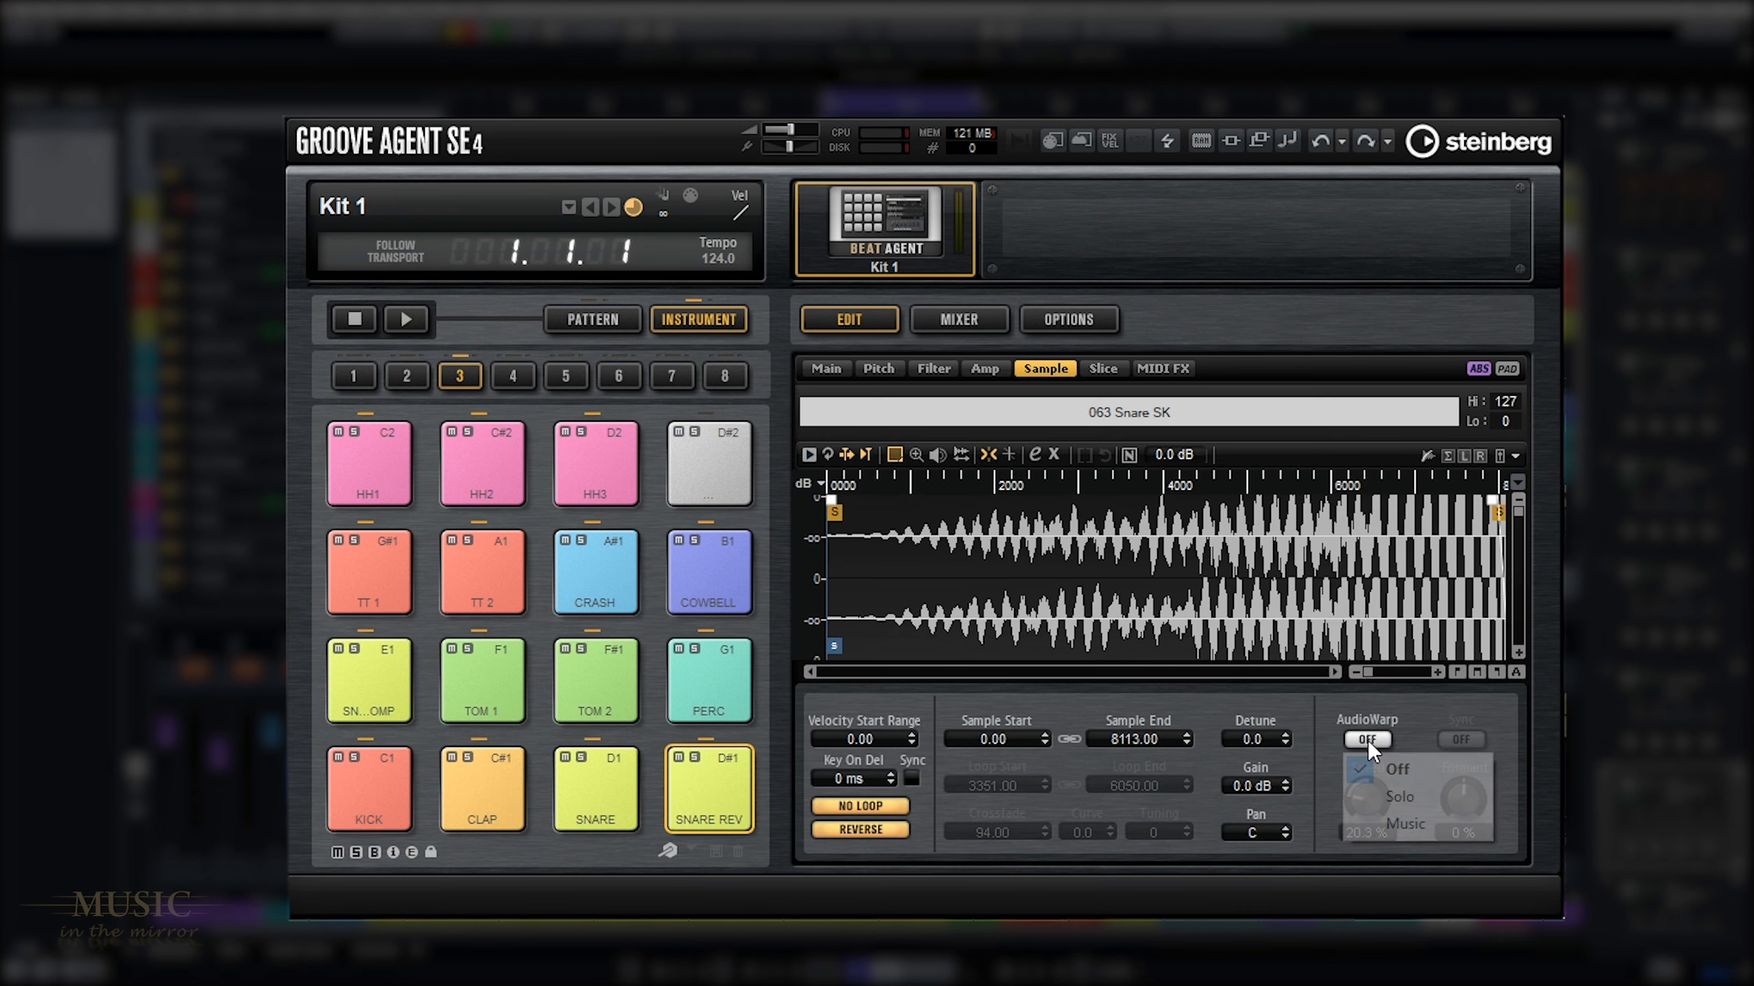
{"action": "left_click", "coordinate": [1400, 797]}
{"action": "left_click", "coordinate": [737, 794]}
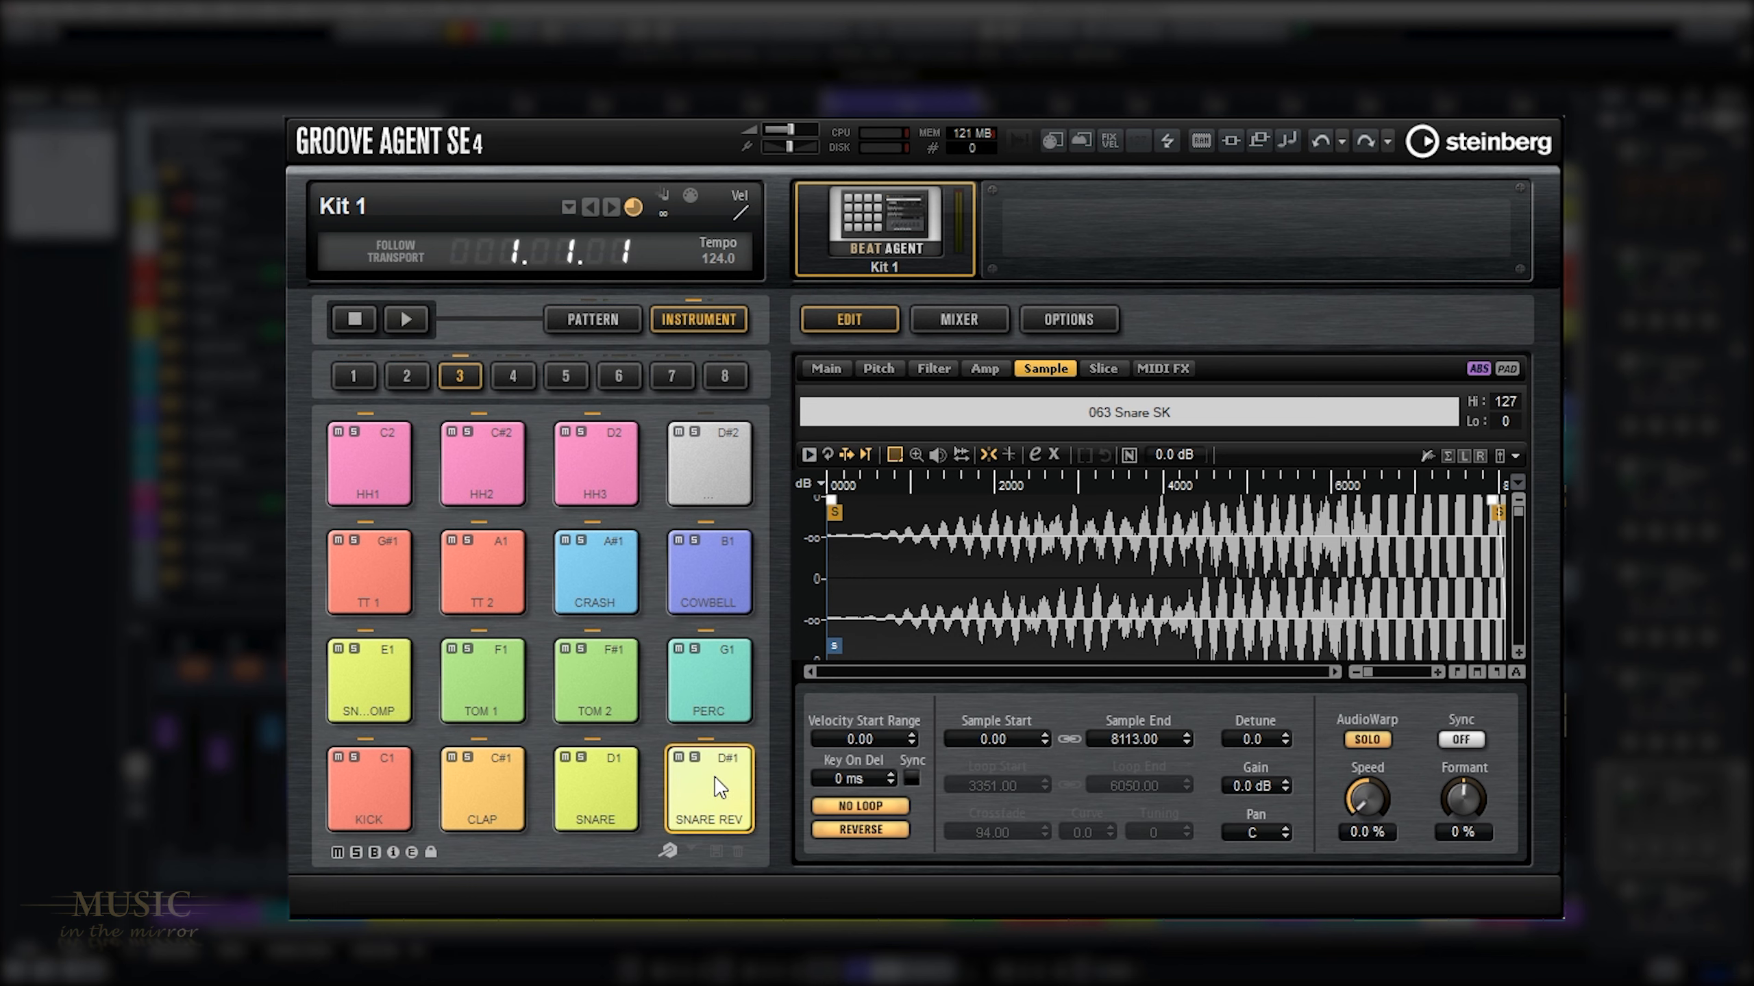
Step: Stop playback and solo the SNARE REV and SNARE pads
{"action": "key", "text": "space"}
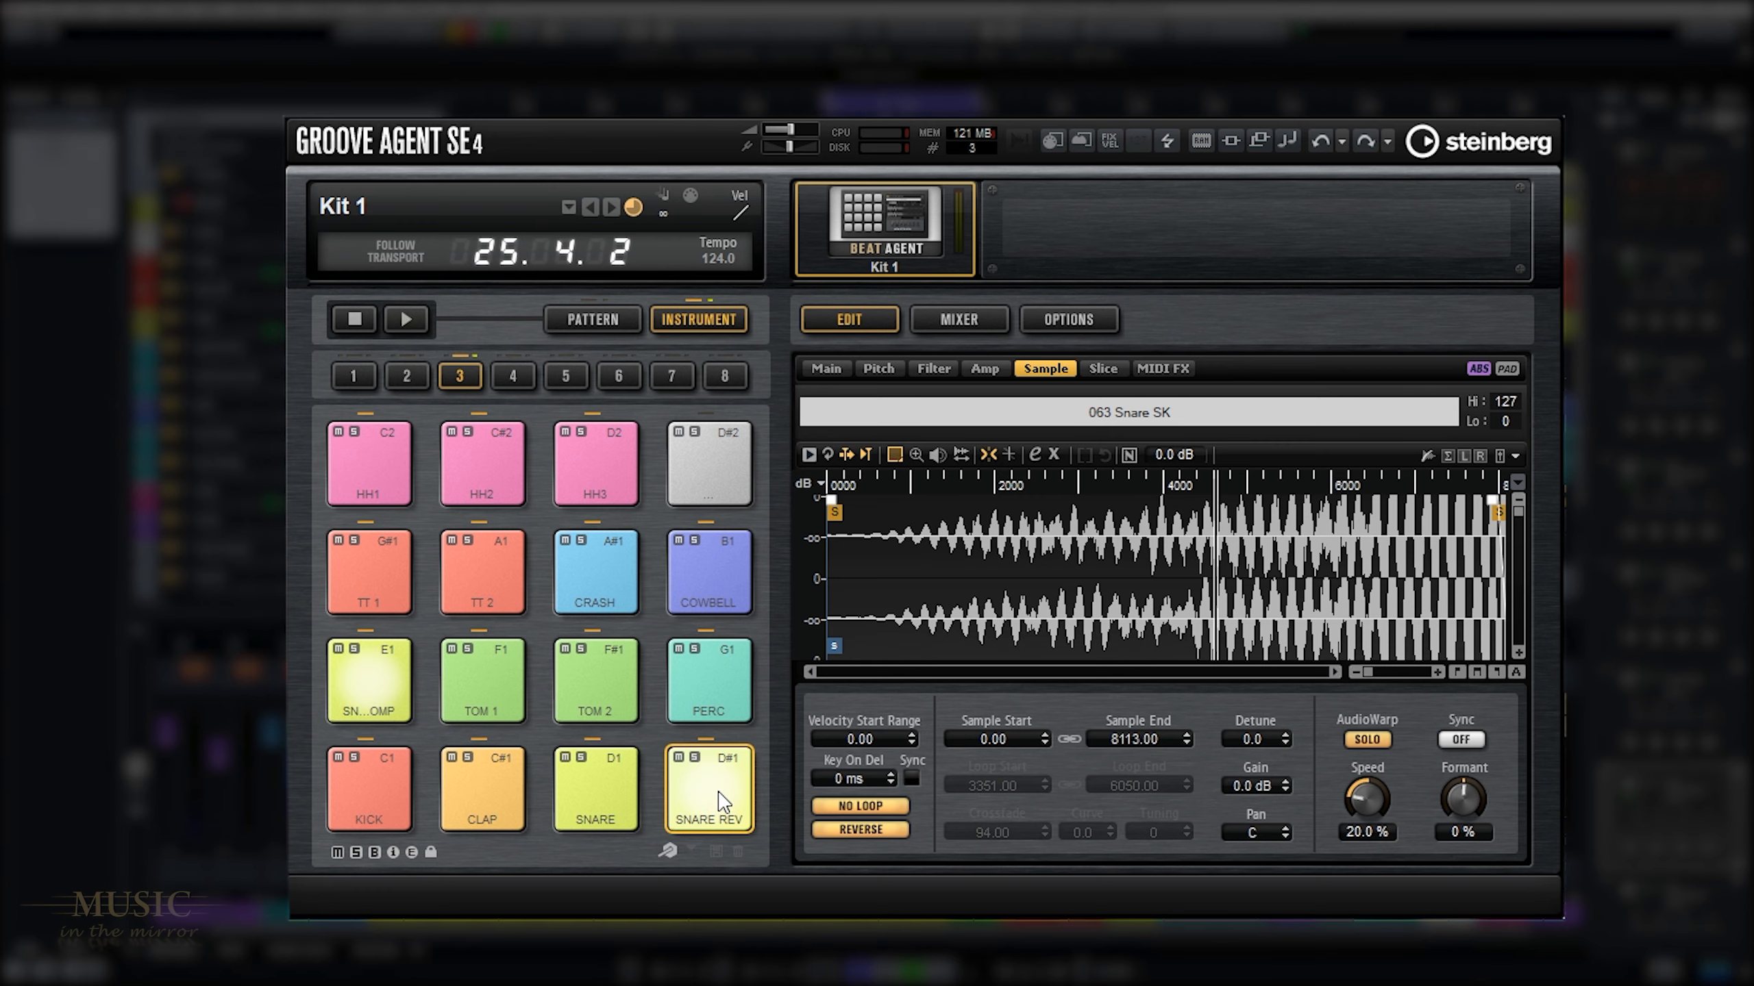
{"action": "left_click", "coordinate": [694, 757]}
{"action": "left_click", "coordinate": [584, 757]}
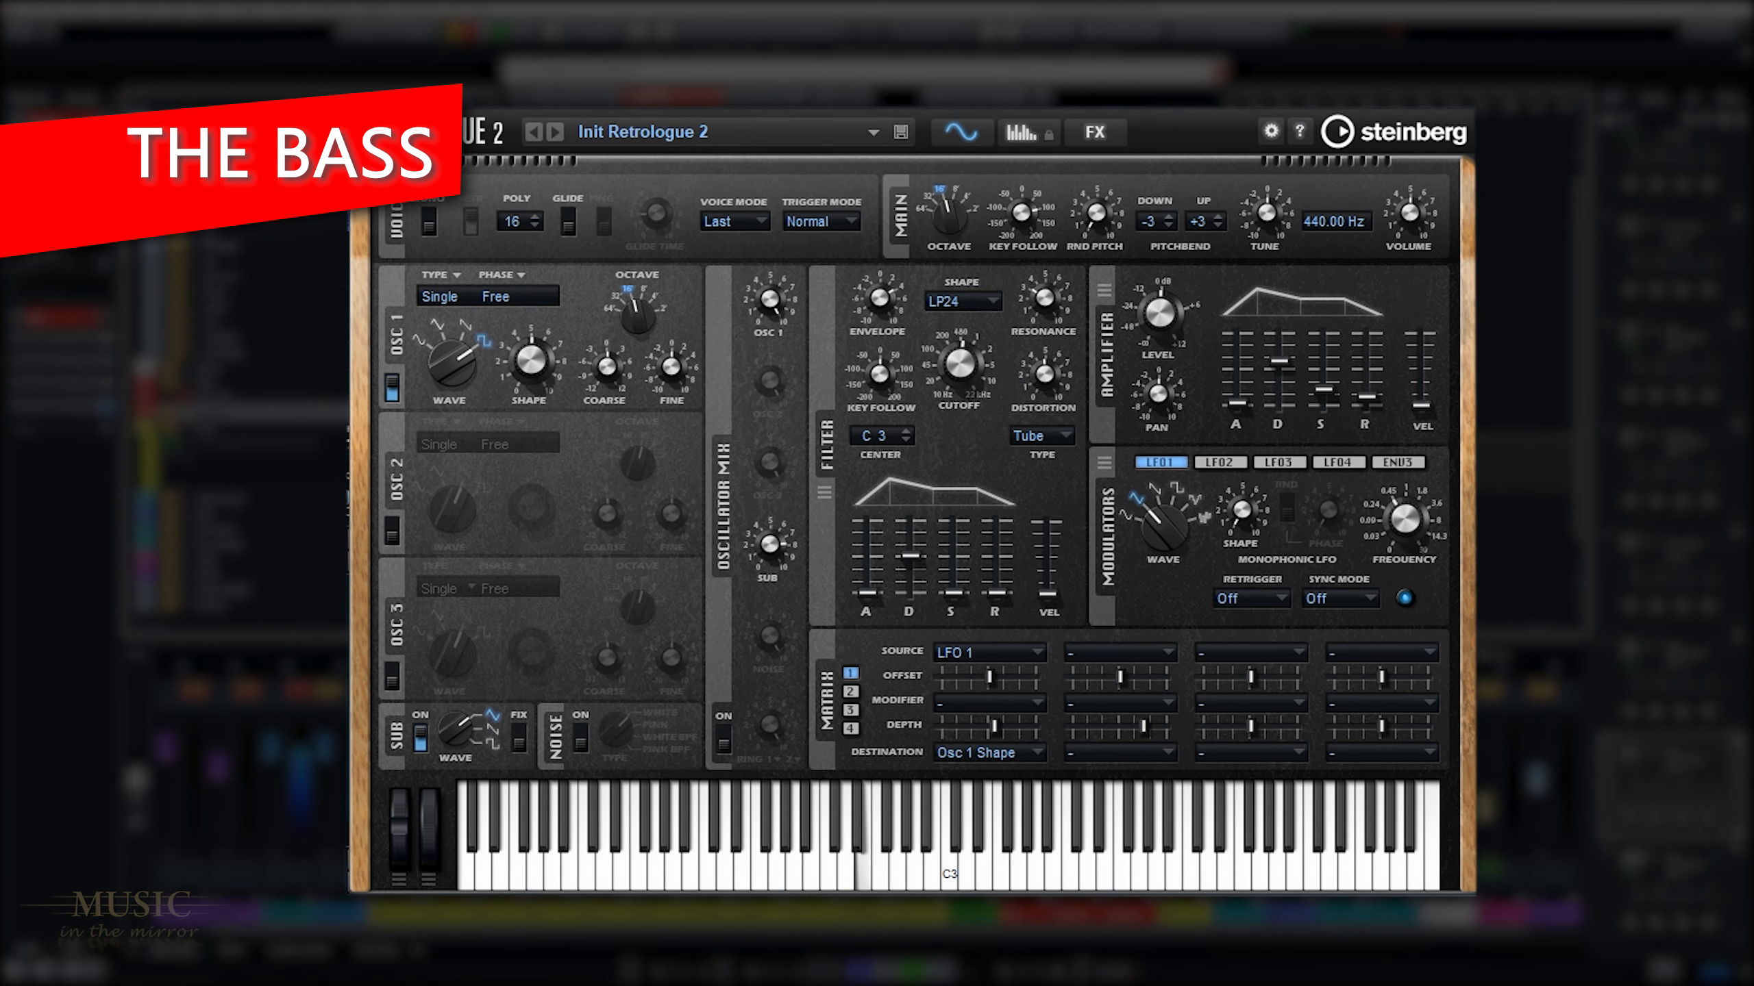
Step: Switch to the Retrologue 2 synth for the bass and load its Init Retrologue 2 preset
{"action": "left_click", "coordinate": [712, 129]}
{"action": "double_click", "coordinate": [766, 47]}
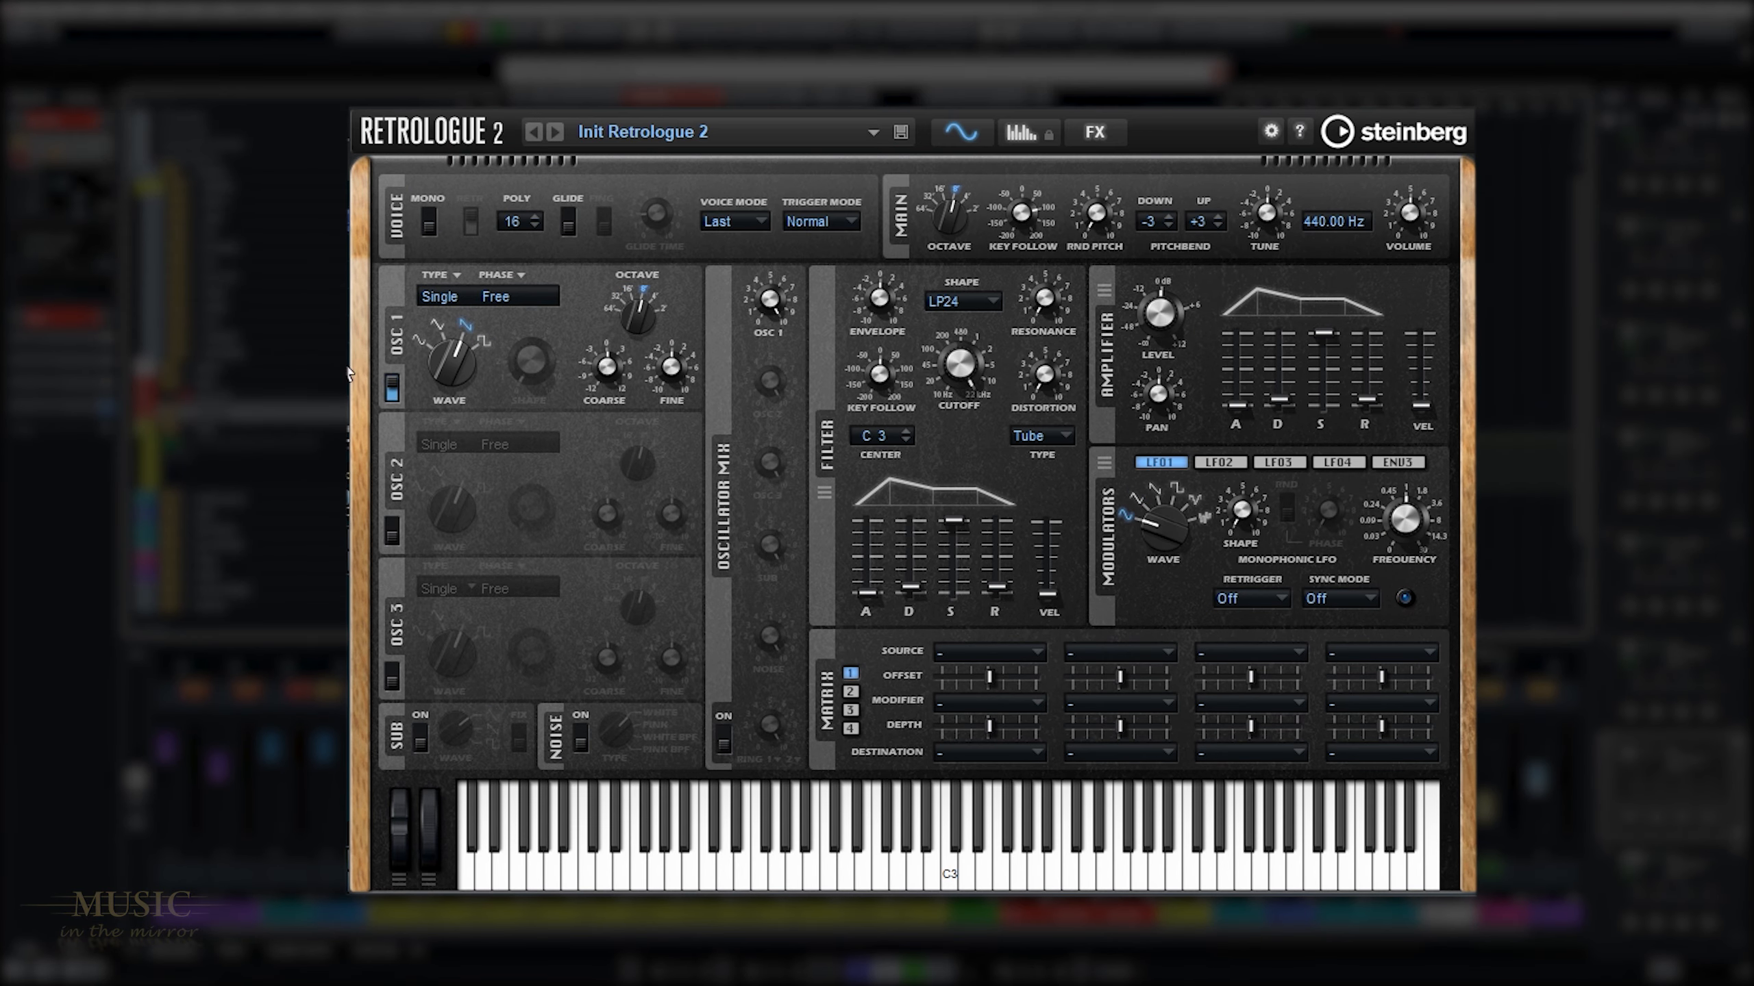
Step: Set oscillator 1 to a square wave, adjust its shape, and lower the main octave
{"action": "left_click_drag", "start_coordinate": [450, 320], "coordinate": [560, 302]}
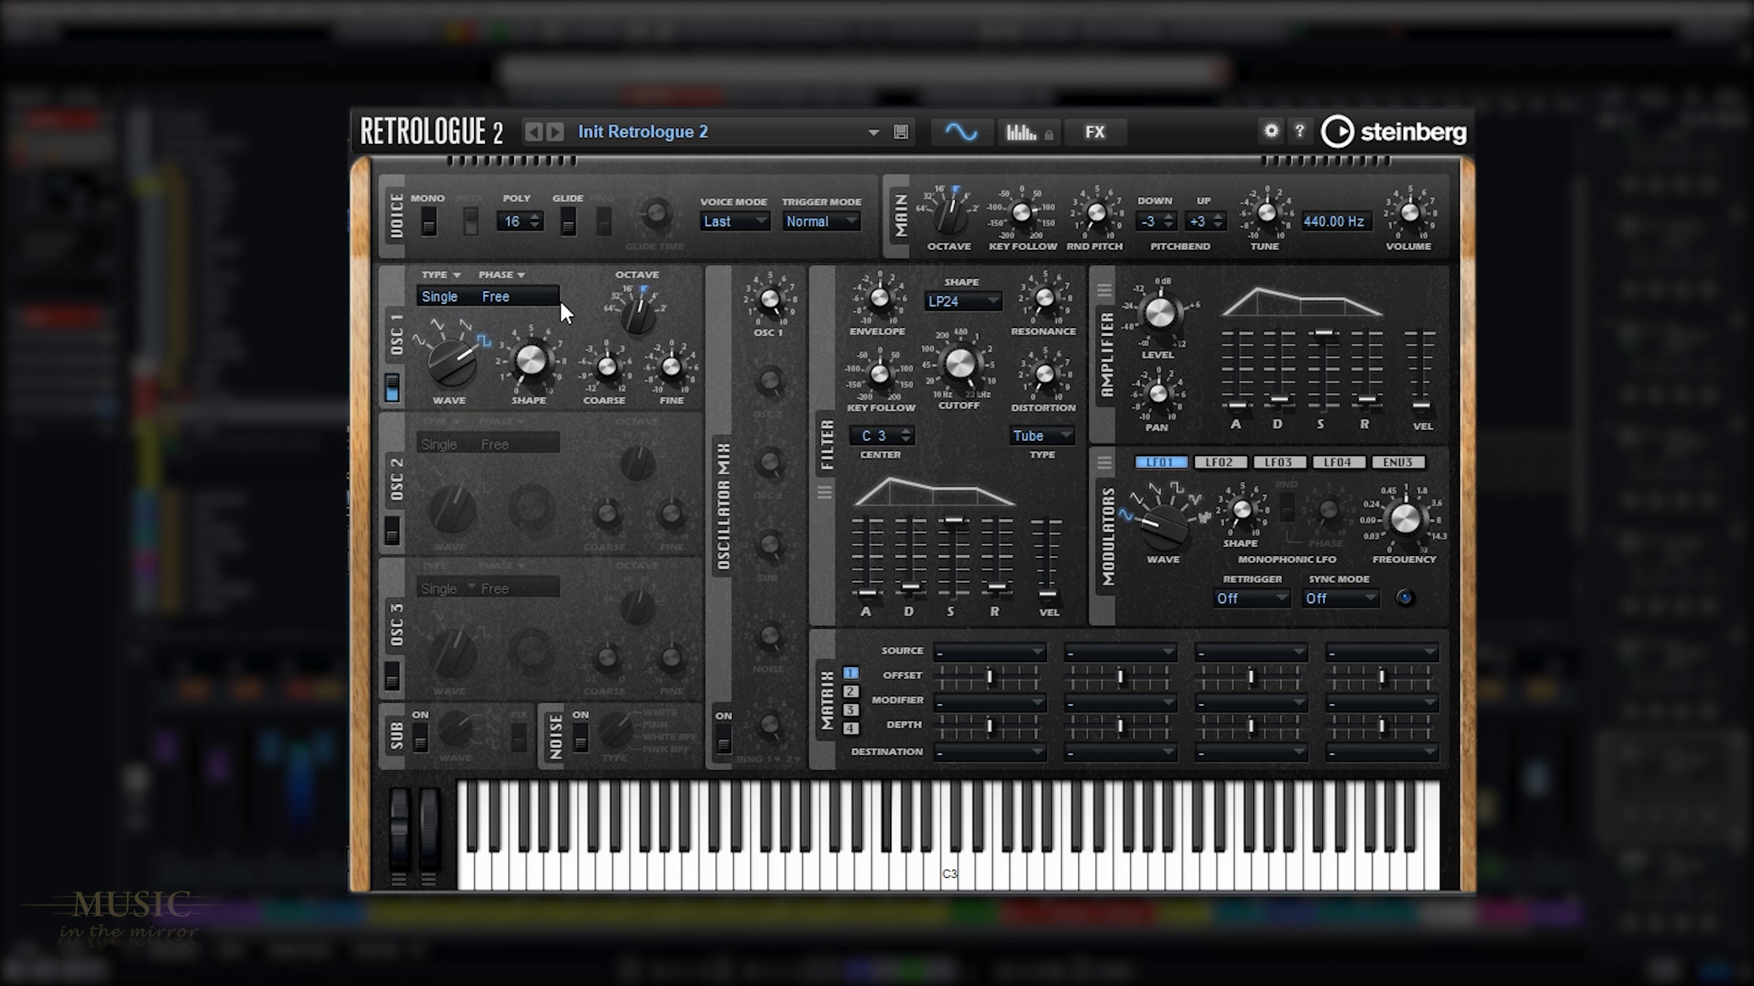
{"action": "left_click_drag", "start_coordinate": [921, 222], "coordinate": [929, 253]}
{"action": "left_click_drag", "start_coordinate": [533, 356], "coordinate": [565, 272]}
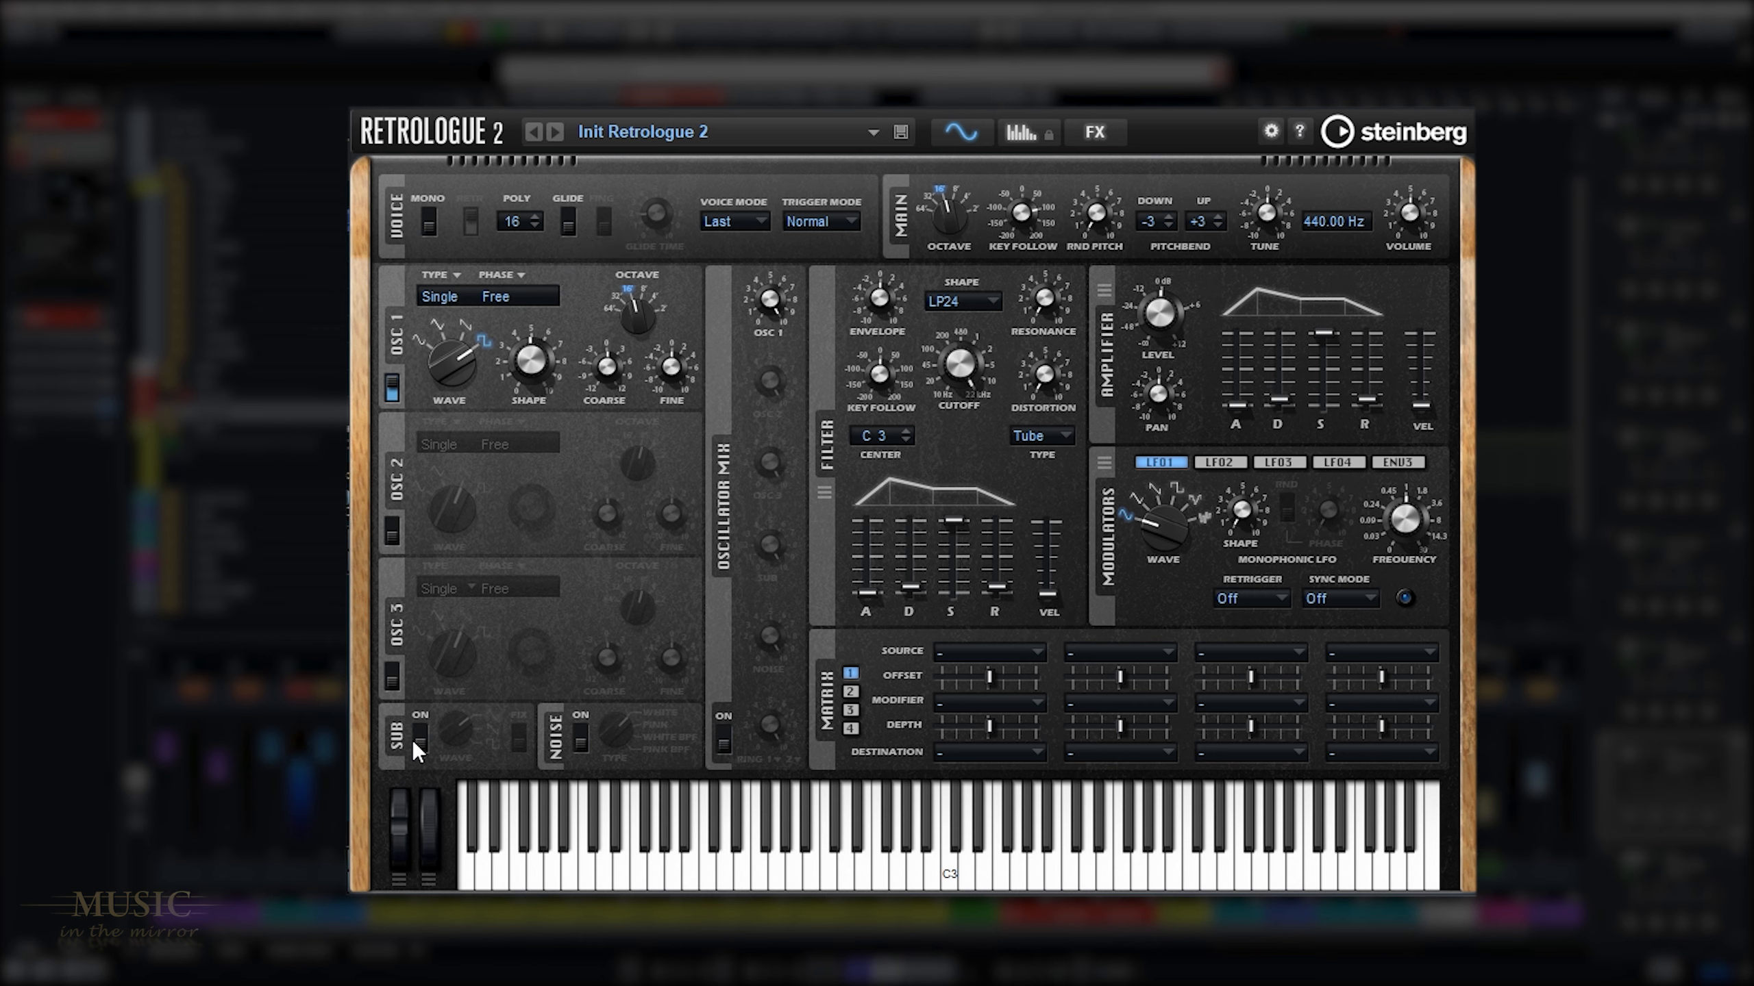
Step: Turn on the sub oscillator and adjust its mix level and the filter cutoff
{"action": "left_click", "coordinate": [417, 740]}
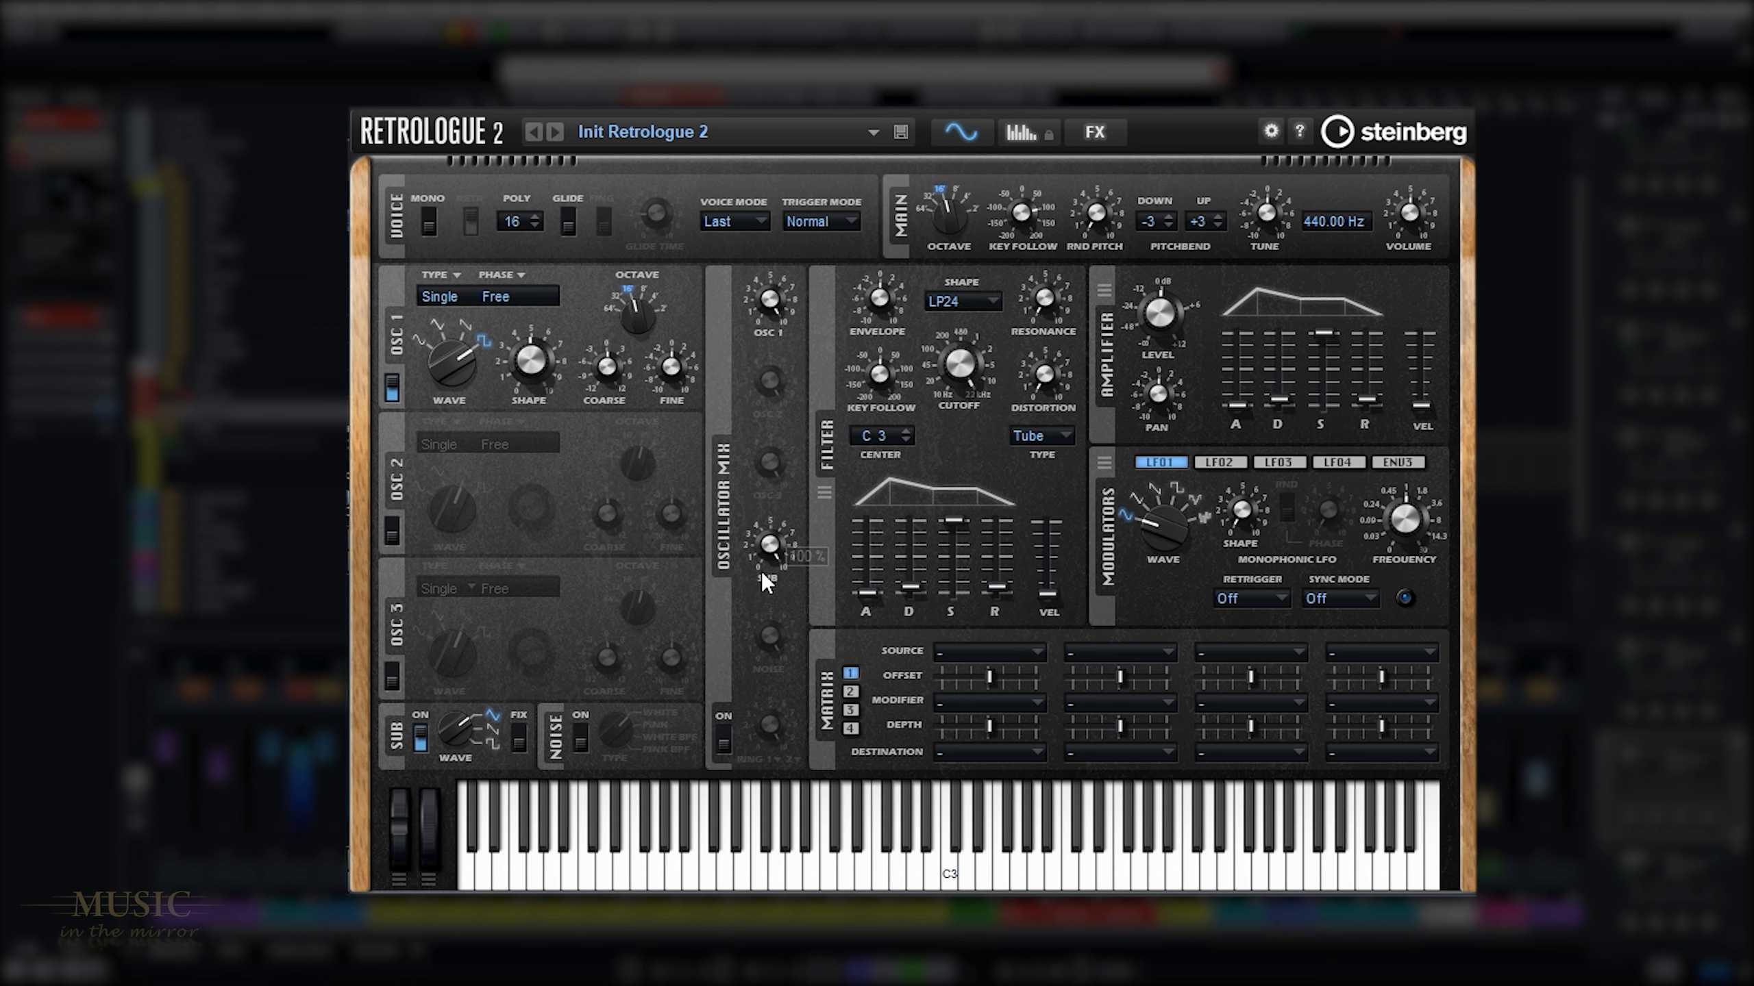
{"action": "left_click_drag", "start_coordinate": [771, 548], "coordinate": [780, 586]}
{"action": "left_click_drag", "start_coordinate": [965, 359], "coordinate": [968, 476]}
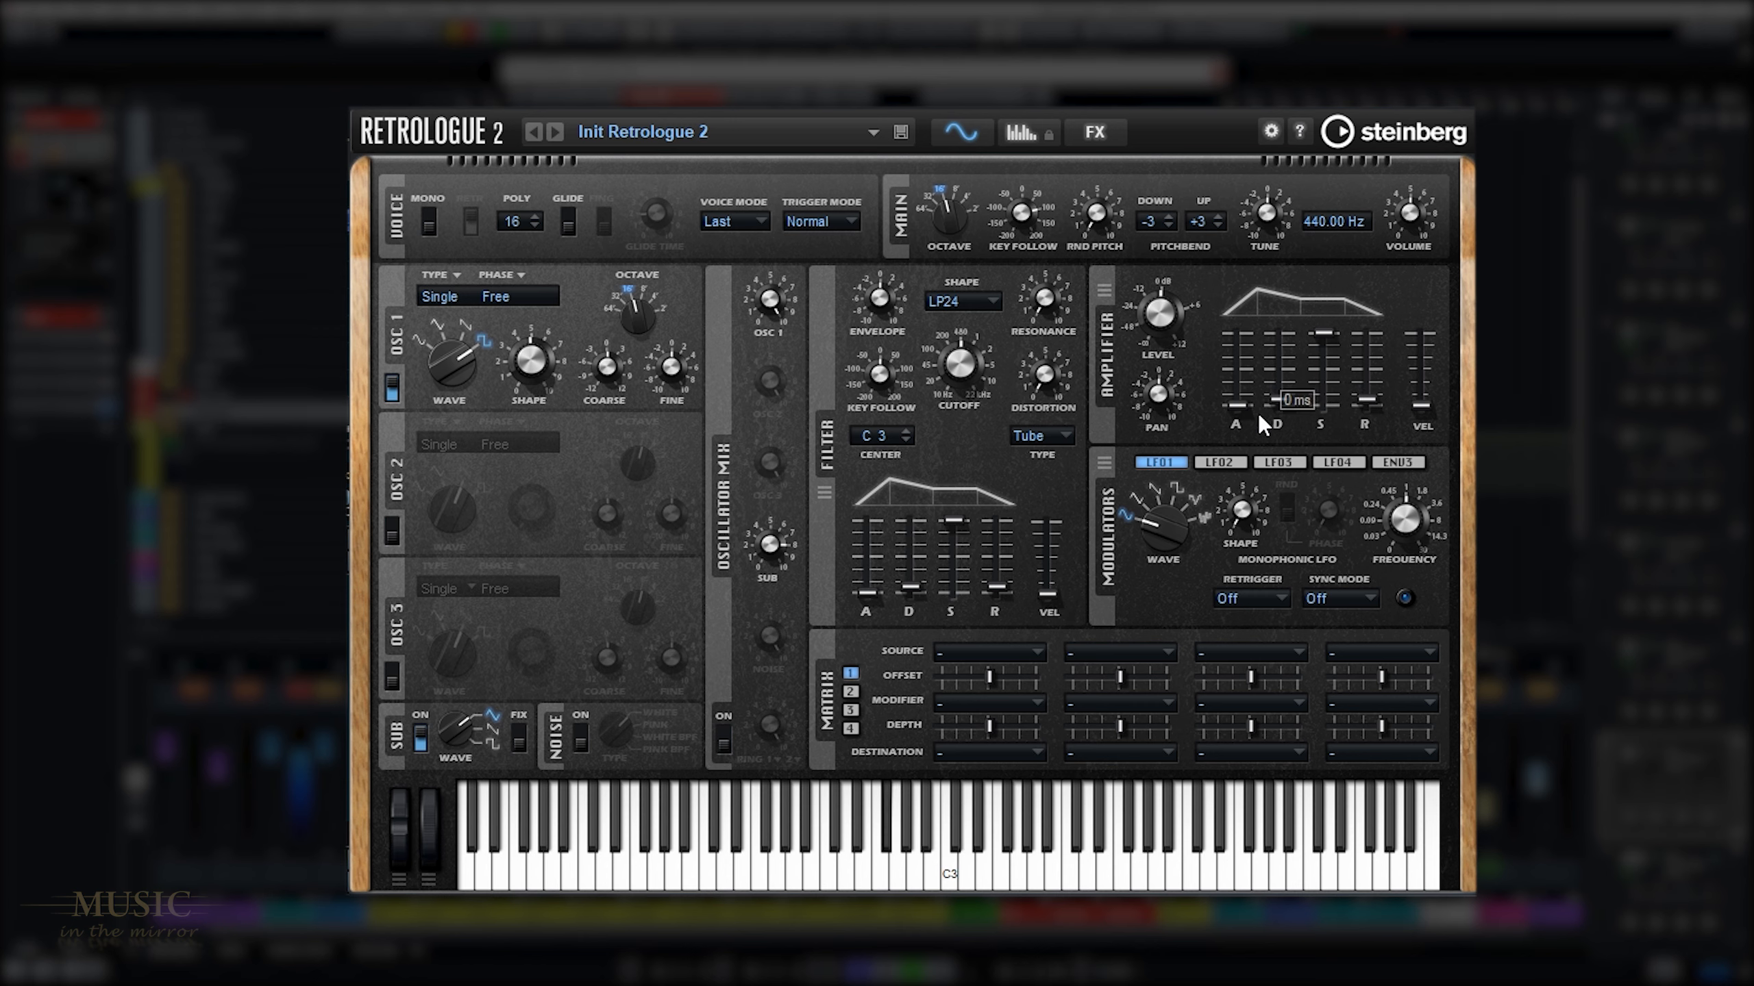
Step: Raise the amplifier envelope's decay and set its sustain to 0 %
{"action": "left_click", "coordinate": [1279, 400]}
{"action": "left_click_drag", "start_coordinate": [1277, 404], "coordinate": [1315, 401]}
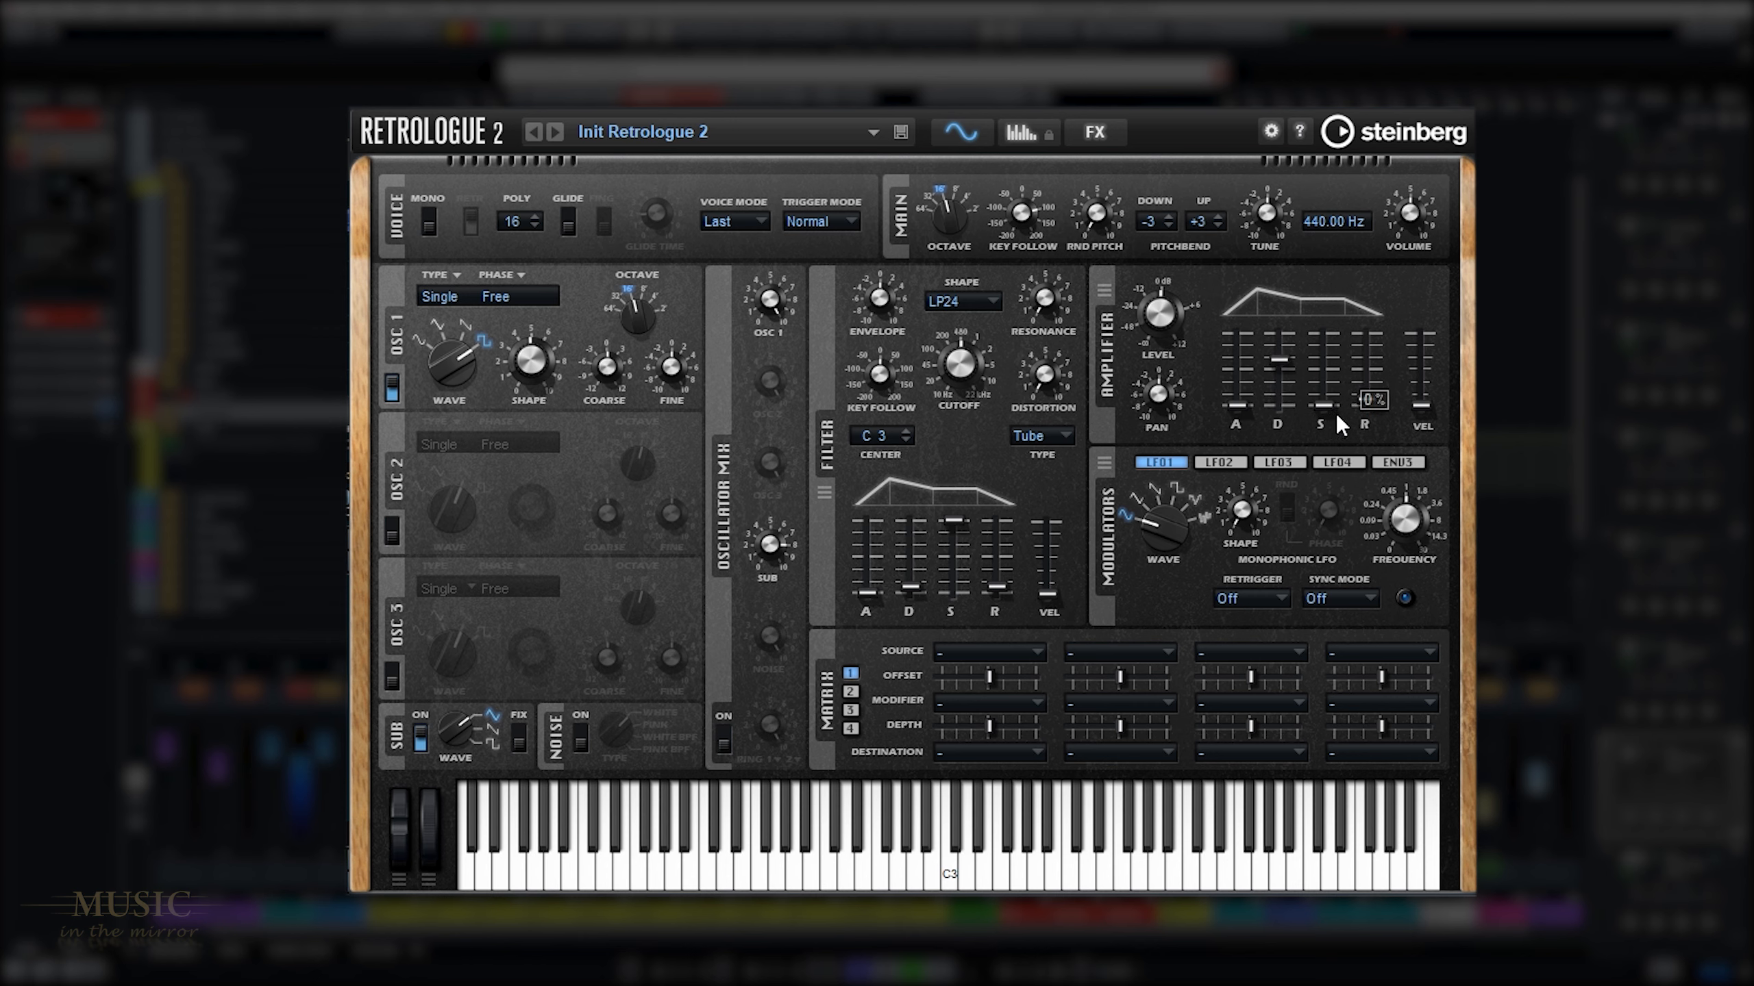
{"action": "scroll", "coordinate": [1233, 406], "scroll_direction": "up", "scroll_amount": 1}
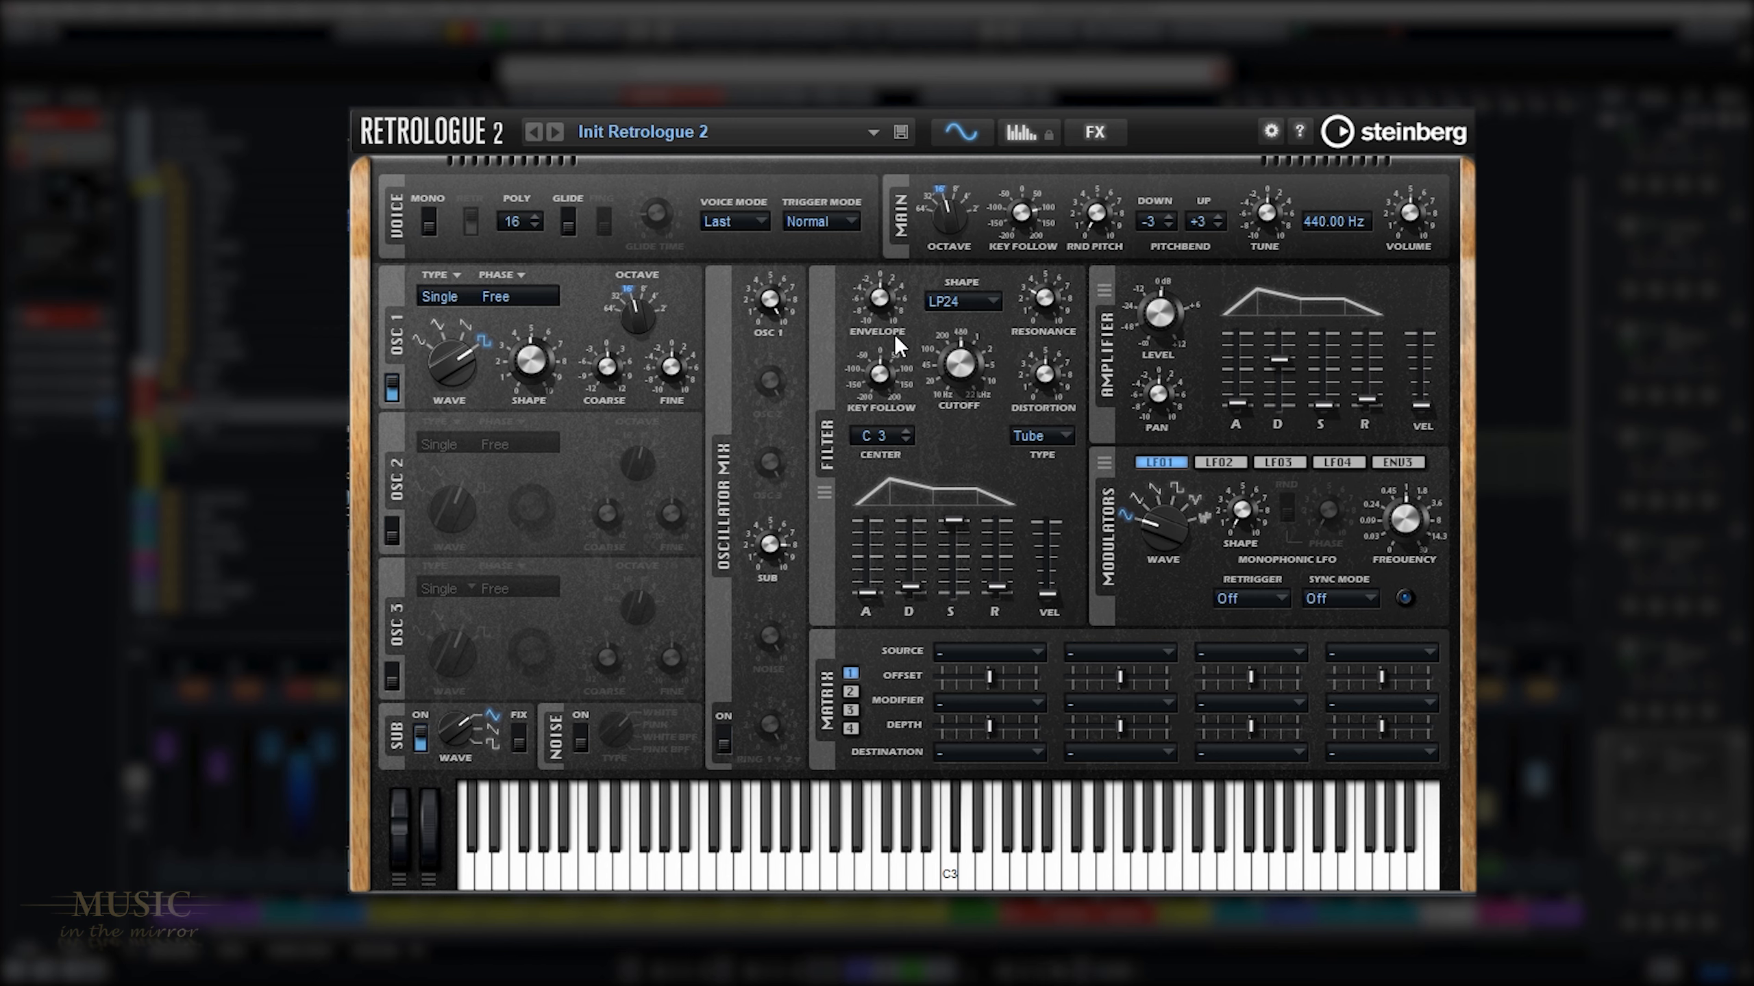
Step: Set the filter envelope's decay to about 1509 ms and its amount to 36 %, and adjust its sustain and release
{"action": "left_click_drag", "start_coordinate": [913, 583], "coordinate": [924, 550]}
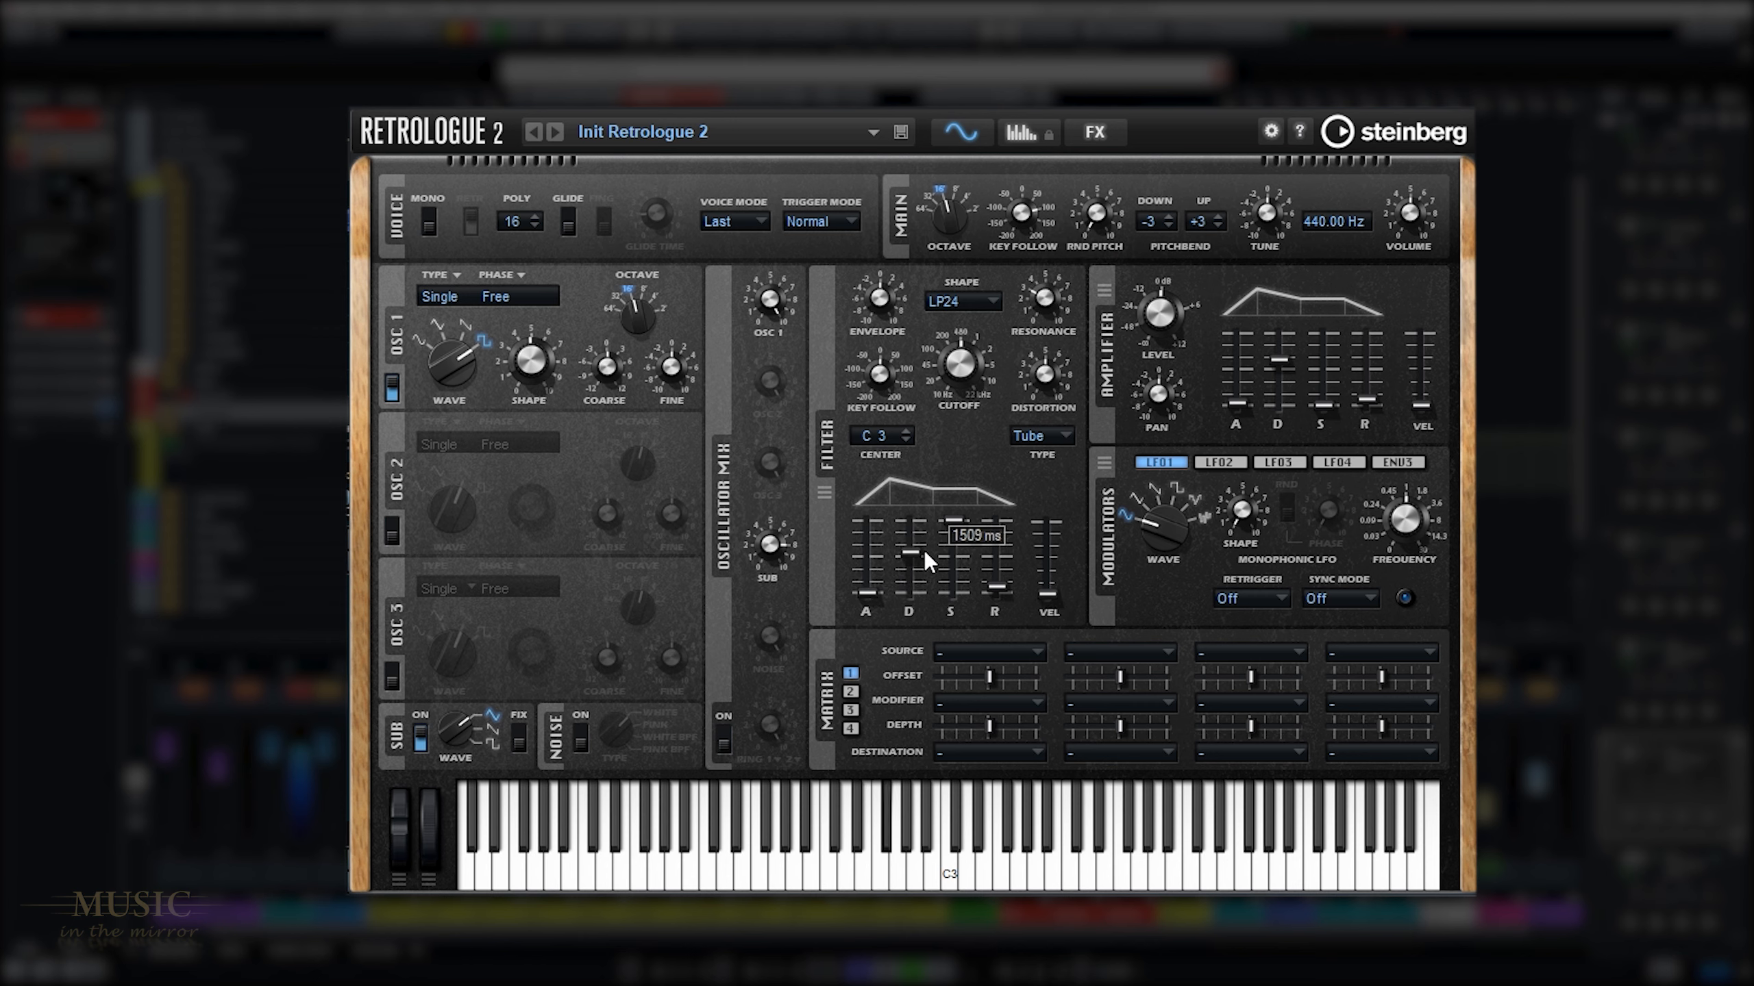
{"action": "left_click_drag", "start_coordinate": [874, 280], "coordinate": [885, 263]}
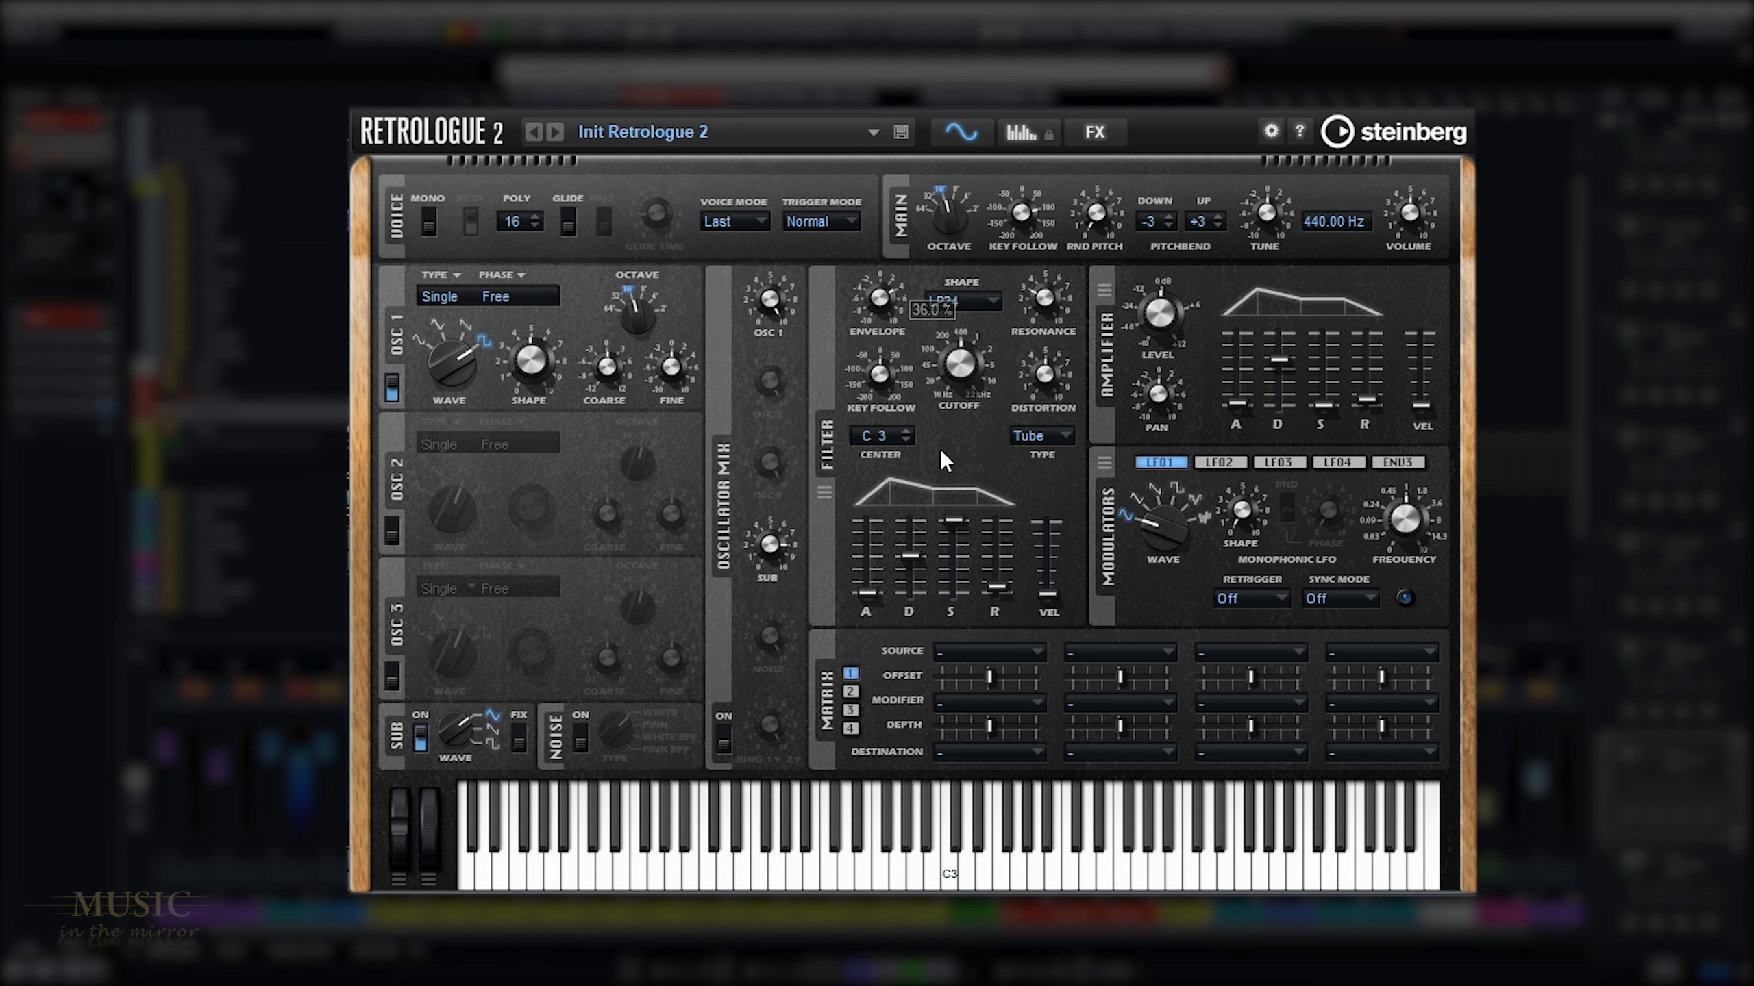
{"action": "left_click_drag", "start_coordinate": [955, 521], "coordinate": [997, 600]}
{"action": "left_click", "coordinate": [1002, 590]}
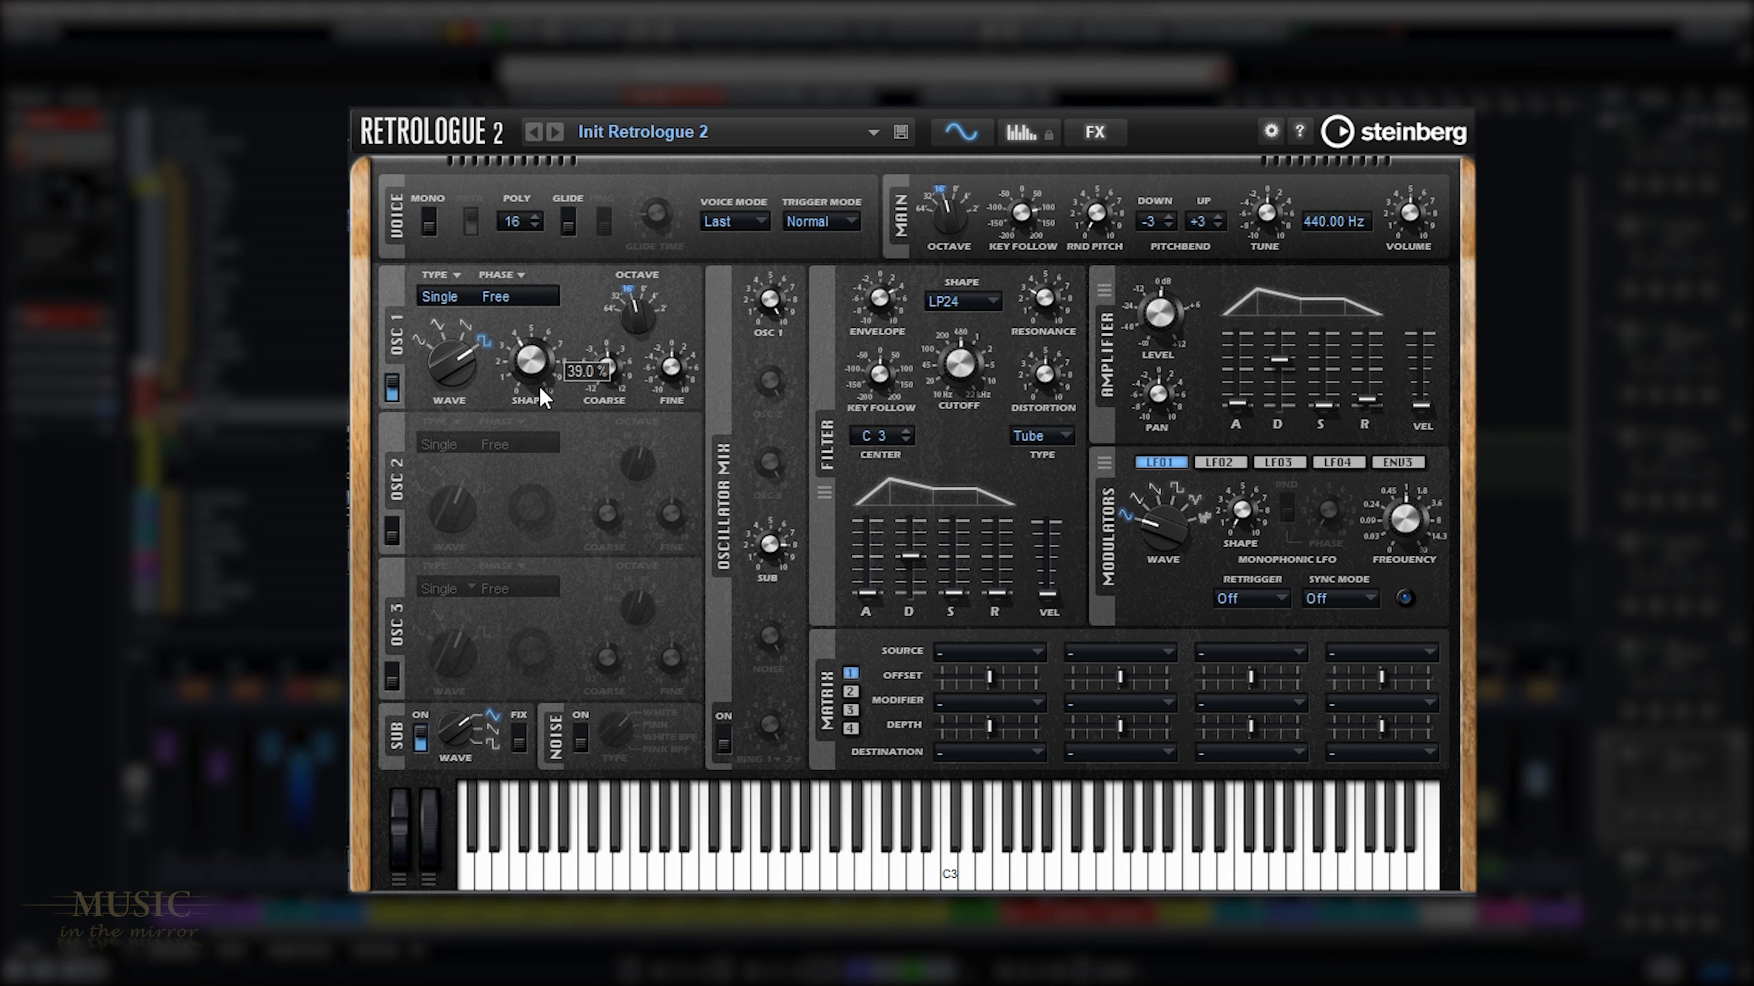
Step: Sweep oscillator 1's shape up and down to hear how it changes the sound
{"action": "left_click_drag", "start_coordinate": [540, 387], "coordinate": [562, 319]}
{"action": "left_click_drag", "start_coordinate": [551, 427], "coordinate": [578, 332]}
{"action": "left_click_drag", "start_coordinate": [572, 433], "coordinate": [572, 394]}
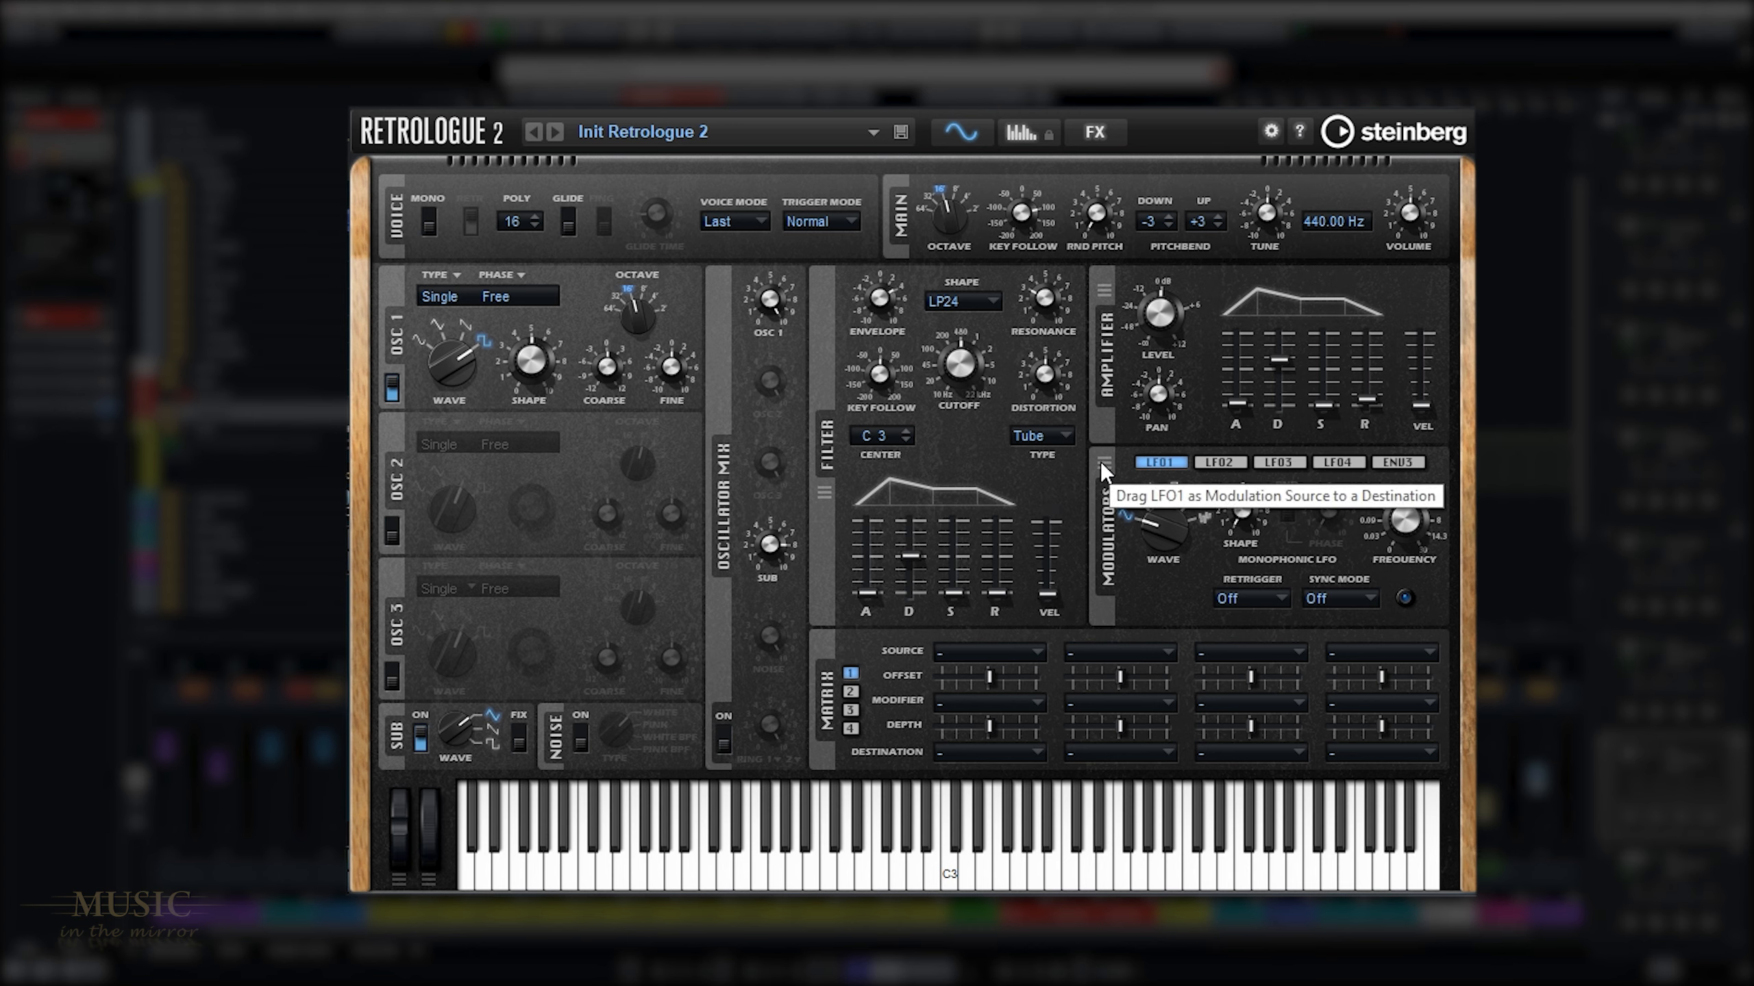
Step: Assign LFO 1 as modulation source to the oscillator 1 shape and set the modulation depth to about 11.7
{"action": "left_click_drag", "start_coordinate": [1101, 461], "coordinate": [949, 422]}
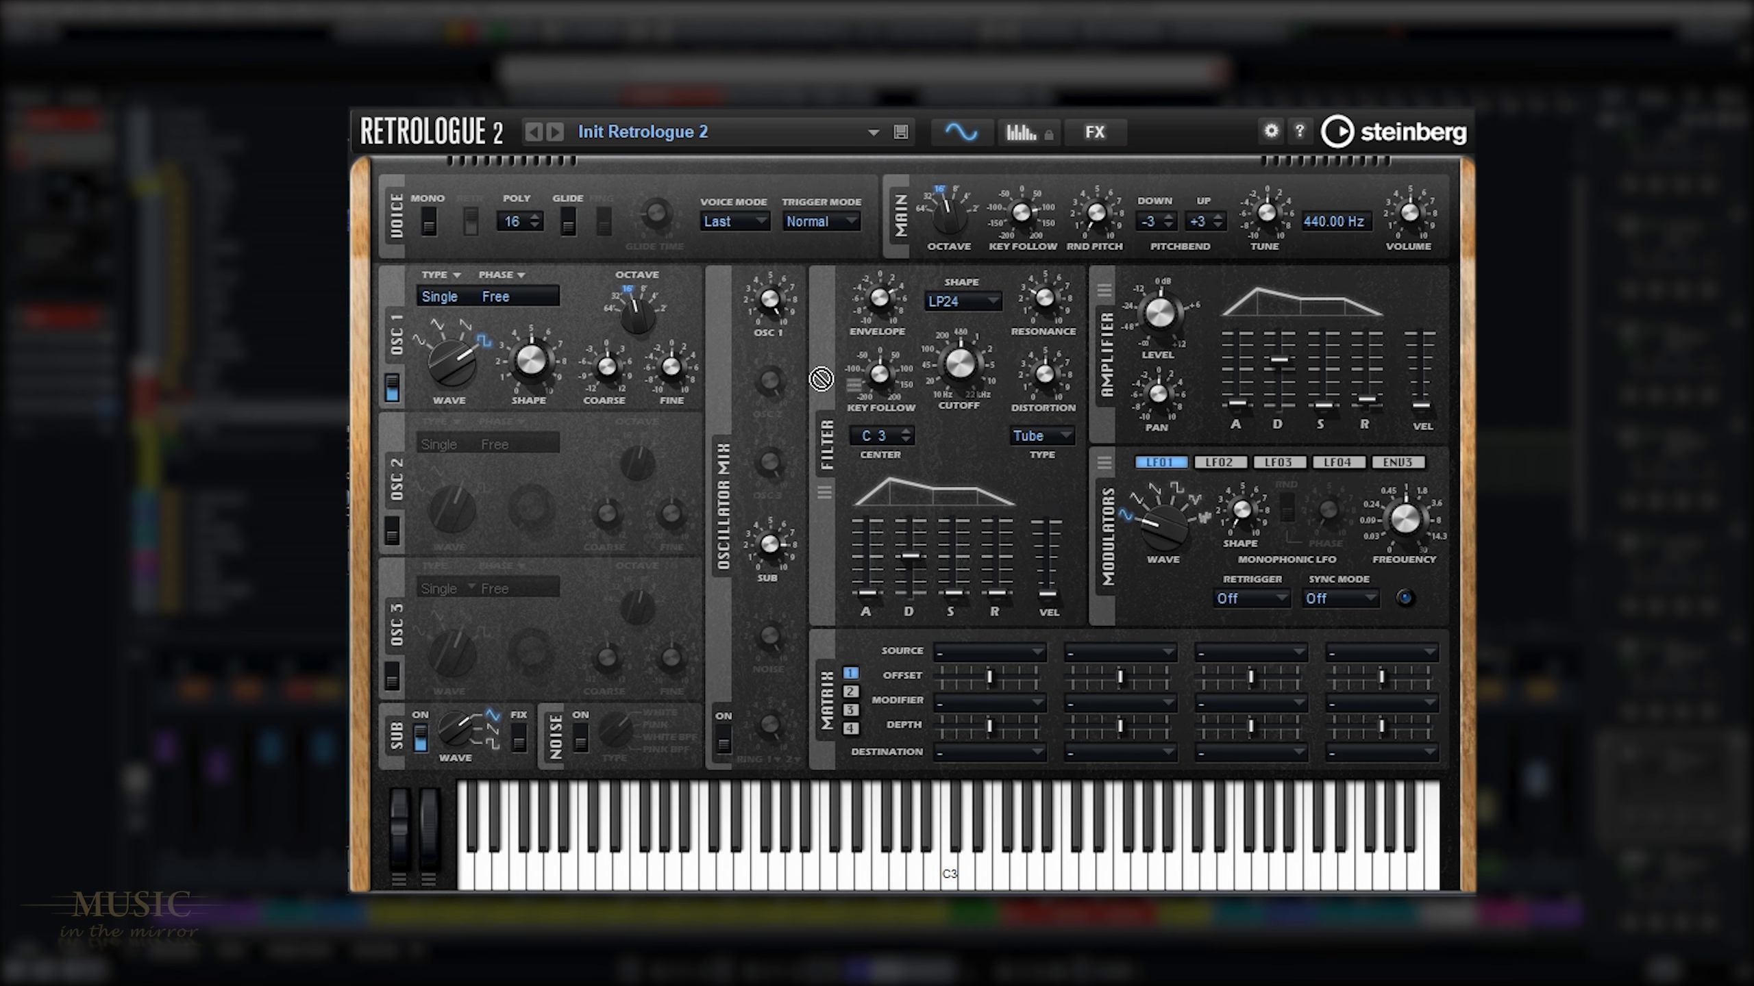
{"action": "left_click_drag", "start_coordinate": [821, 378], "coordinate": [548, 361]}
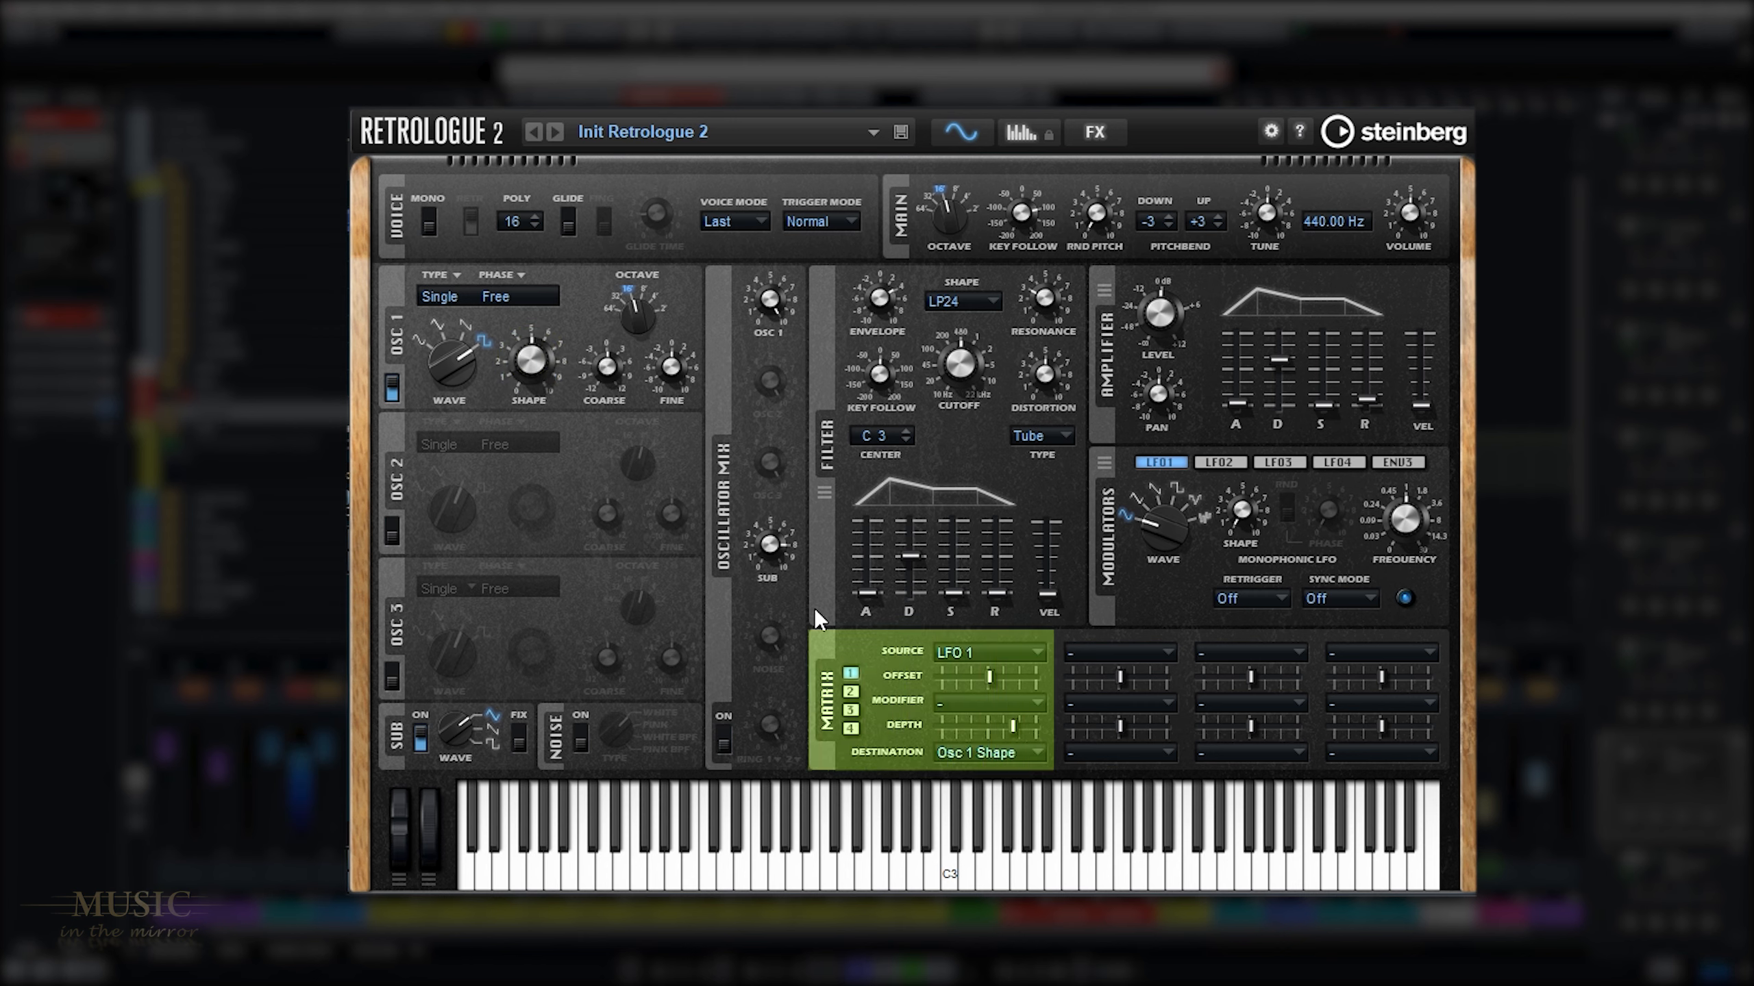
{"action": "mouse_move", "coordinate": [1013, 728]}
{"action": "left_click_drag", "start_coordinate": [1012, 728], "coordinate": [994, 728]}
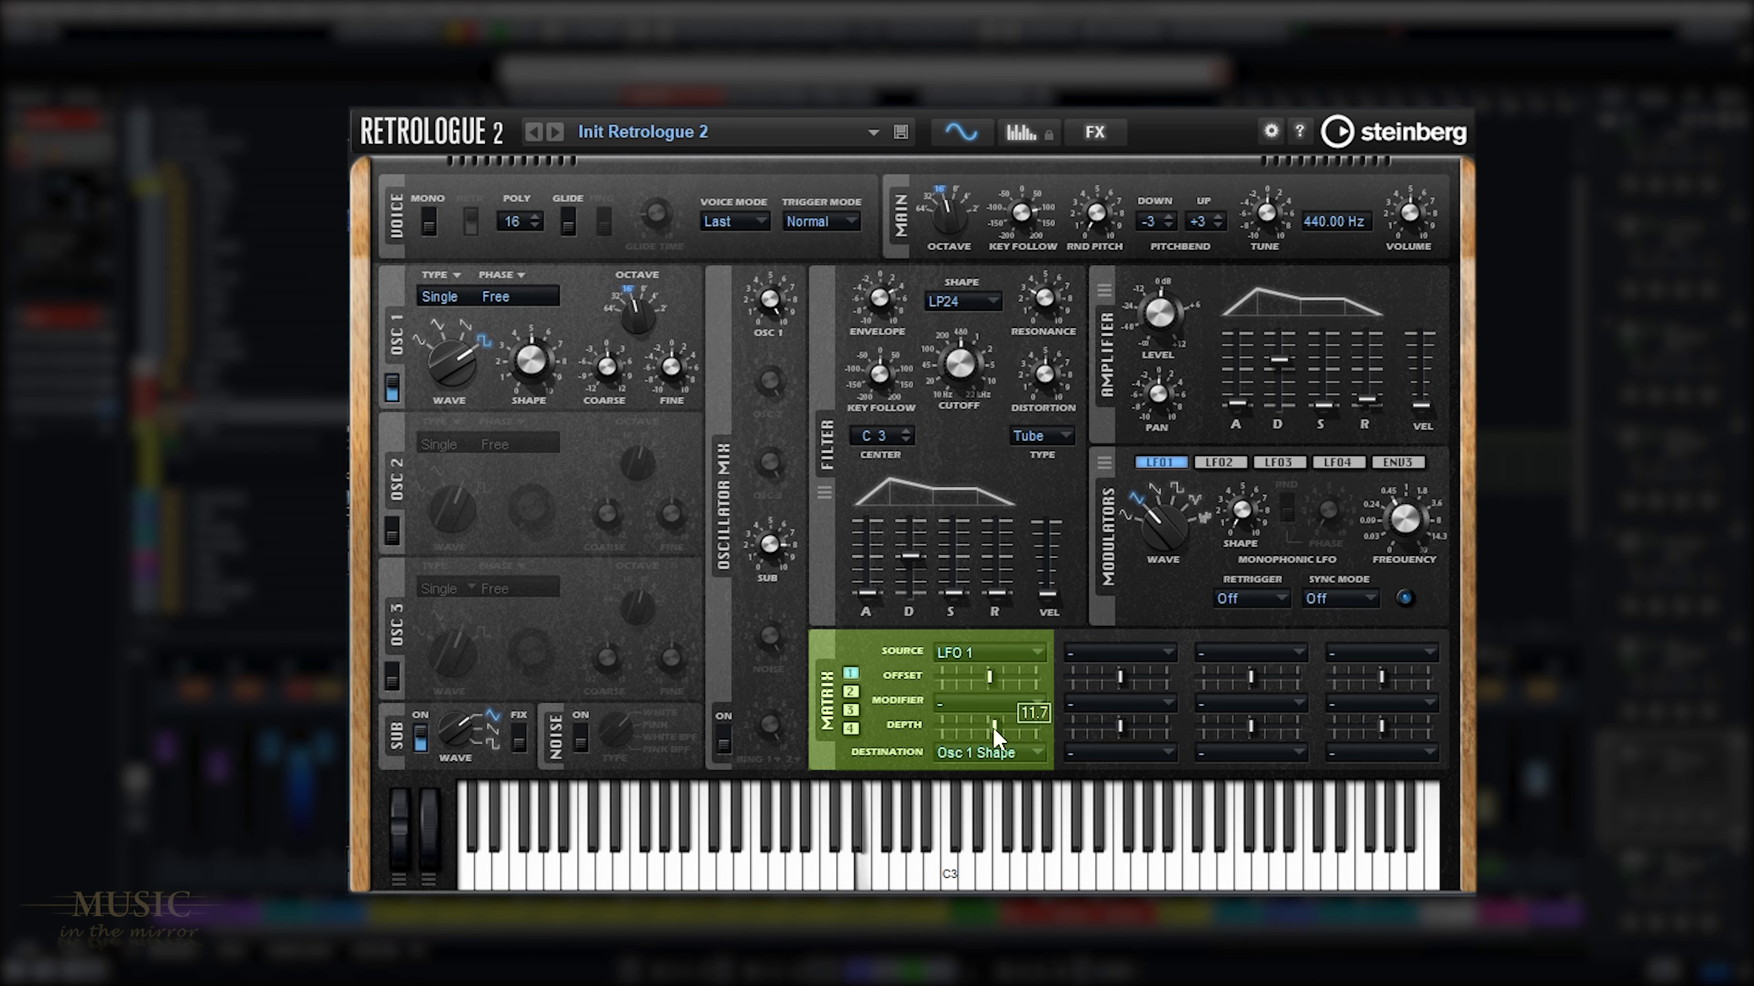
{"action": "left_click_drag", "start_coordinate": [995, 729], "coordinate": [994, 730]}
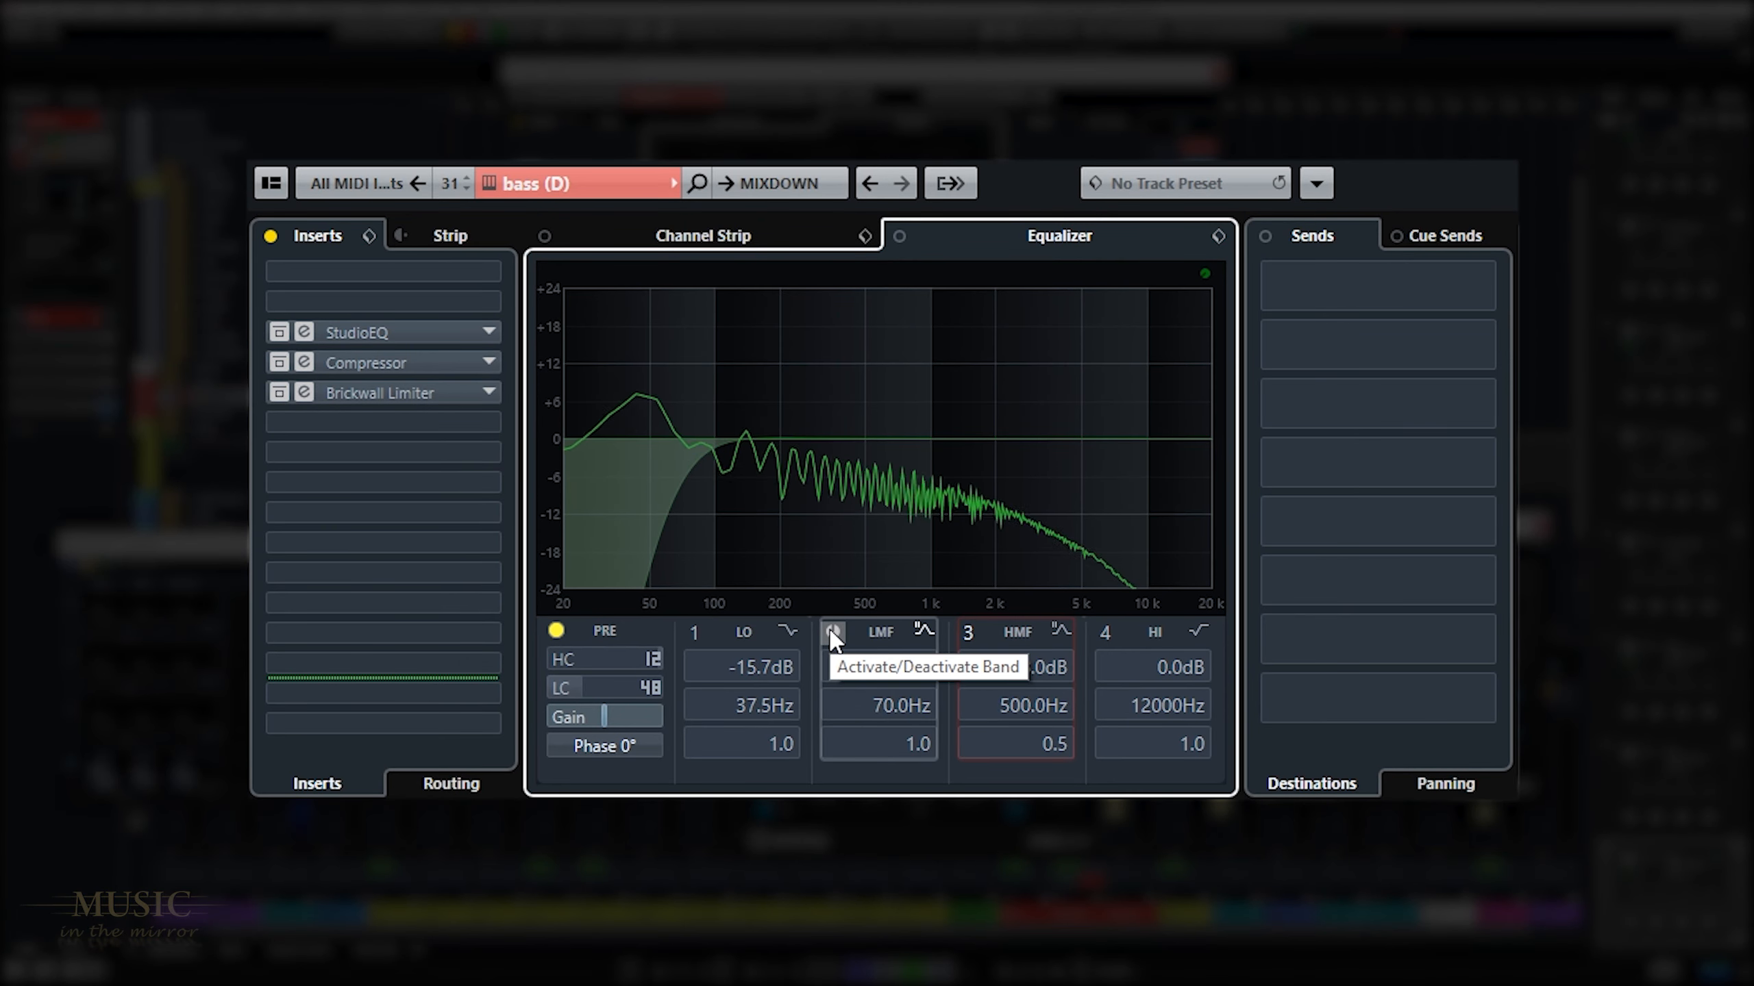
Step: Enable EQ bands 2 and 3 on the bass (D) channel and activate its StudioEQ, Compressor and Brickwall Limiter inserts
{"action": "left_click", "coordinate": [832, 632]}
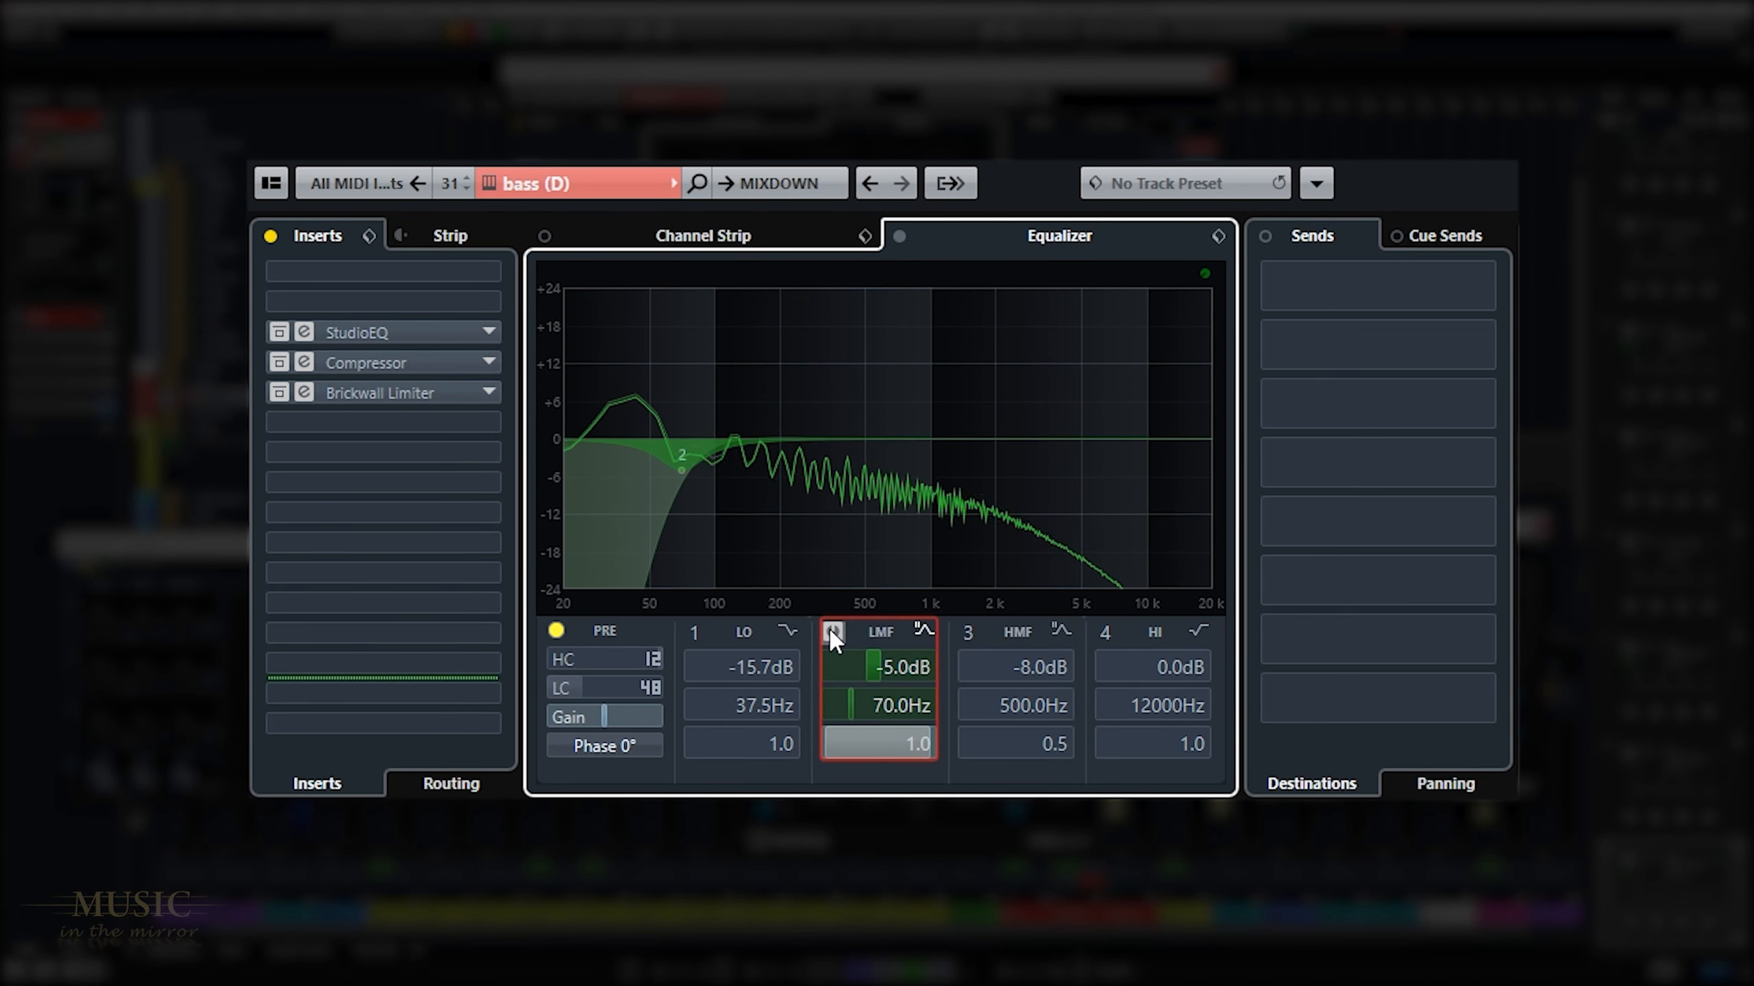
{"action": "left_click", "coordinate": [970, 632]}
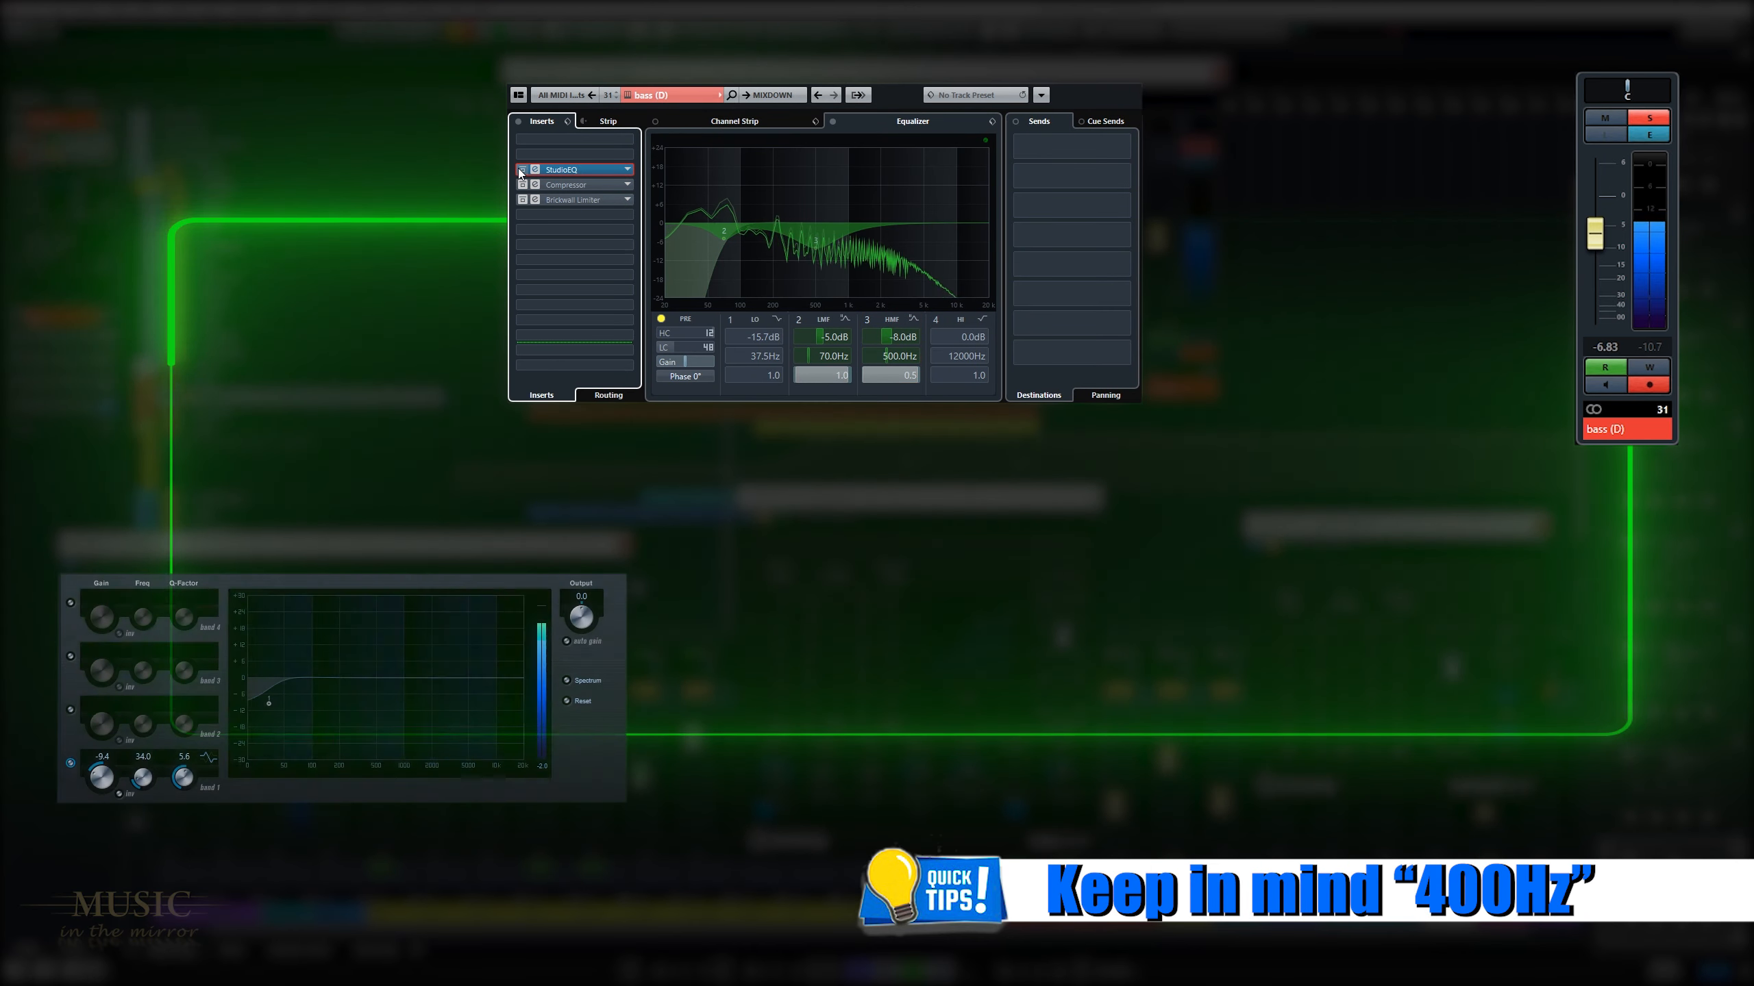
{"action": "left_click", "coordinate": [520, 186]}
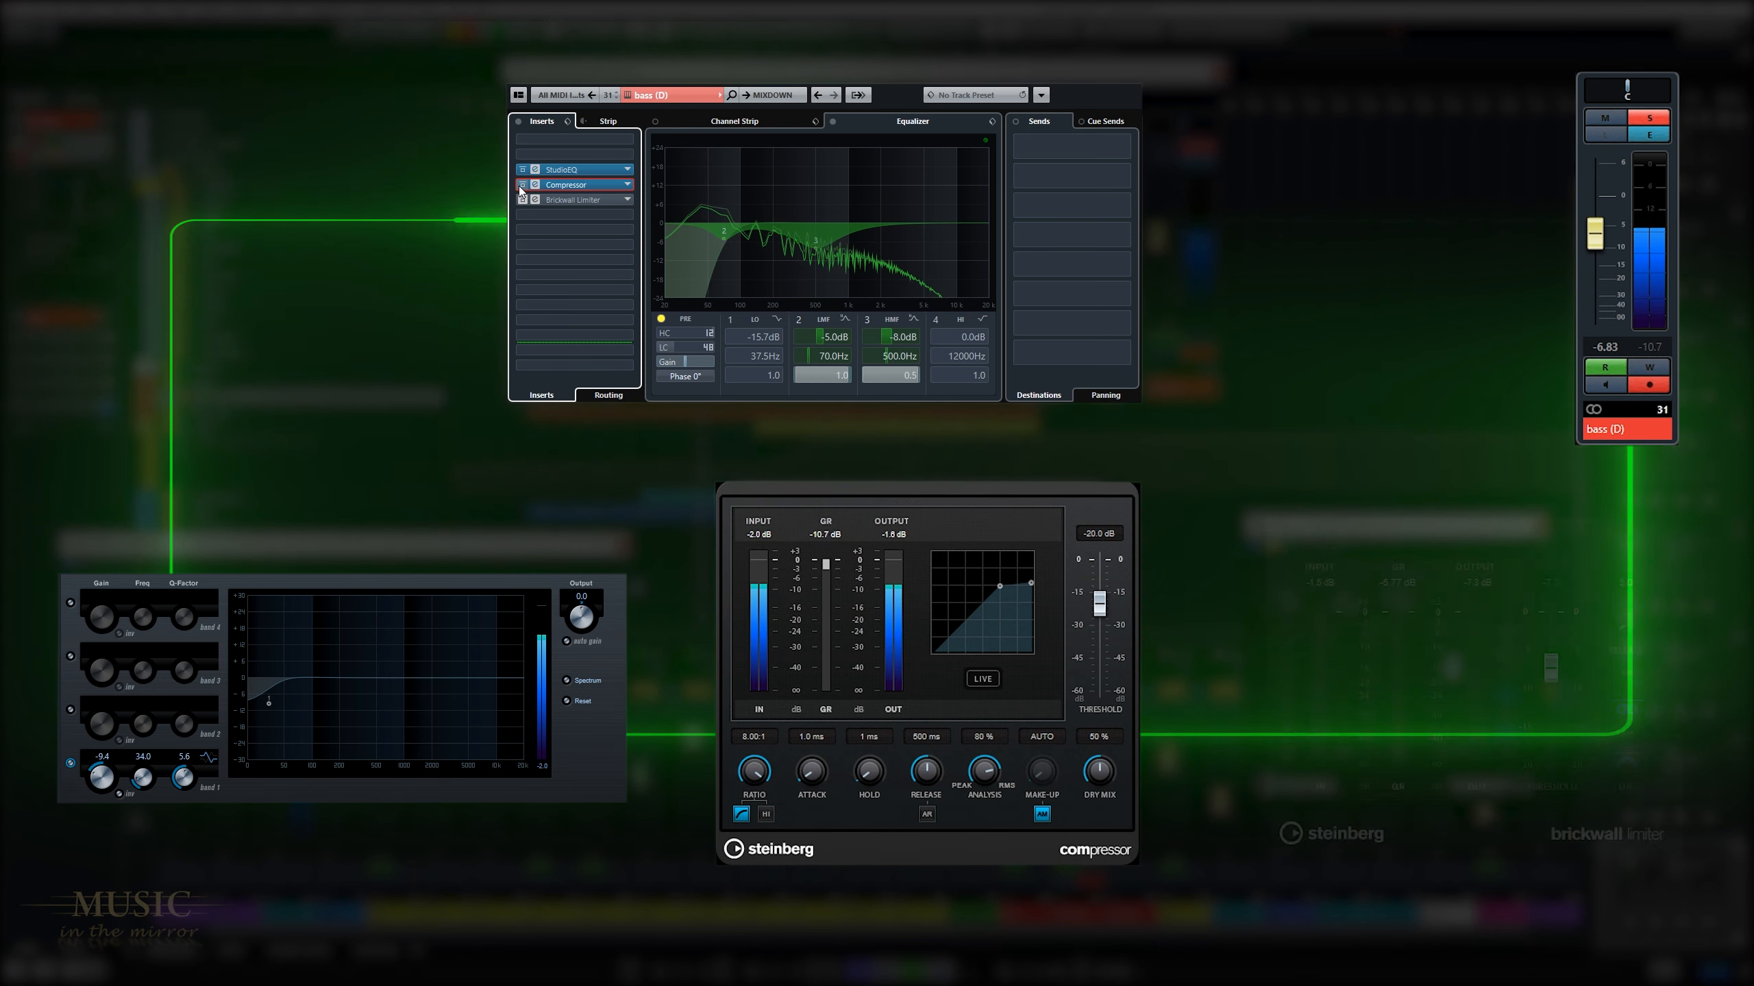
{"action": "left_click", "coordinate": [522, 200]}
{"action": "left_click", "coordinate": [522, 200]}
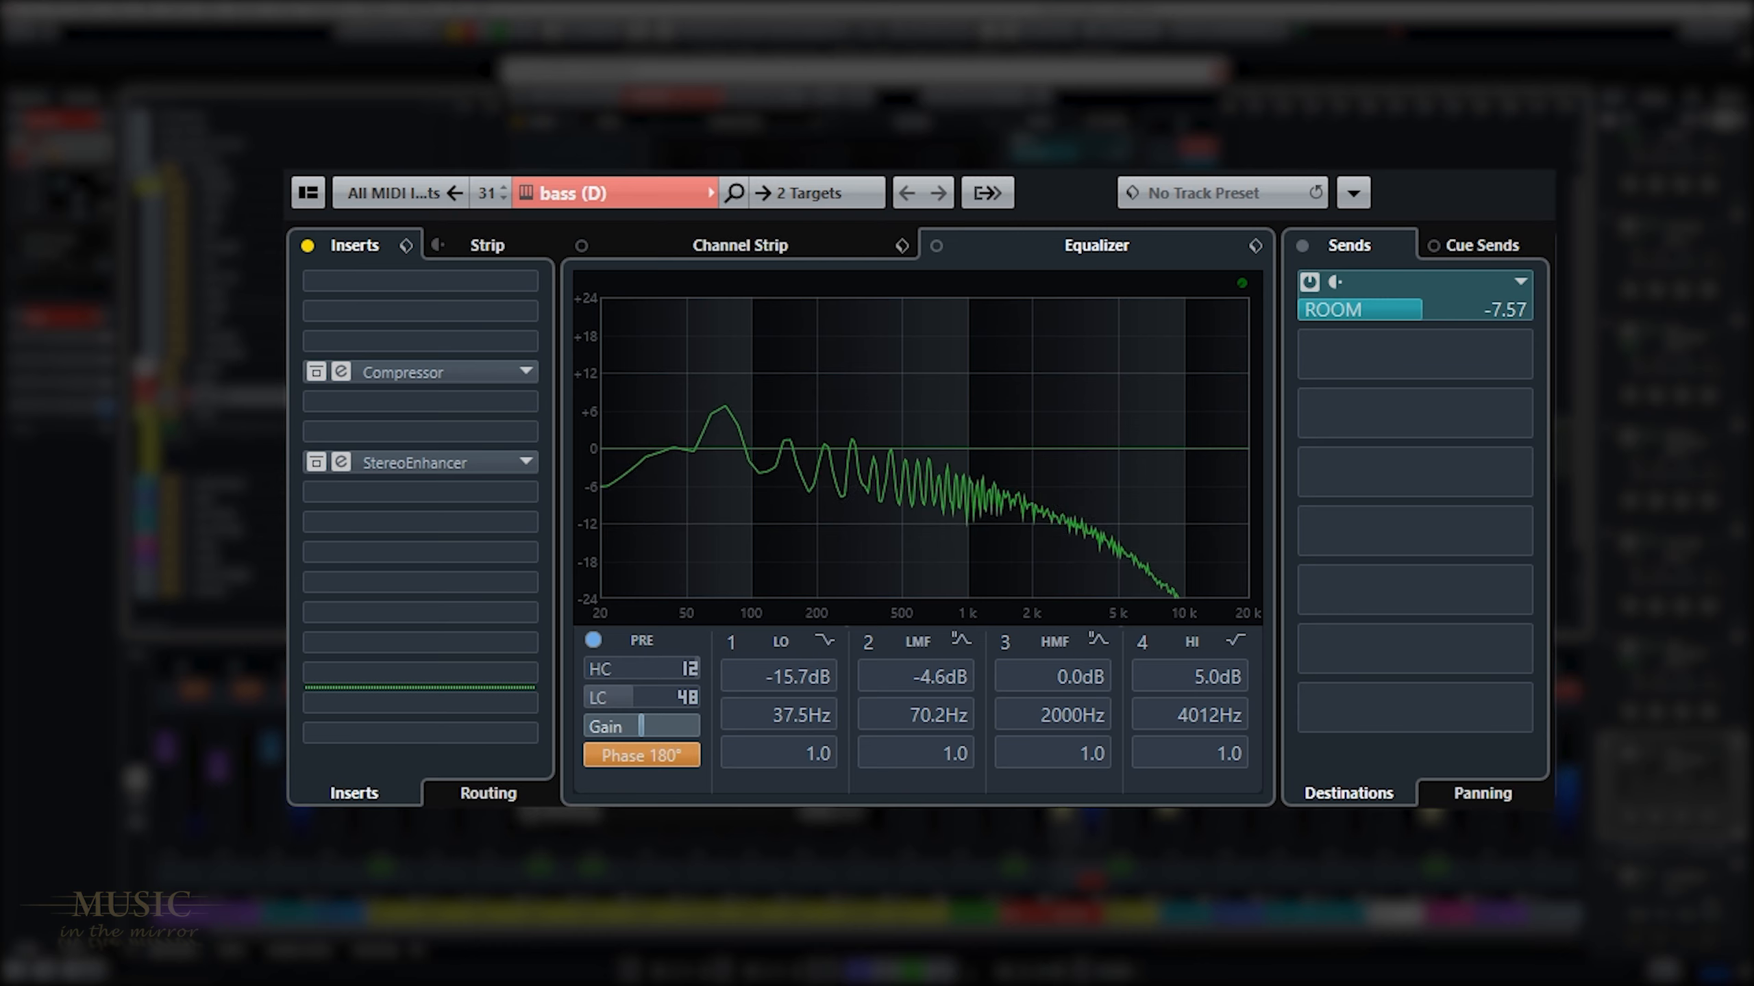
Step: Enable the low cut and EQ band 4 on the bass (D) channel routed to 2 Targets, leaving band 2 off
{"action": "left_click", "coordinate": [596, 700]}
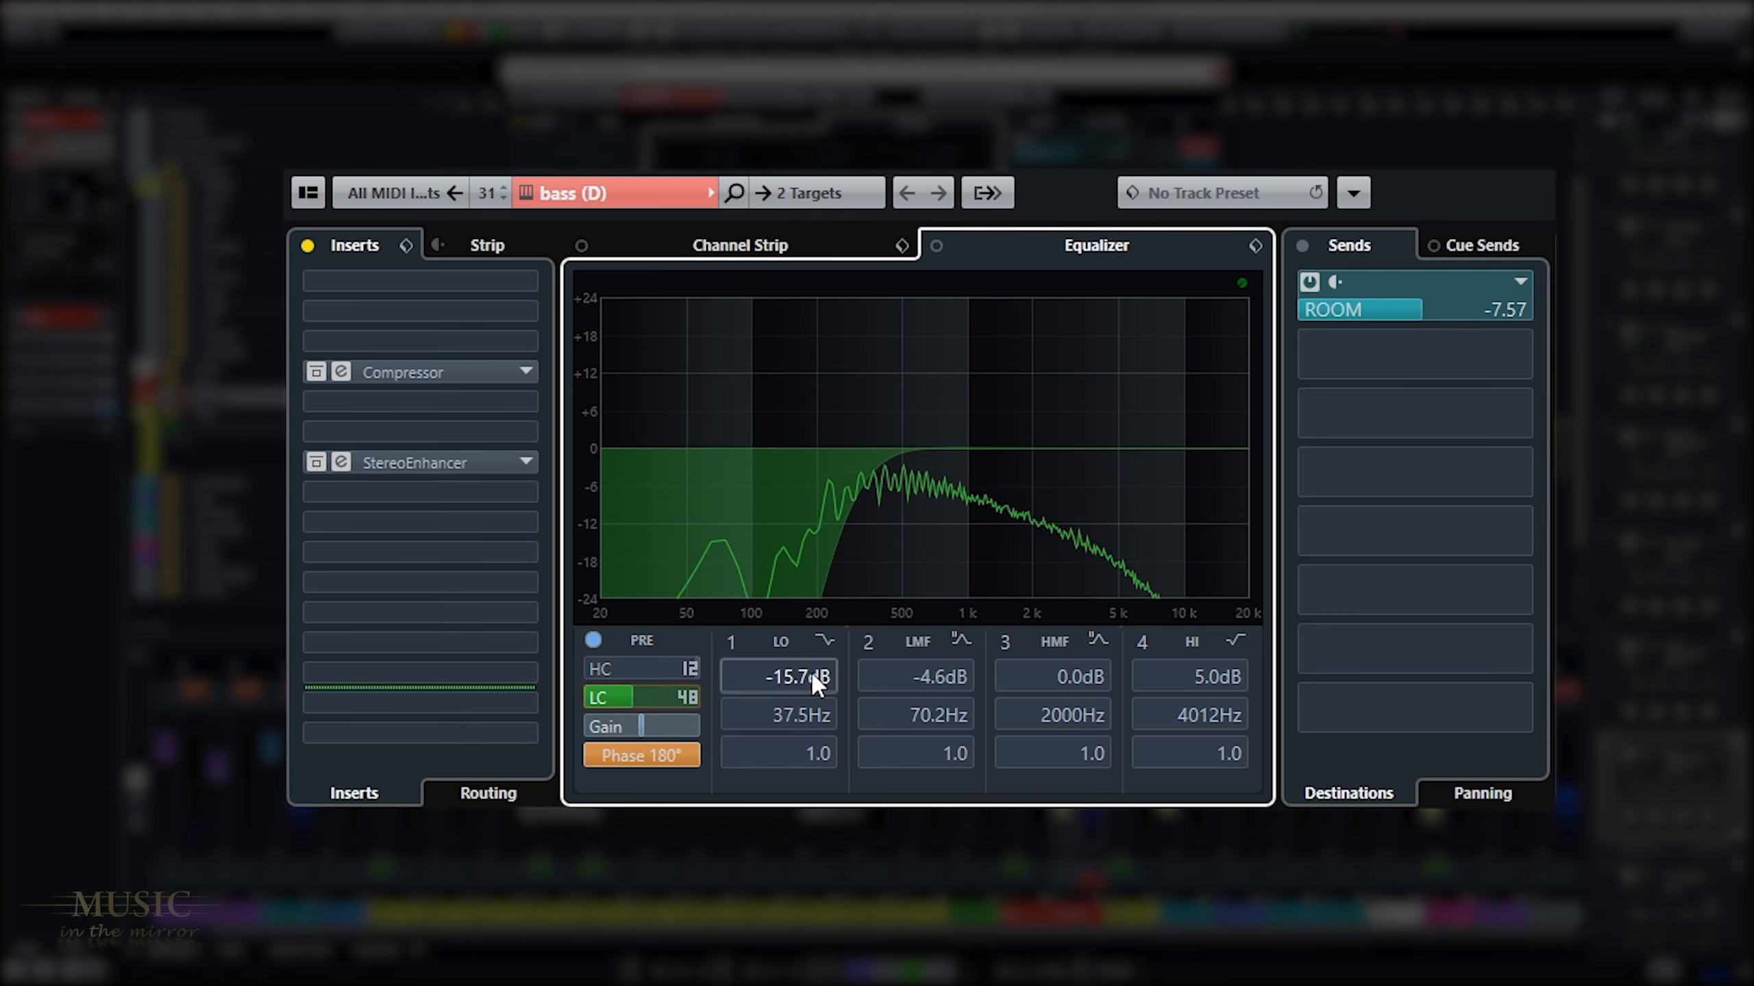
{"action": "left_click", "coordinate": [872, 641]}
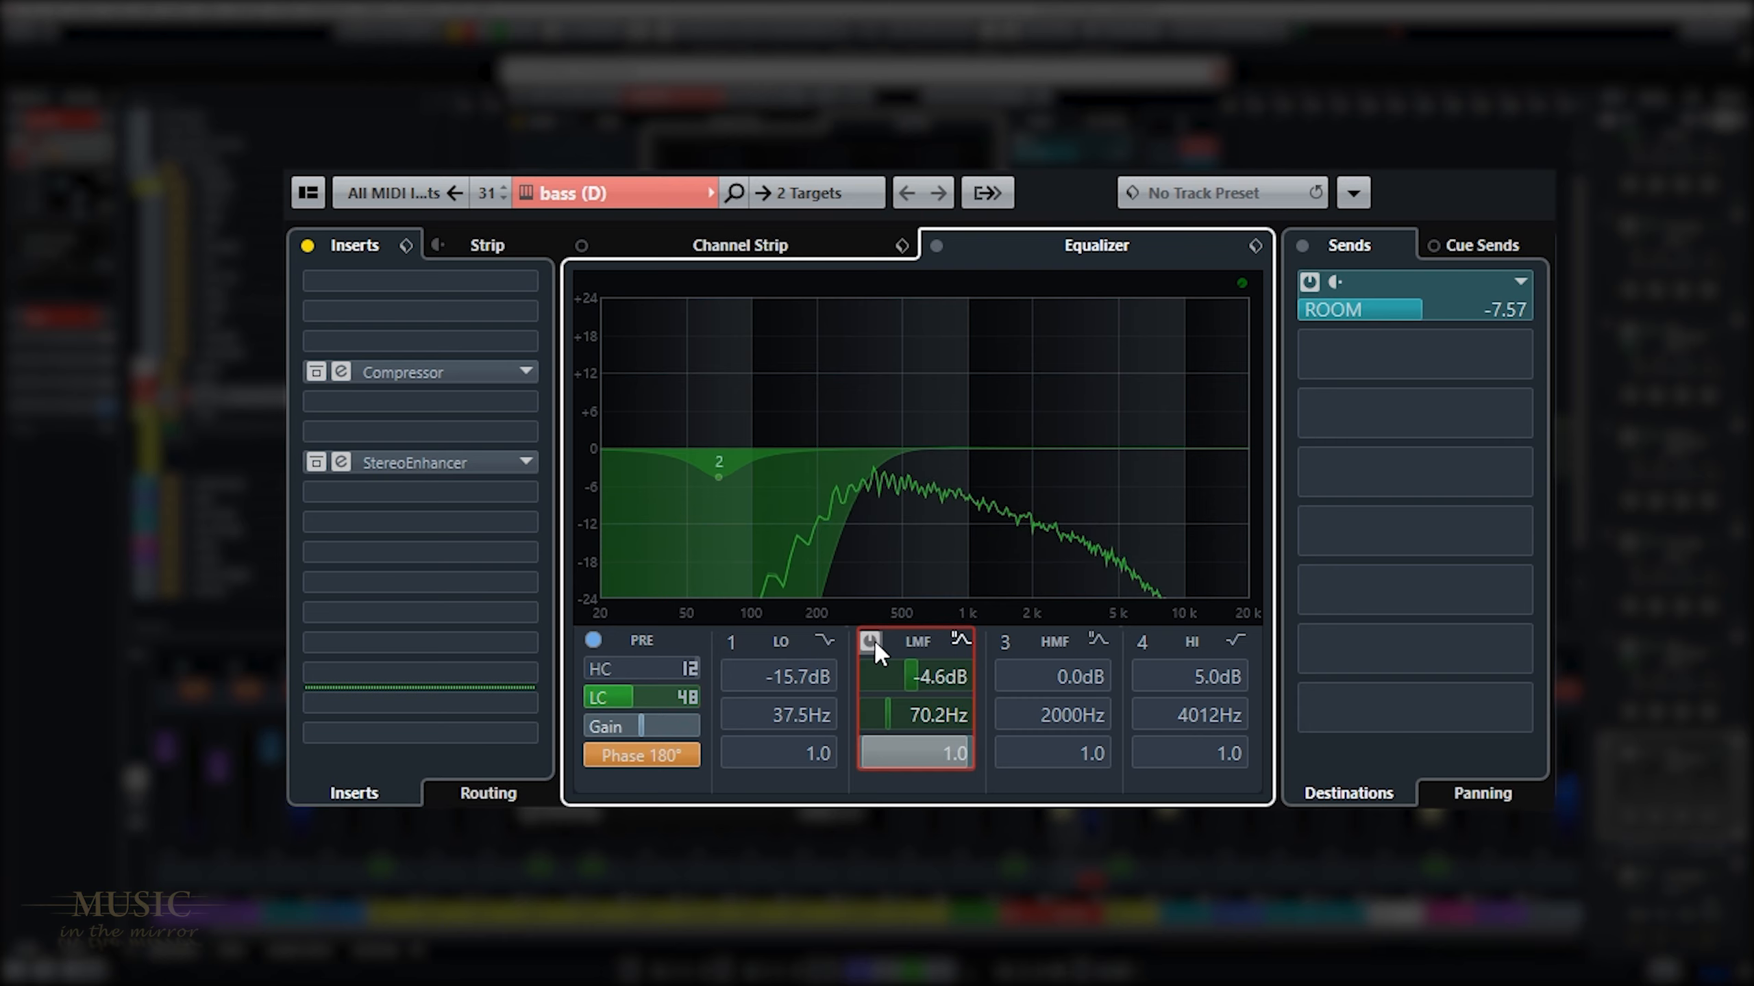
{"action": "left_click", "coordinate": [873, 641]}
{"action": "left_click", "coordinate": [1140, 641]}
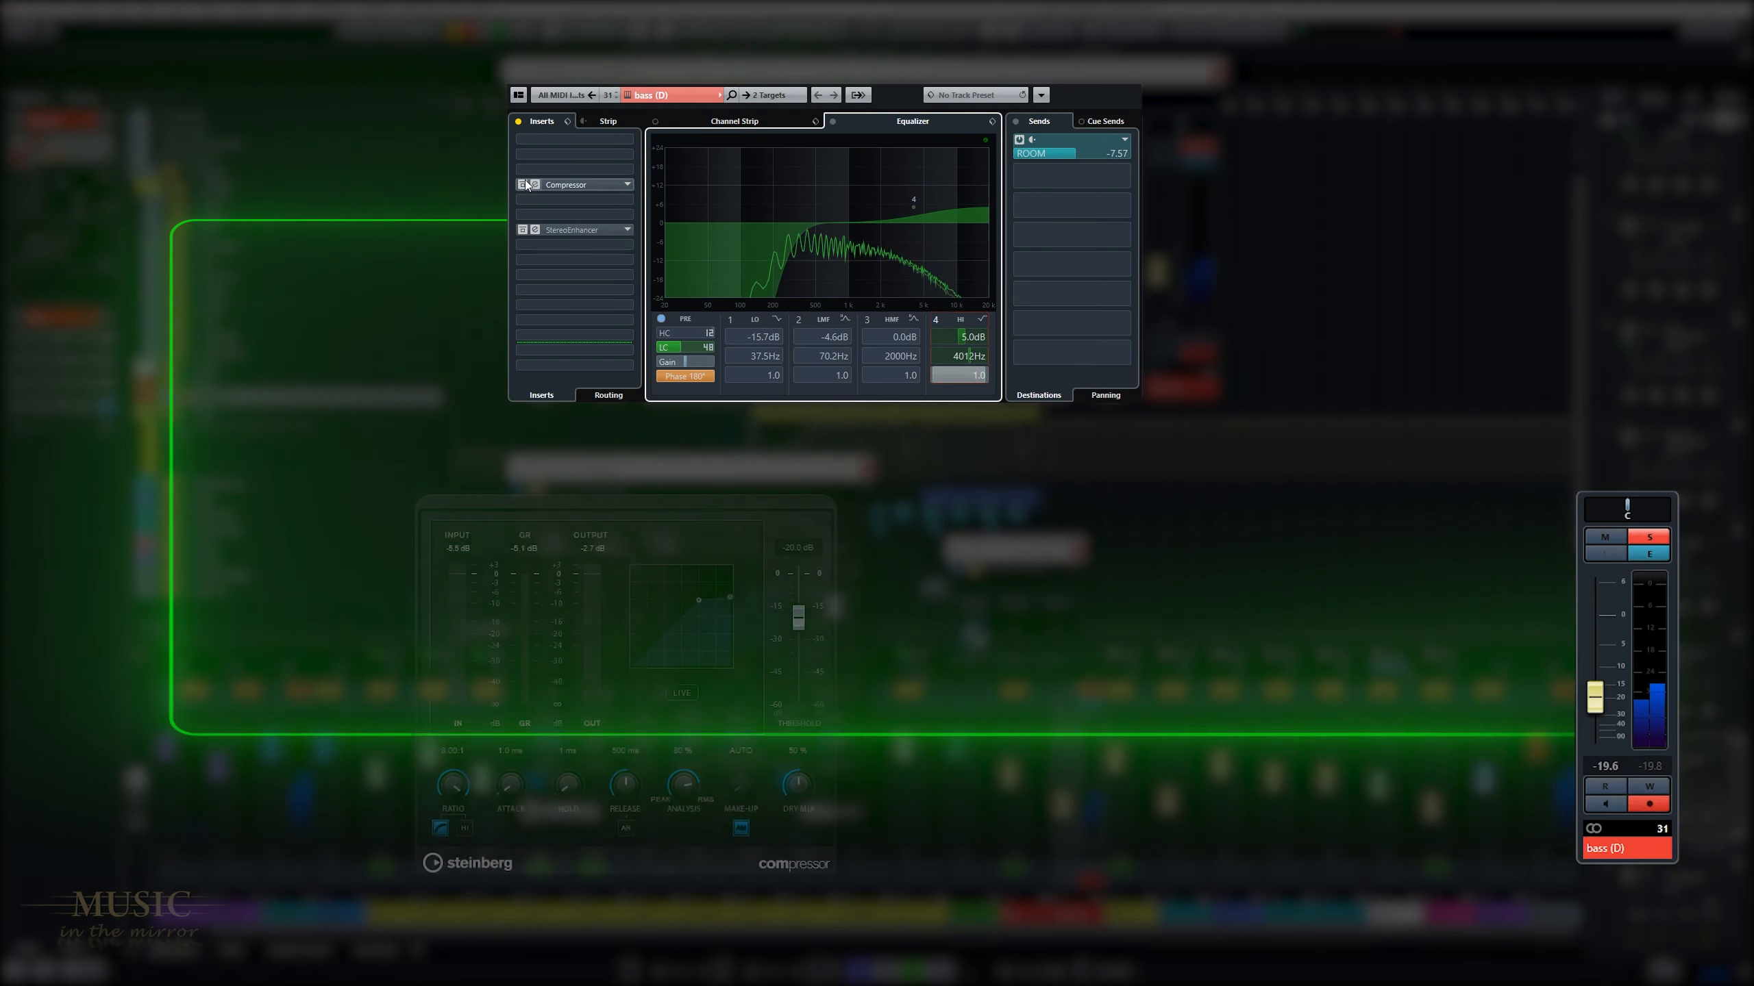
Step: Activate the Compressor and StereoEnhancer inserts on the bass (D) channel
{"action": "left_click", "coordinate": [523, 184]}
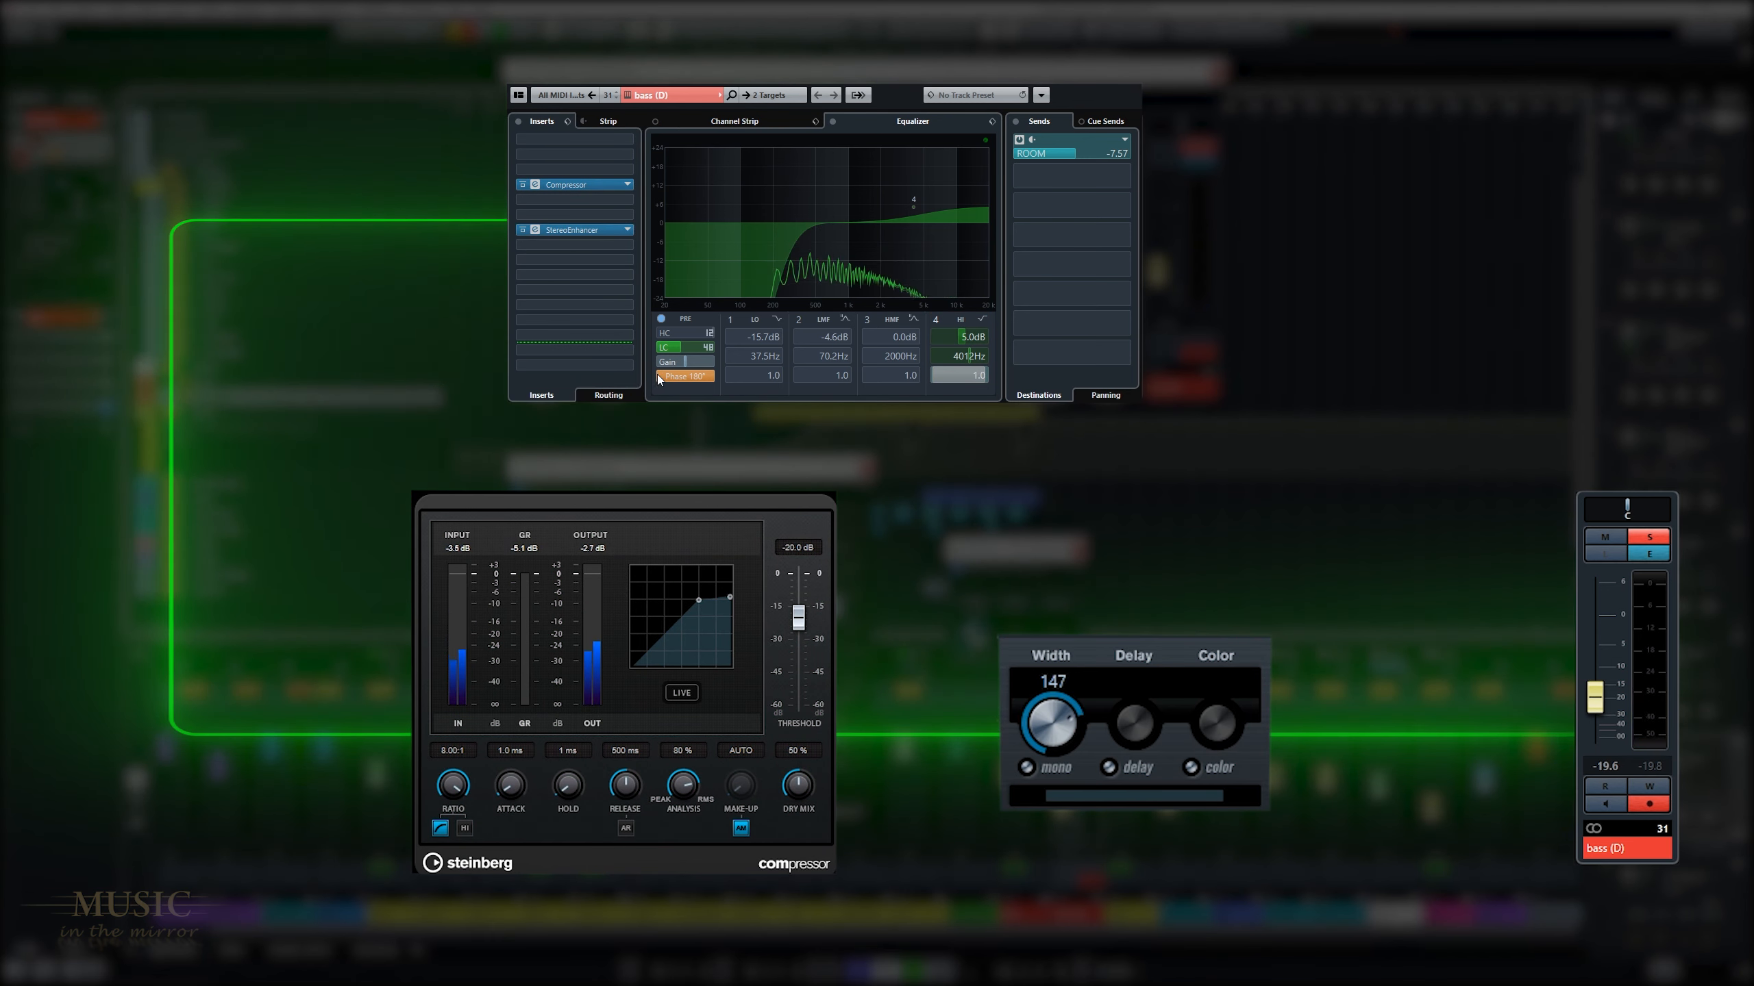
Step: Toggle the bass (D) channel's phase between 0° and 180°, leave it at 180°, and raise the channel's fader
{"action": "left_click", "coordinate": [693, 389]}
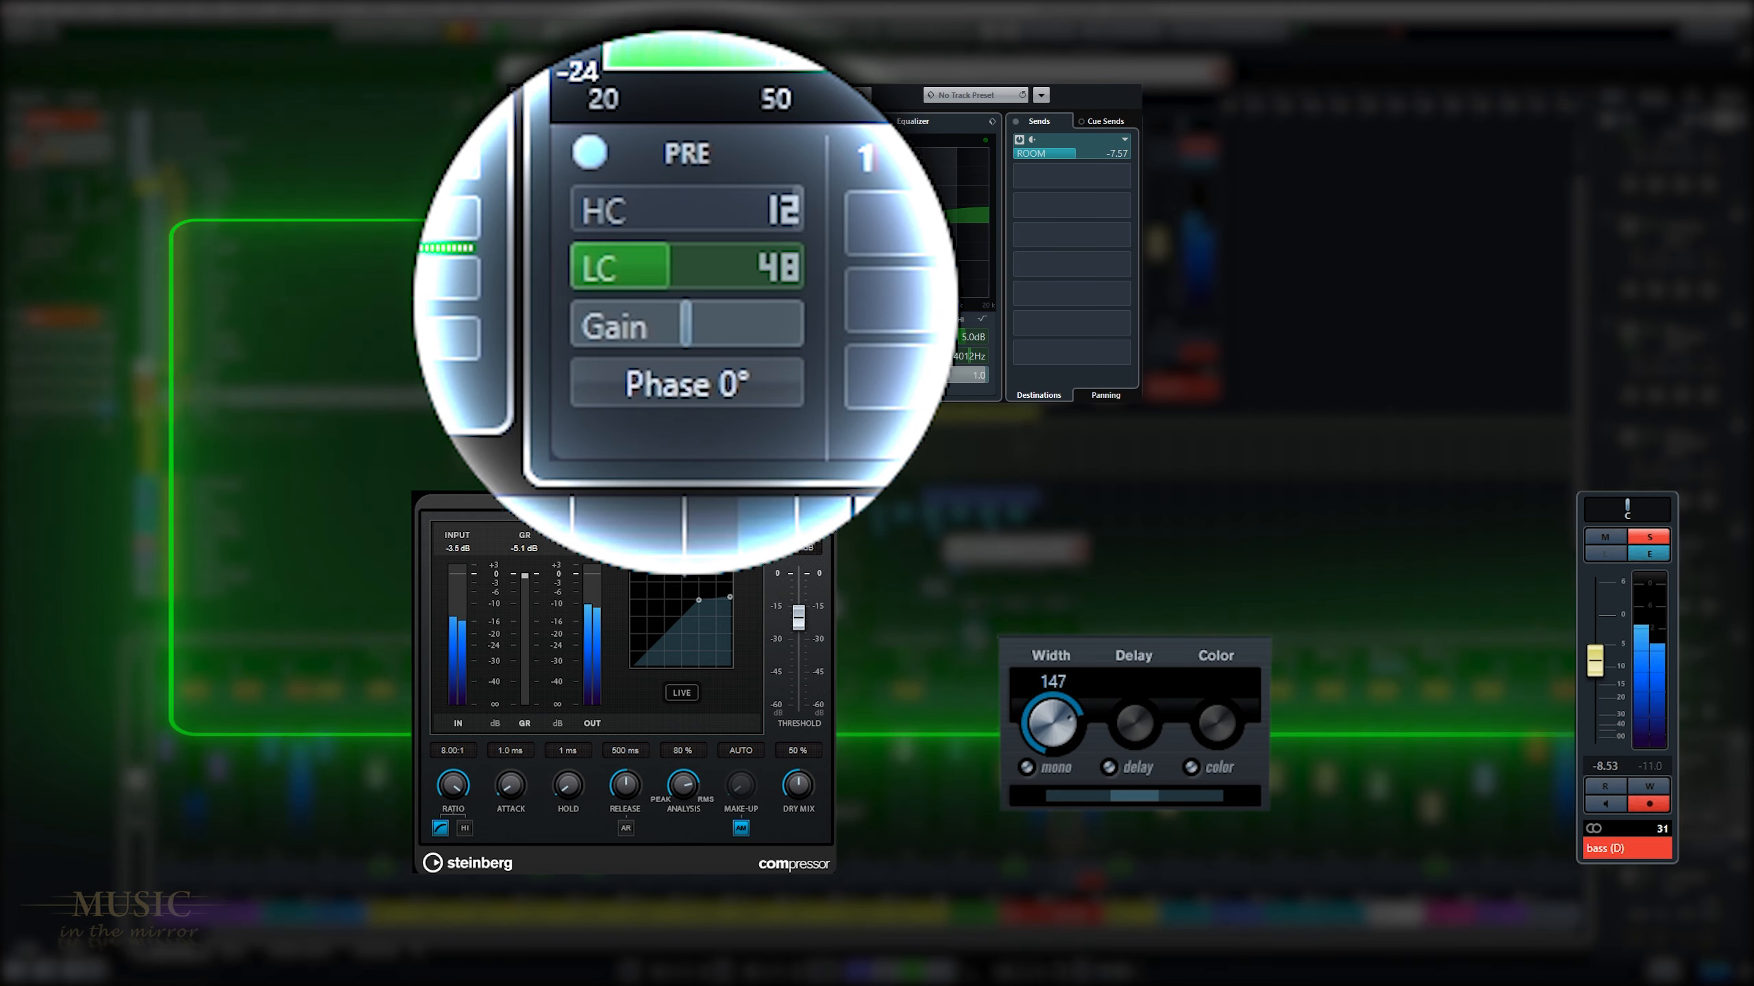
{"action": "left_click", "coordinate": [685, 401]}
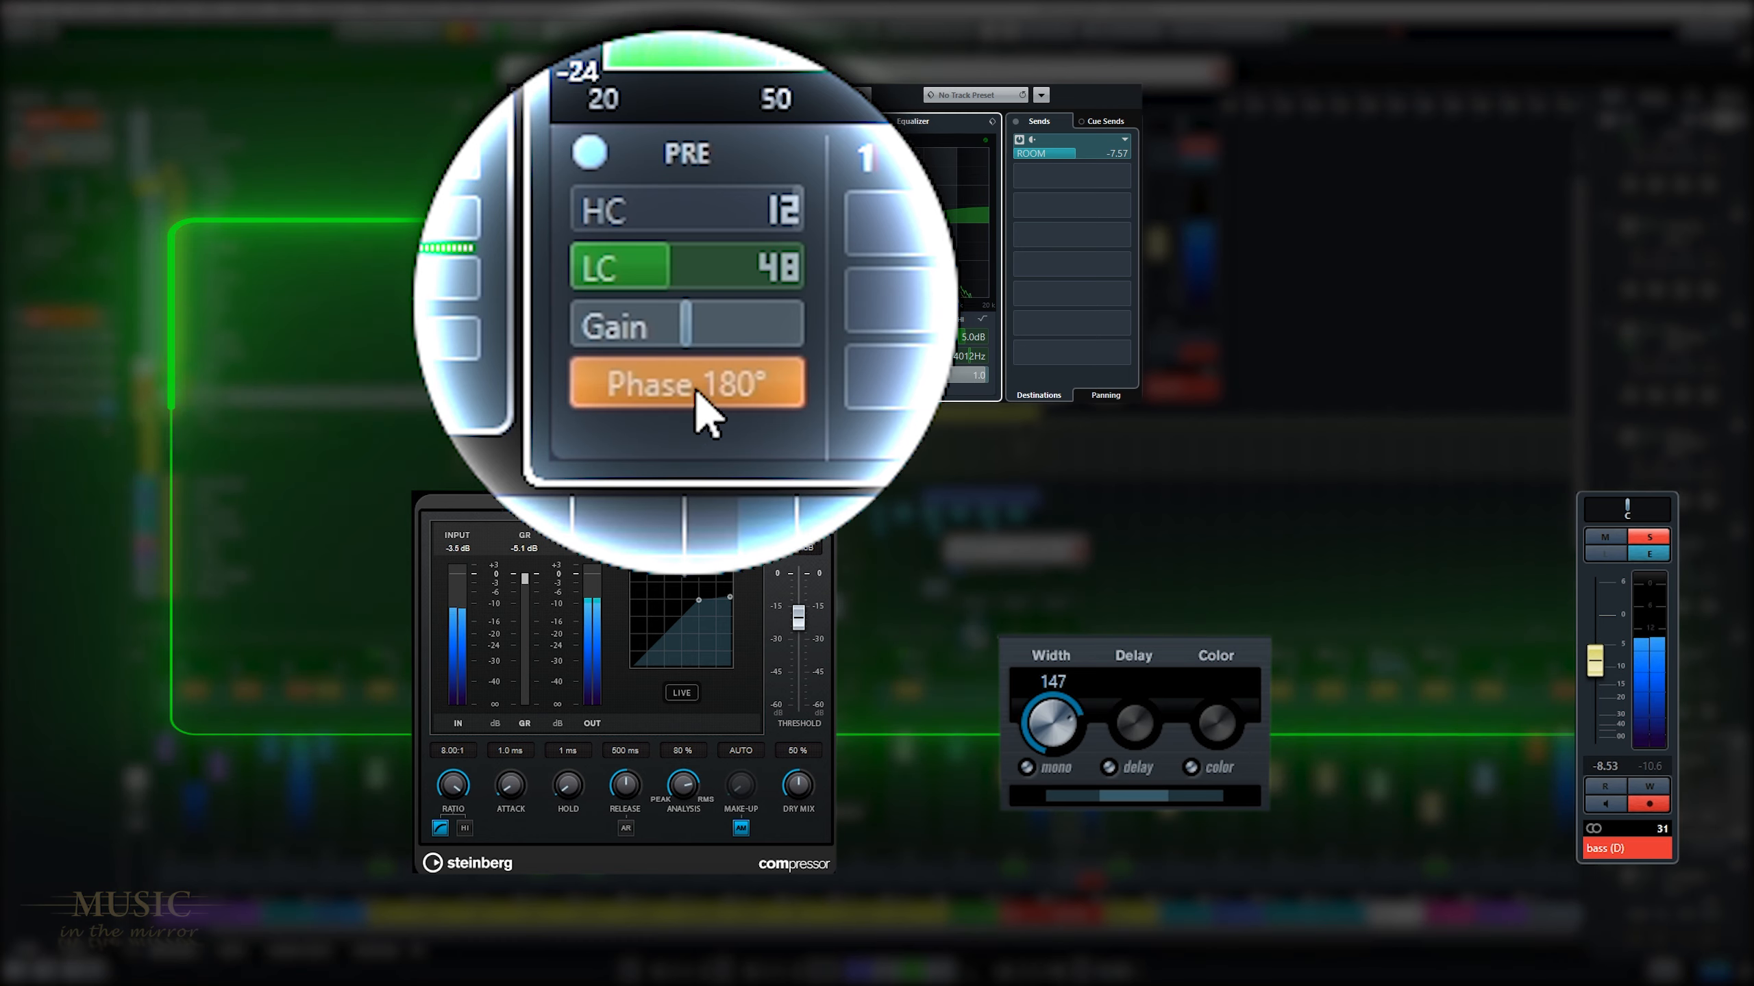
{"action": "left_click", "coordinate": [701, 388]}
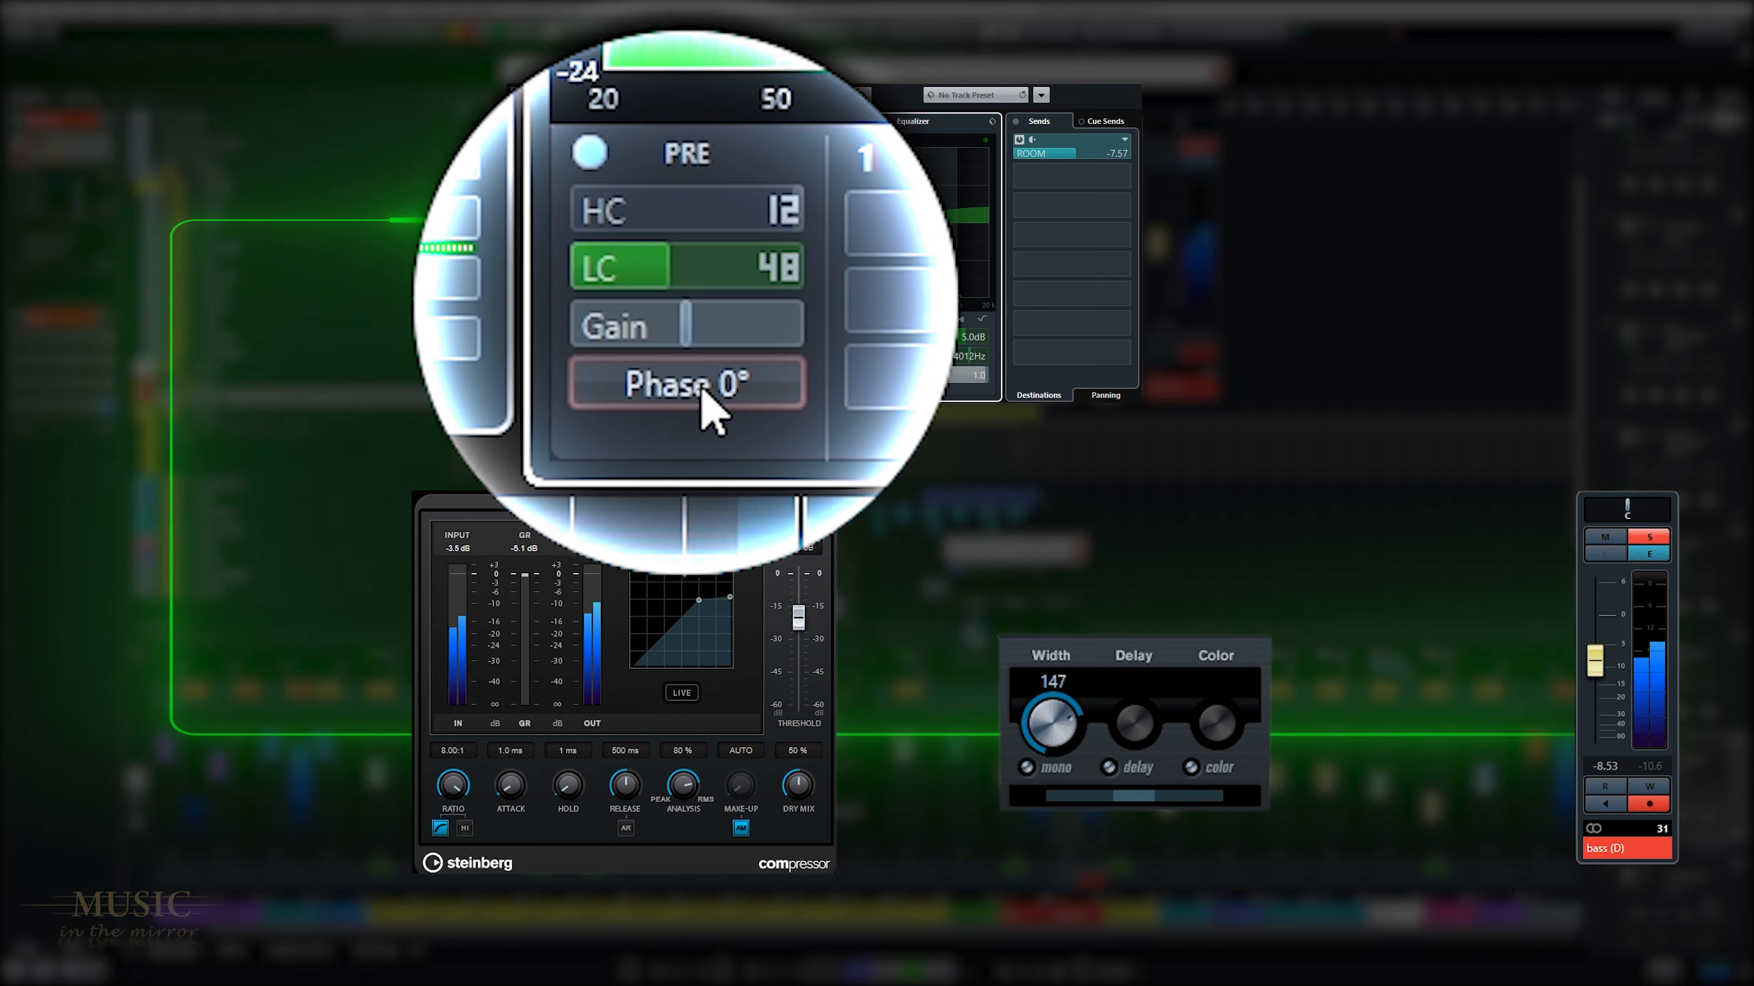
{"action": "left_click", "coordinate": [701, 387]}
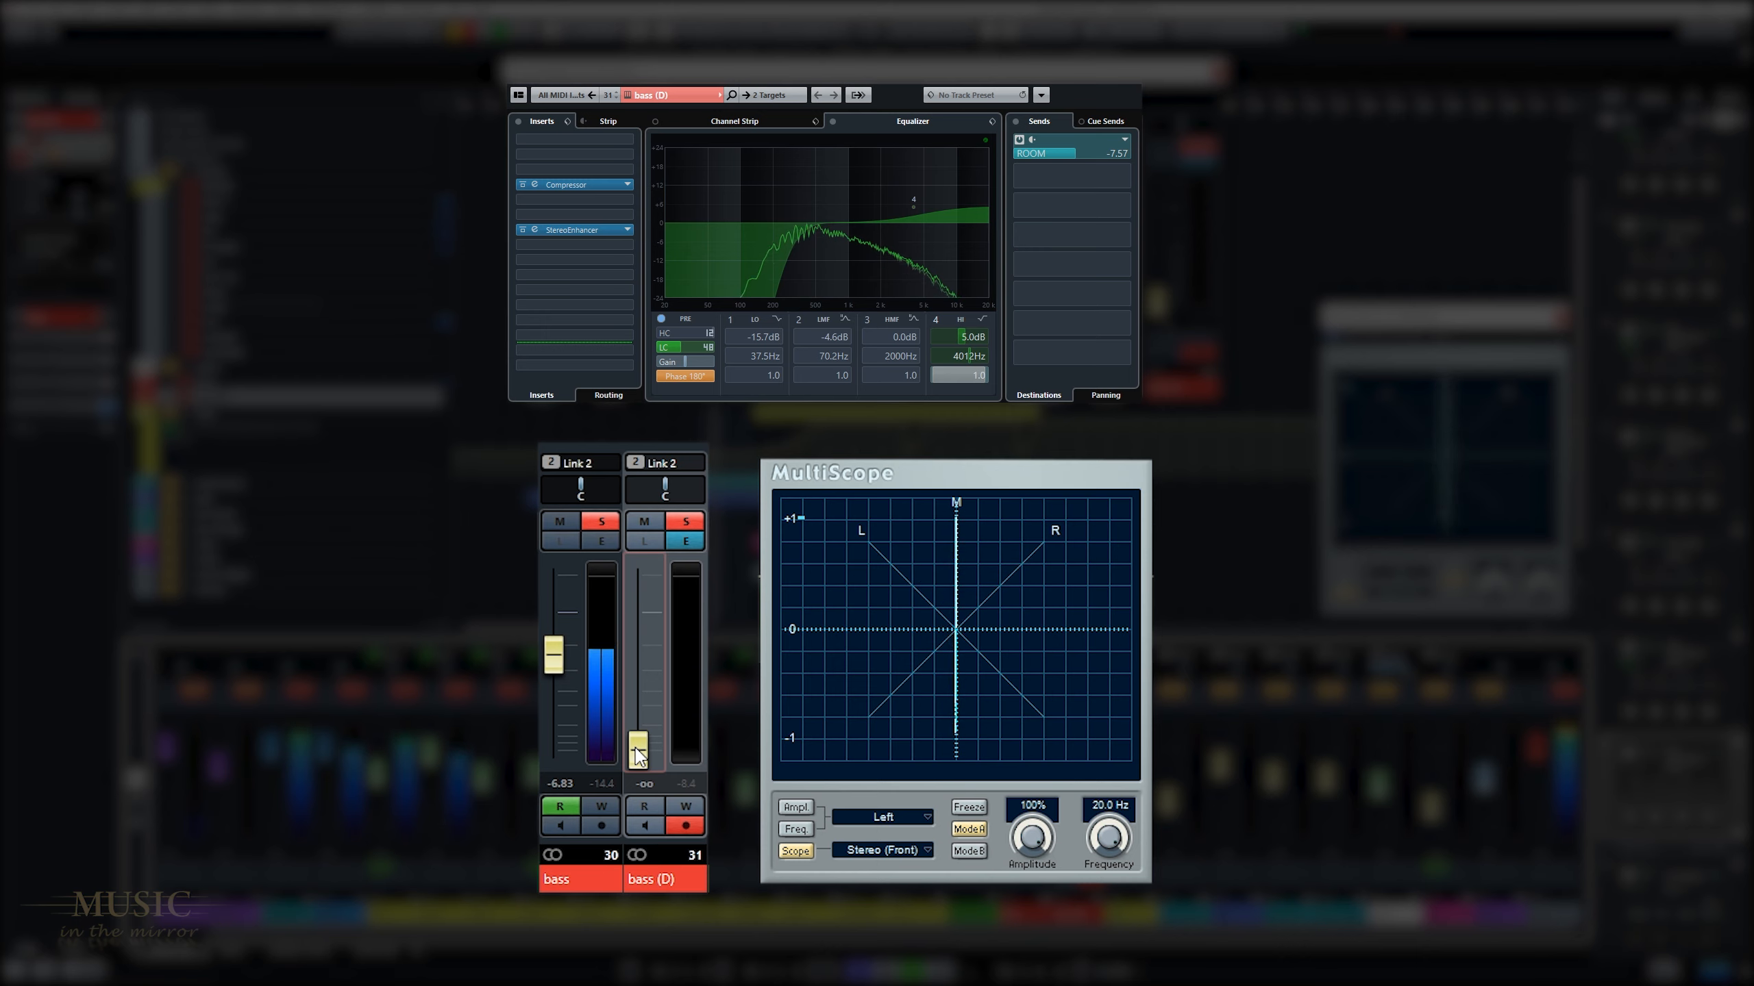
{"action": "left_click_drag", "start_coordinate": [638, 751], "coordinate": [663, 689]}
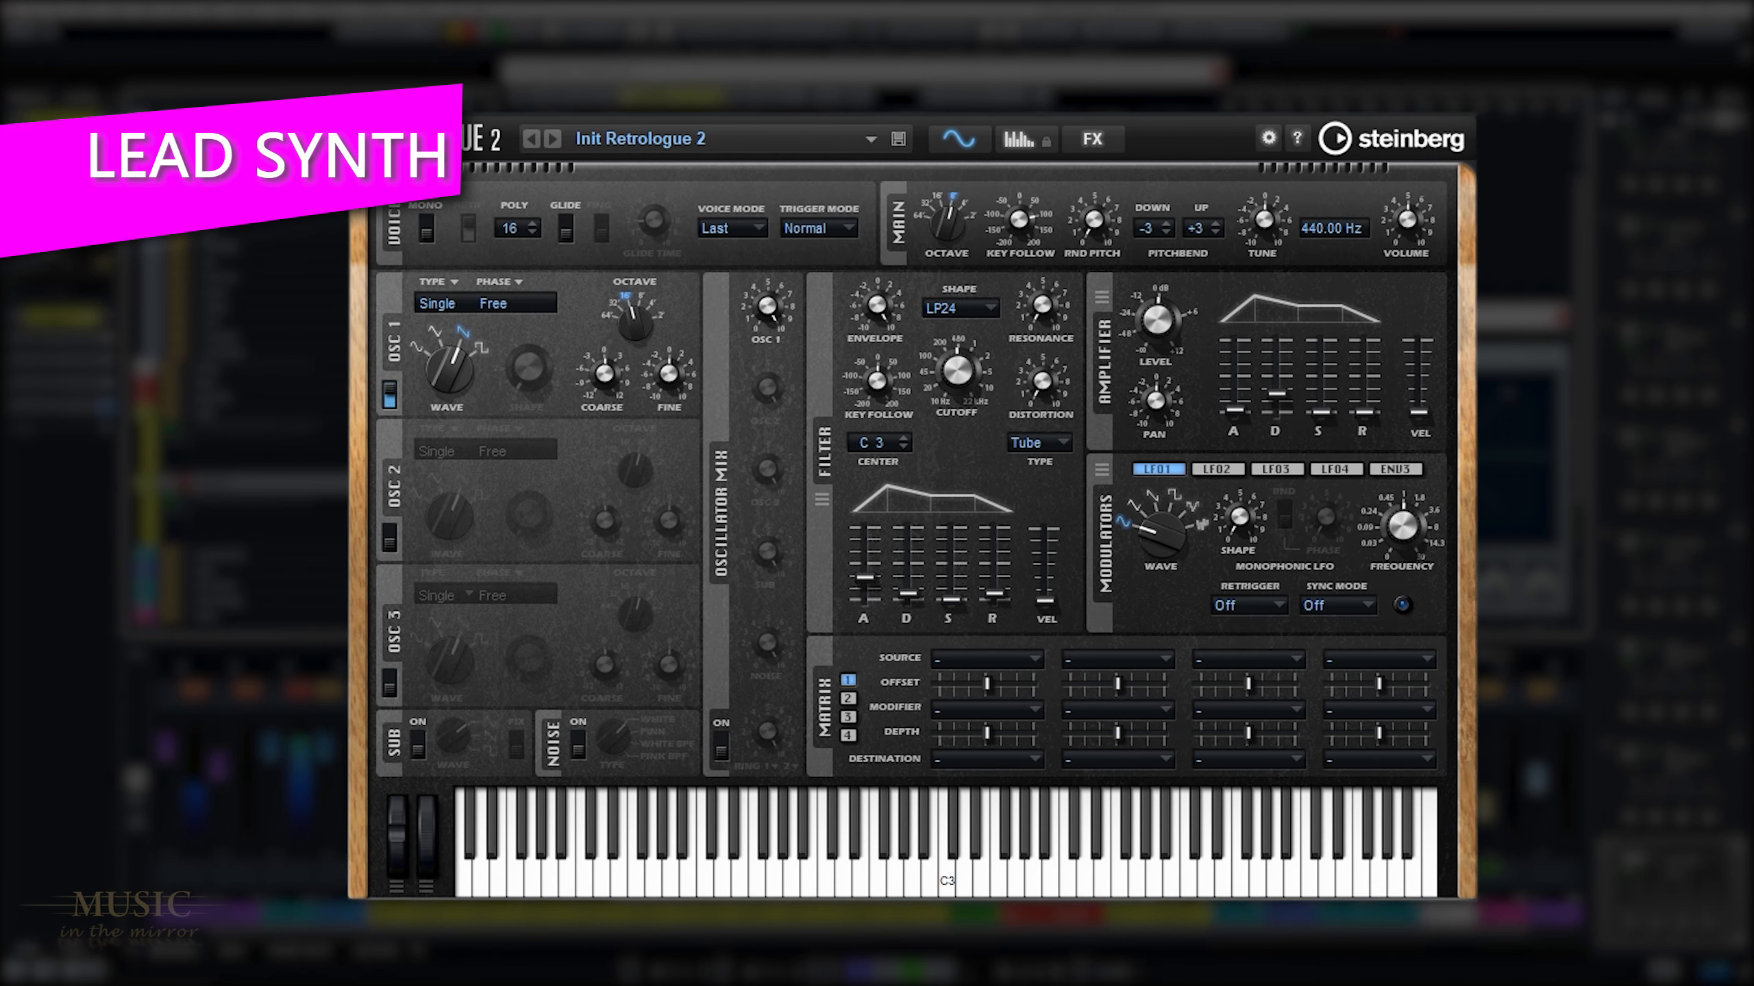
Step: On the lead synth's initial patch, lower oscillator 1's octave one step, and give the amplifier envelope a slightly longer decay and minimum sustain
{"action": "left_click", "coordinate": [719, 148]}
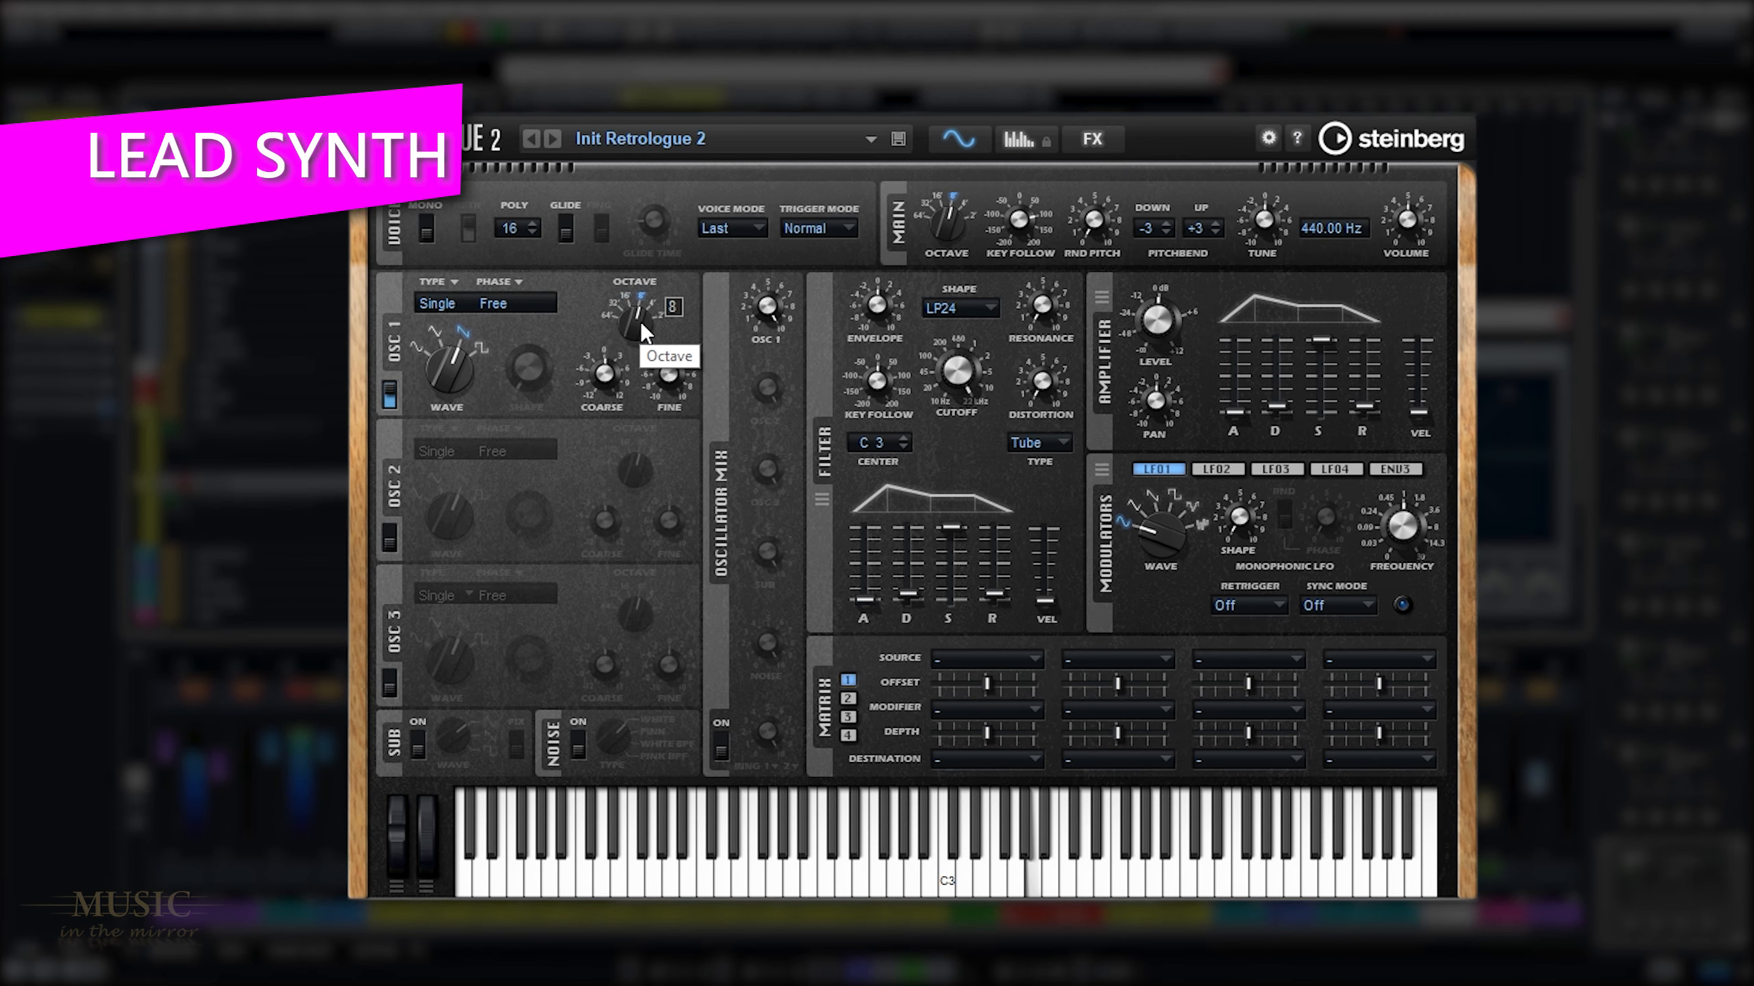
{"action": "left_click_drag", "start_coordinate": [640, 320], "coordinate": [639, 348]}
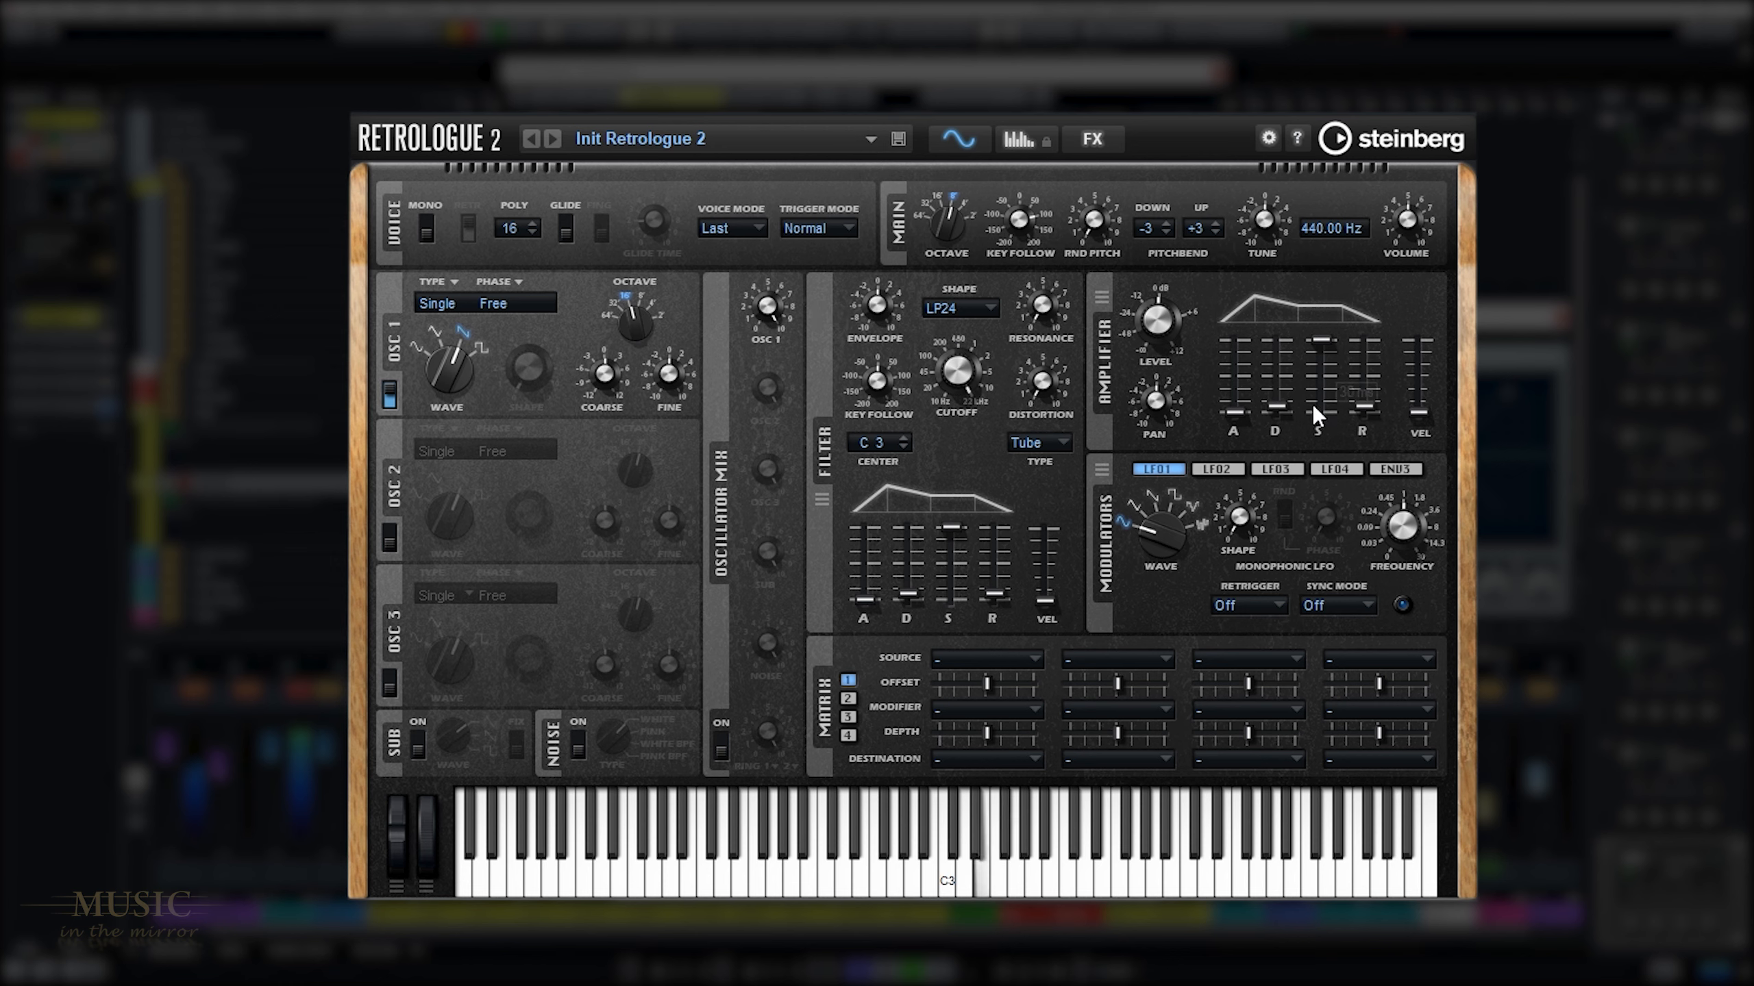
{"action": "left_click_drag", "start_coordinate": [1277, 403], "coordinate": [1320, 366]}
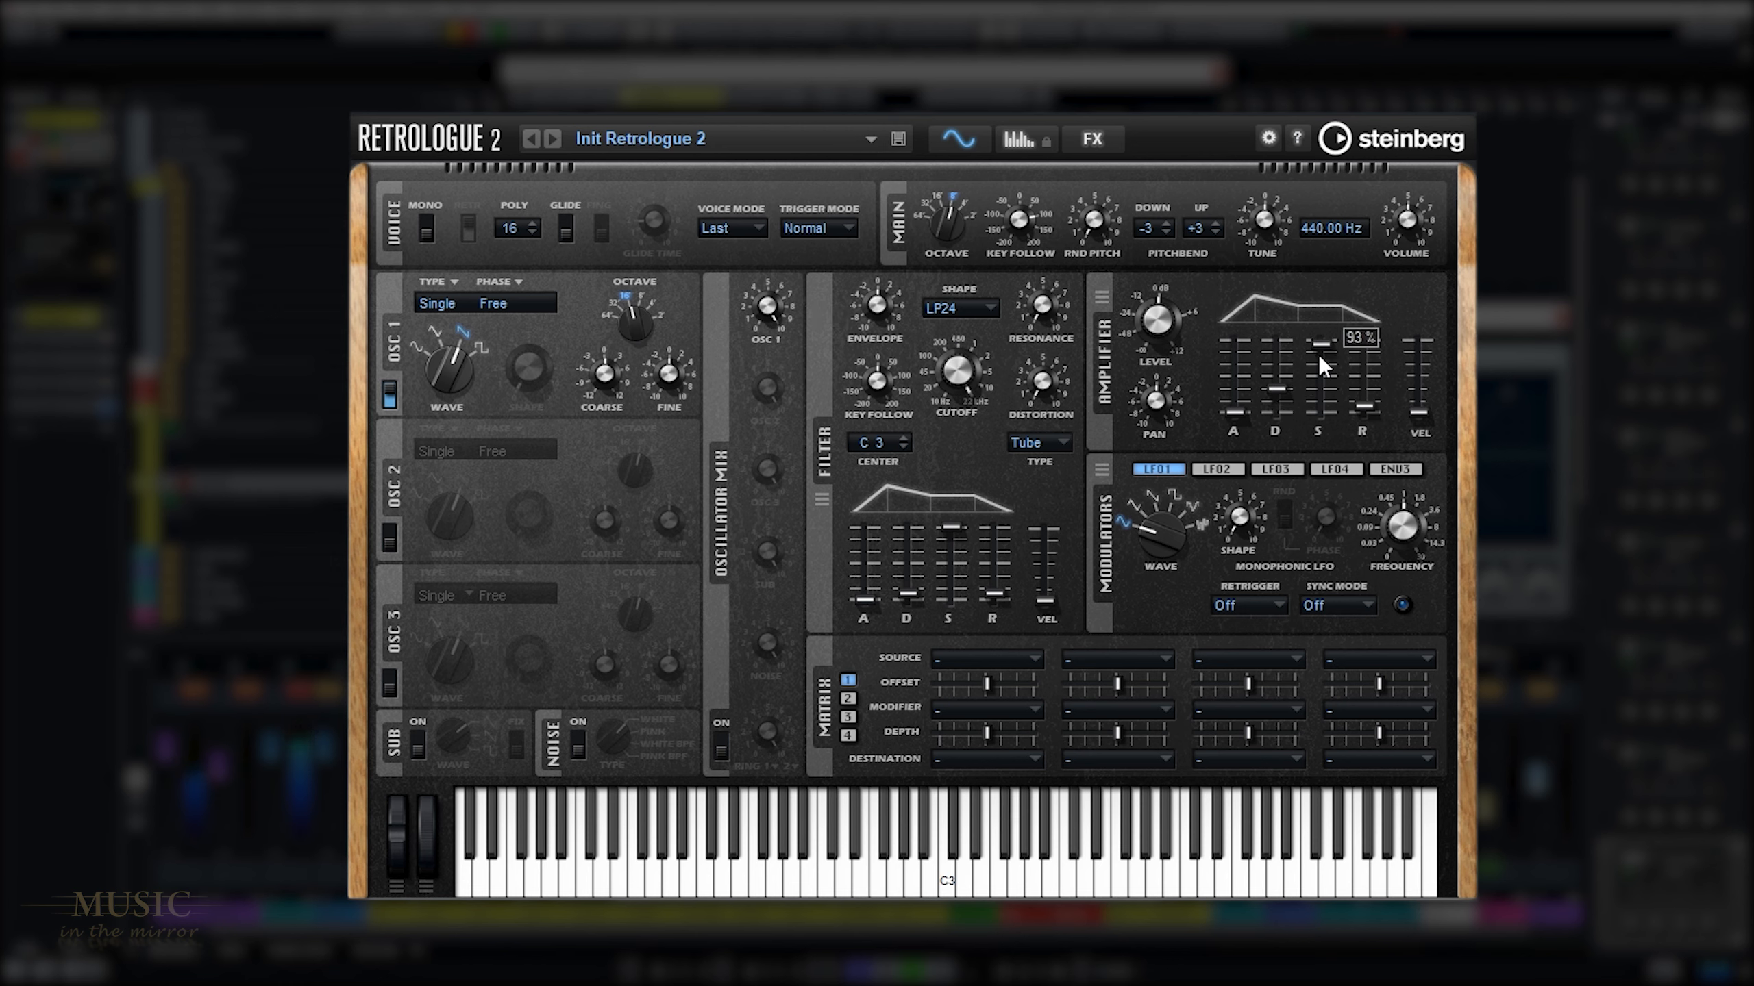
{"action": "left_click_drag", "start_coordinate": [1233, 413], "coordinate": [1281, 394]}
Step: Raise the lead synth's filter envelope attack to about 186 ms
{"action": "mouse_move", "coordinate": [875, 303]}
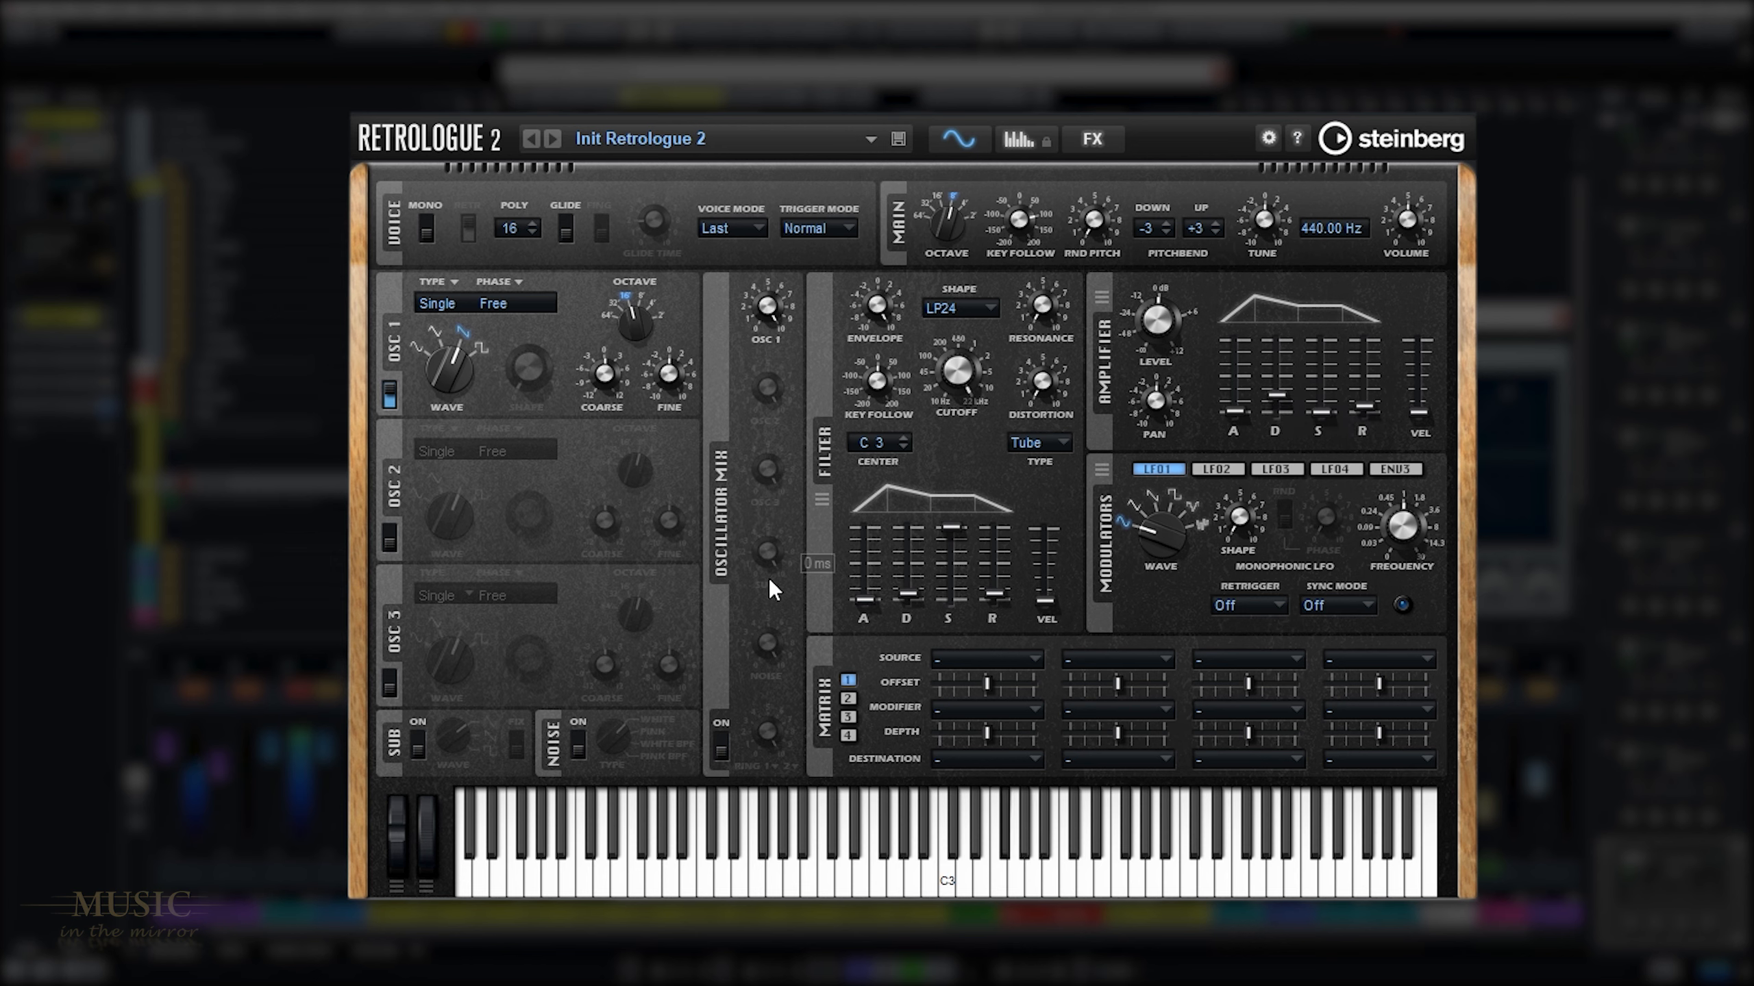
{"action": "left_click_drag", "start_coordinate": [863, 598], "coordinate": [972, 536]}
{"action": "mouse_move", "coordinate": [948, 528]}
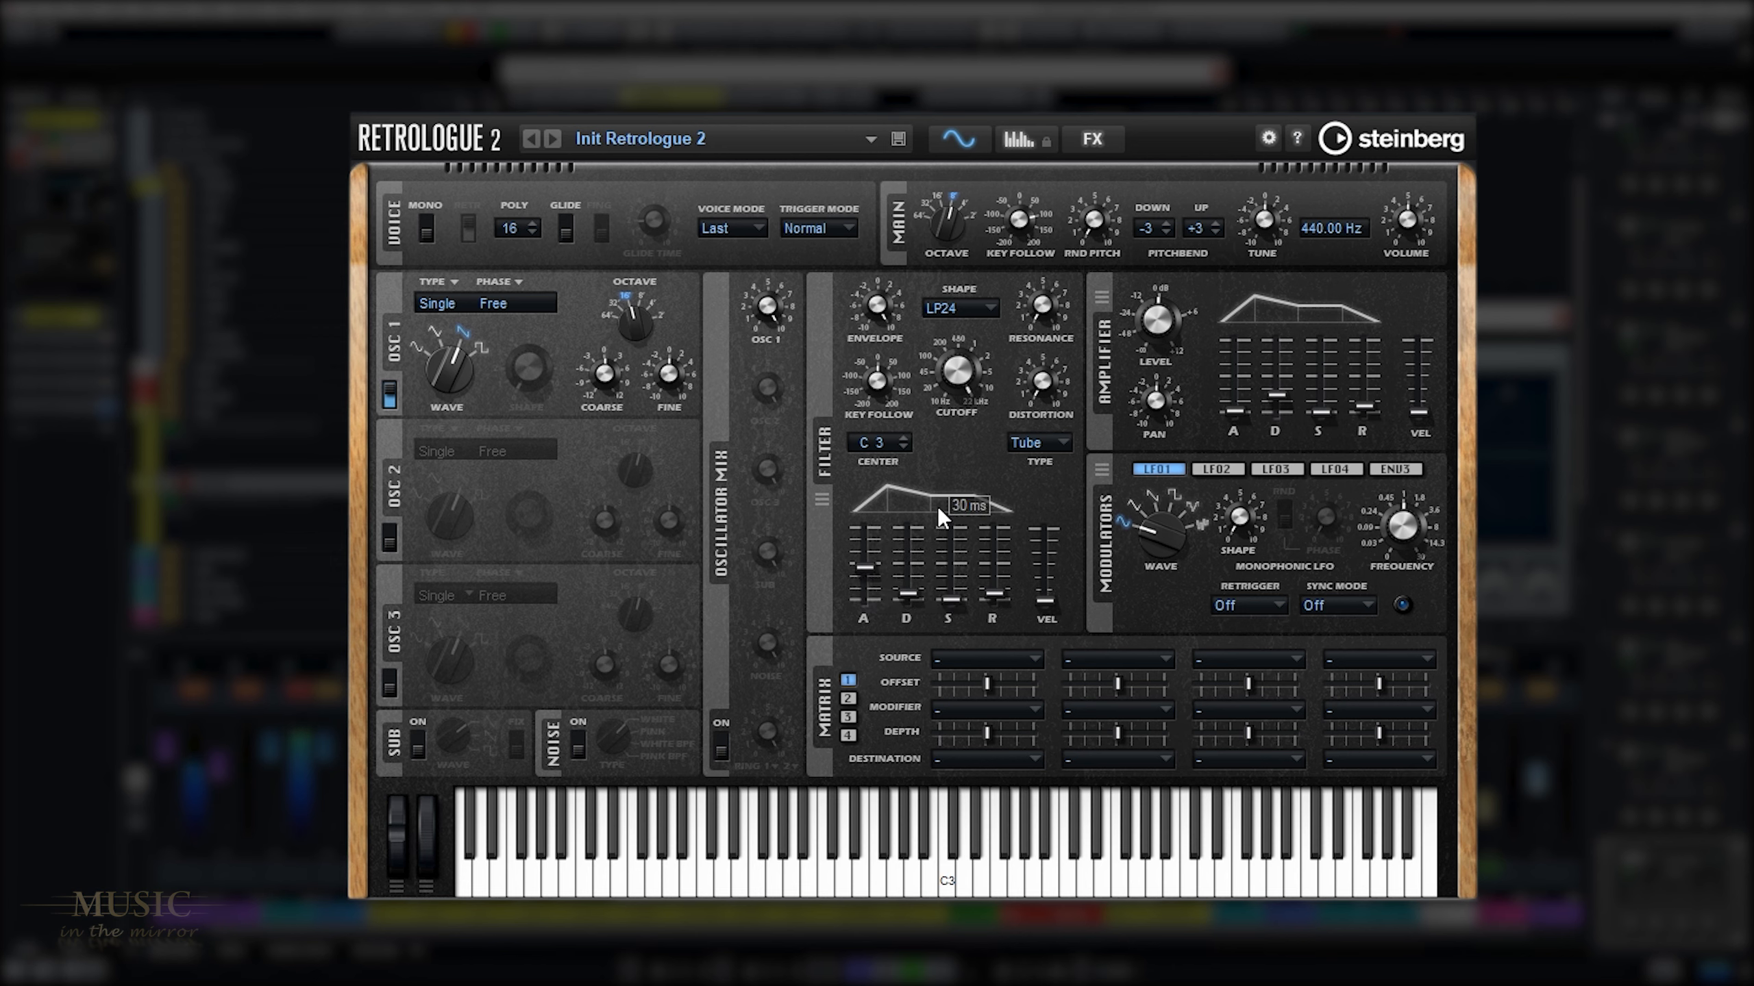
{"action": "mouse_move", "coordinate": [961, 366]}
{"action": "left_click_drag", "start_coordinate": [973, 487], "coordinate": [972, 517]}
{"action": "left_click_drag", "start_coordinate": [866, 585], "coordinate": [863, 577]}
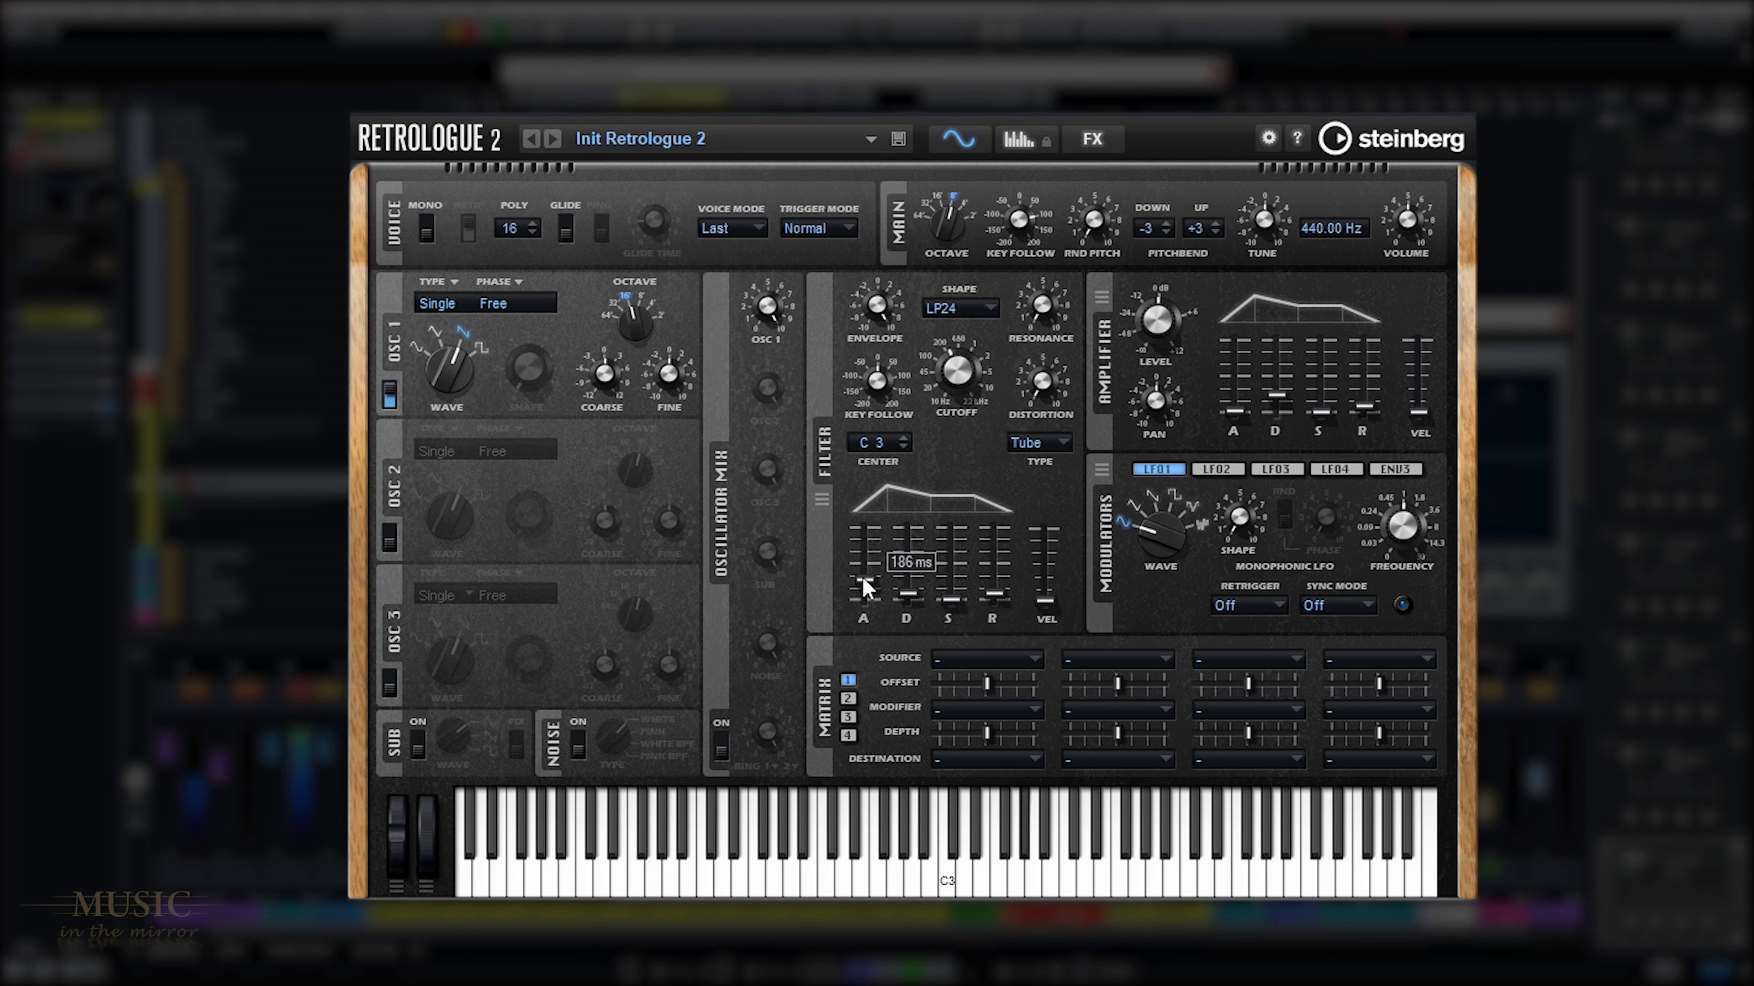
Step: Enable the lead synth's reverb with chorusing off and a predelay of about 65 ms, and lower its mix
{"action": "left_click", "coordinate": [1091, 139]}
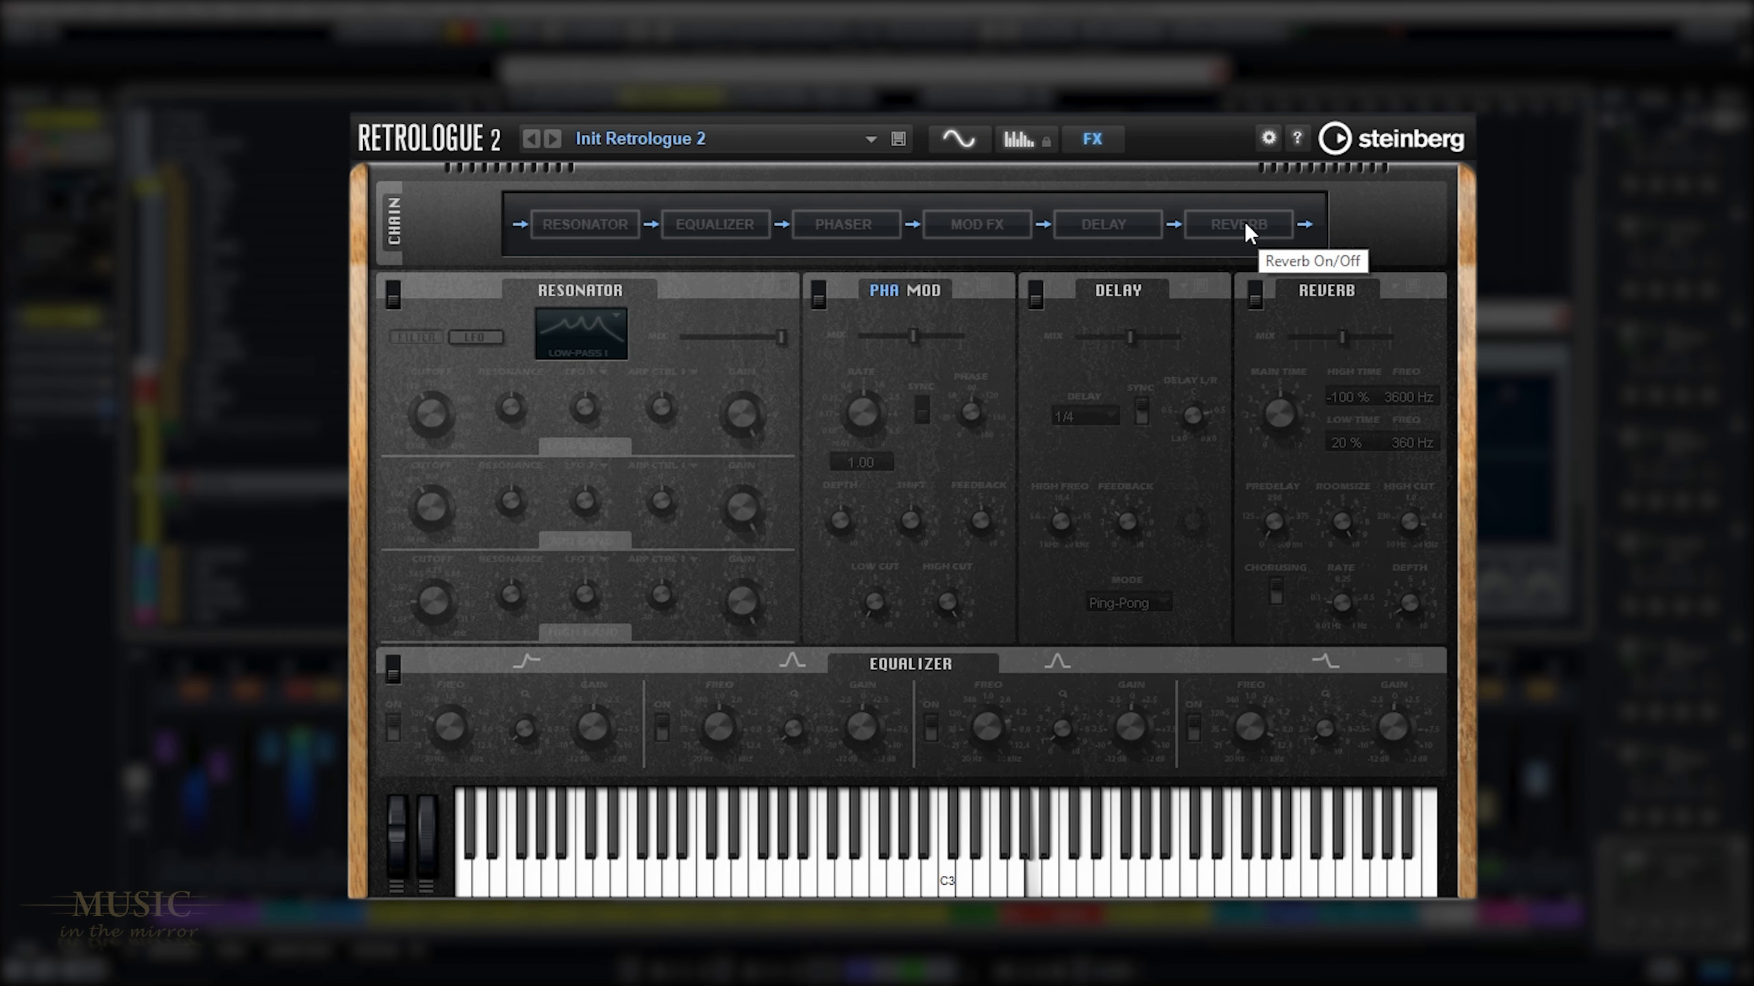
{"action": "left_click", "coordinate": [1244, 221]}
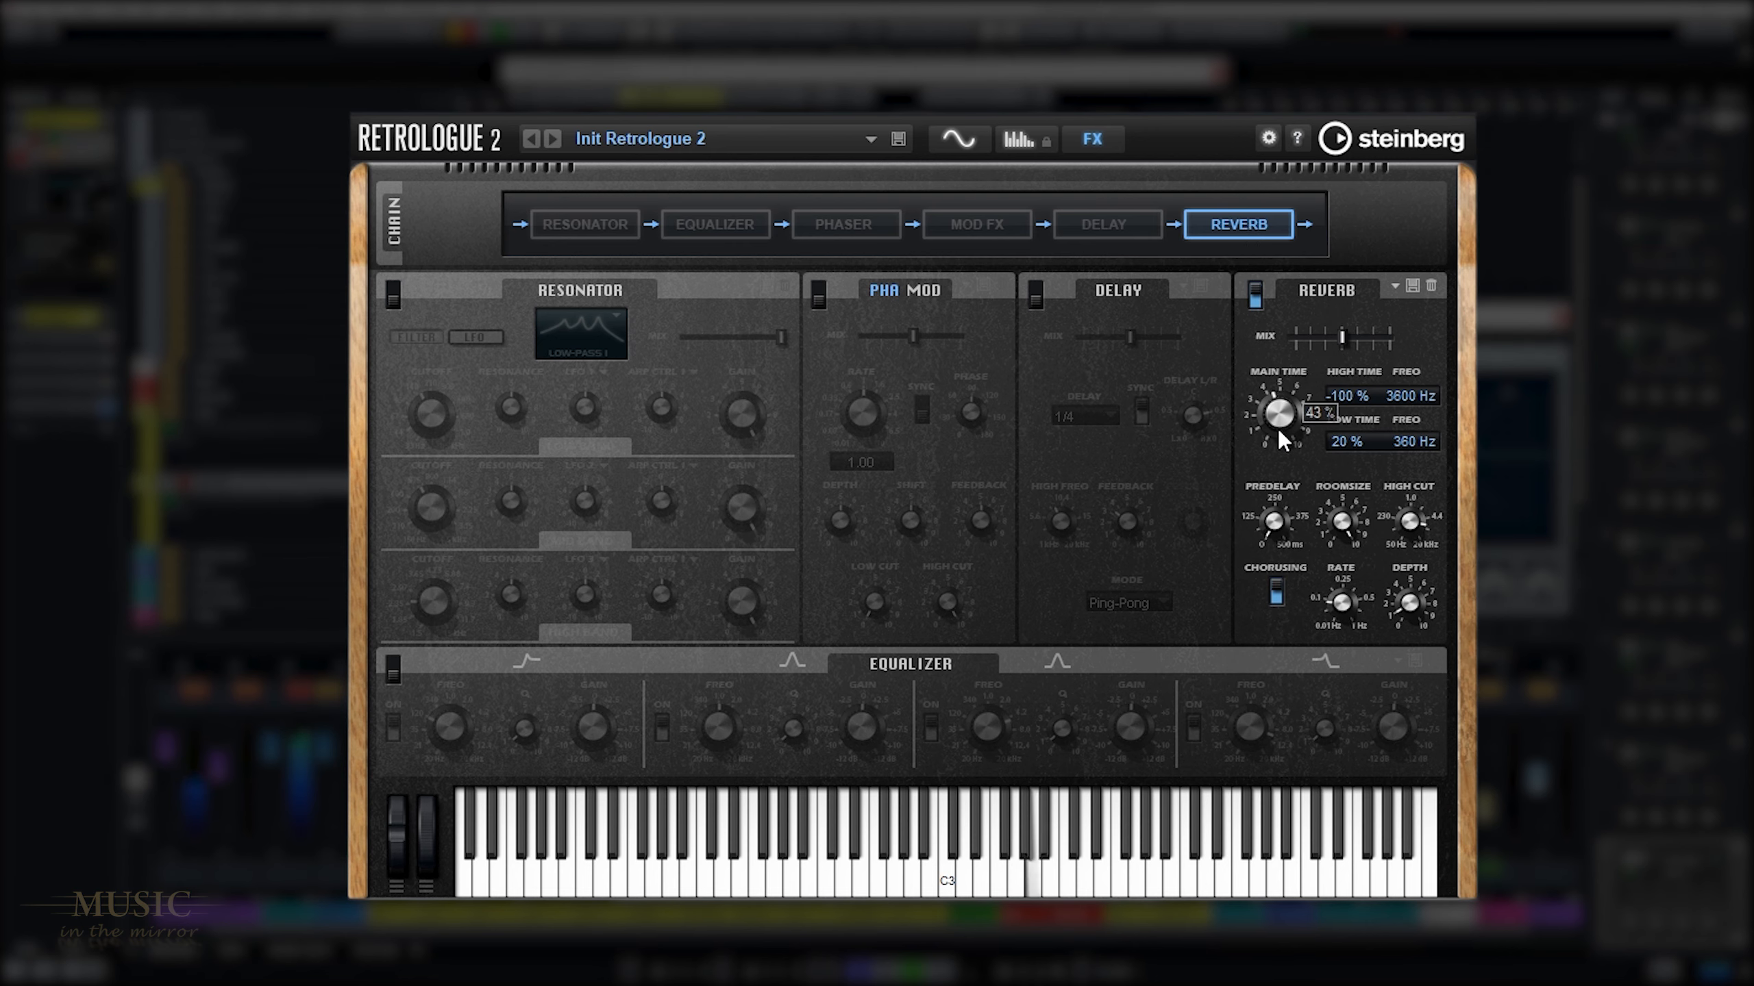
{"action": "mouse_move", "coordinate": [1351, 518]}
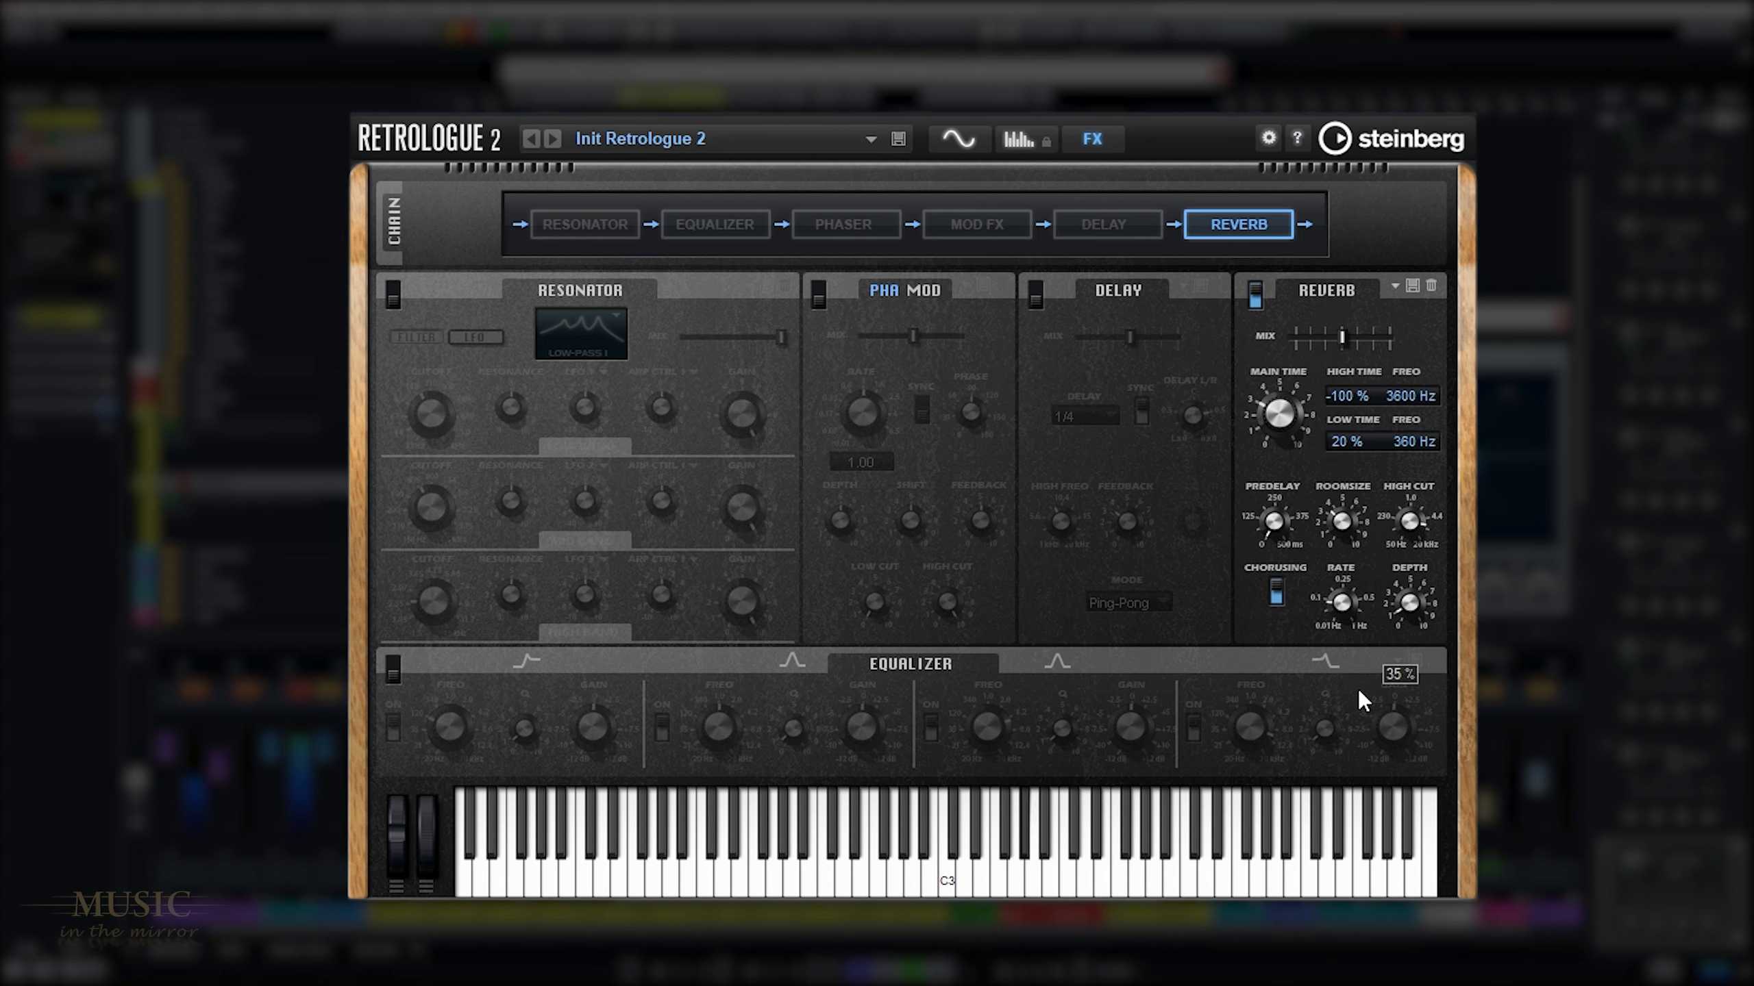
{"action": "left_click", "coordinate": [1277, 598]}
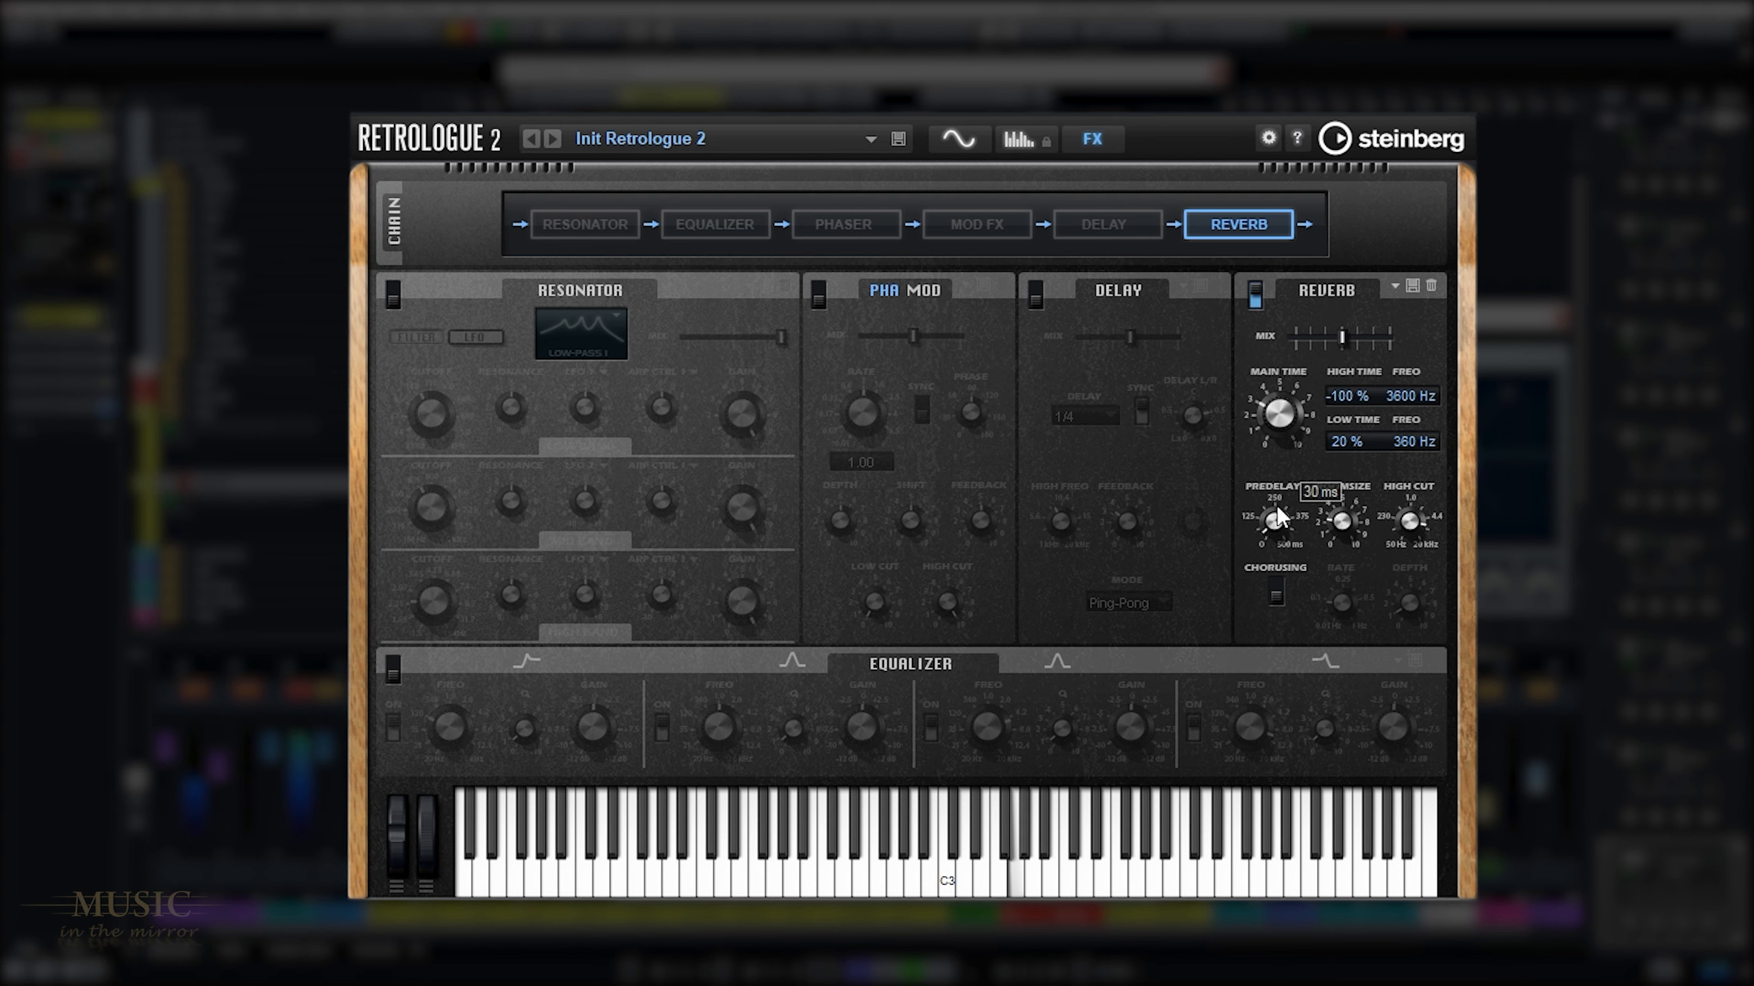
{"action": "mouse_move", "coordinate": [1277, 502]}
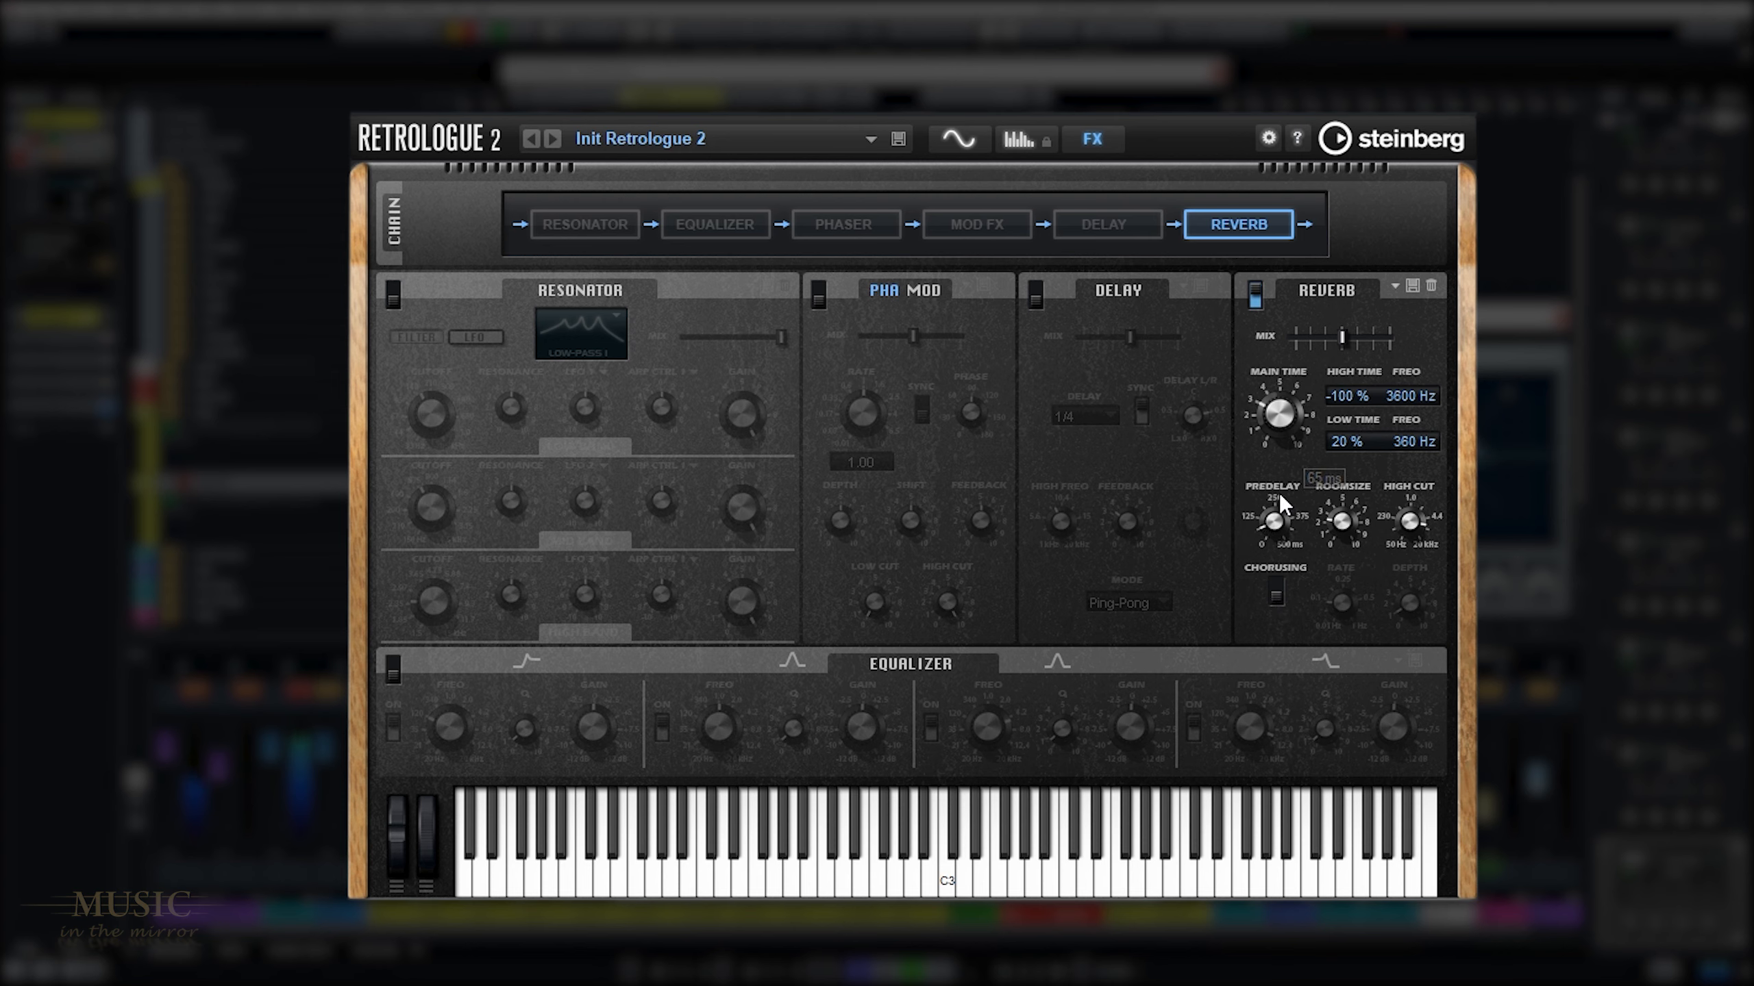
{"action": "left_click_drag", "start_coordinate": [1343, 334], "coordinate": [1312, 334]}
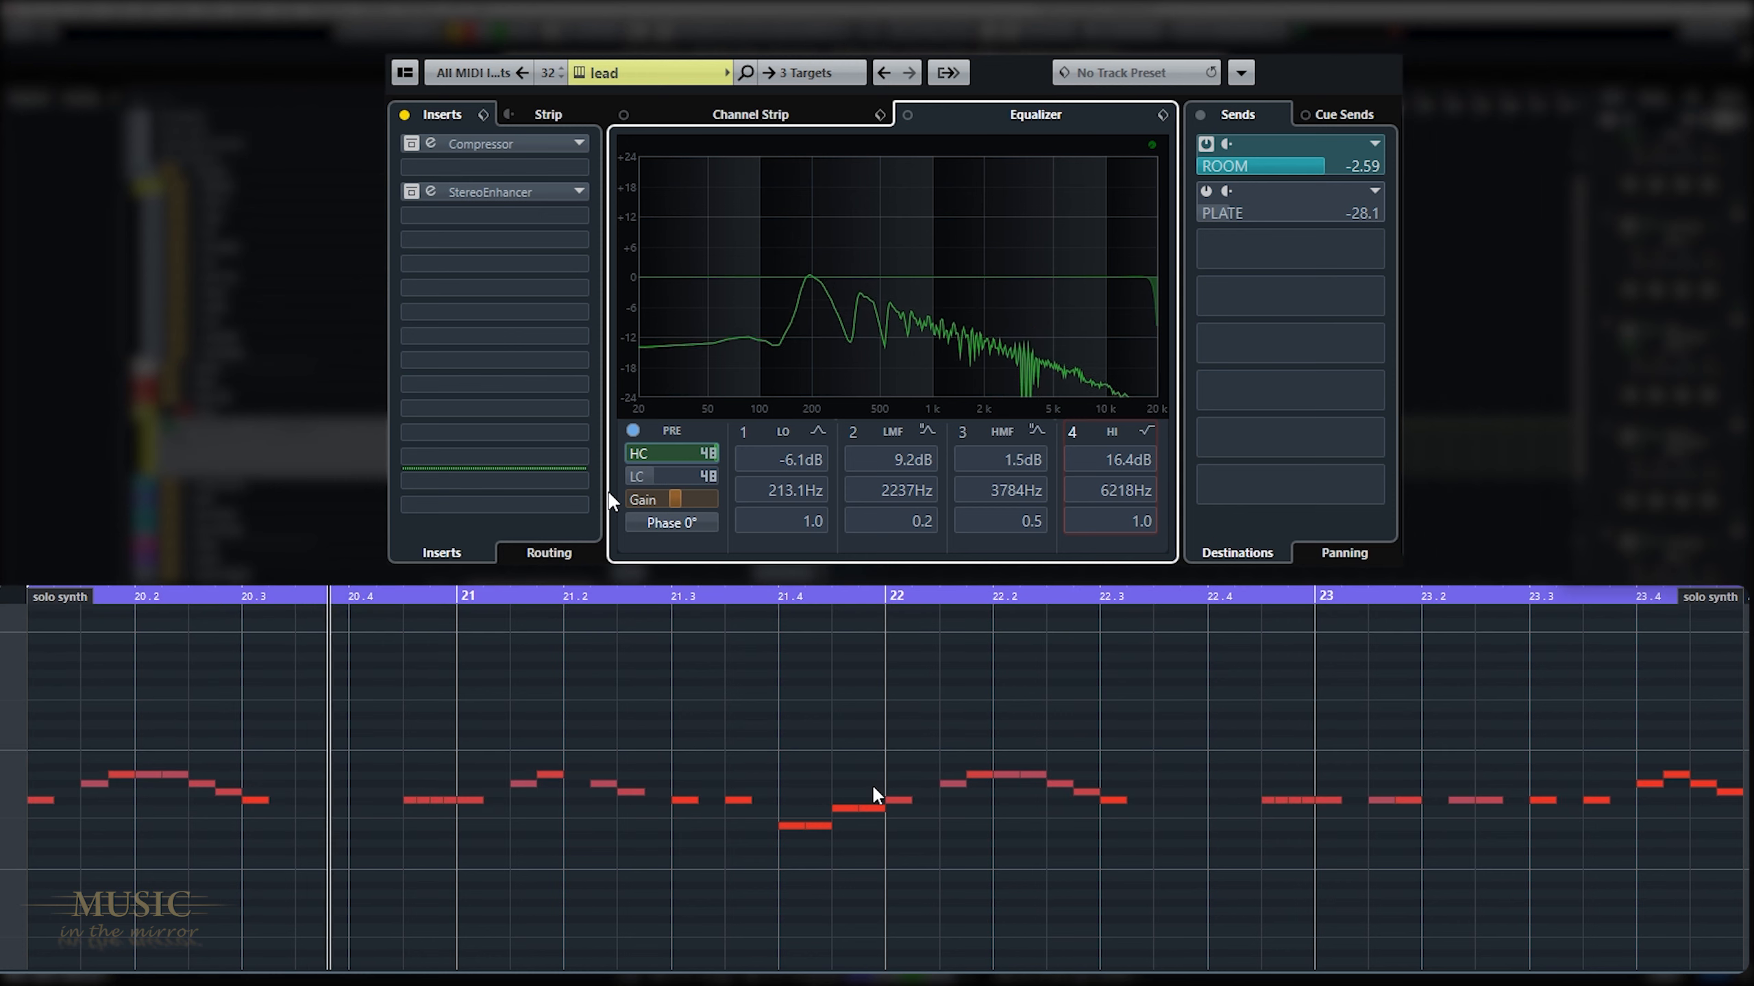
Step: Enable the low cut and EQ bands 1 to 4 on the lead channel and activate its Compressor and StereoEnhancer inserts
{"action": "left_click", "coordinate": [634, 477]}
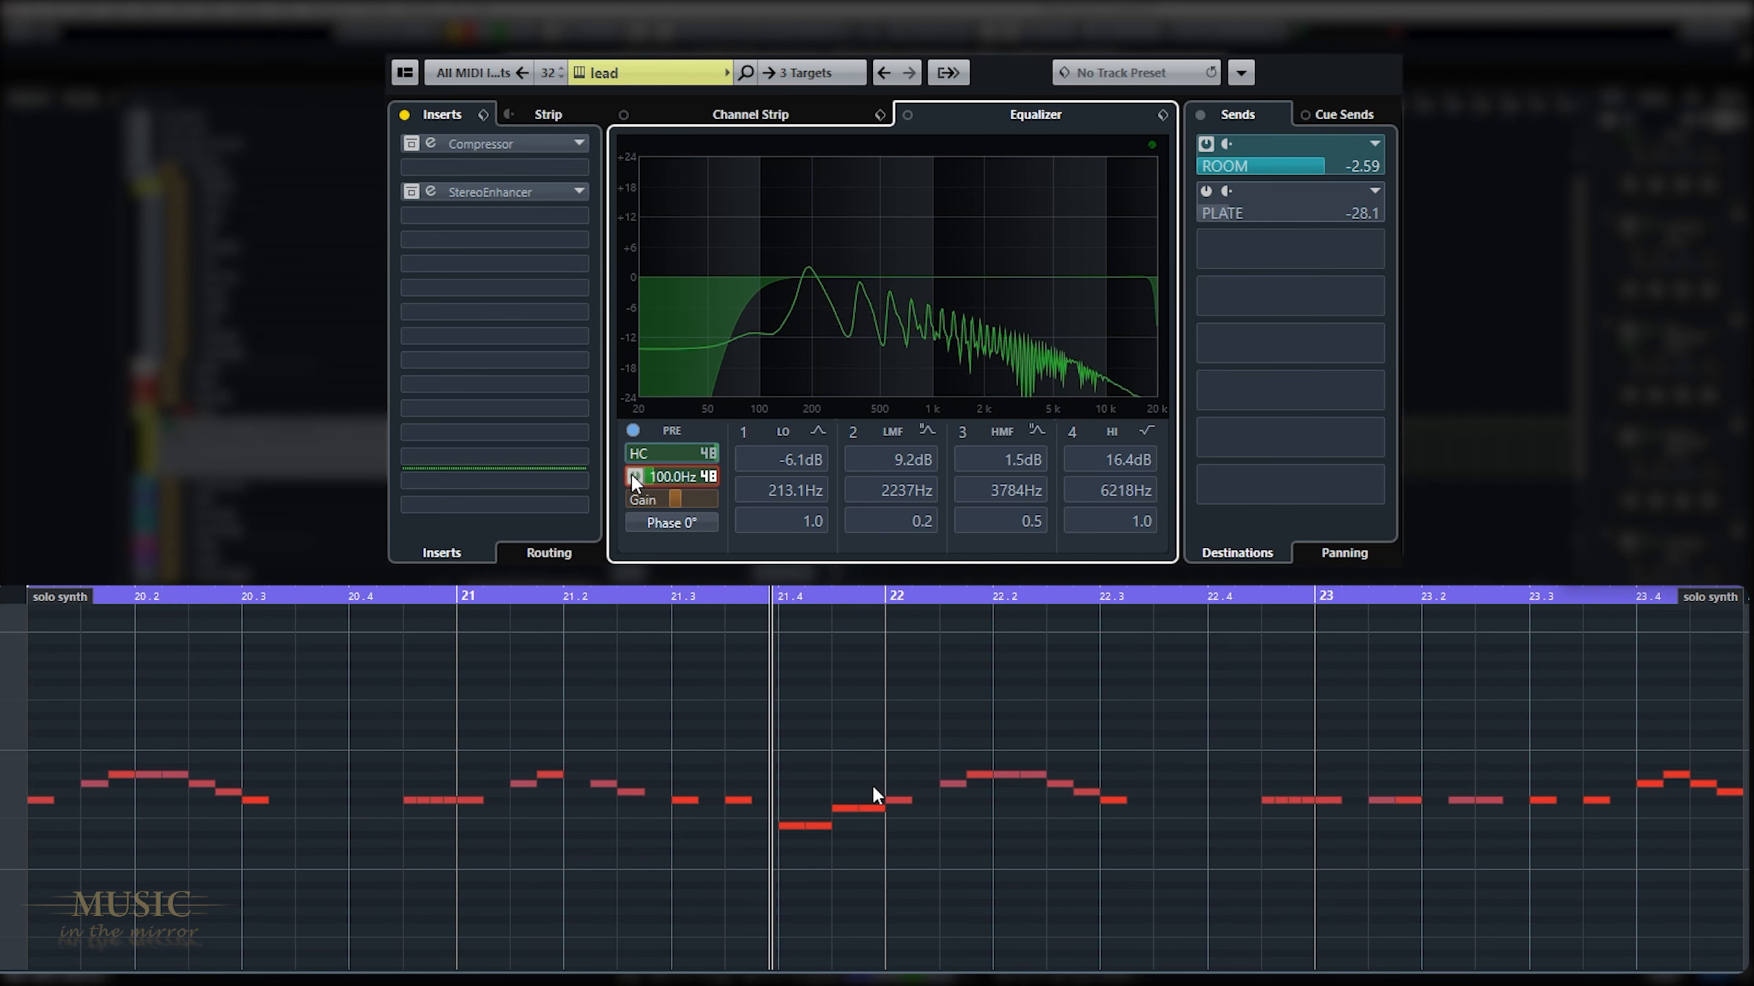
{"action": "left_click", "coordinate": [744, 432]}
{"action": "left_click", "coordinate": [744, 433]}
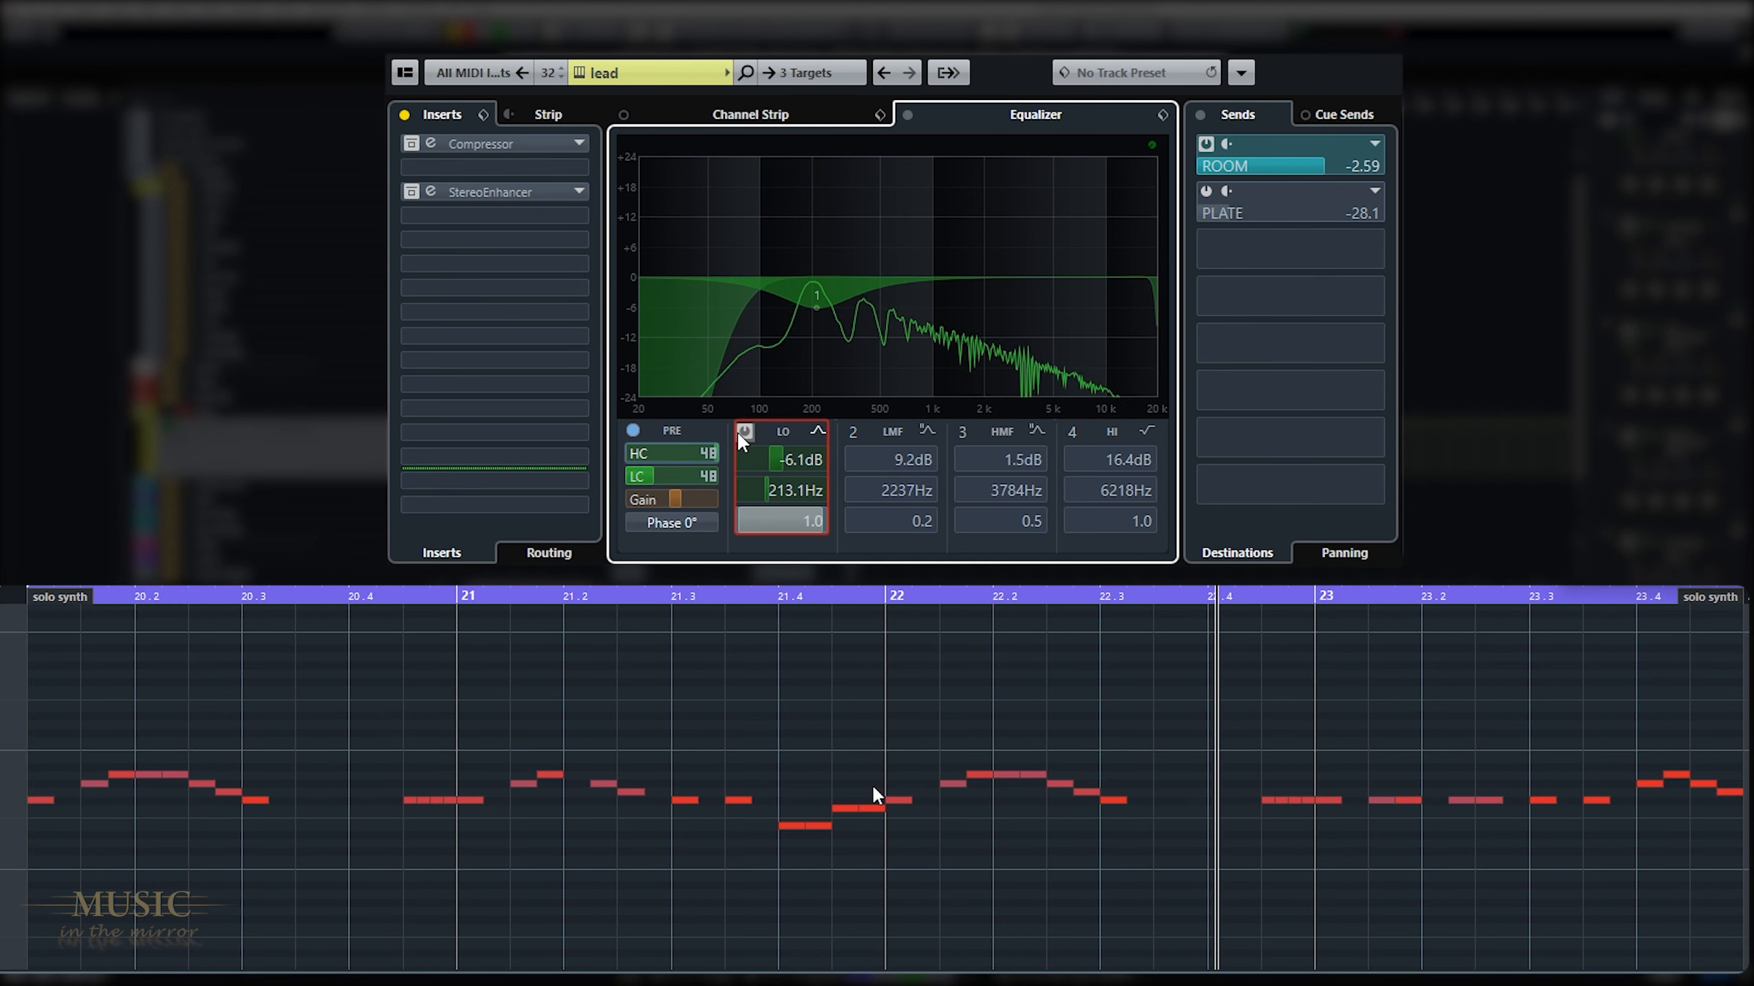
{"action": "left_click", "coordinate": [855, 432]}
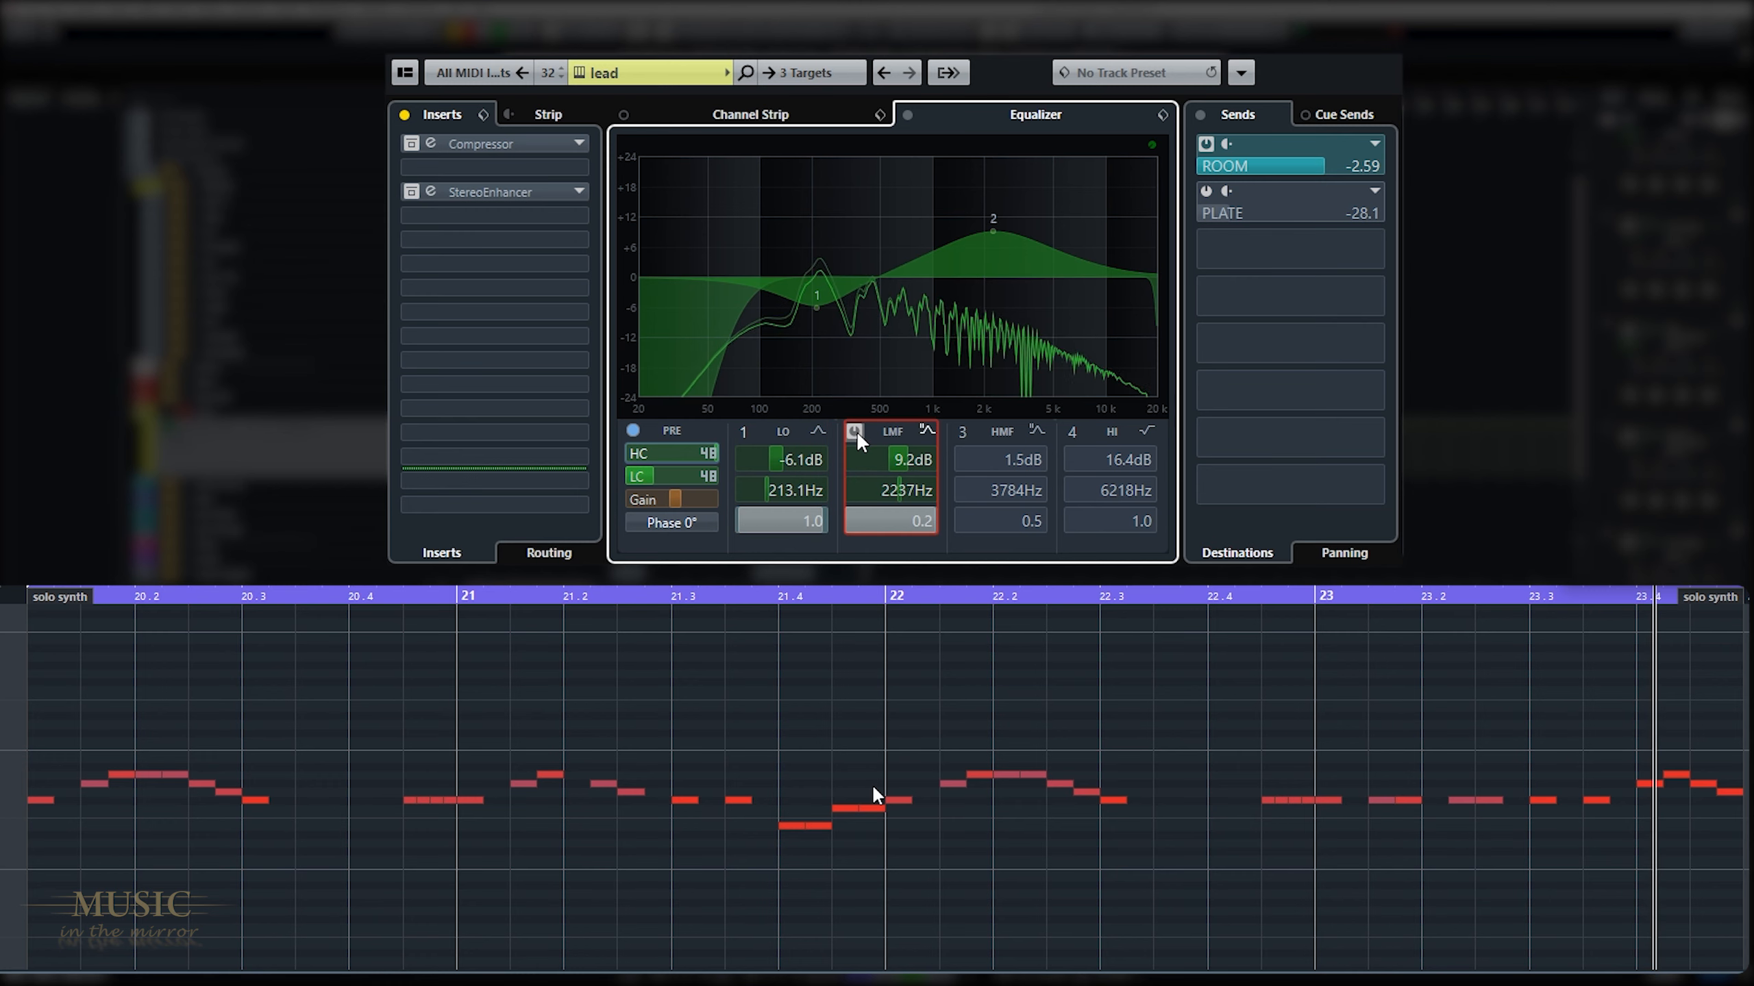
{"action": "left_click", "coordinate": [964, 431]}
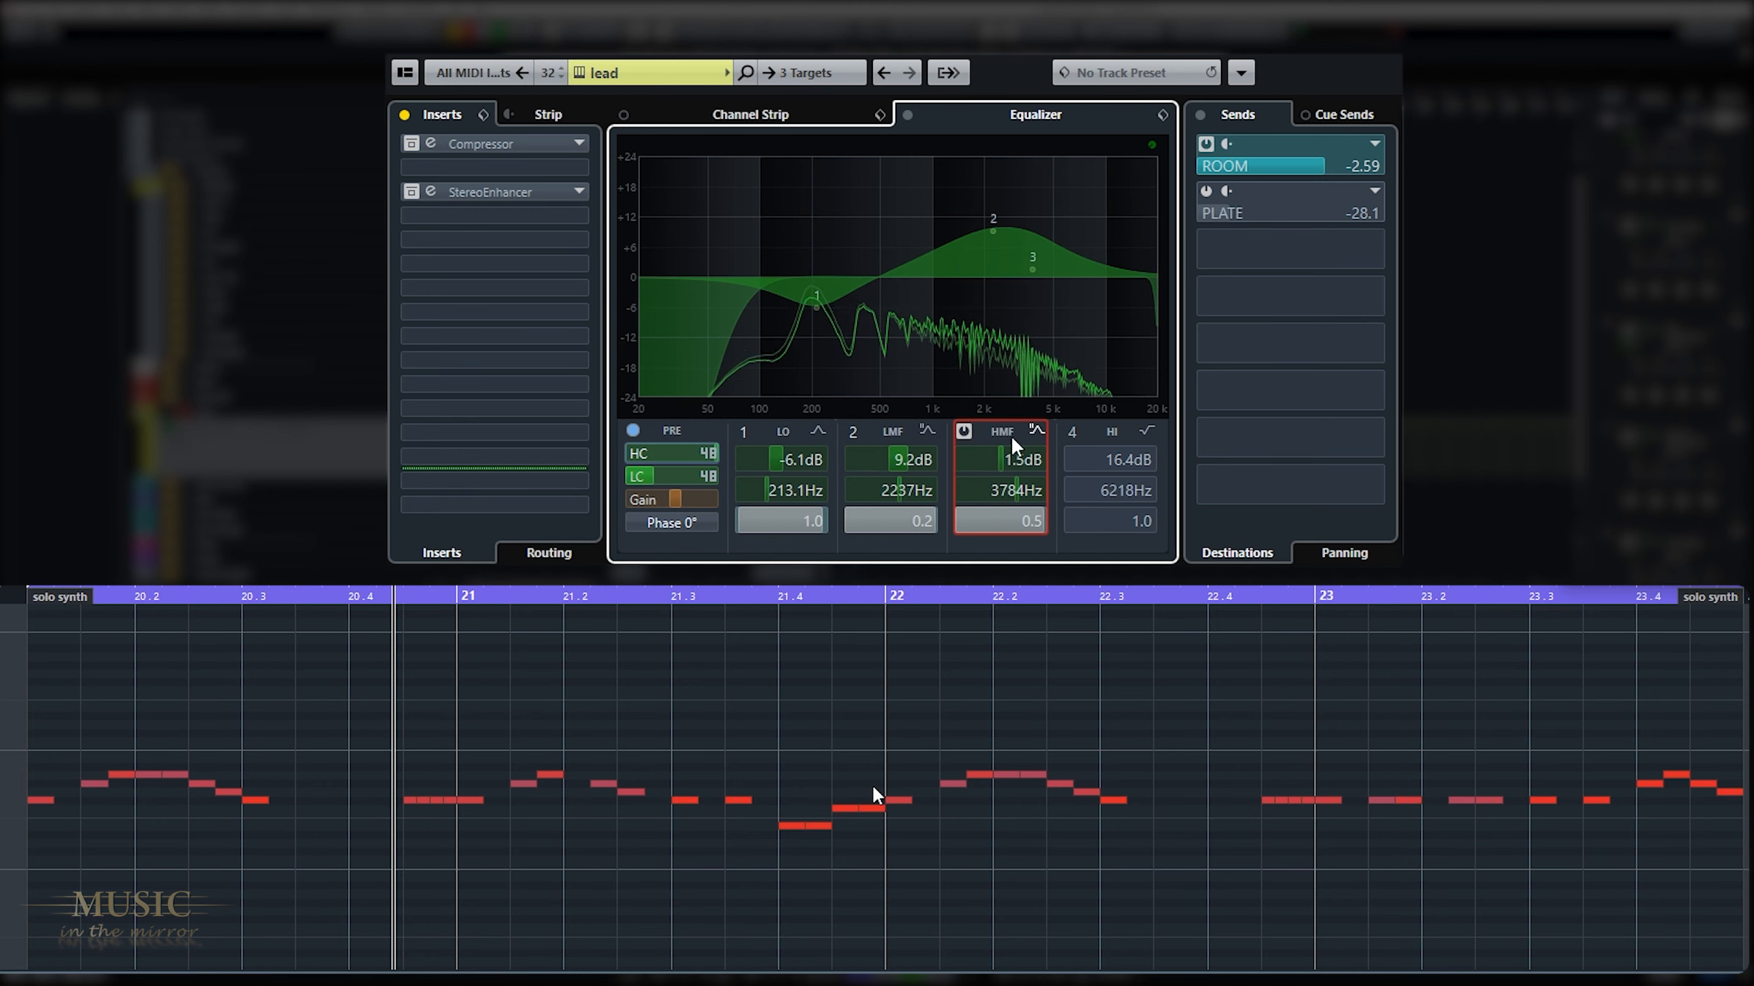
{"action": "left_click", "coordinate": [1073, 432]}
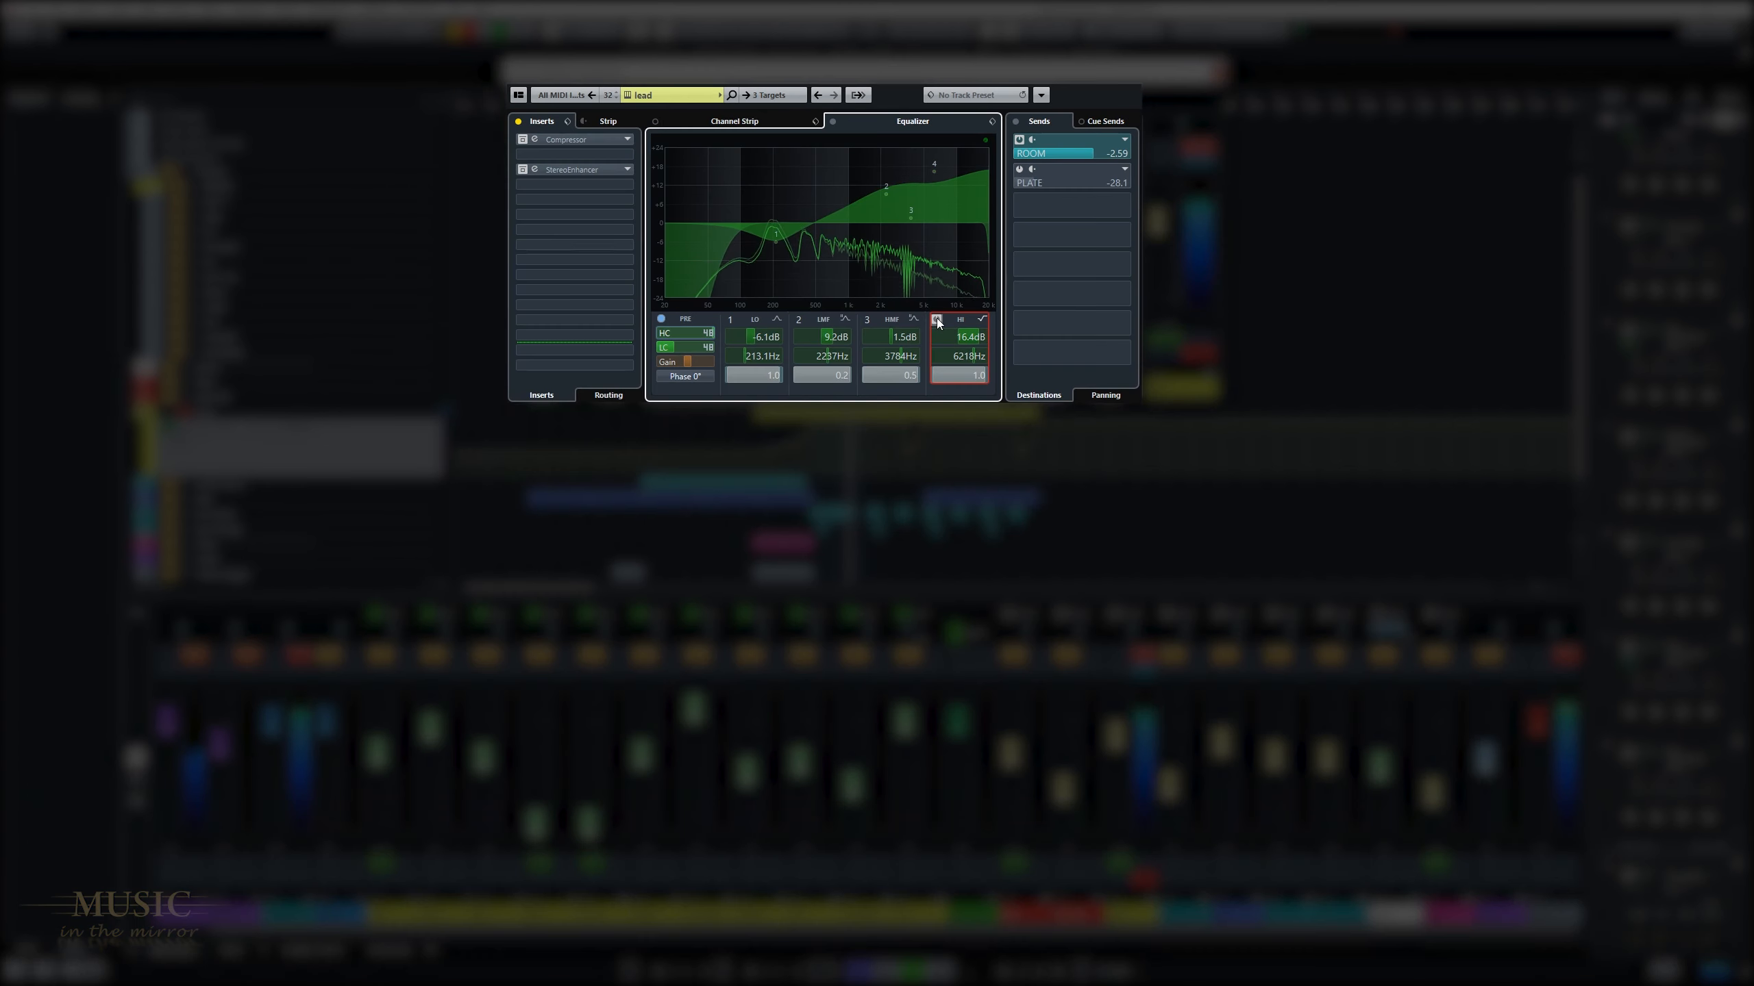
{"action": "left_click", "coordinate": [522, 140]}
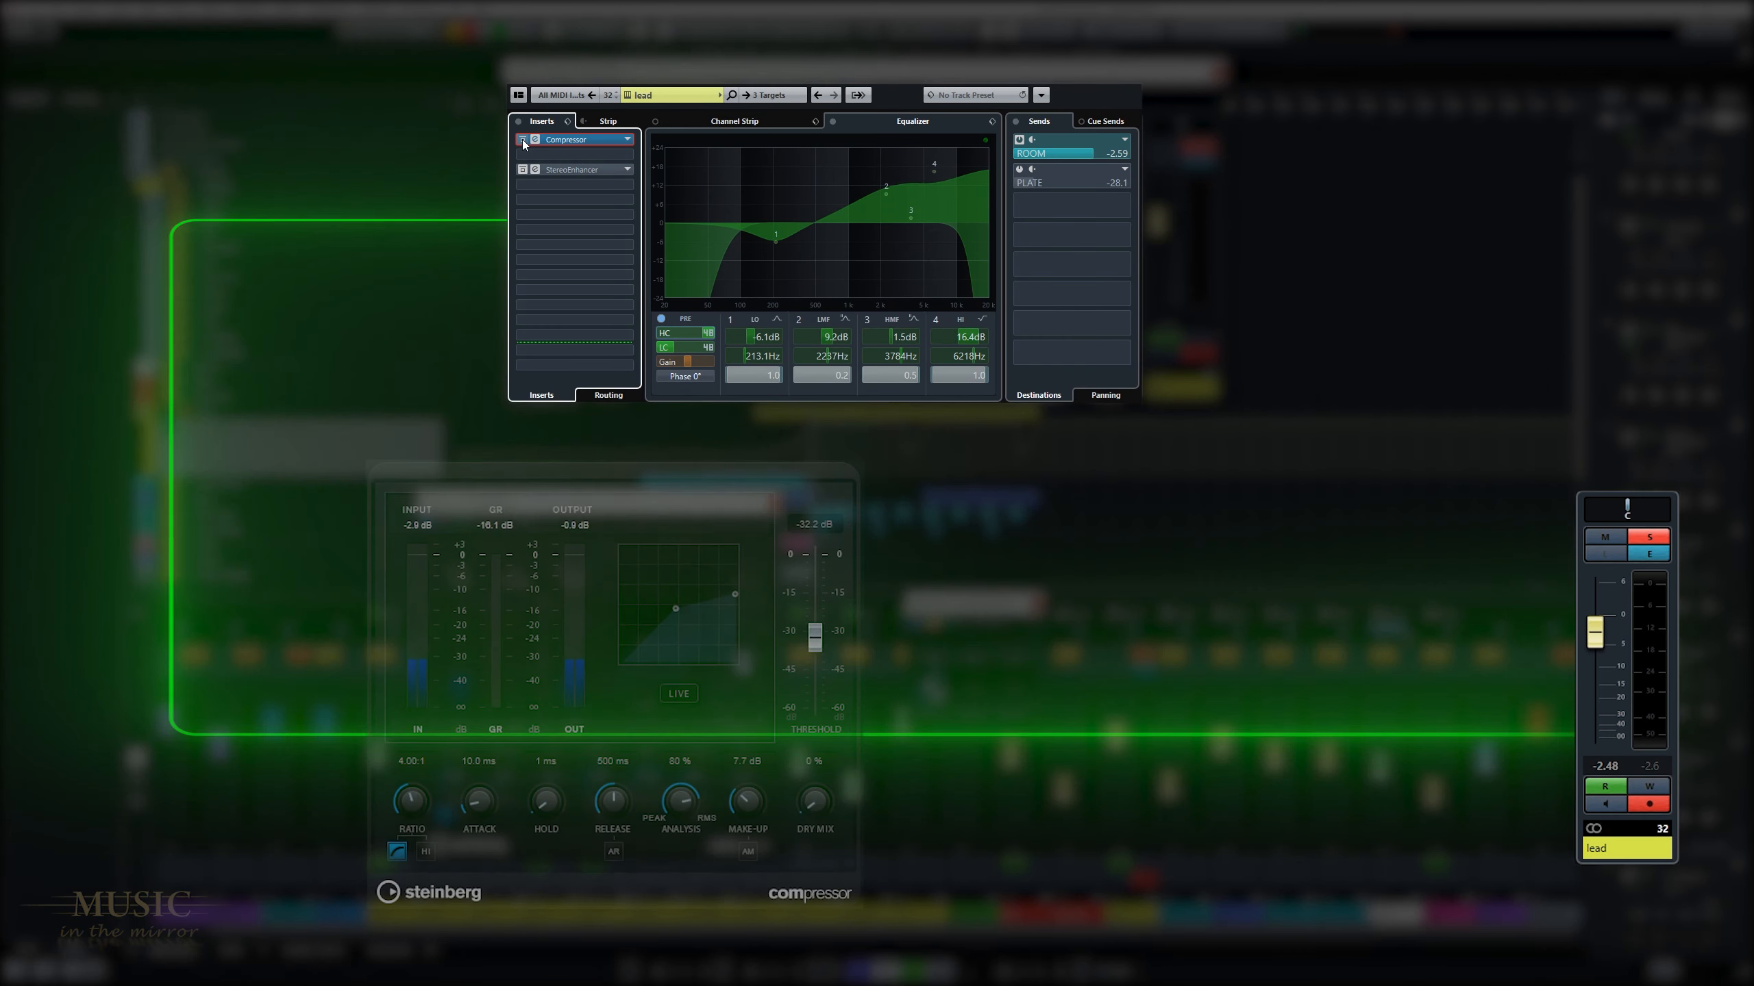
{"action": "left_click", "coordinate": [522, 169]}
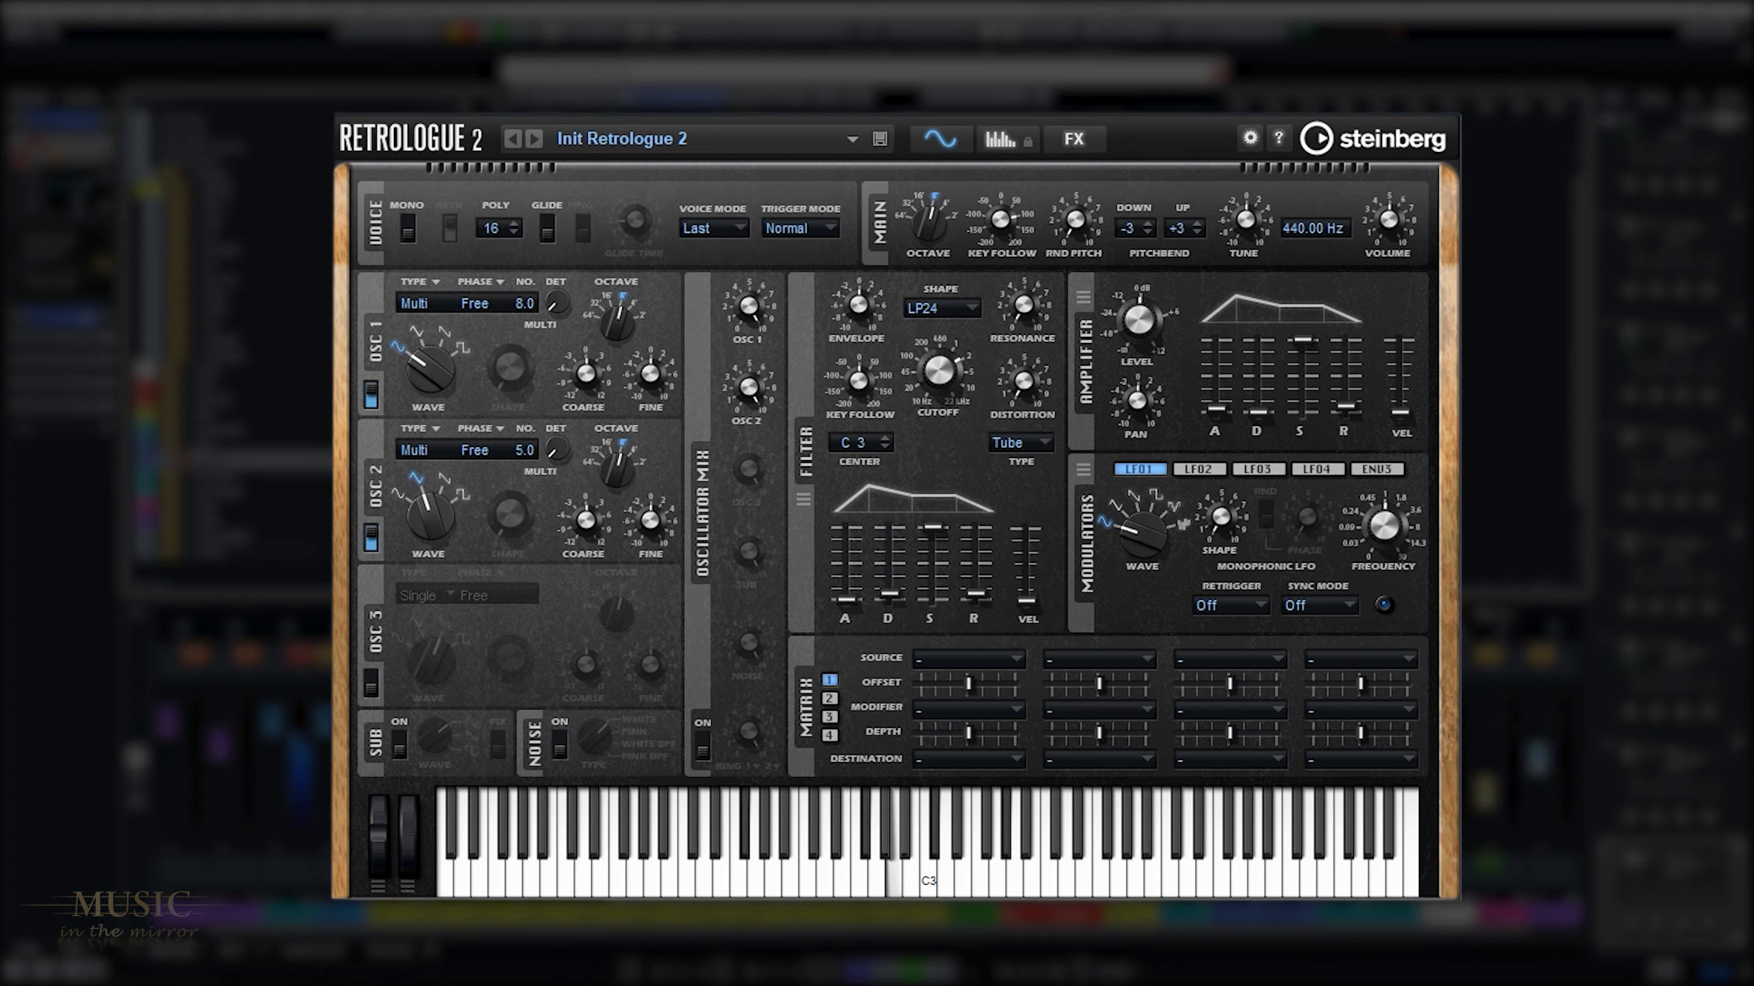
Step: Starting from the initial Retrologue 2 patch, set oscillator 1 to a sine wave and Multi type with 8 voices and about 5 cents detune
{"action": "left_click", "coordinate": [711, 151]}
{"action": "double_click", "coordinate": [784, 41]}
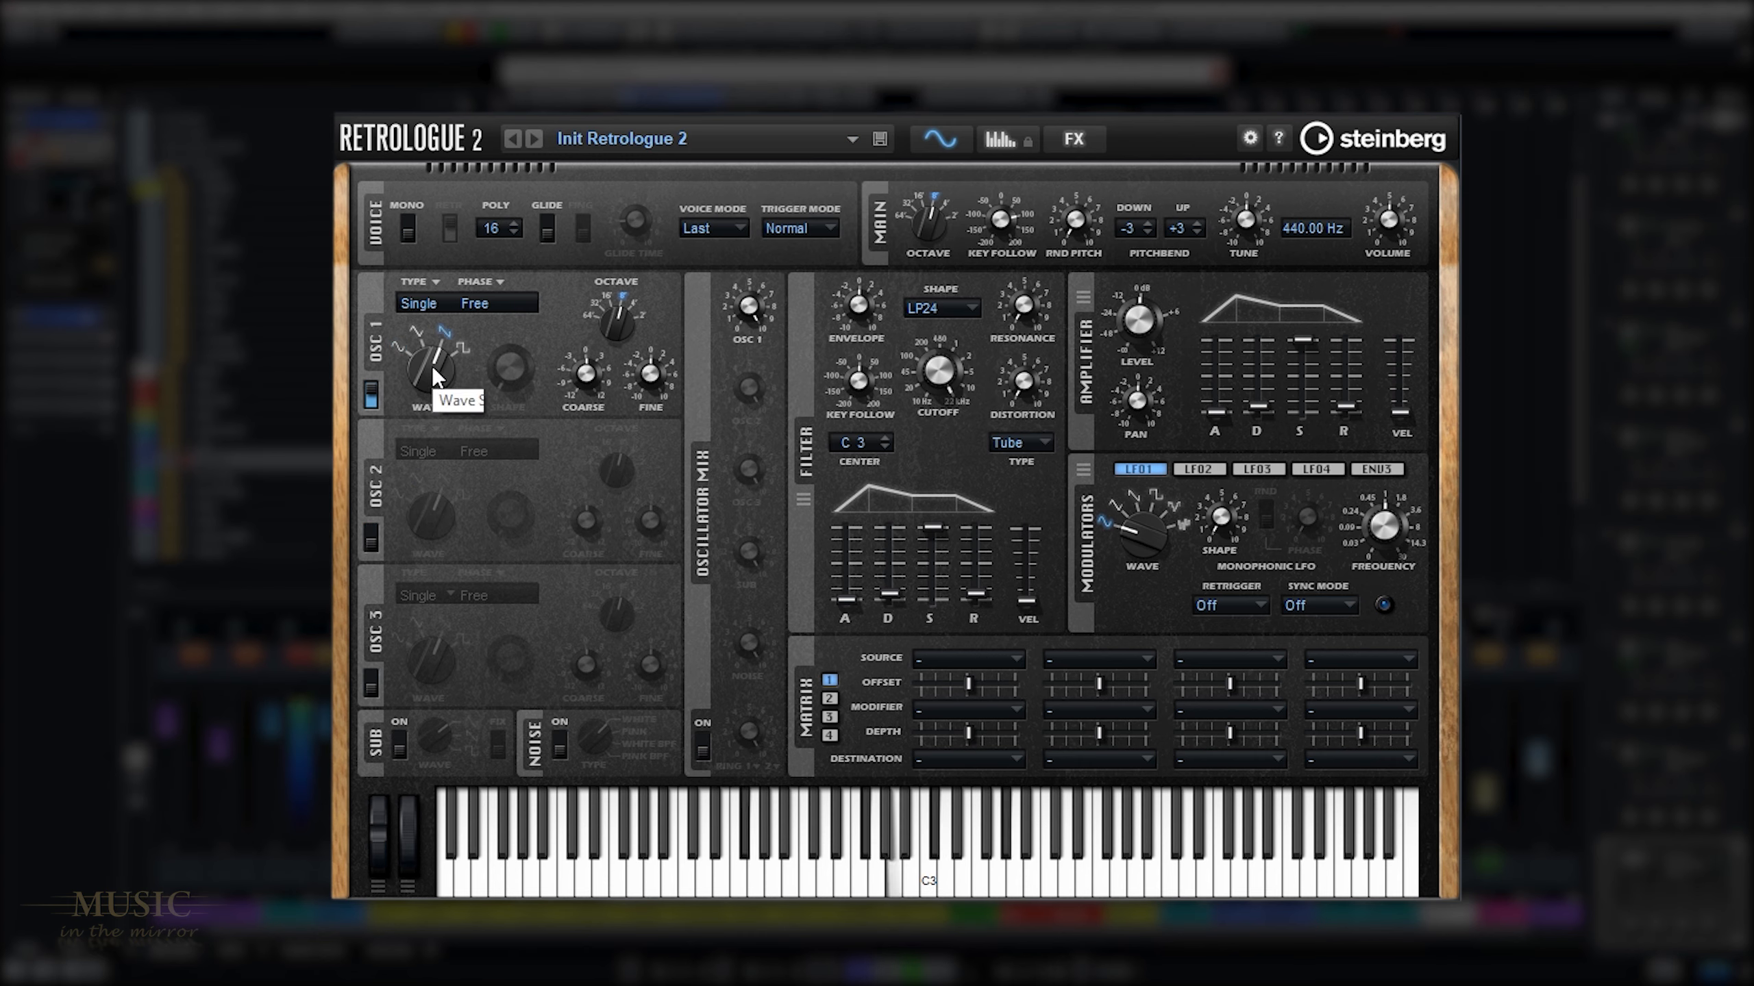
{"action": "left_click_drag", "start_coordinate": [431, 365], "coordinate": [436, 524]}
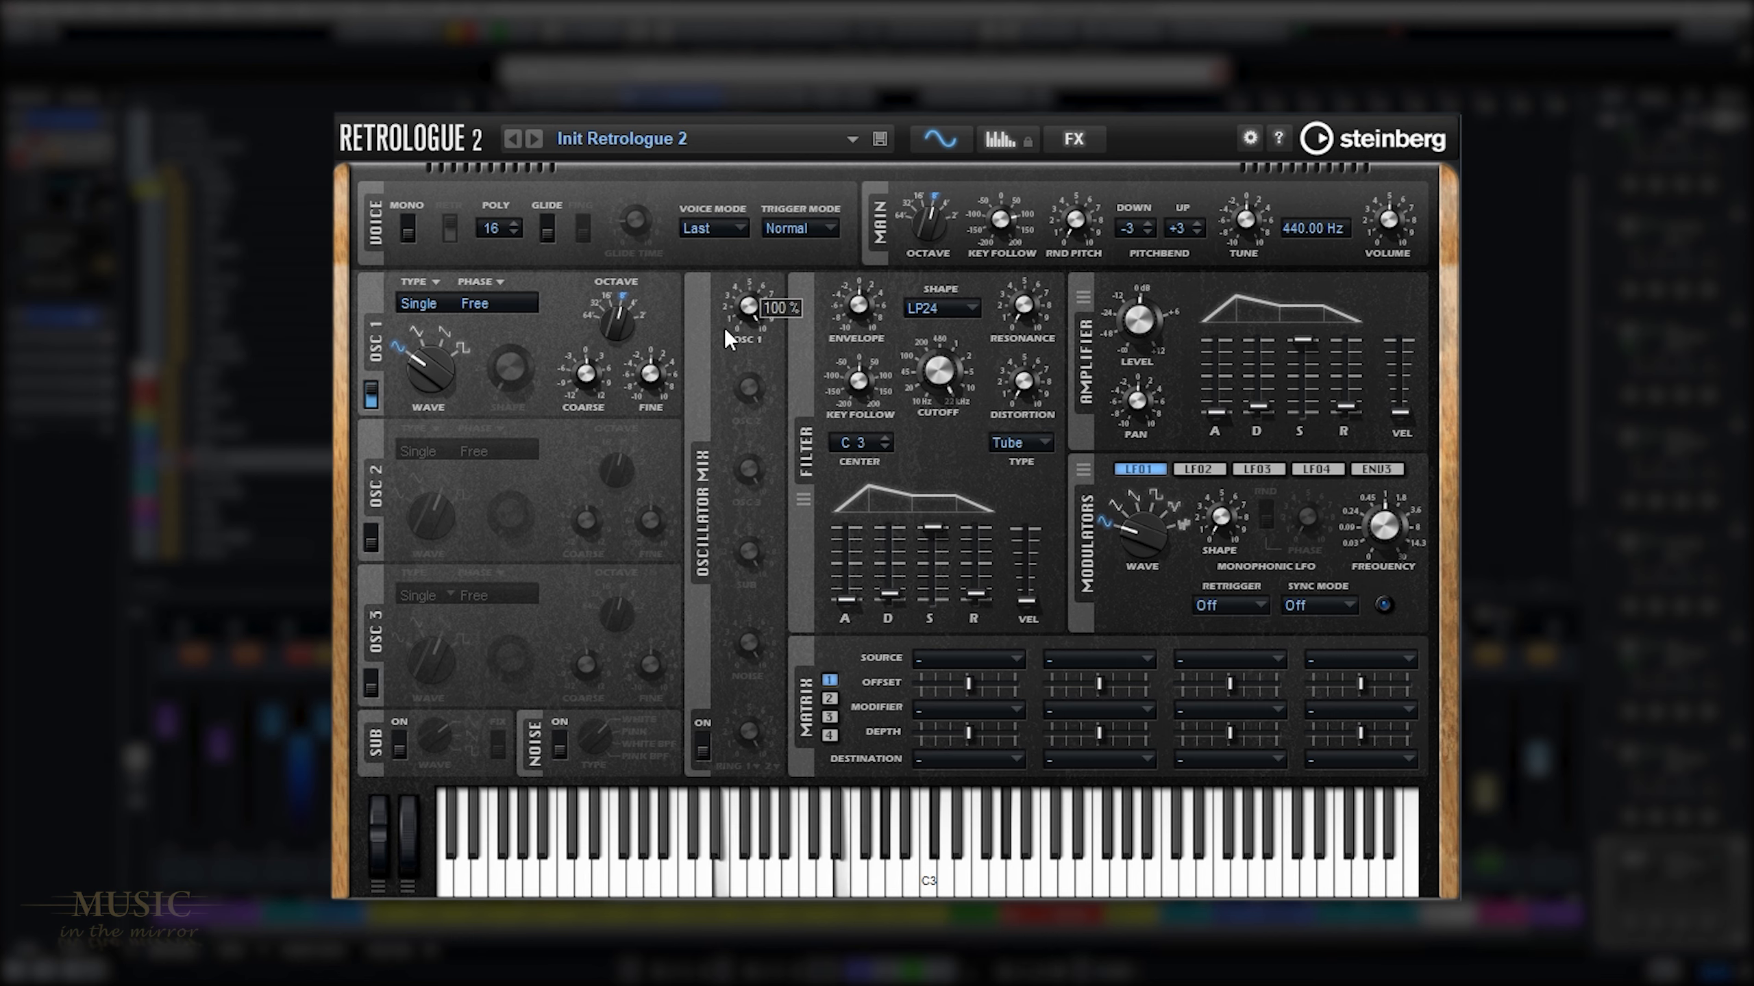
{"action": "left_click", "coordinate": [433, 304]}
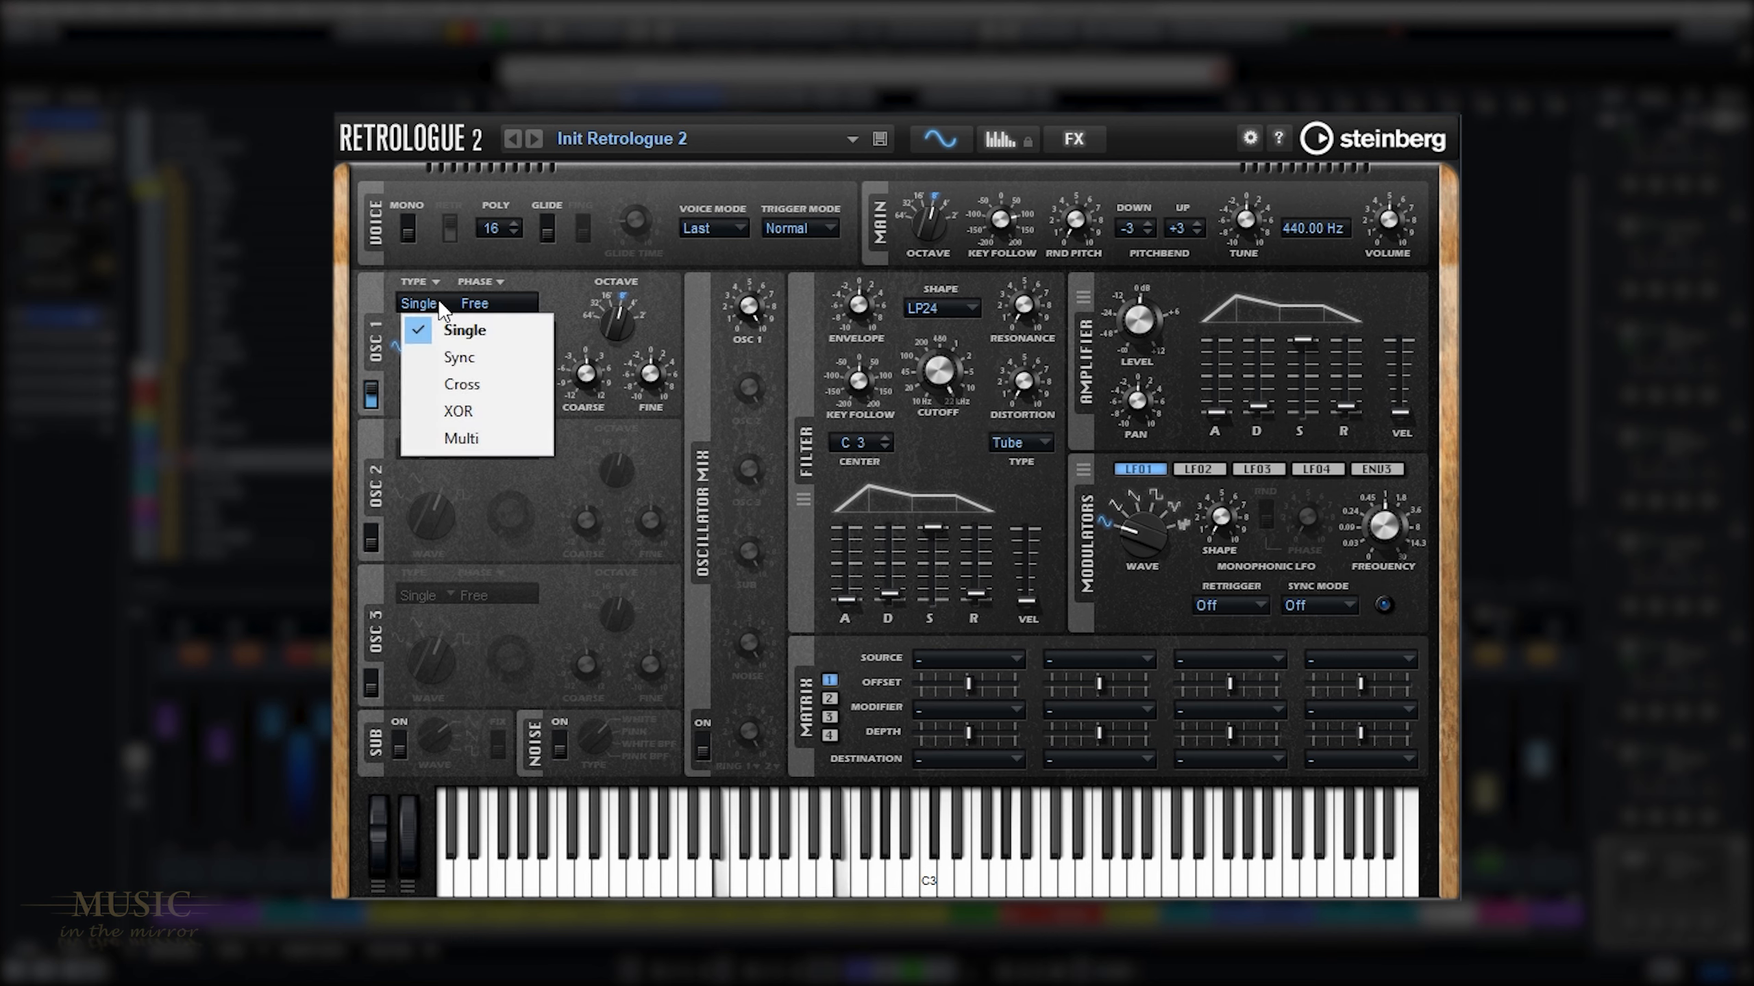
{"action": "left_click", "coordinate": [464, 437]}
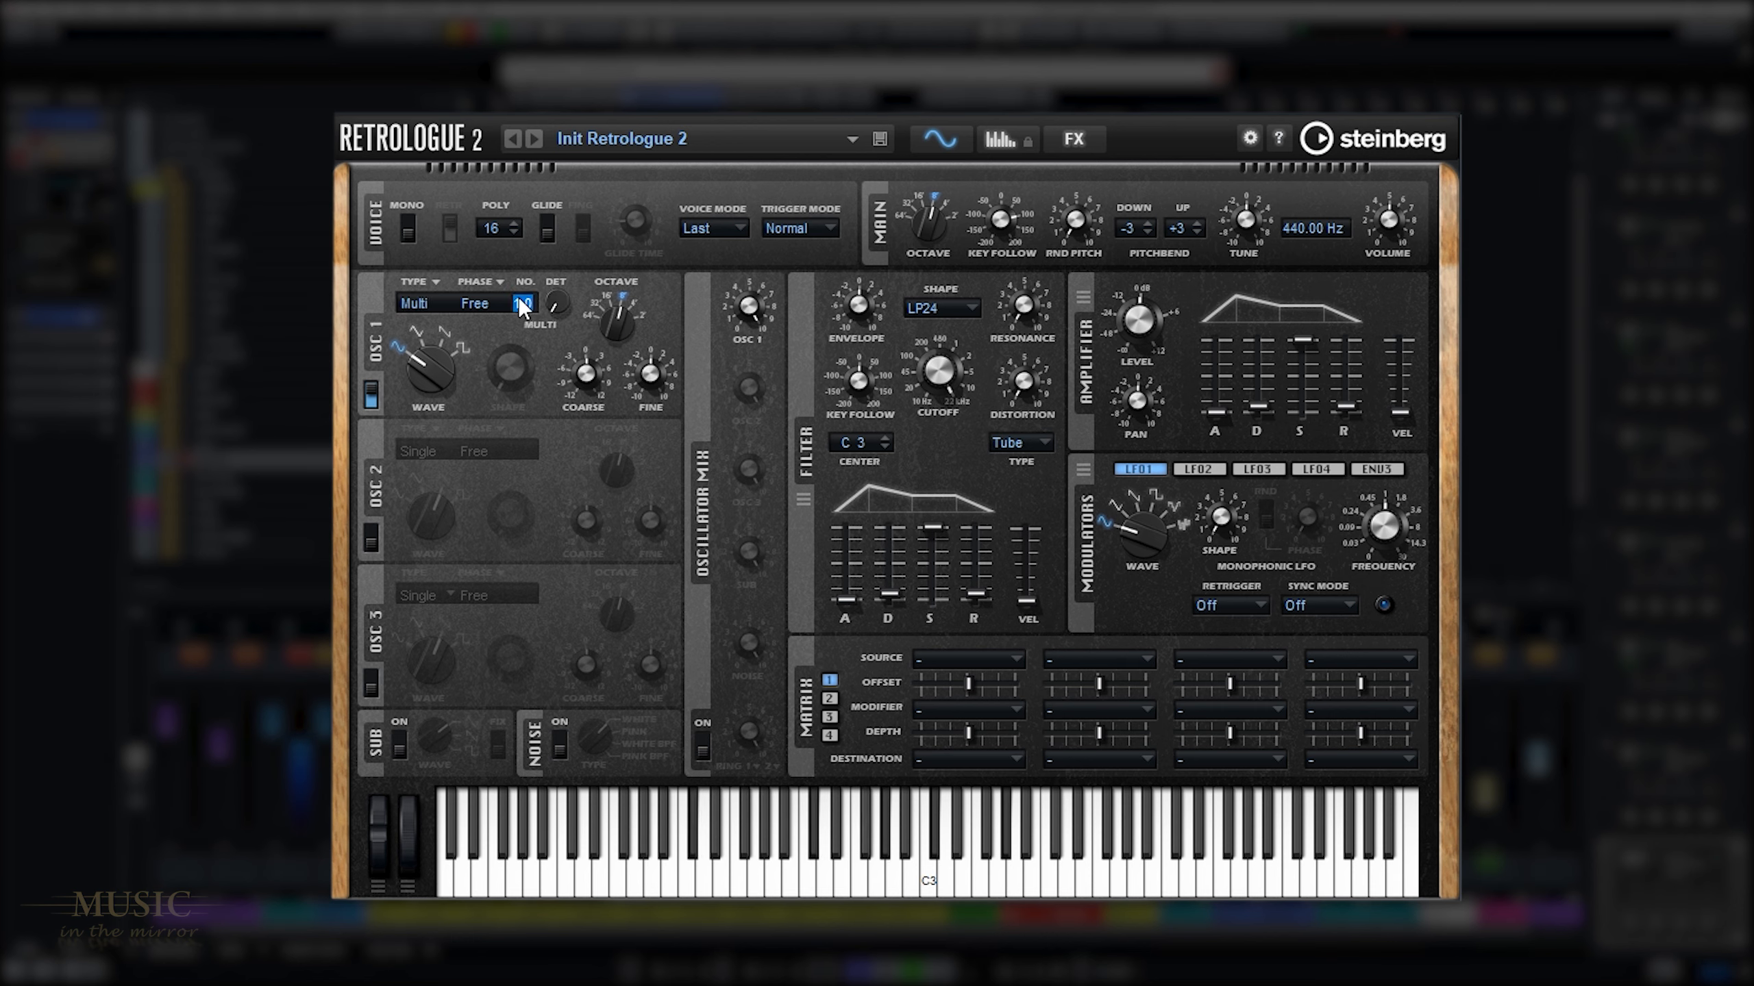
{"action": "type", "text": "8"}
{"action": "key", "text": "Return"}
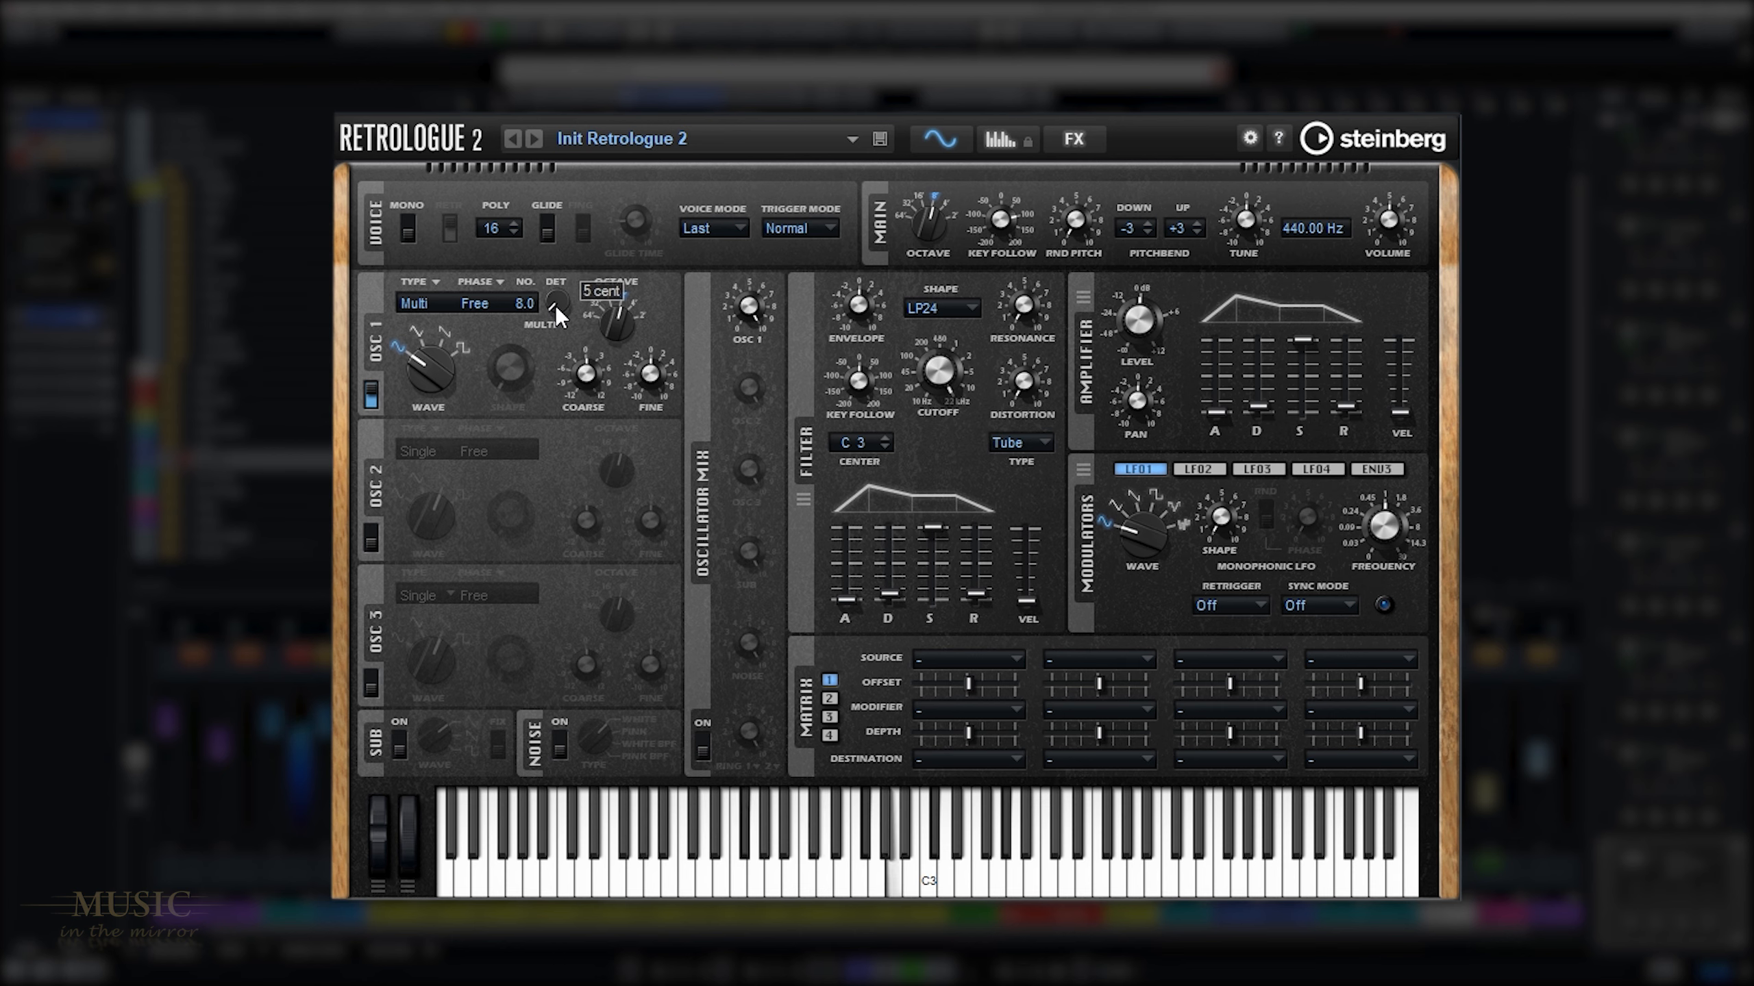
Step: Enable oscillator 2 with a triangle wave and Multi type, using 5 voices and about 5 cents detune
{"action": "left_click", "coordinate": [369, 536]}
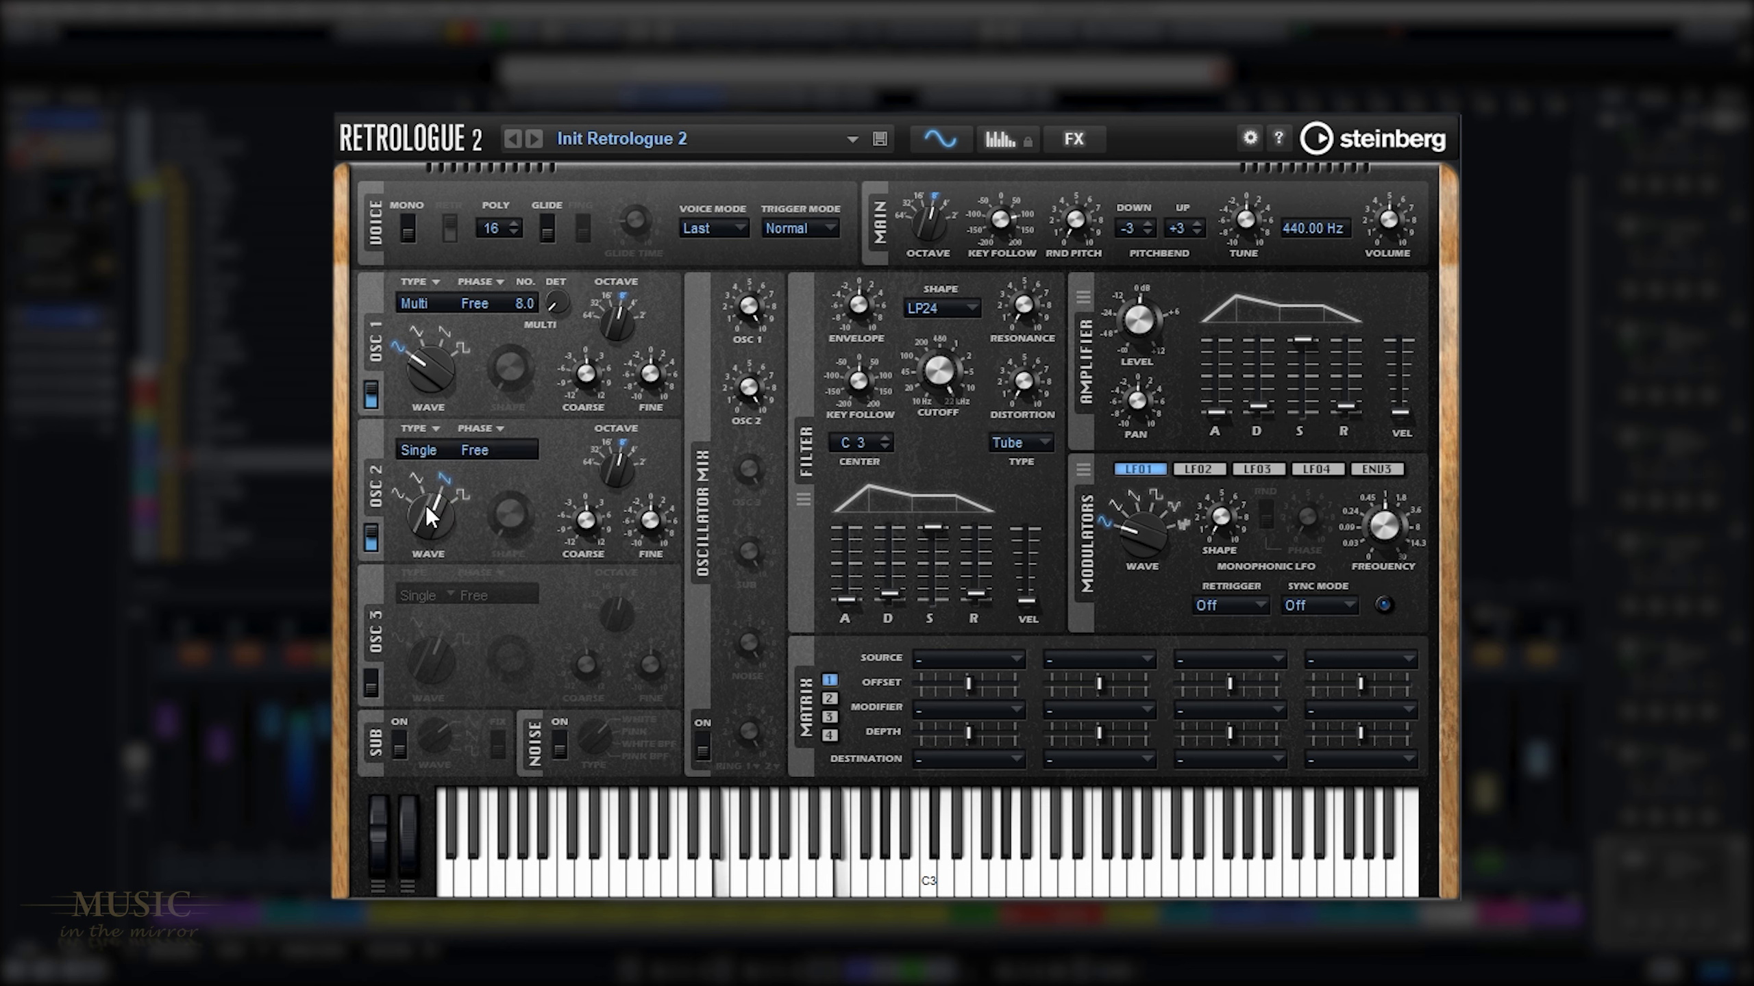
{"action": "left_click", "coordinate": [408, 453]}
{"action": "left_click", "coordinate": [447, 585]}
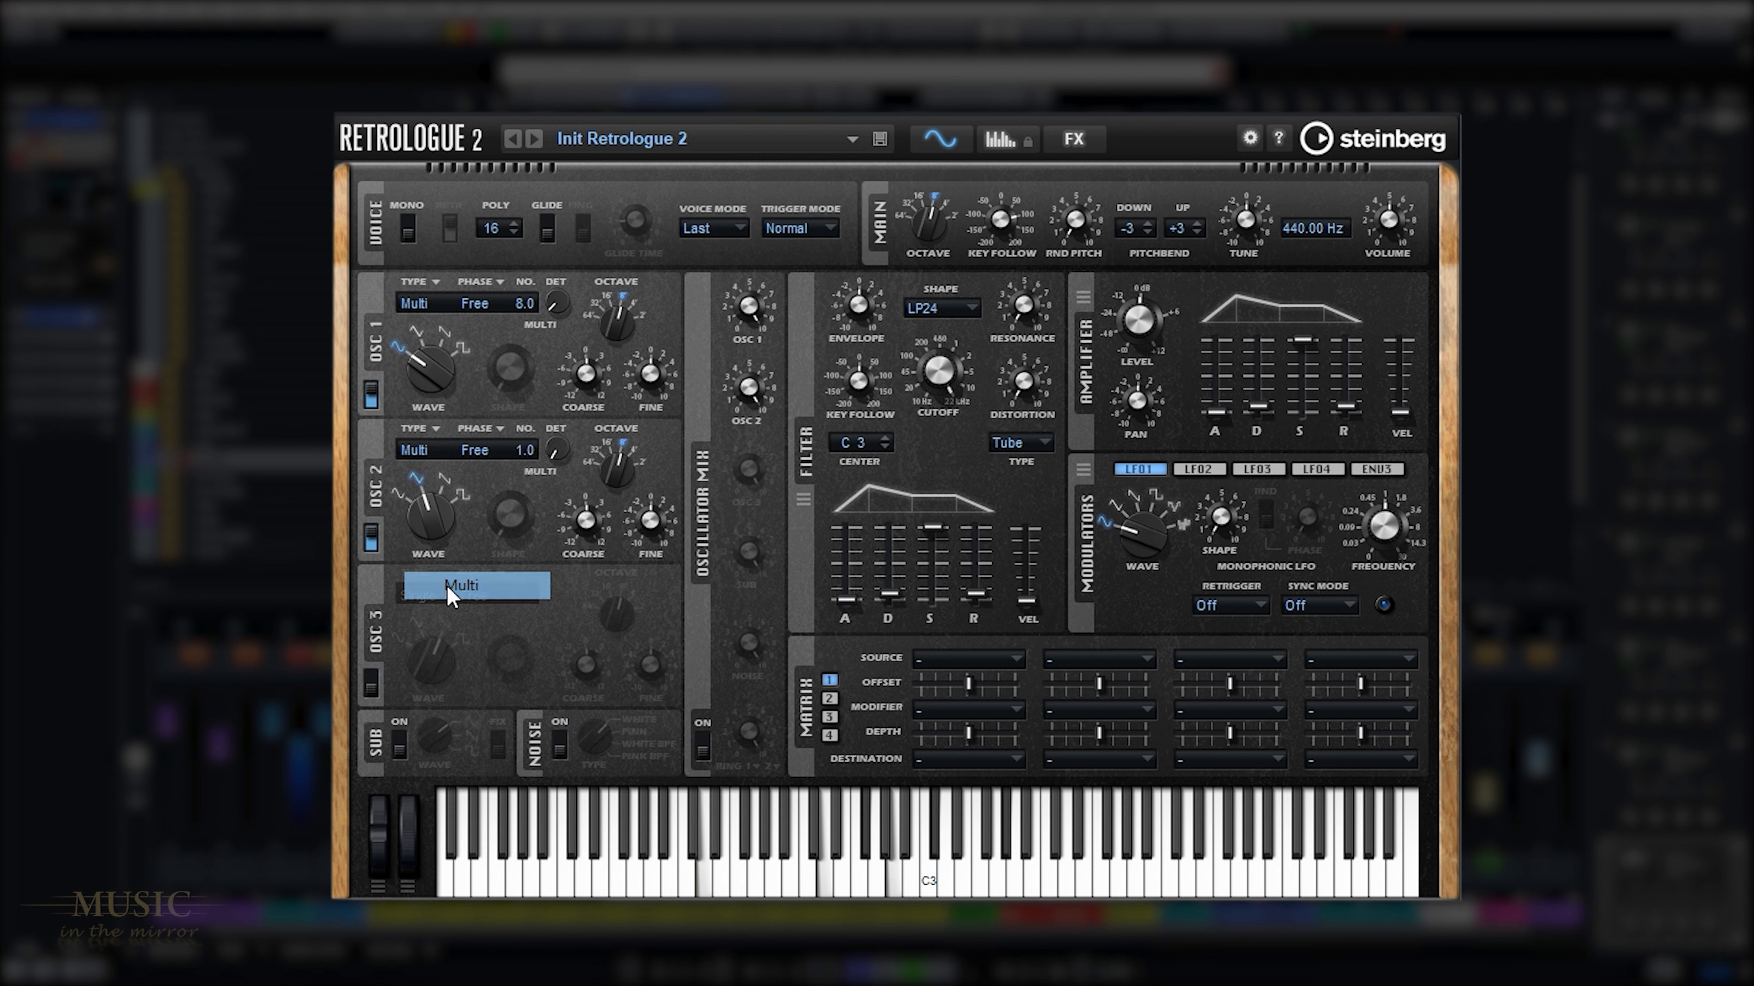
{"action": "double_click", "coordinate": [522, 445]}
{"action": "type", "text": "5"}
{"action": "key", "text": "Return"}
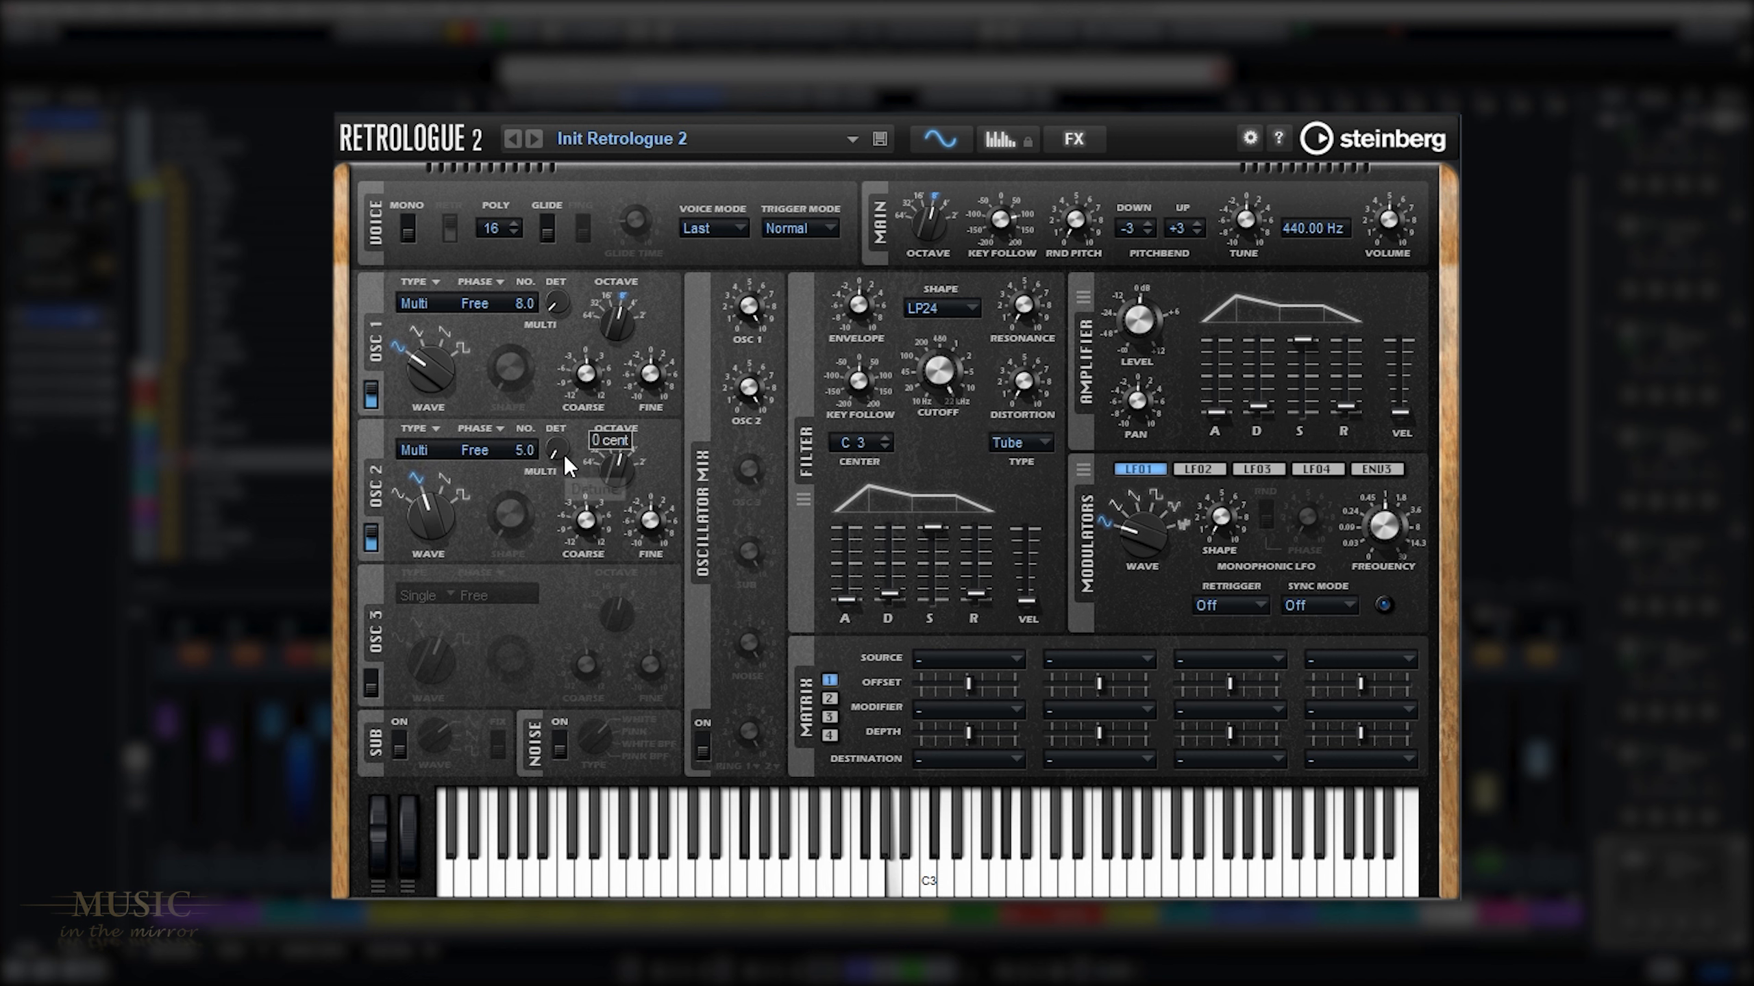
{"action": "scroll", "coordinate": [564, 456], "scroll_direction": "up", "scroll_amount": 2}
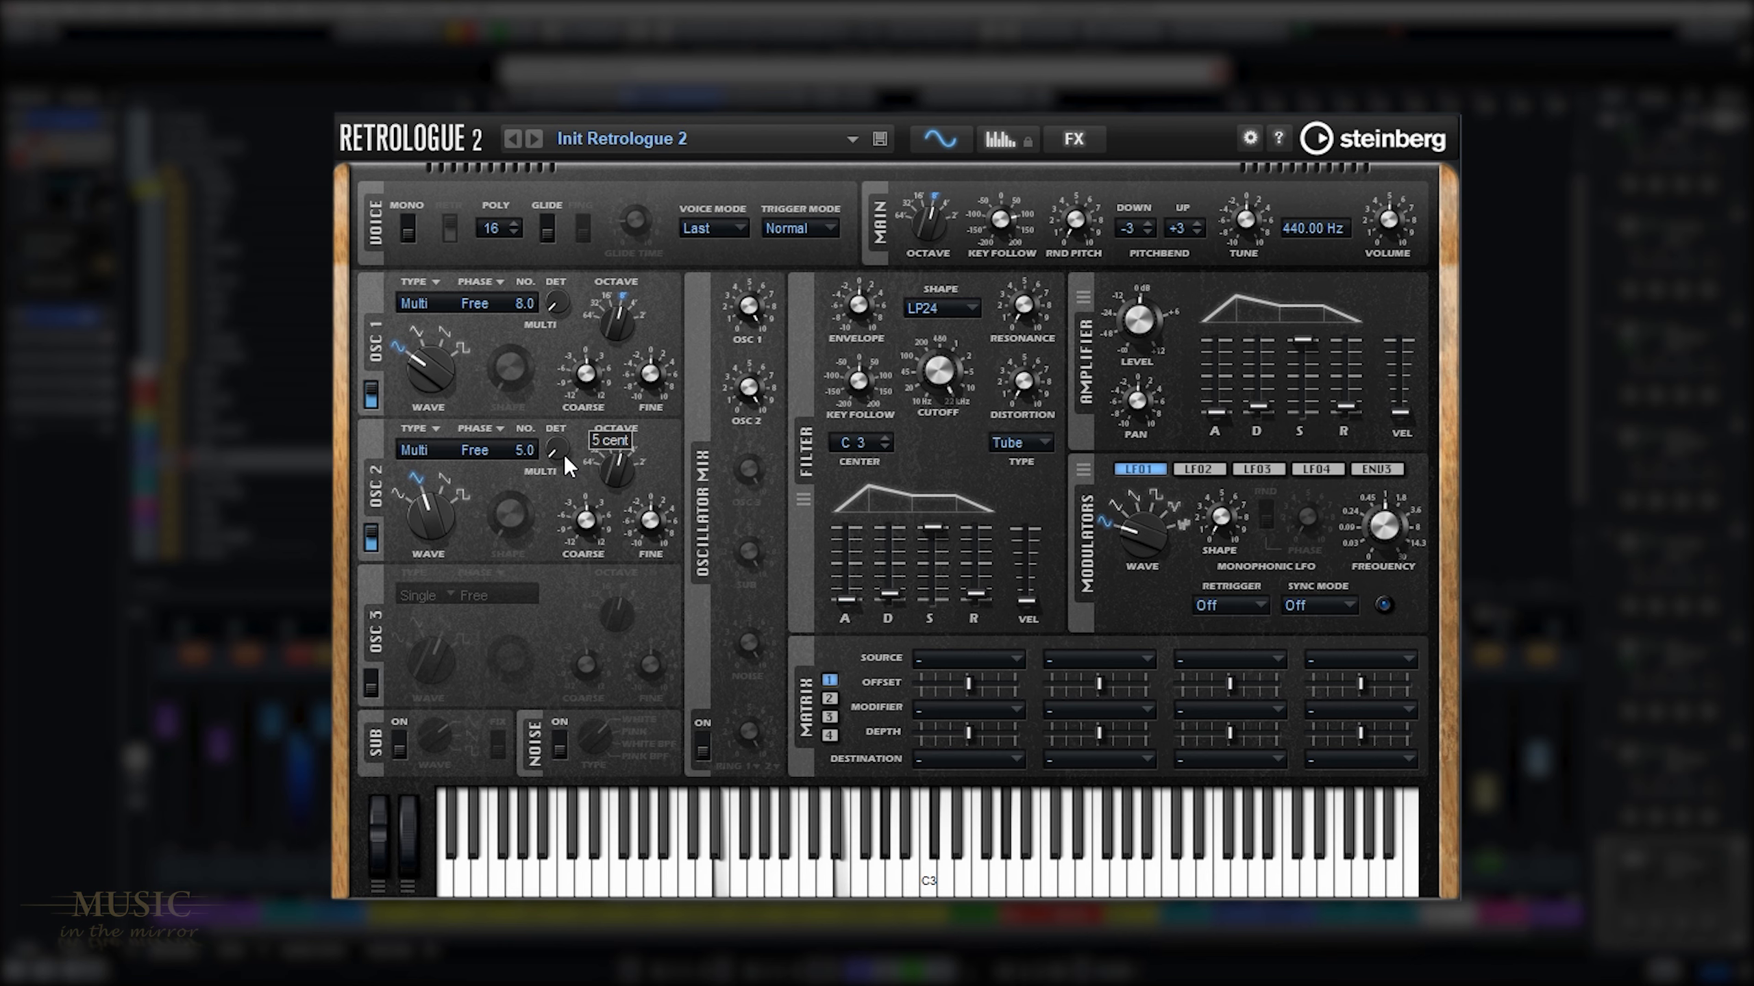
{"action": "scroll", "coordinate": [1256, 399], "scroll_direction": "down", "scroll_amount": 3}
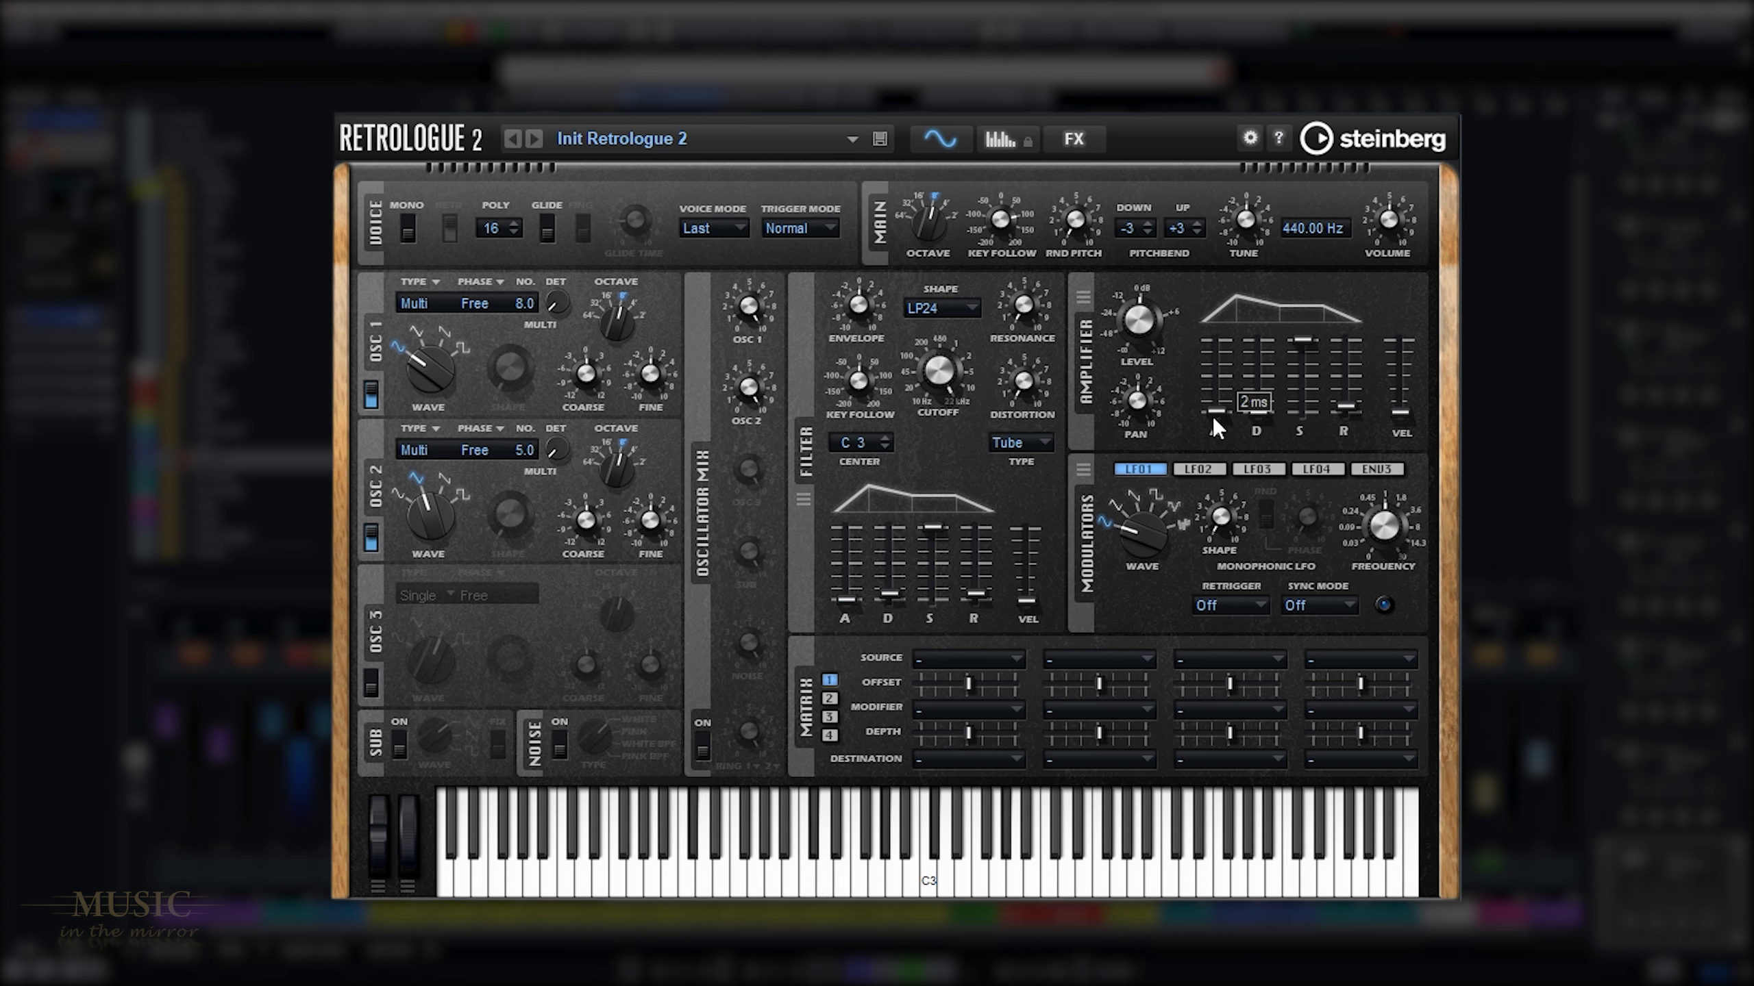
Step: Set the pad patch's filter cutoff to about 2272 Hz and enable its reverb, adjusting the chorusing rate
{"action": "scroll", "coordinate": [1213, 416], "scroll_direction": "up", "scroll_amount": 1}
{"action": "left_click_drag", "start_coordinate": [948, 362], "coordinate": [948, 443]}
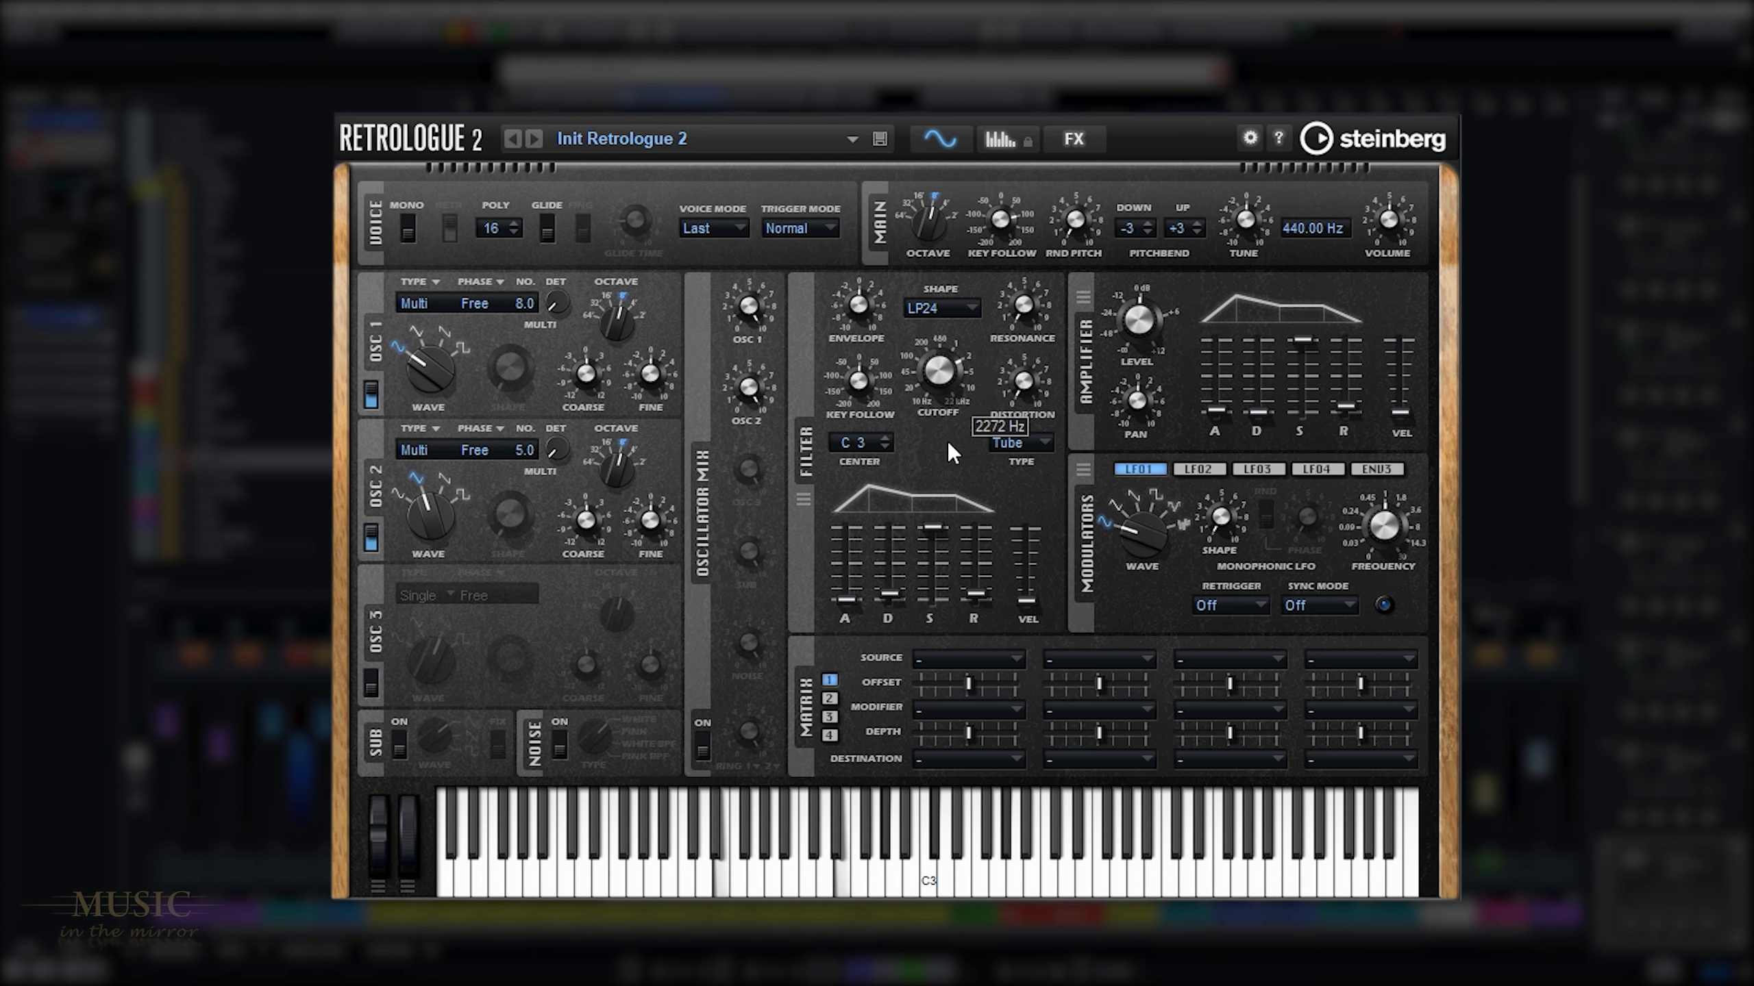
{"action": "left_click", "coordinate": [1079, 137]}
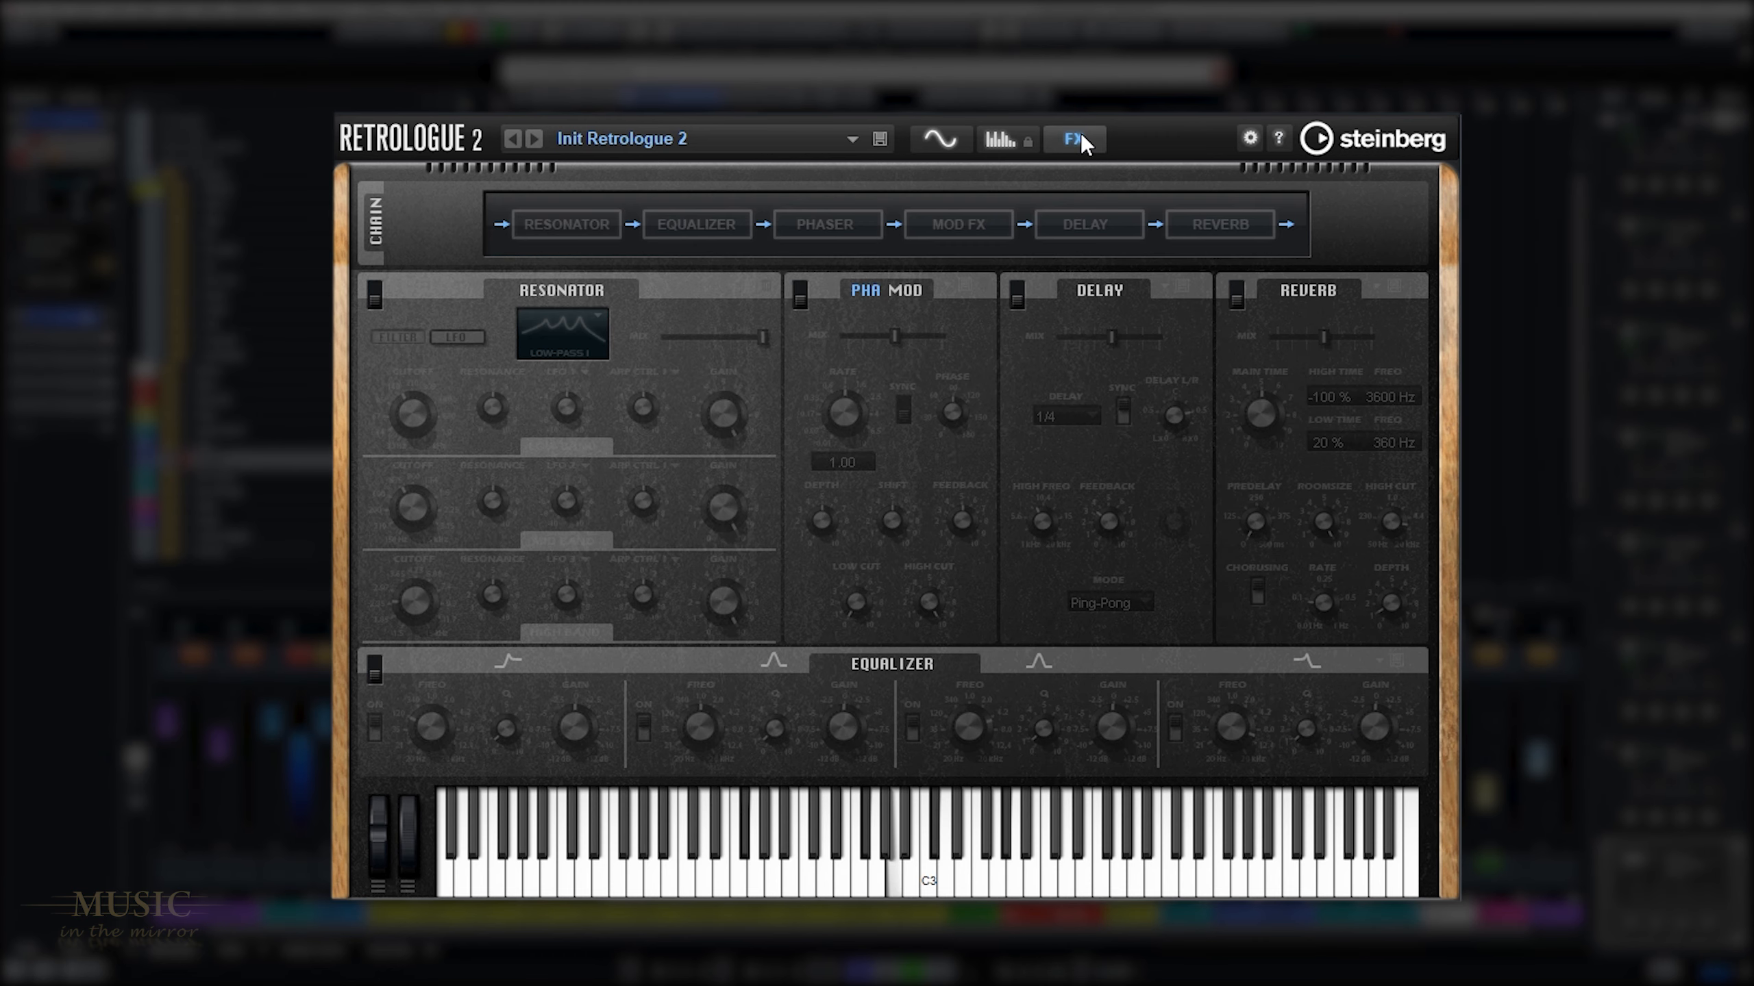
{"action": "left_click", "coordinate": [1237, 296]}
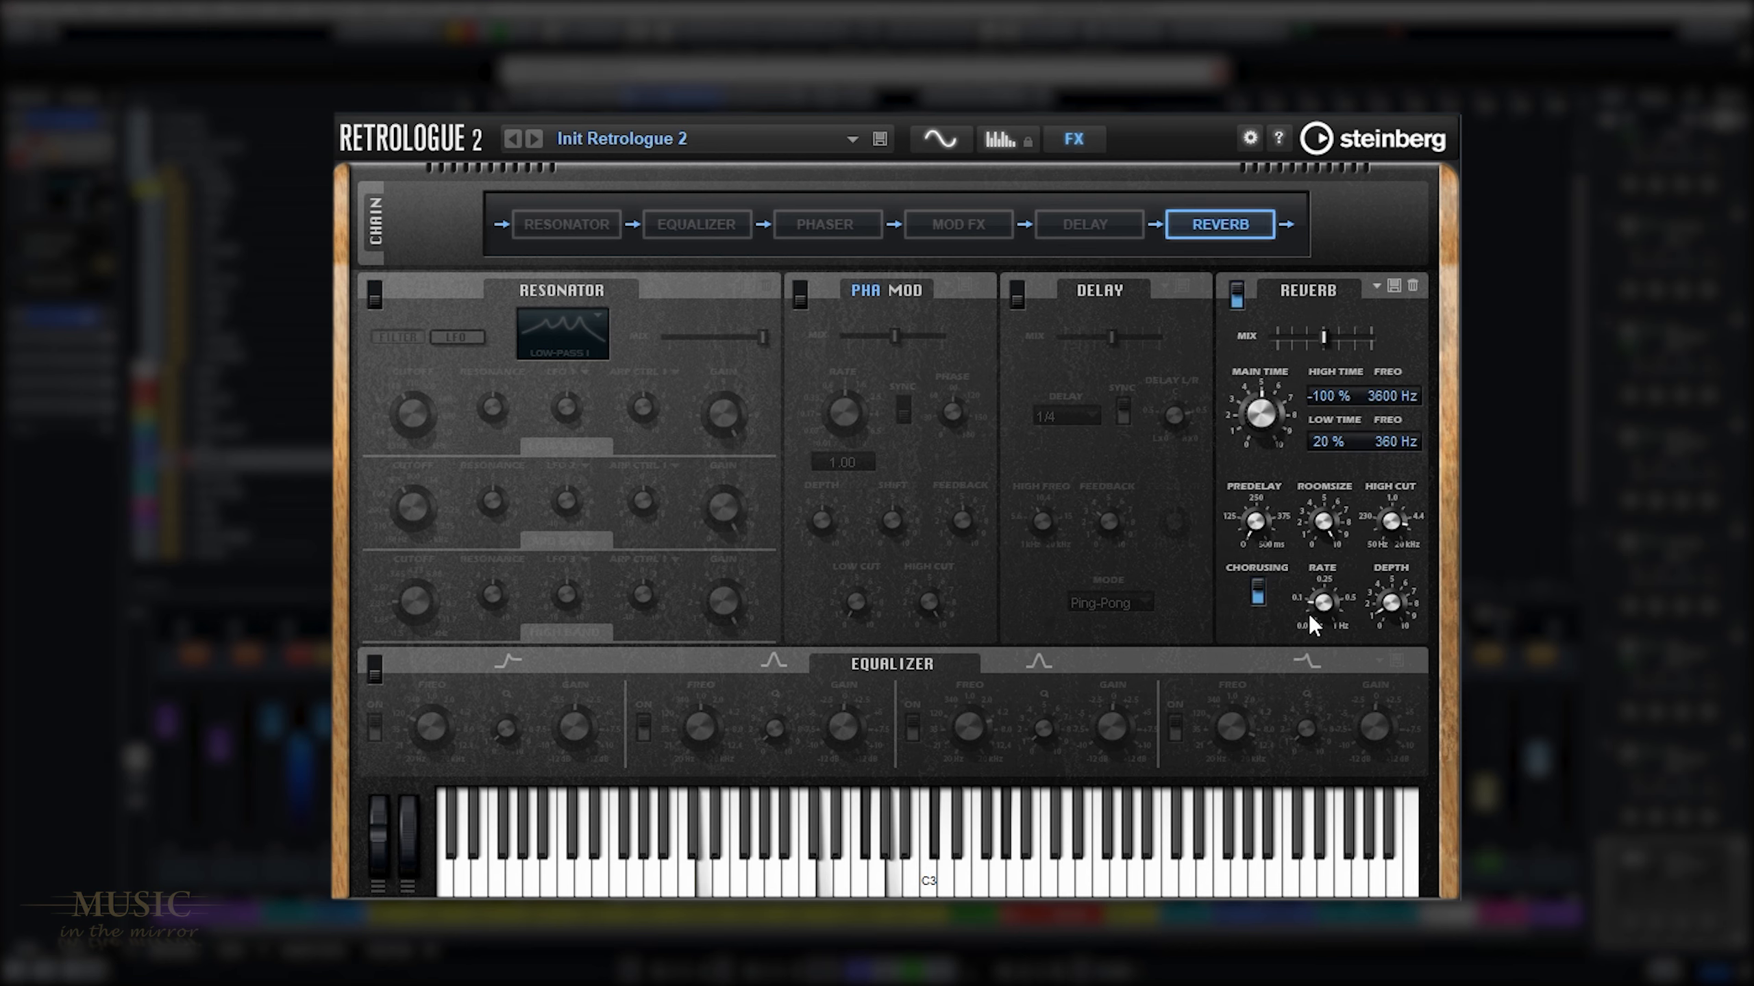
{"action": "mouse_move", "coordinate": [1315, 621]}
{"action": "left_mouse_down"}
{"action": "mouse_move", "coordinate": [1315, 637]}
{"action": "mouse_move", "coordinate": [1318, 609]}
{"action": "left_mouse_up"}
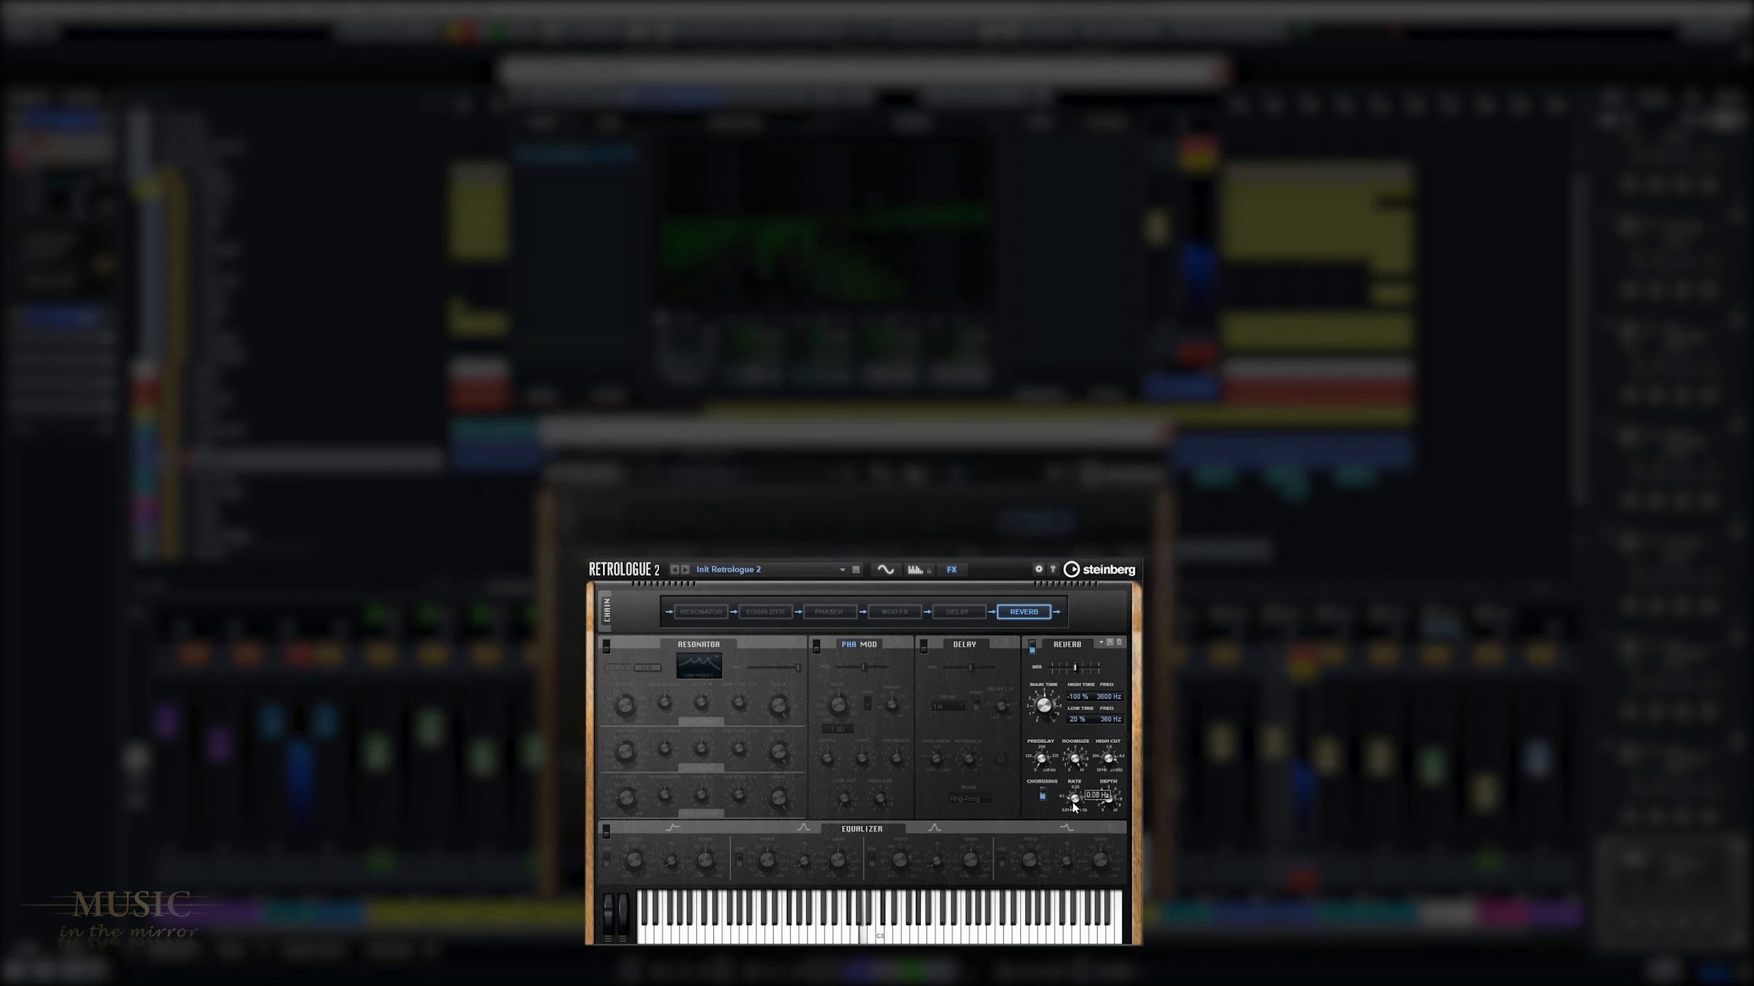
{"action": "left_click_drag", "start_coordinate": [1072, 804], "coordinate": [1048, 821]}
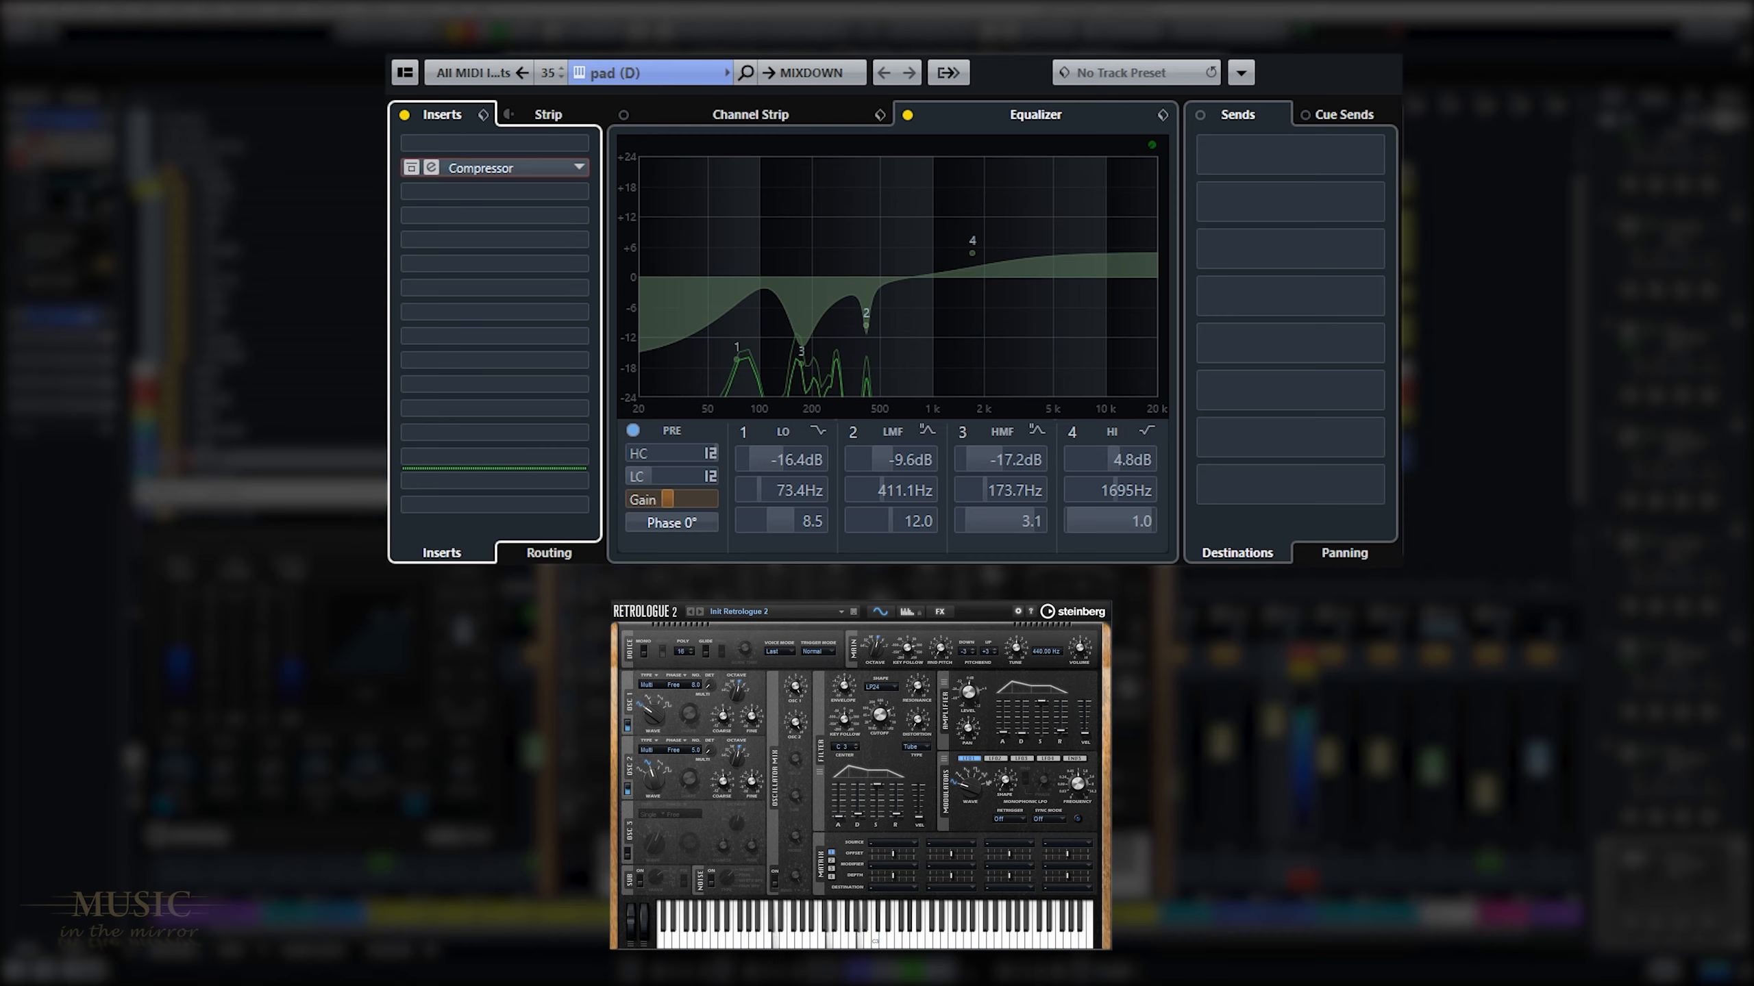
Step: Activate the pad channel's Compressor insert and four-band EQ, toggling the EQ bypass to compare the sound
{"action": "left_click", "coordinate": [404, 114]}
{"action": "left_click", "coordinate": [907, 114]}
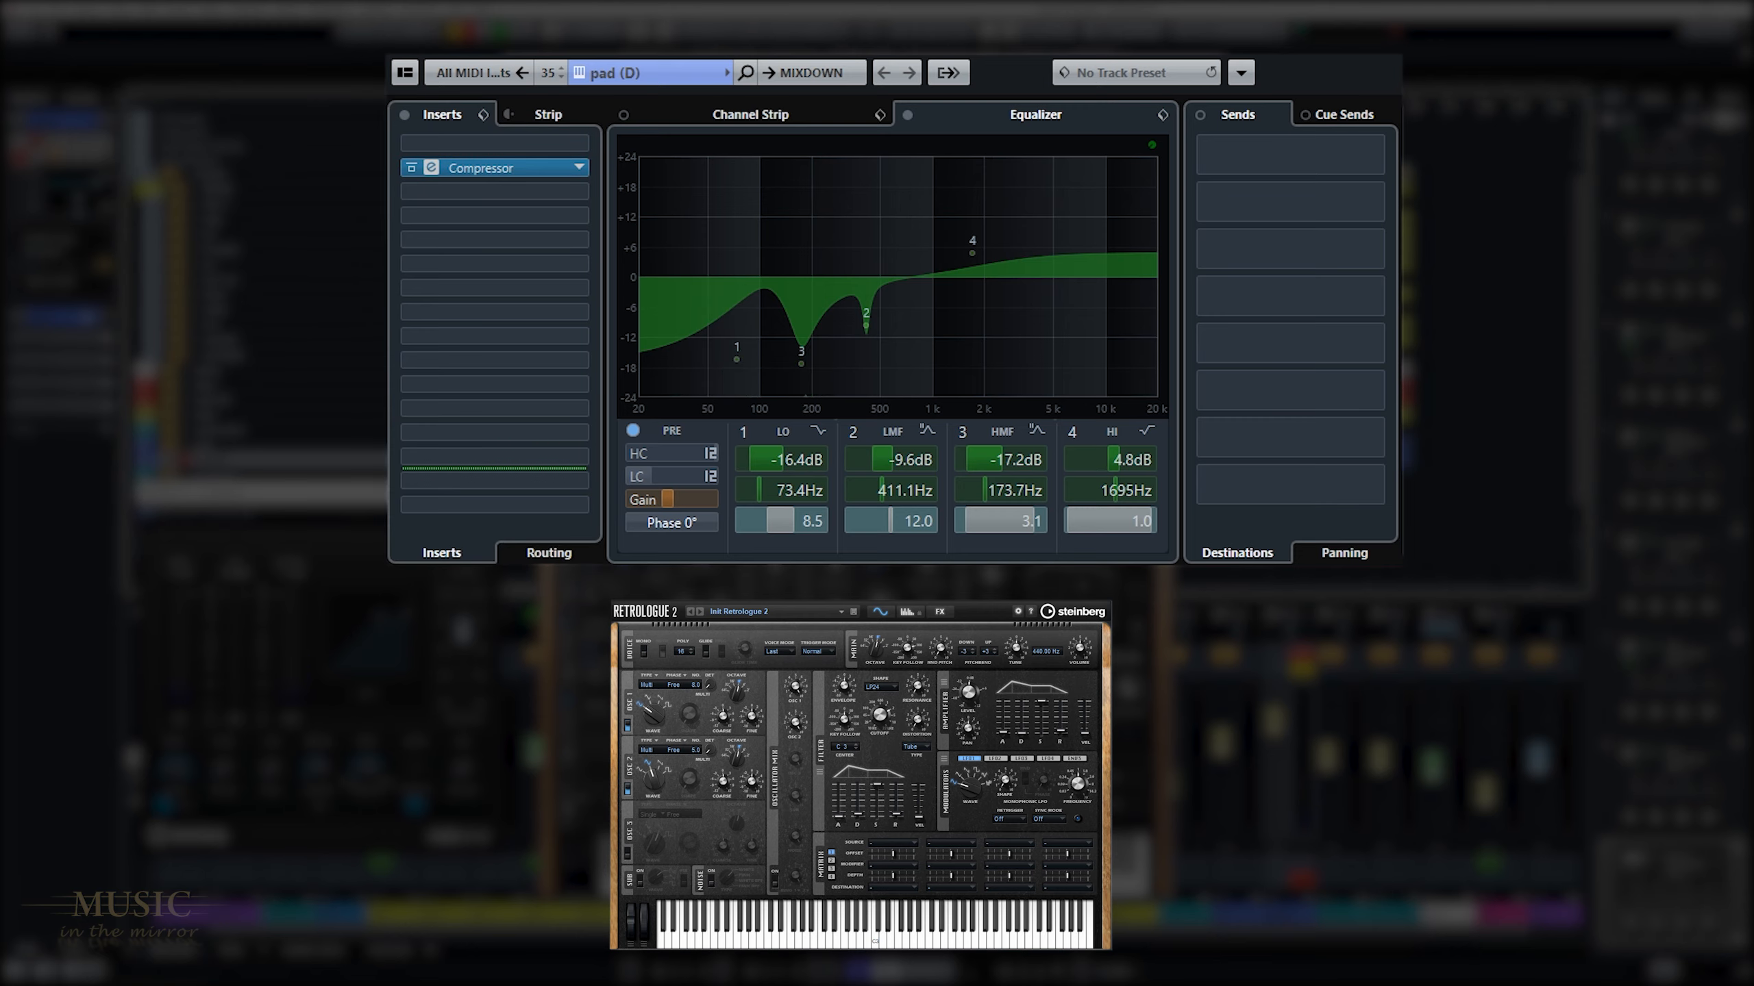
{"action": "left_click", "coordinate": [906, 113]}
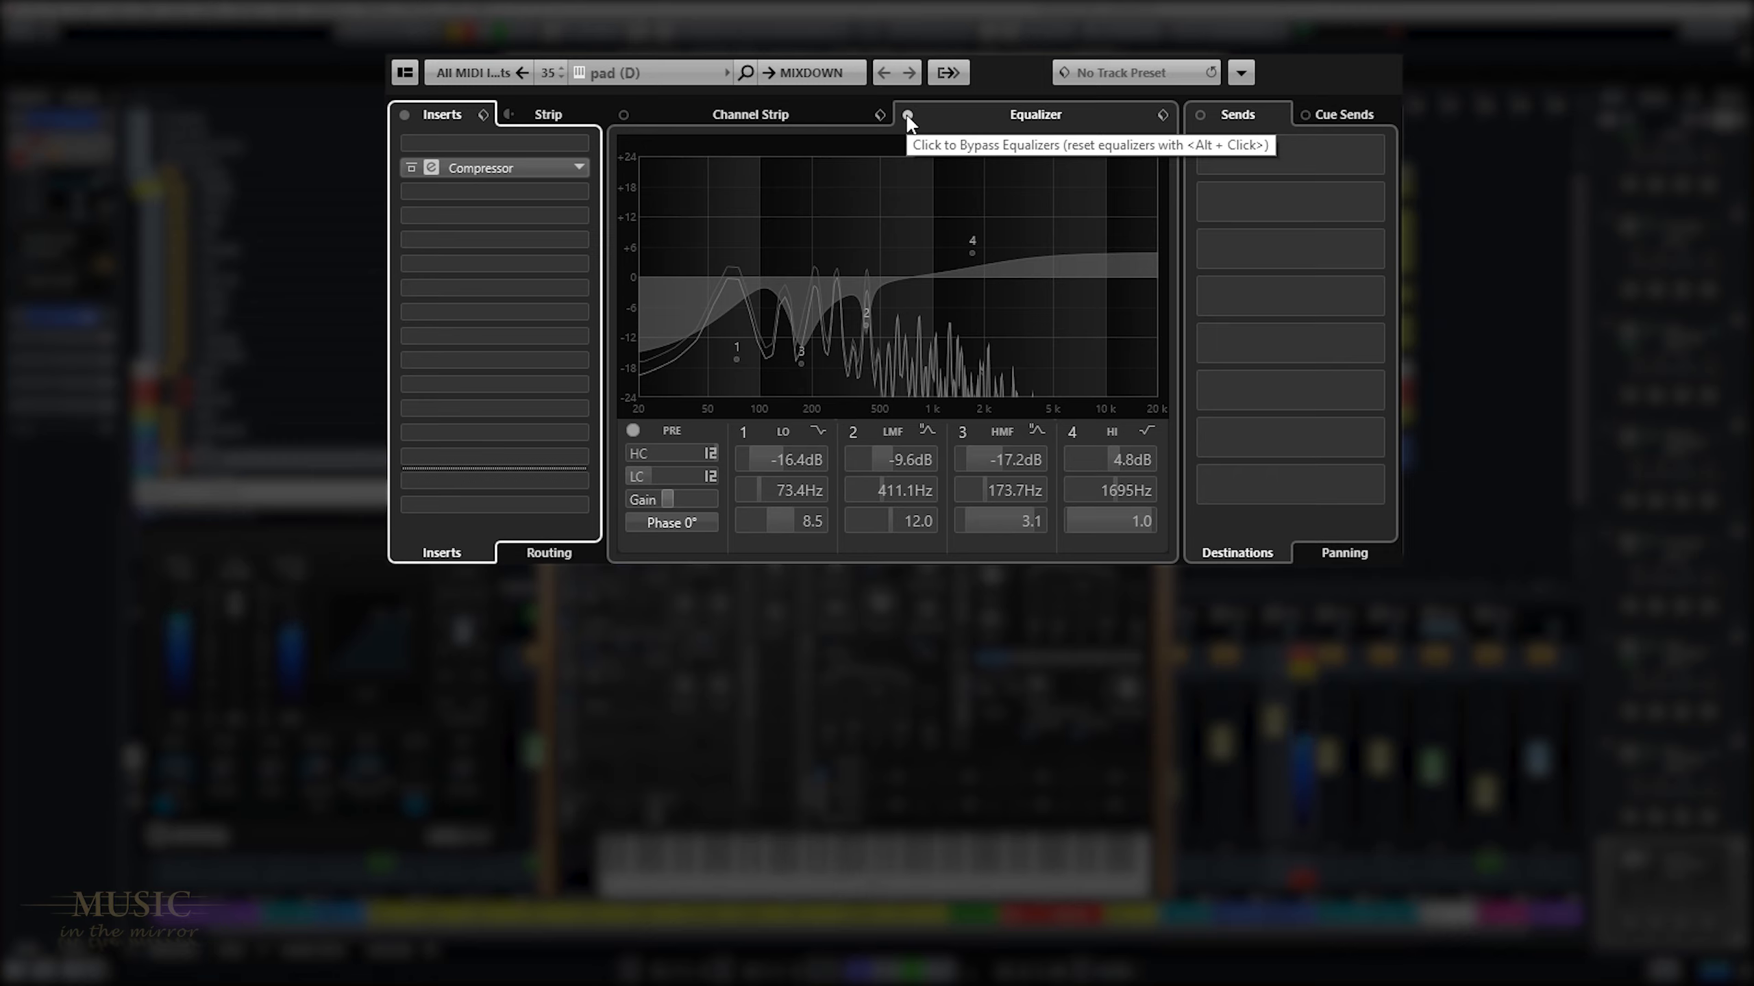
{"action": "left_click", "coordinate": [906, 114]}
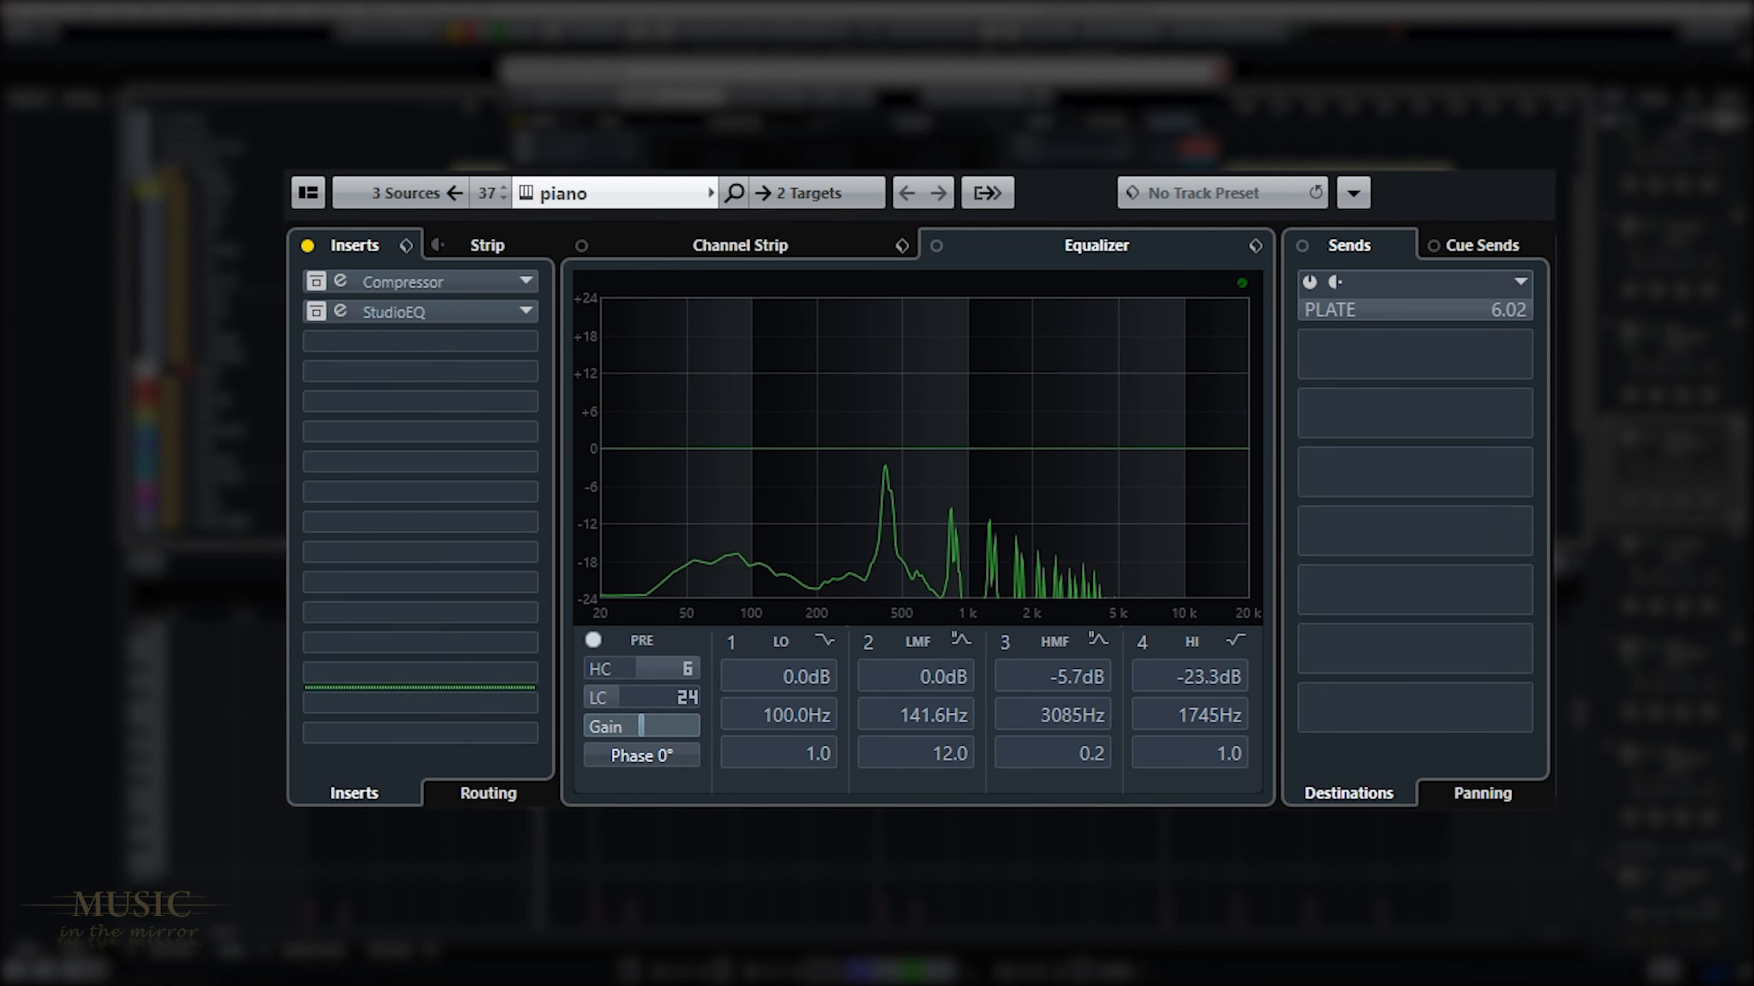
Step: Enable the piano channel's low cut at 100 Hz and EQ band 3 (-5.7 dB at 3085 Hz), and activate its PLATE send
{"action": "left_click", "coordinate": [595, 700]}
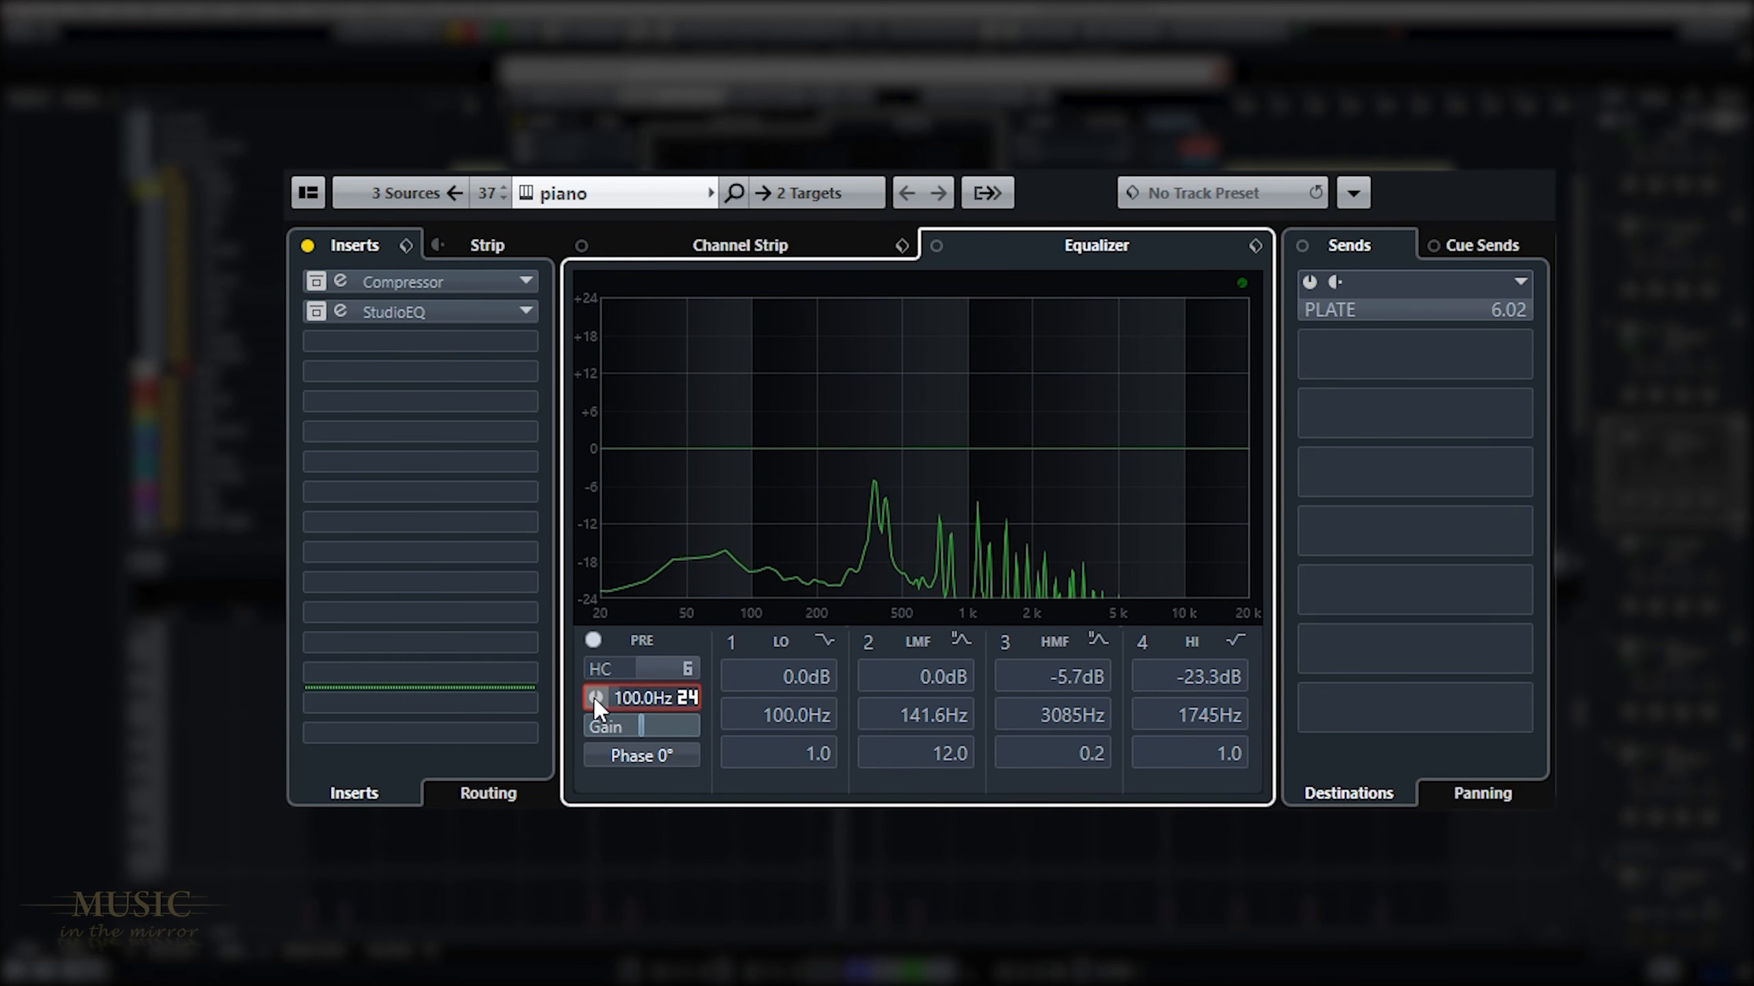
{"action": "left_click", "coordinate": [1005, 642]}
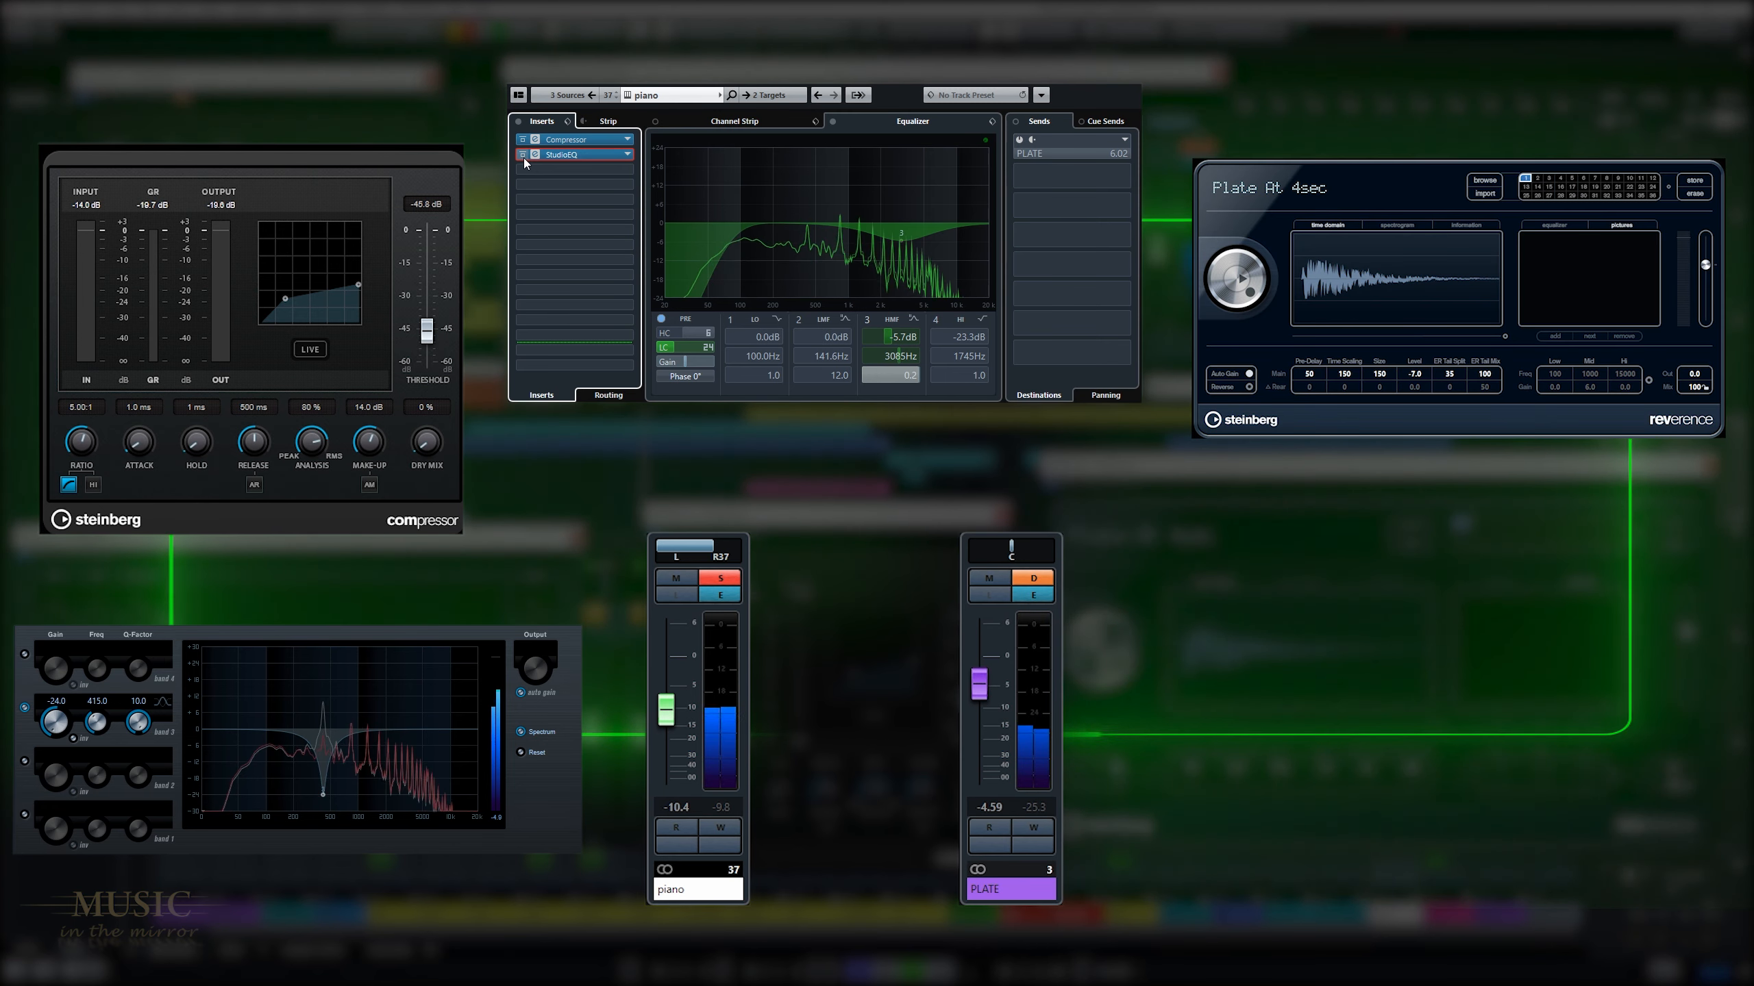
{"action": "left_click", "coordinate": [1019, 140]}
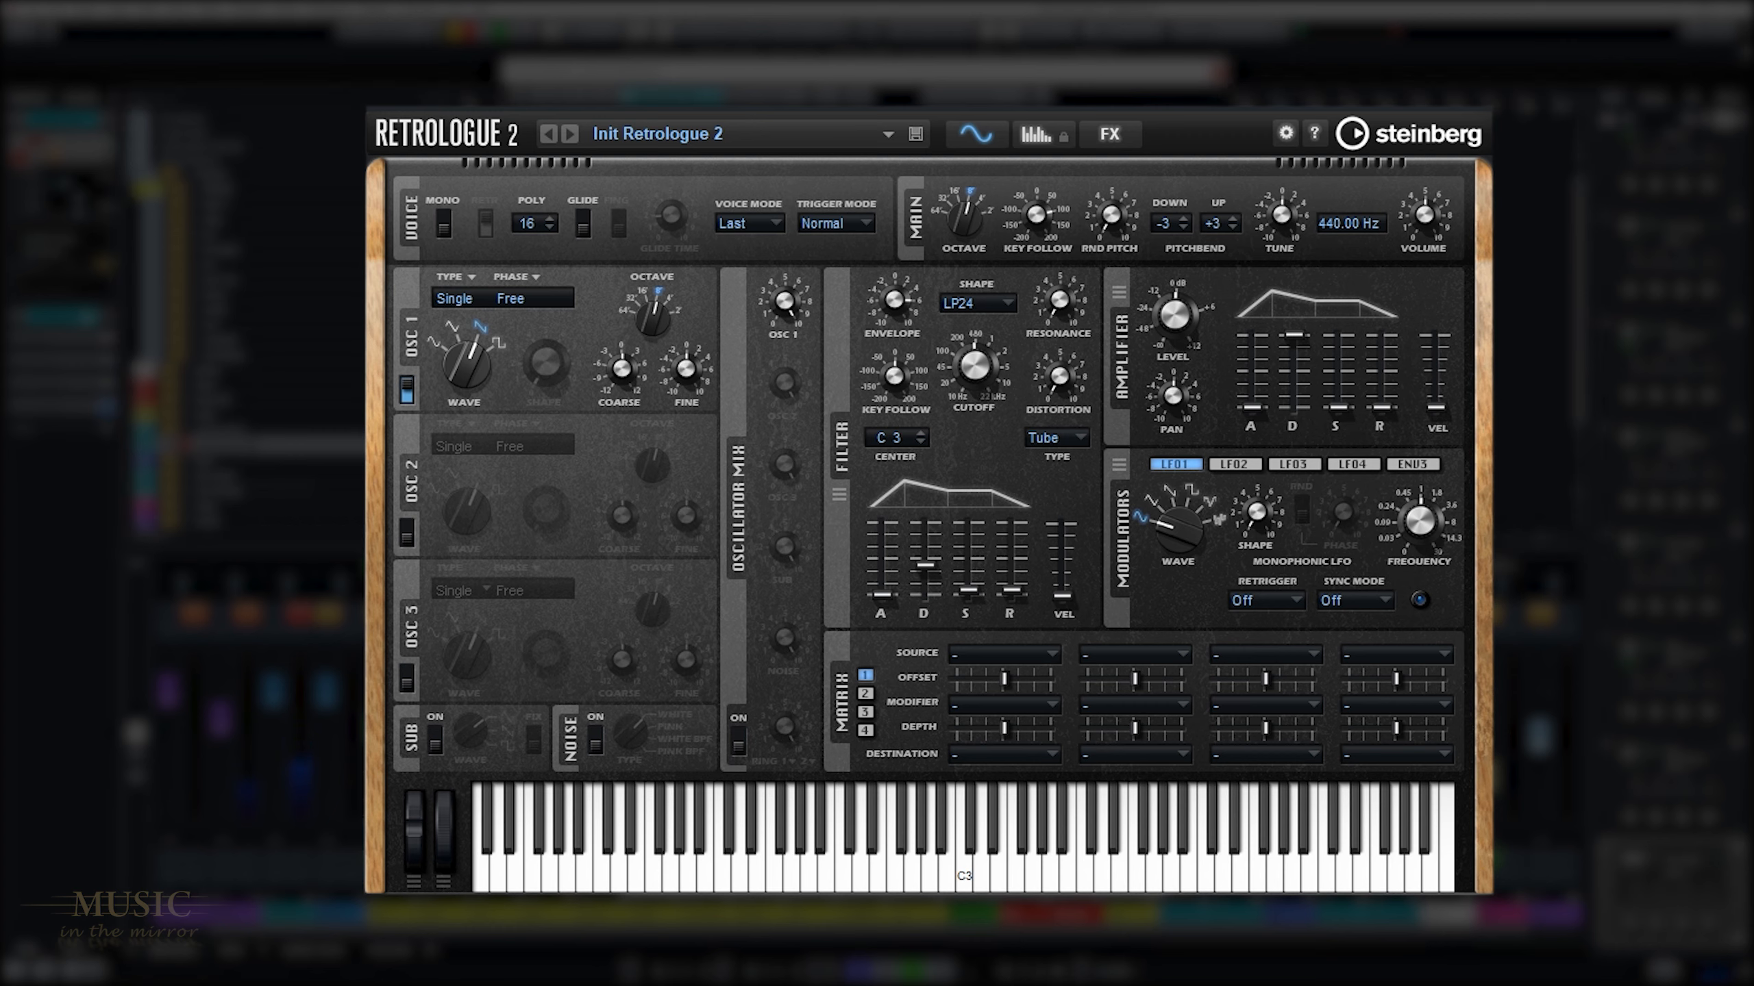
Step: From the initial Retrologue 2 patch, shape the short synth's filter envelope with minimum sustain and set the envelope amount to 60%
{"action": "left_click", "coordinate": [683, 134]}
{"action": "double_click", "coordinate": [770, 36]}
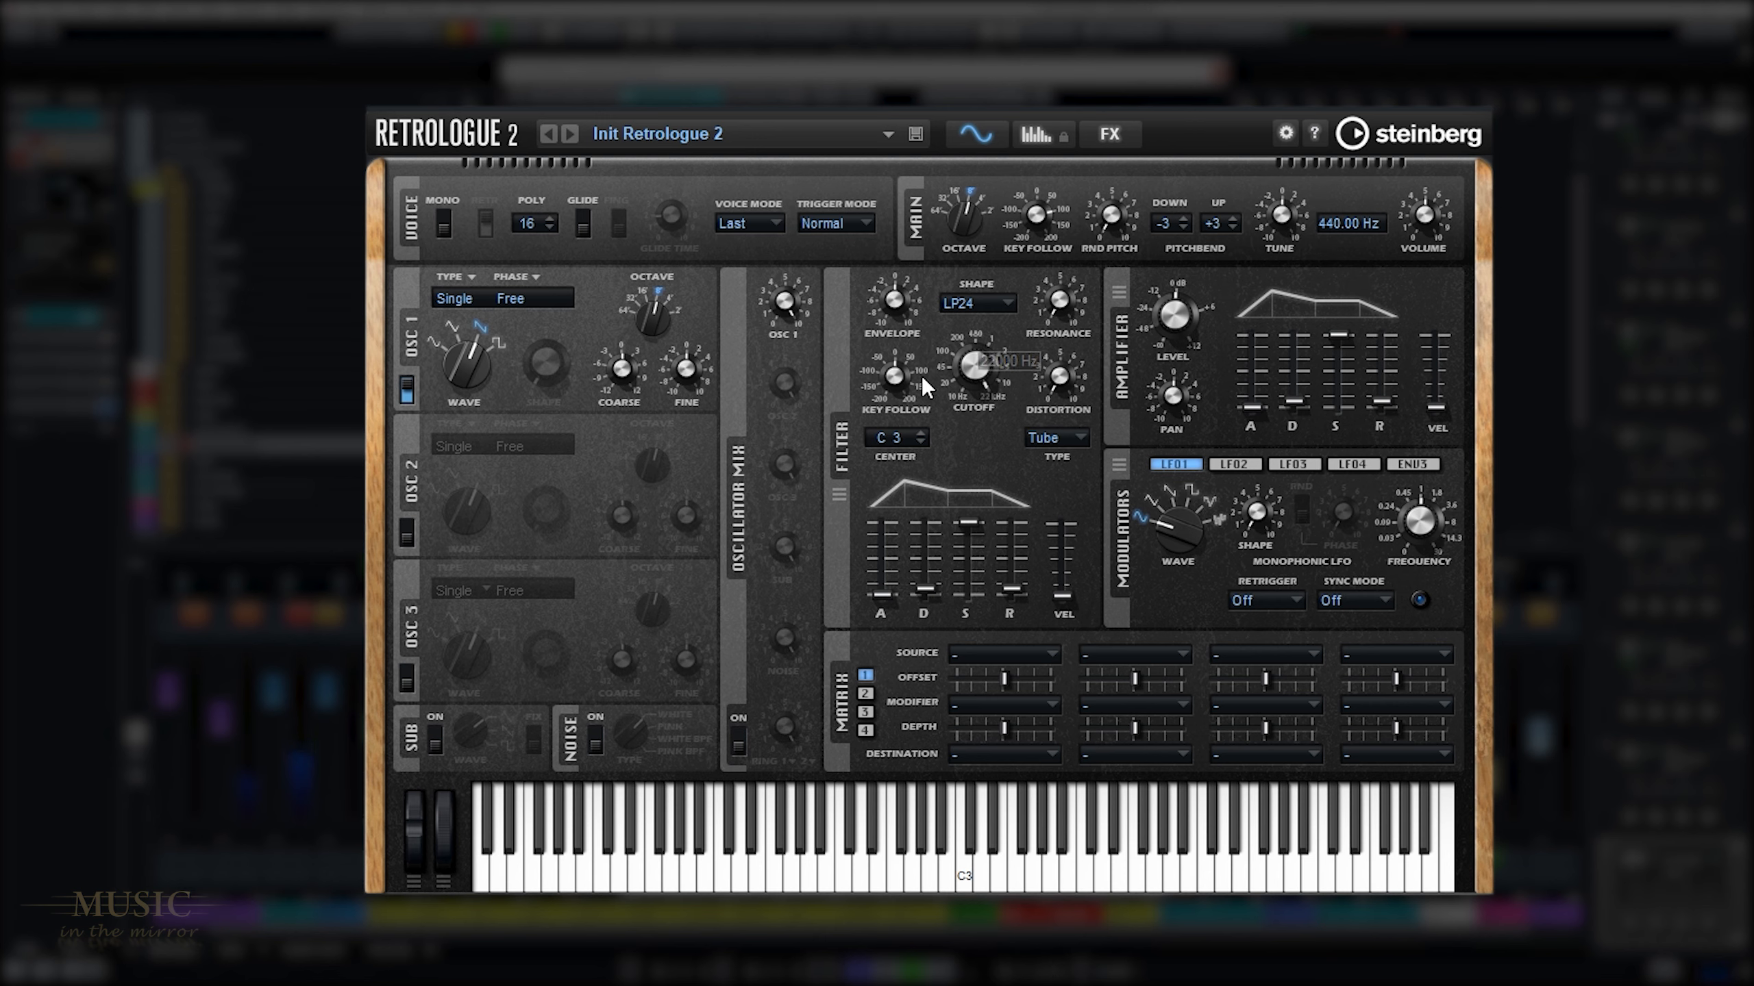
{"action": "left_click_drag", "start_coordinate": [931, 585], "coordinate": [973, 602]}
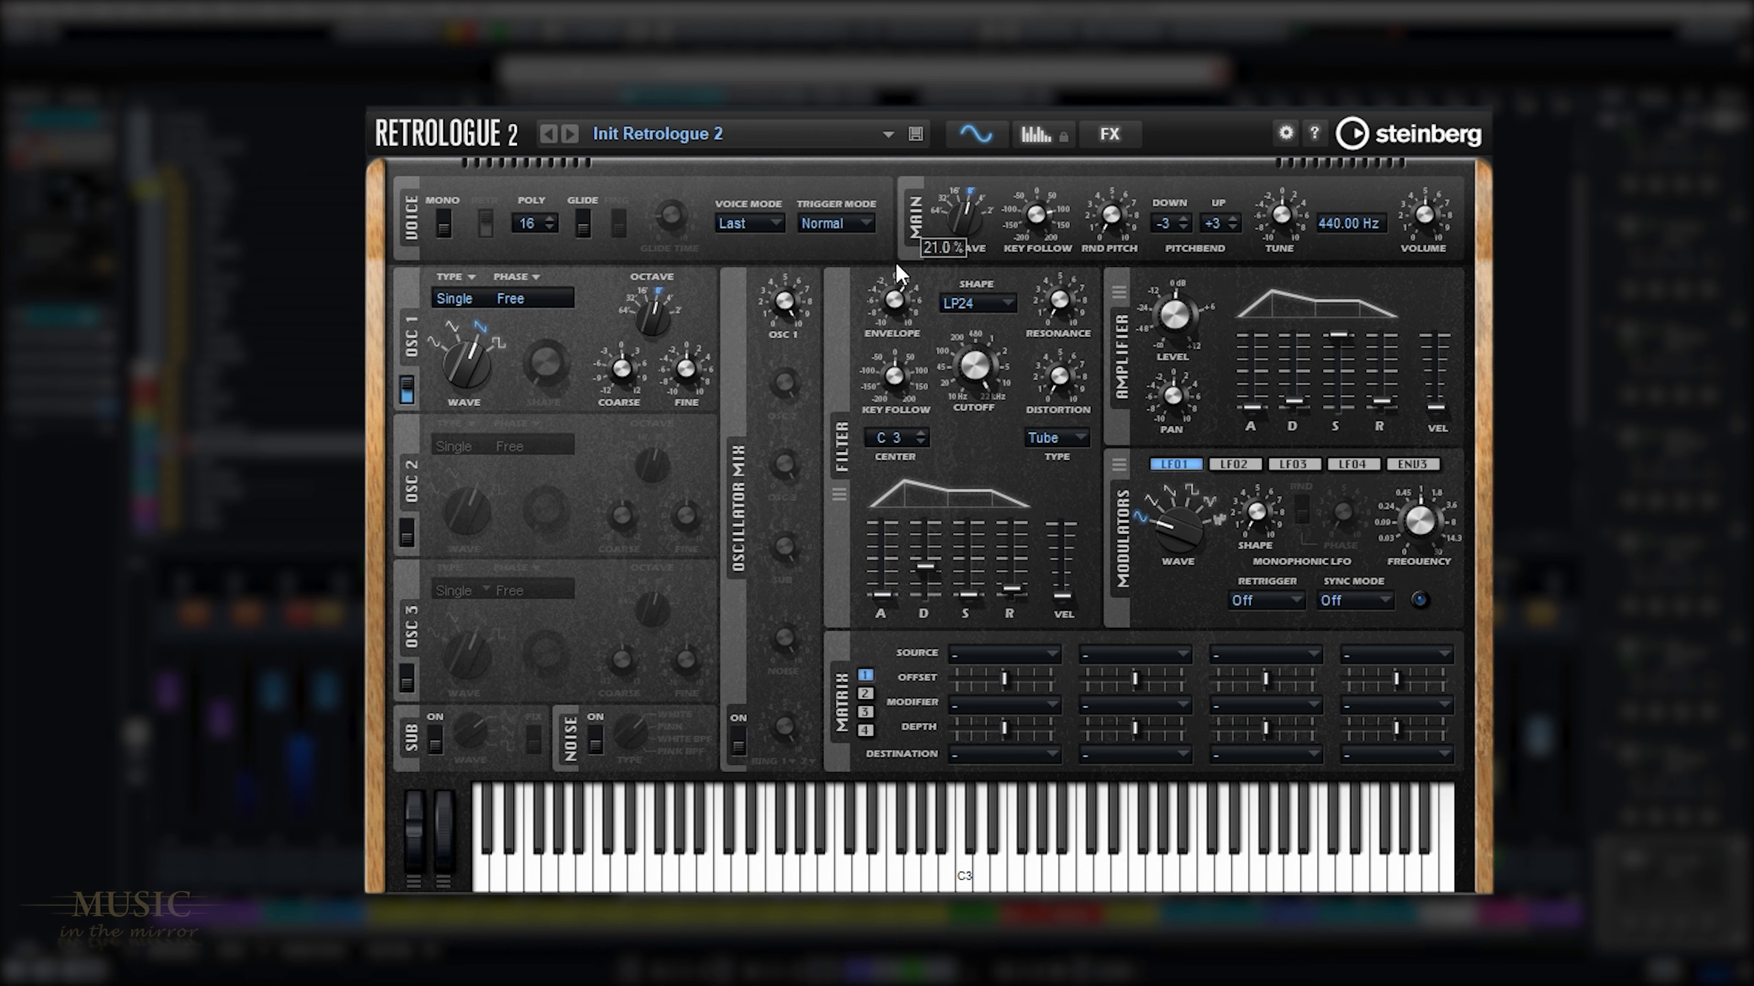
{"action": "left_click_drag", "start_coordinate": [898, 236], "coordinate": [898, 218]}
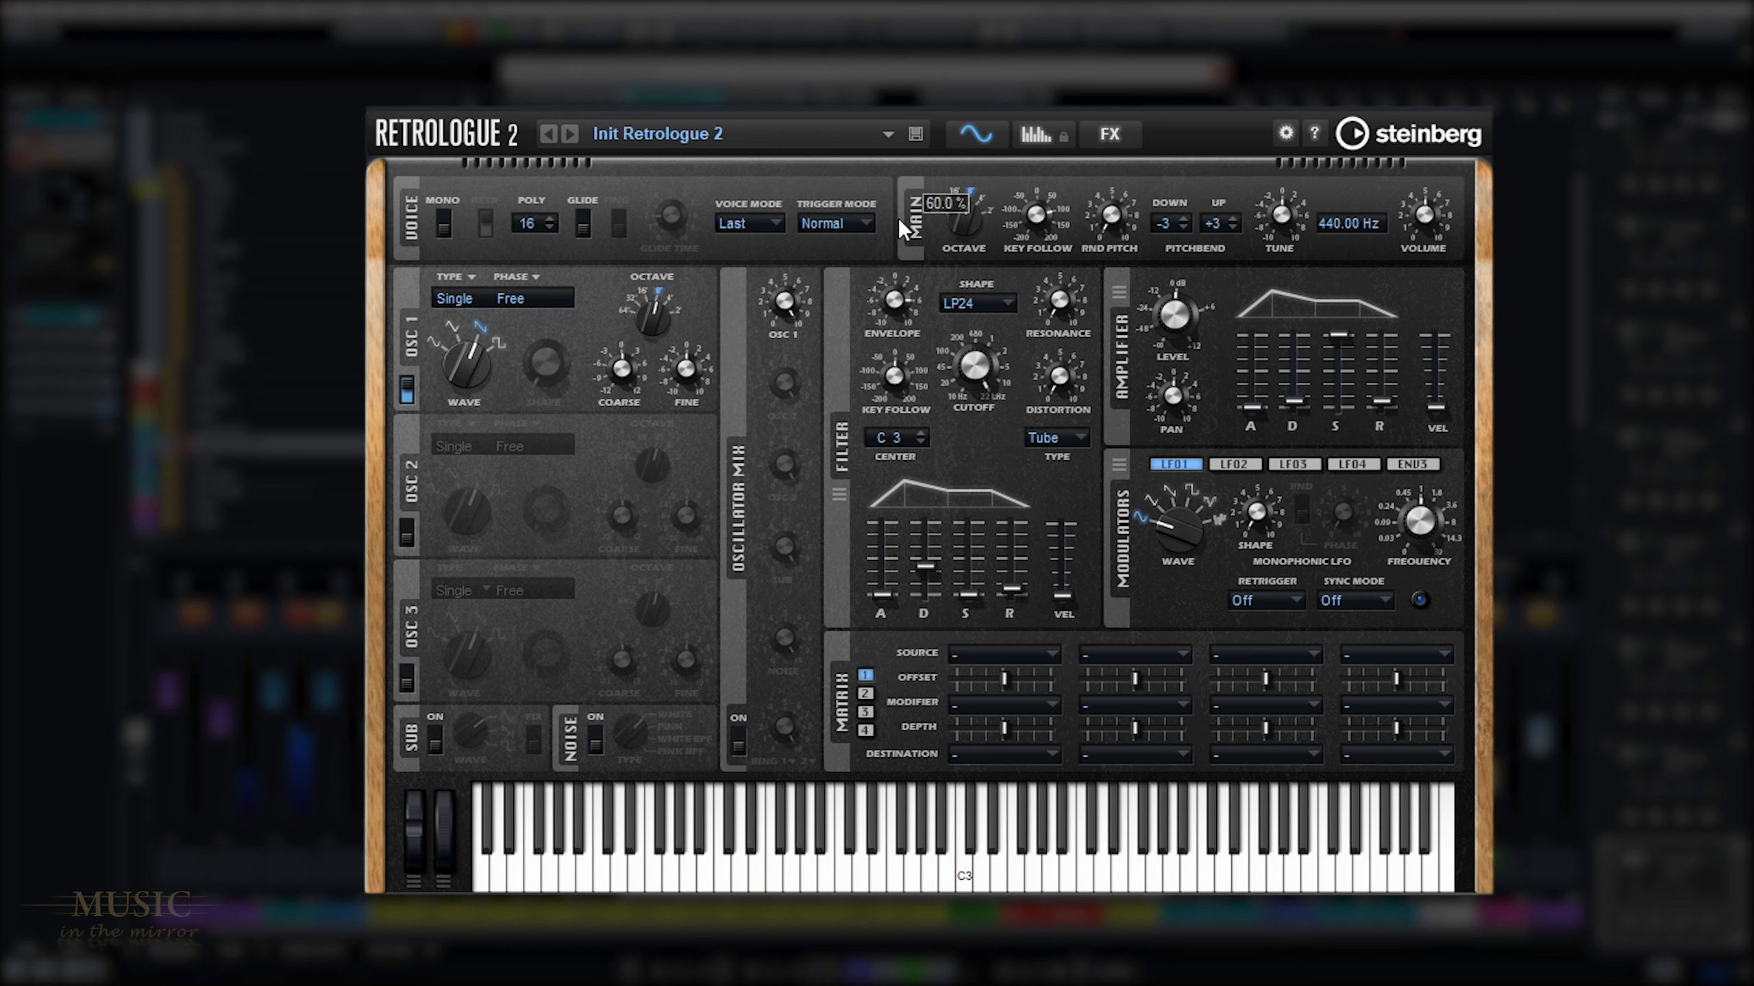
{"action": "mouse_move", "coordinate": [981, 364]}
Step: Enable the short synth's reverb and delay, setting the reverb mix to about 12% and lowering the delay mix
{"action": "left_click", "coordinate": [1105, 129]}
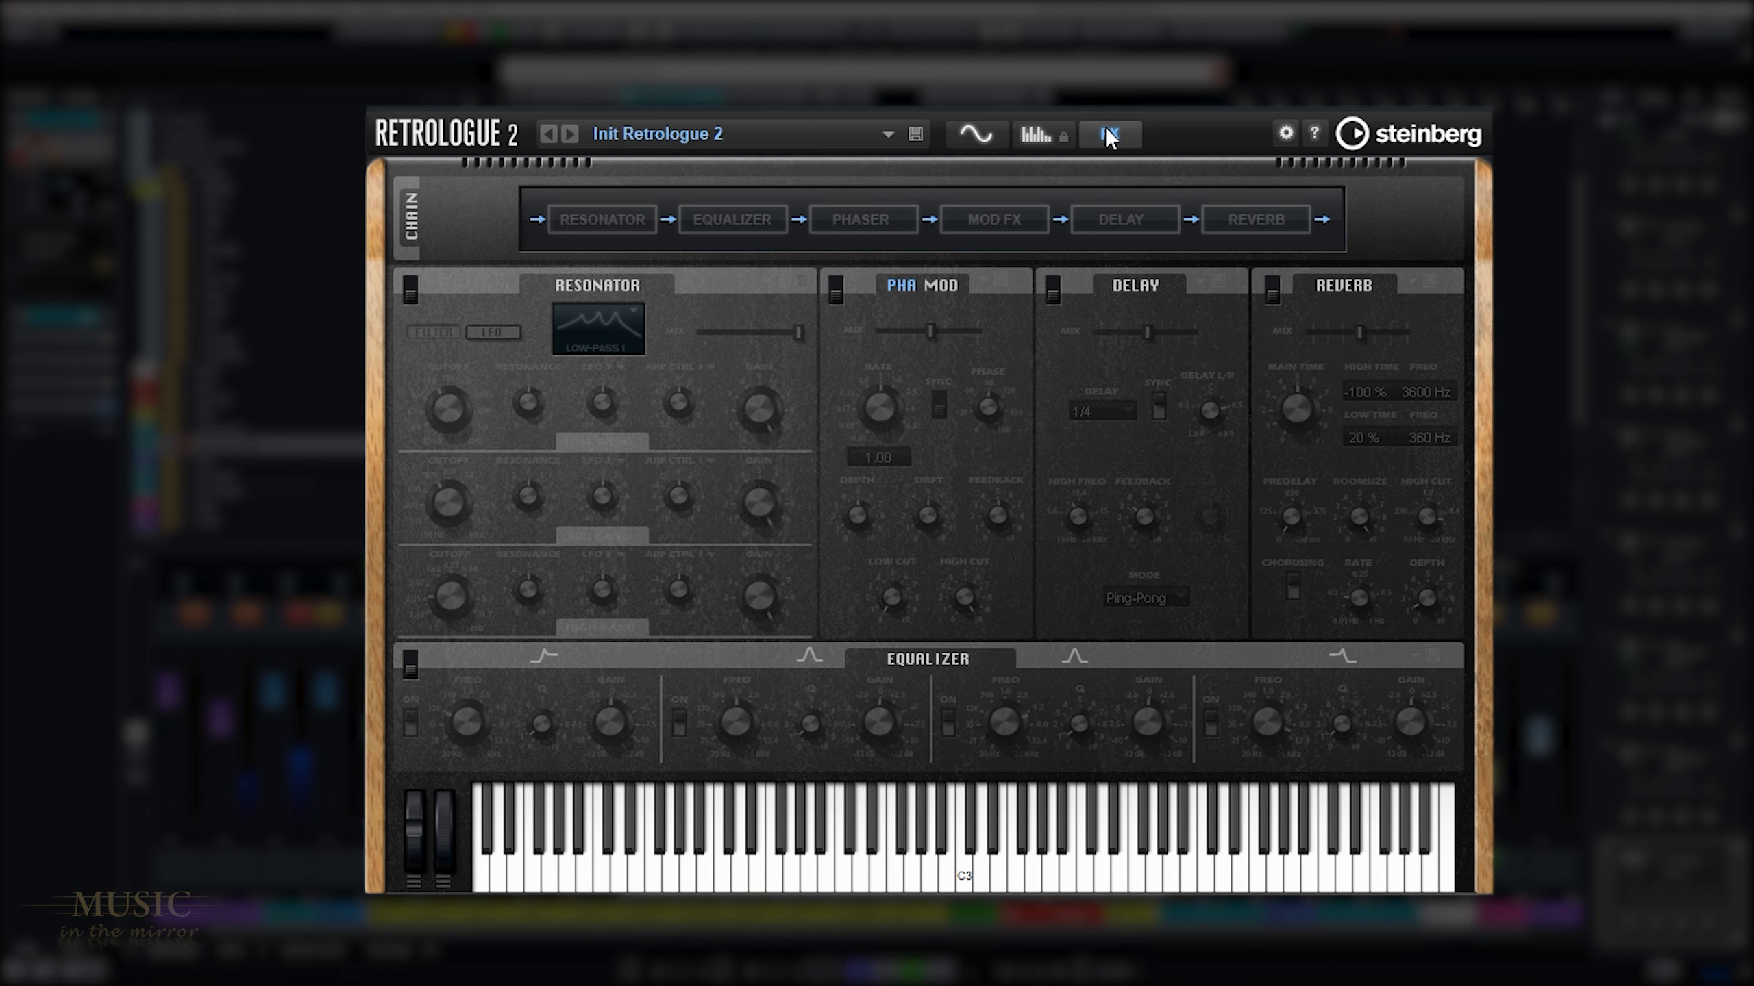
{"action": "left_click", "coordinate": [1253, 219]}
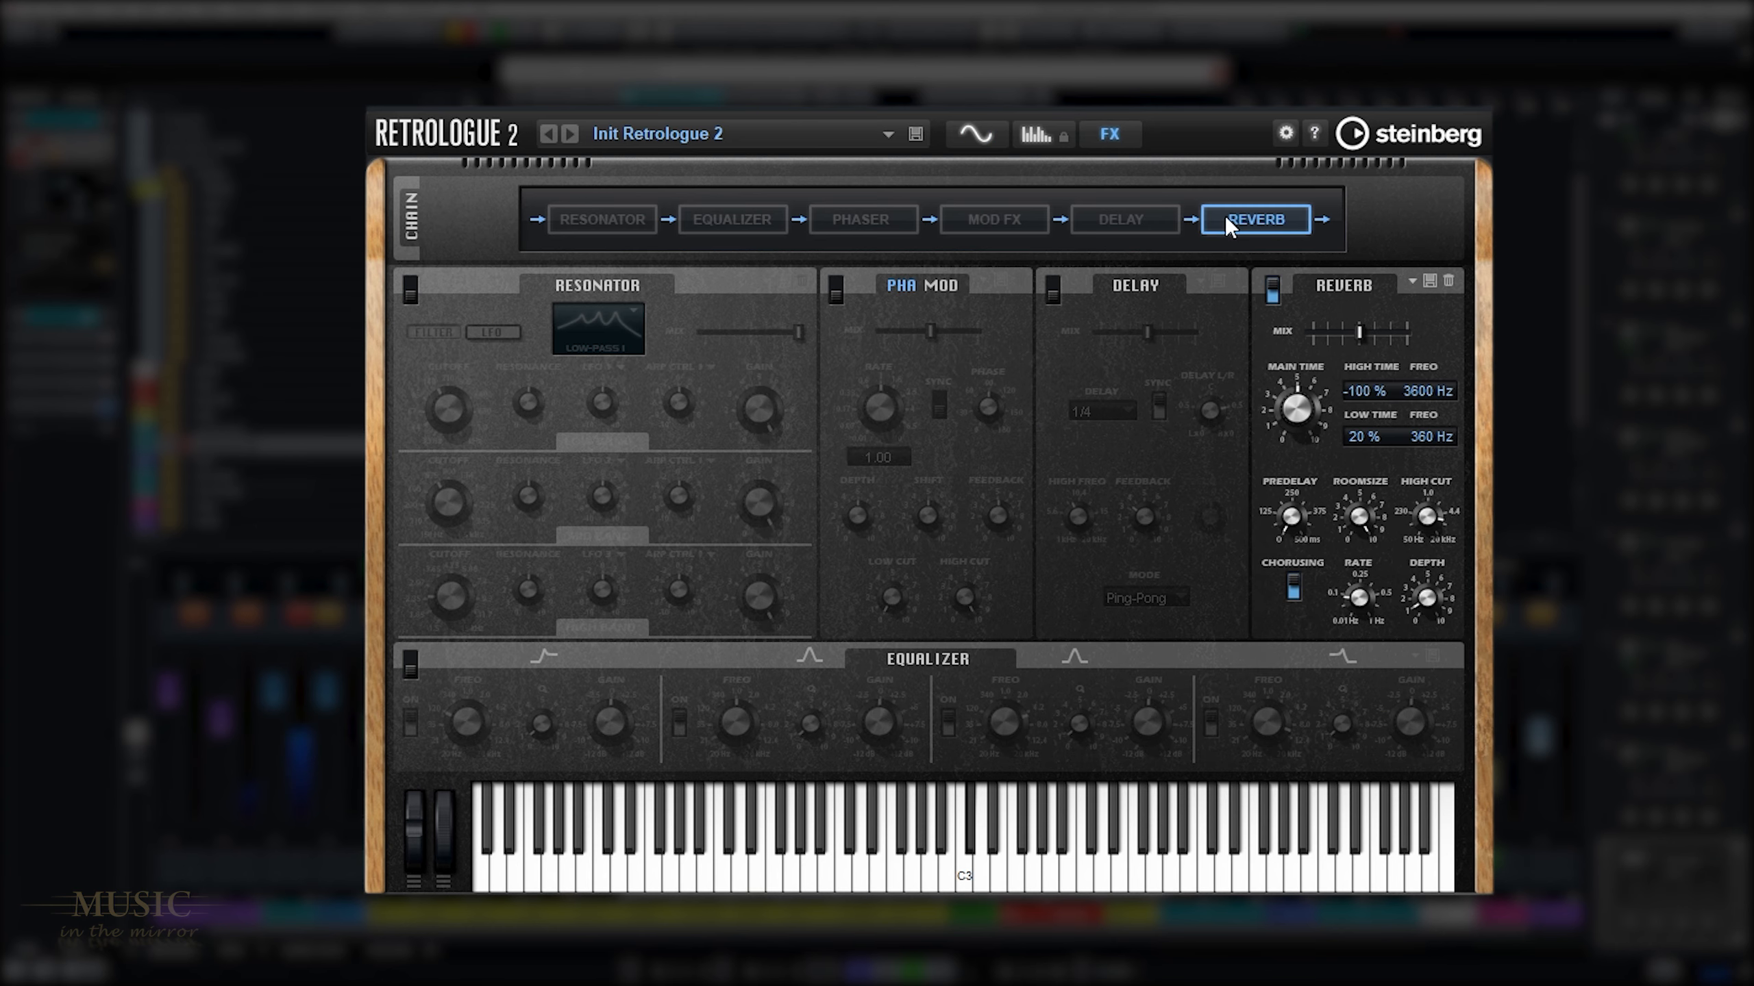
{"action": "left_click", "coordinate": [1169, 220]}
{"action": "left_click_drag", "start_coordinate": [1340, 330], "coordinate": [1325, 330]}
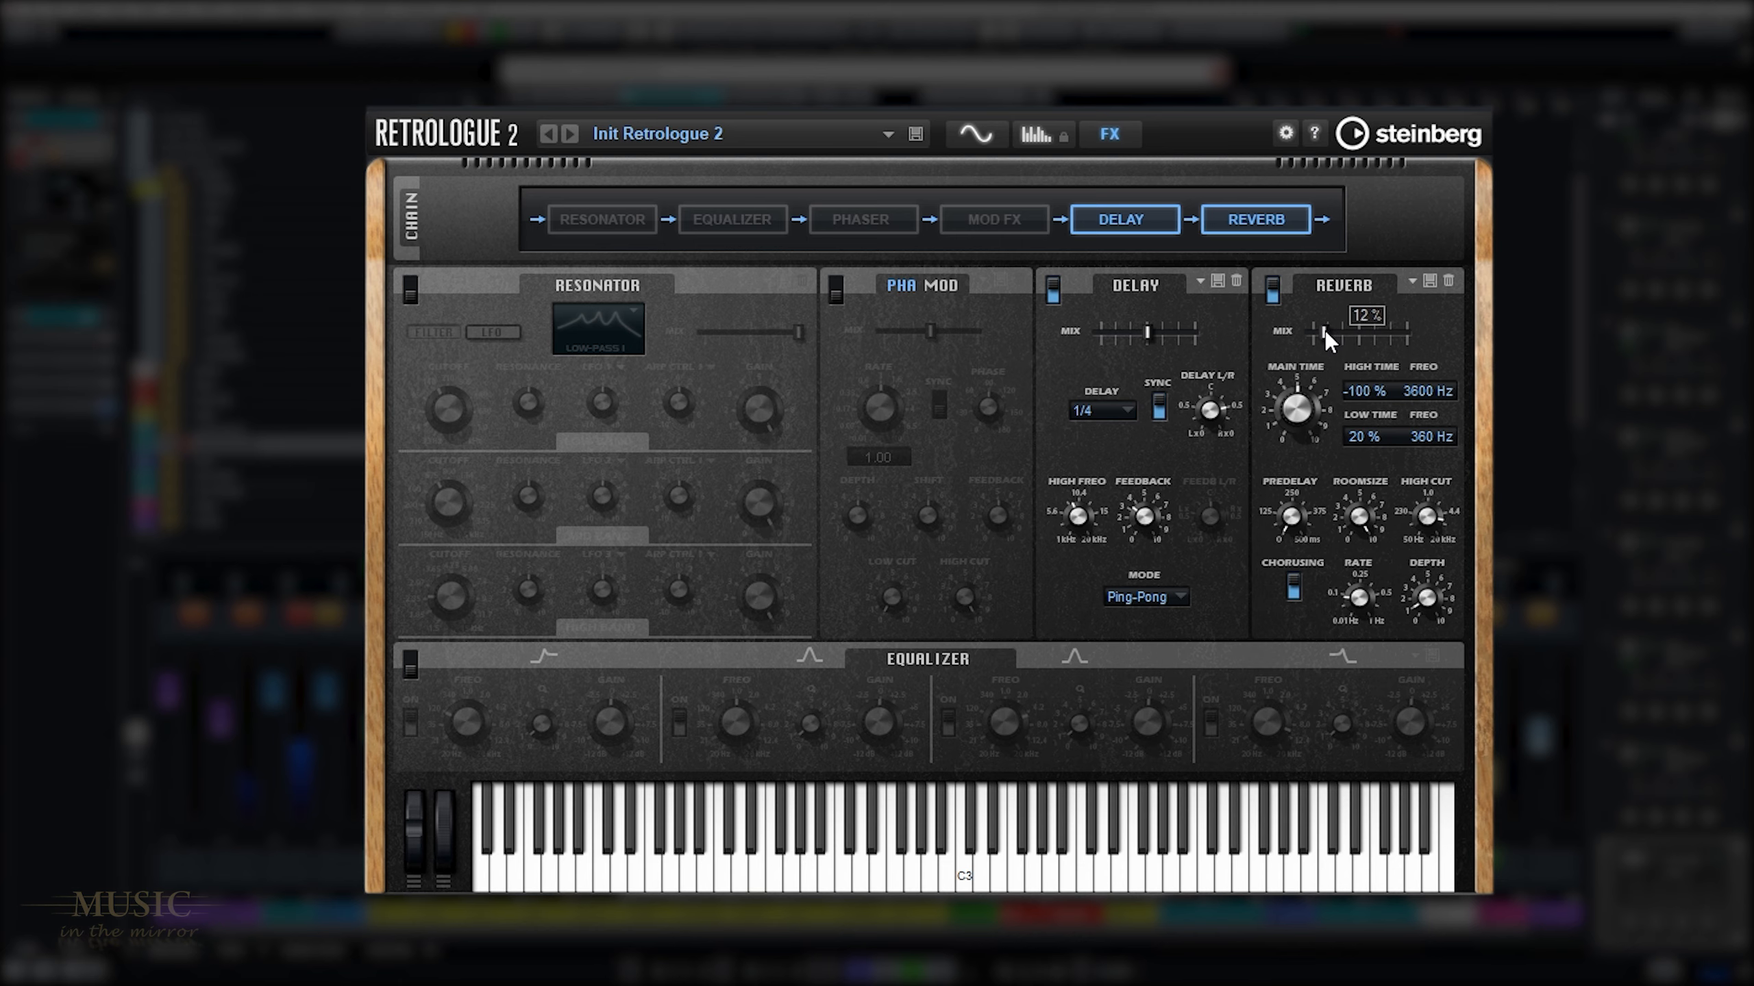
{"action": "mouse_move", "coordinate": [1151, 331]}
{"action": "left_click_drag", "start_coordinate": [1129, 334], "coordinate": [1114, 337]}
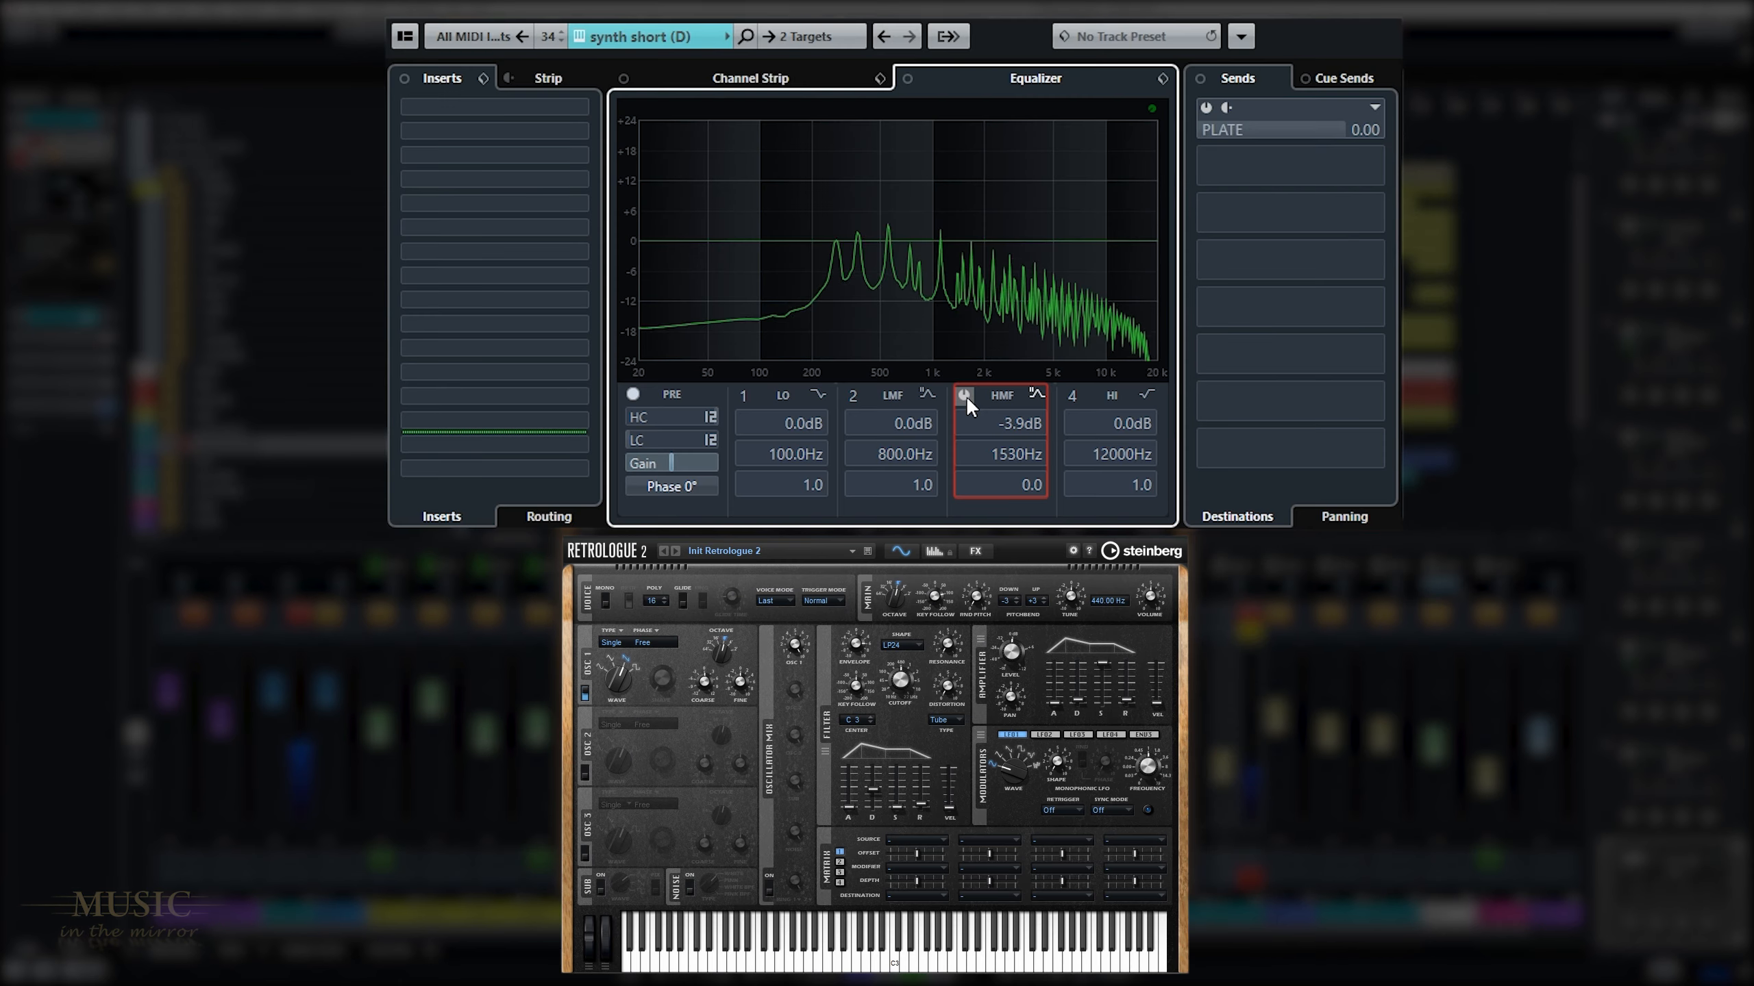
Step: Enable EQ band 3 (-3.9 dB at 1530 Hz) and the PLATE send on the synth short (D) channel
{"action": "left_click", "coordinate": [966, 395]}
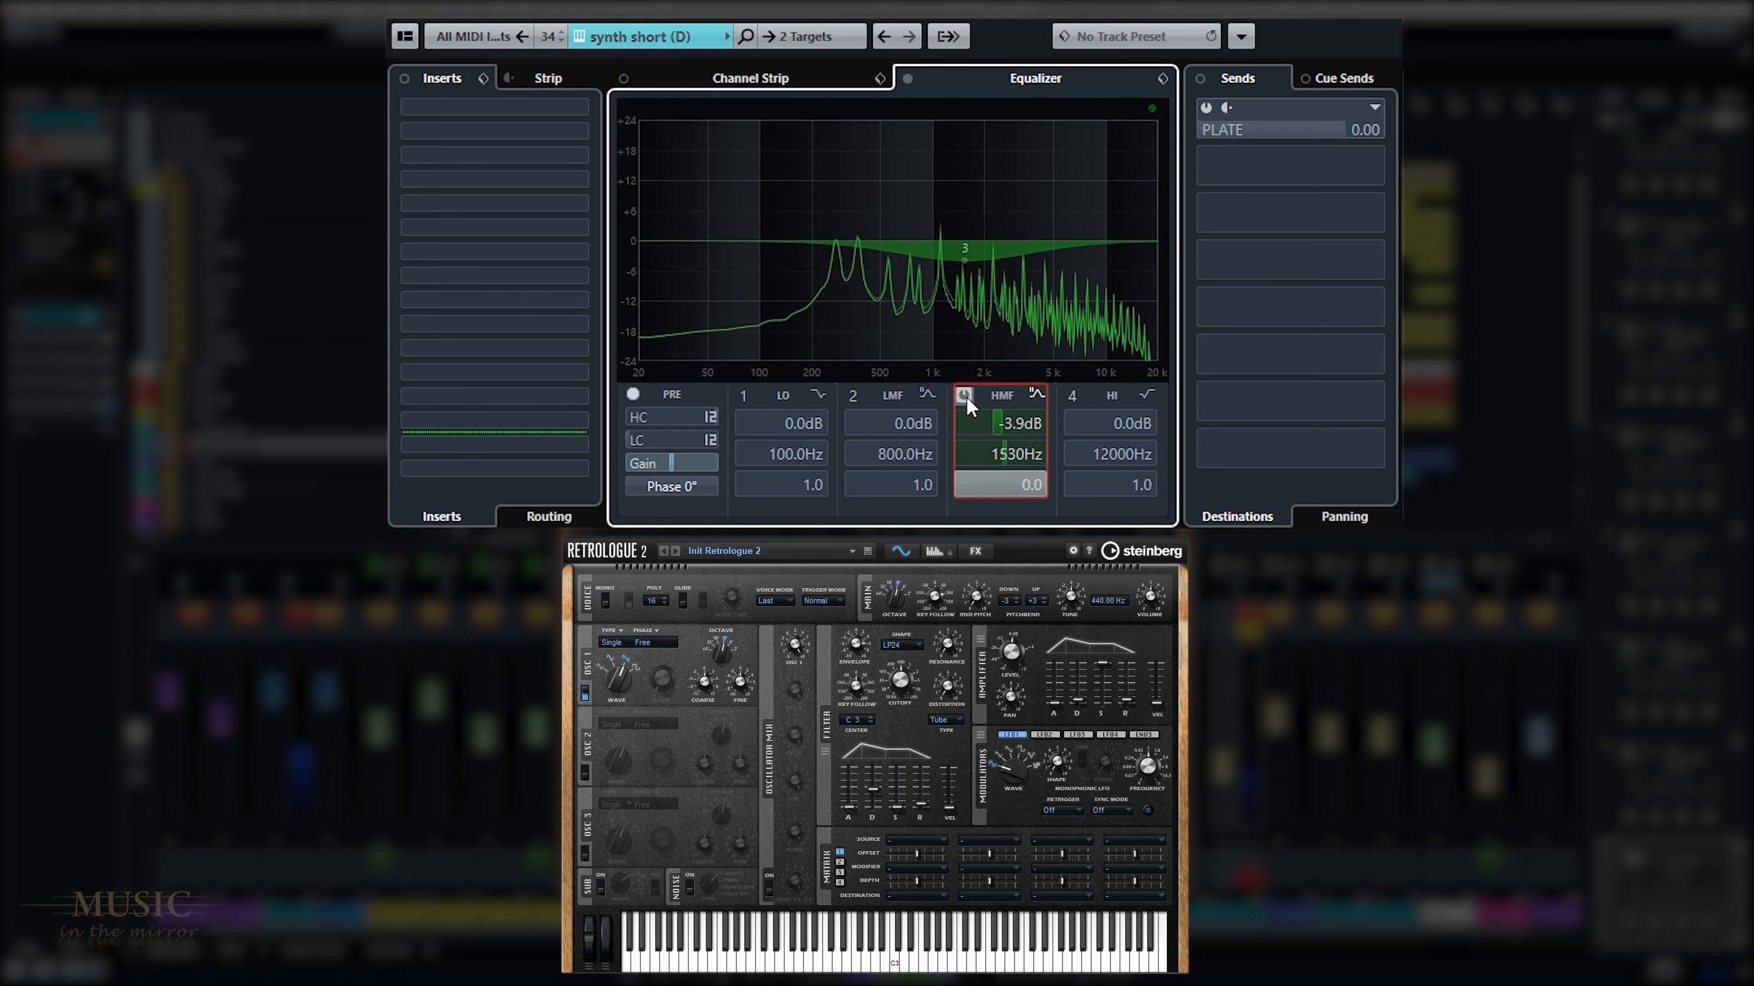
{"action": "left_click", "coordinate": [1206, 107]}
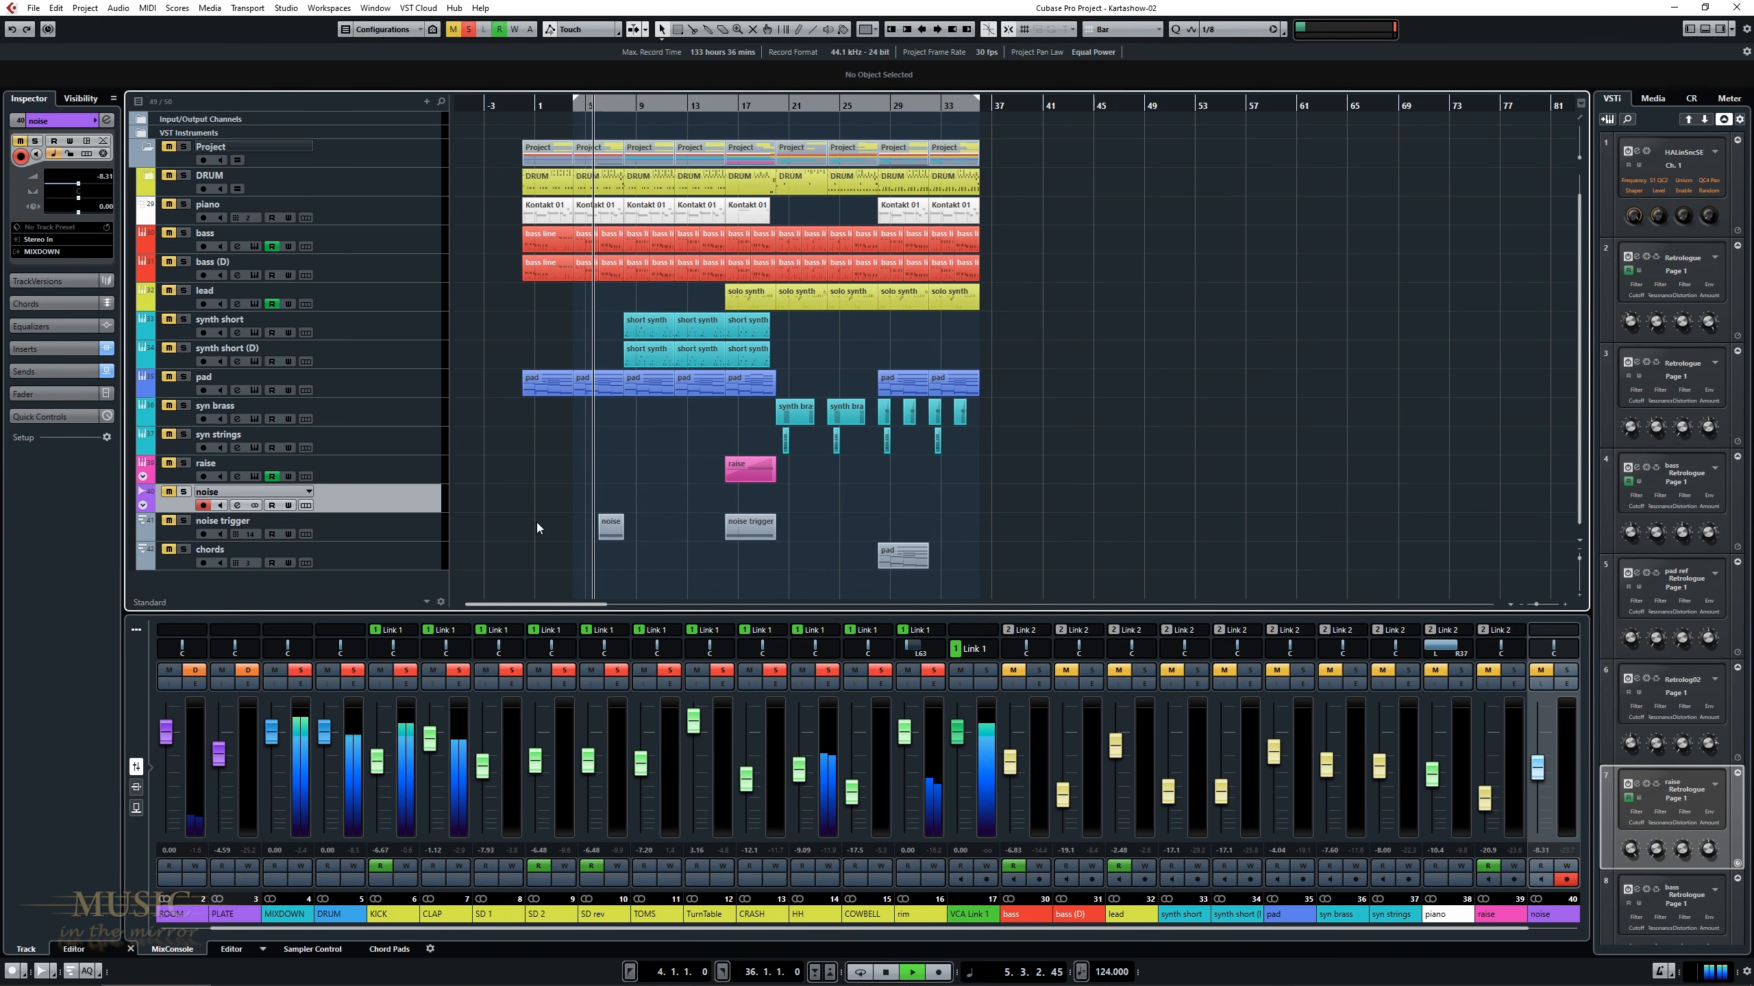
Step: Unmute the bass, bass (D), piano and pad channels one after another, and clear all remaining mutes and solos
{"action": "left_click", "coordinate": [1014, 673]}
{"action": "left_click", "coordinate": [1065, 674]}
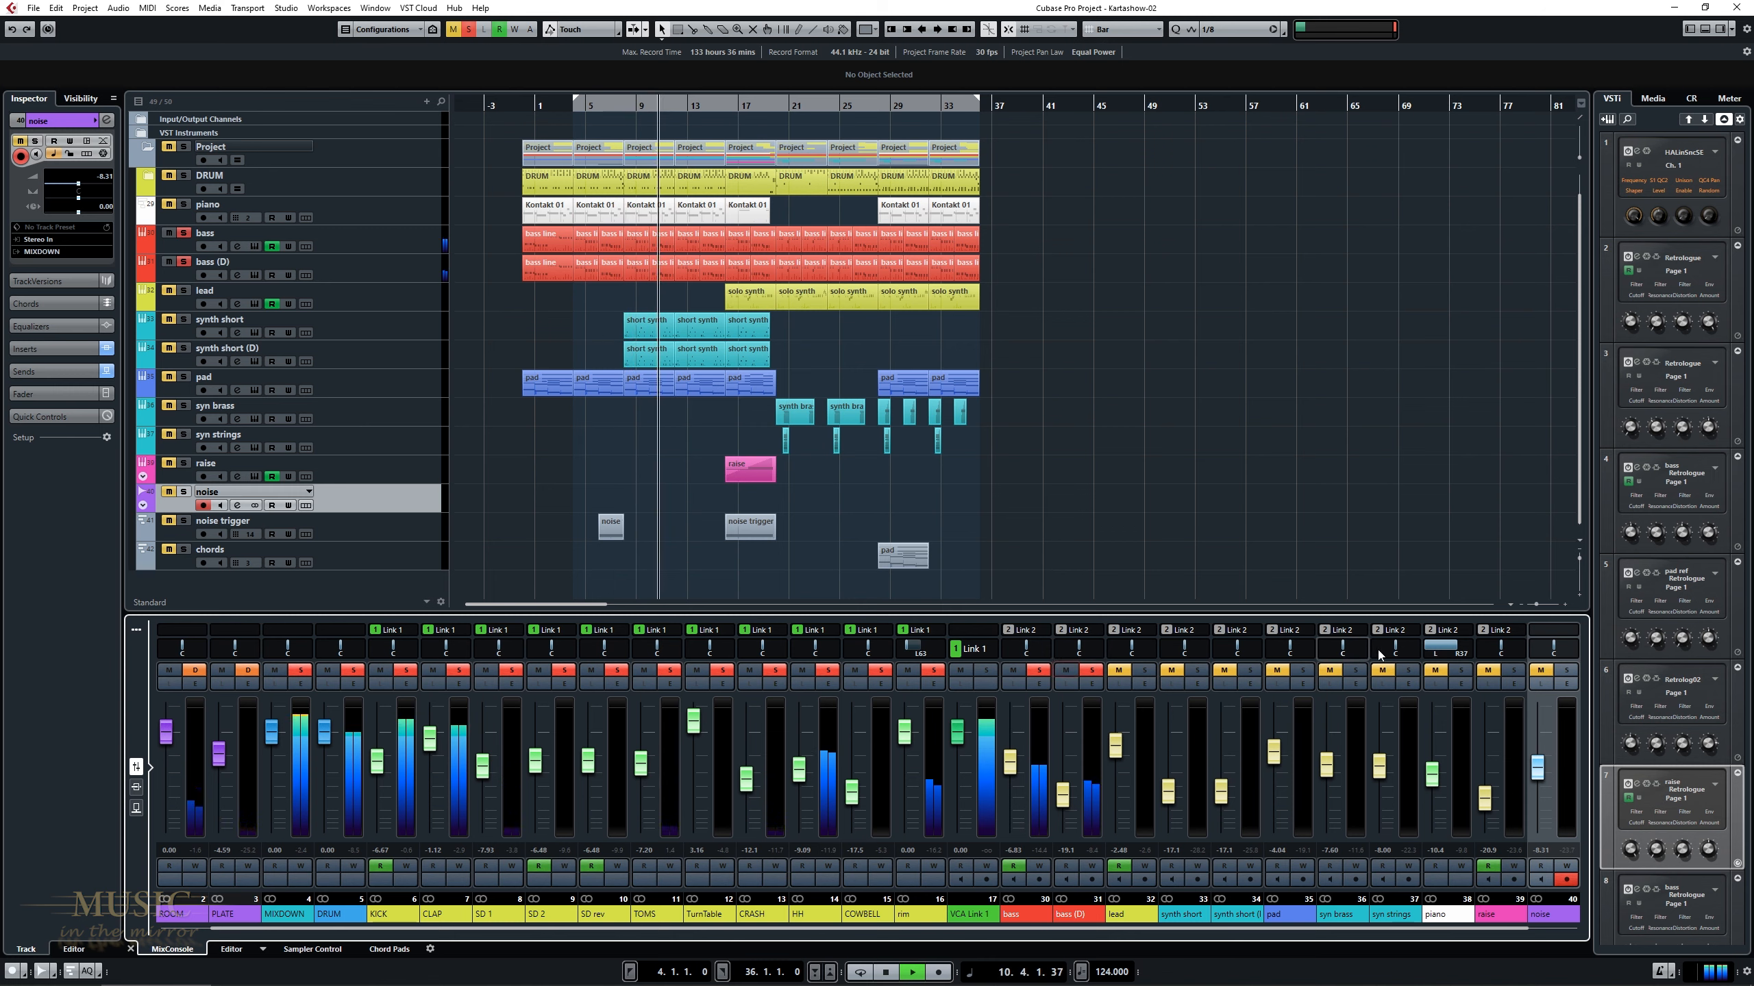
{"action": "left_click", "coordinate": [1436, 671]}
{"action": "left_click", "coordinate": [1278, 671]}
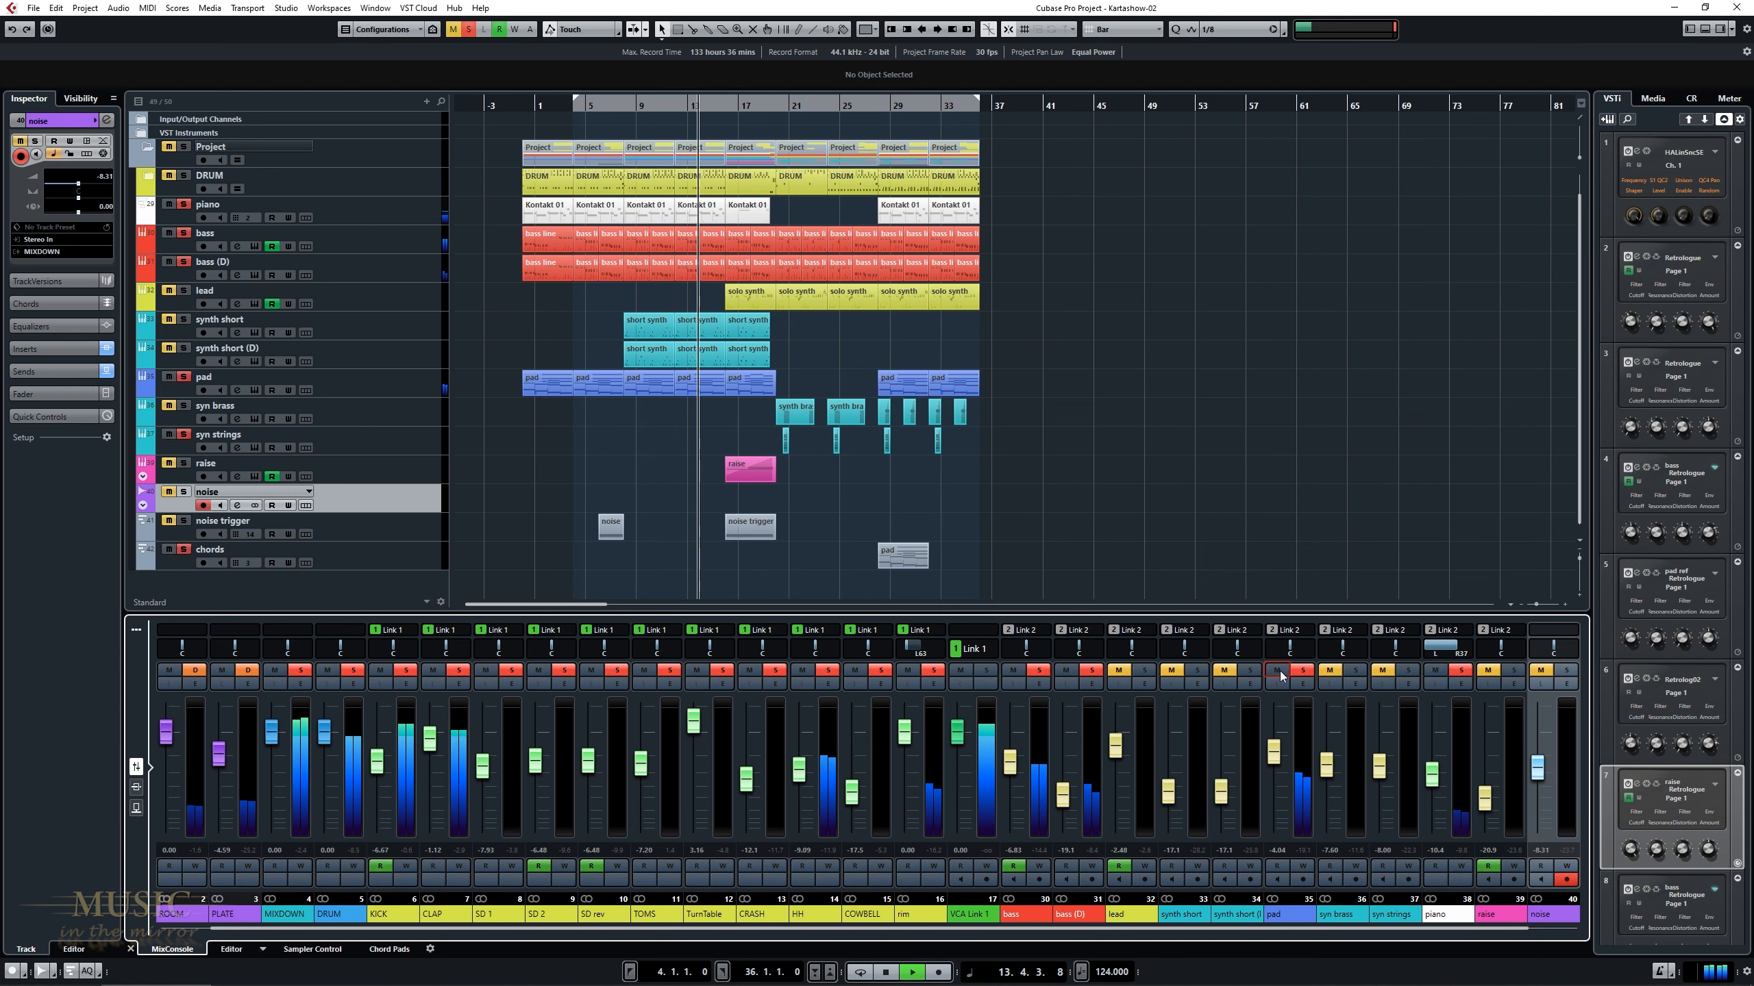
{"action": "left_click", "coordinate": [467, 30]}
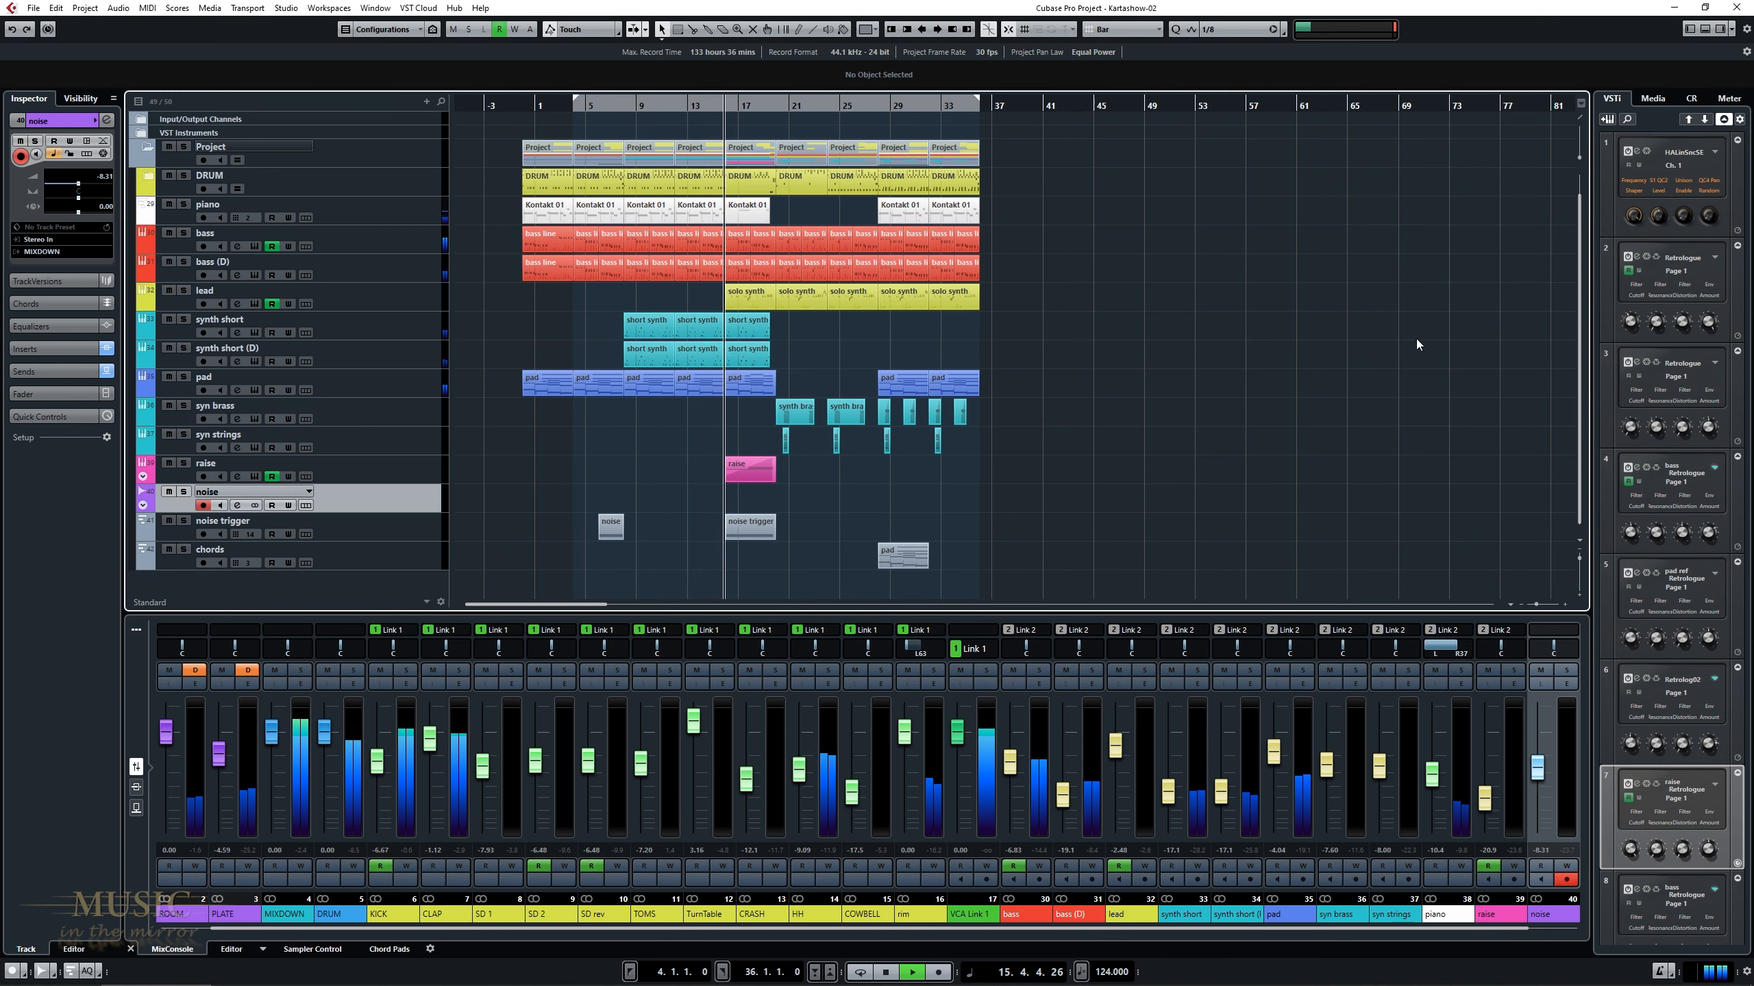